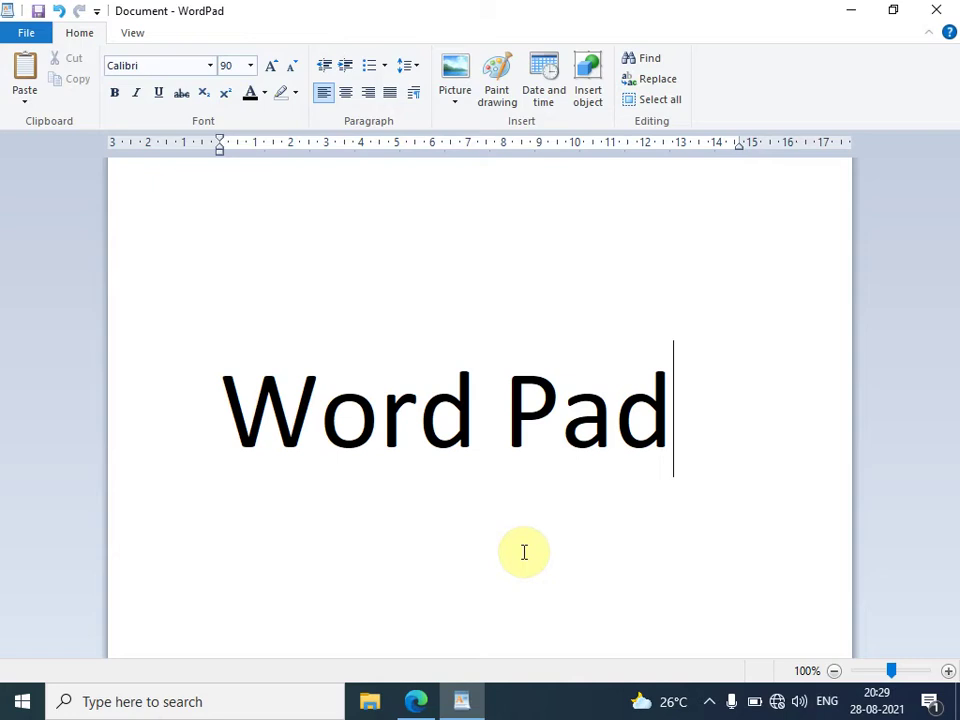
Step: Minimize WordPad and start a new WordPad document from Windows Accessories in the Start menu app list
click(855, 10)
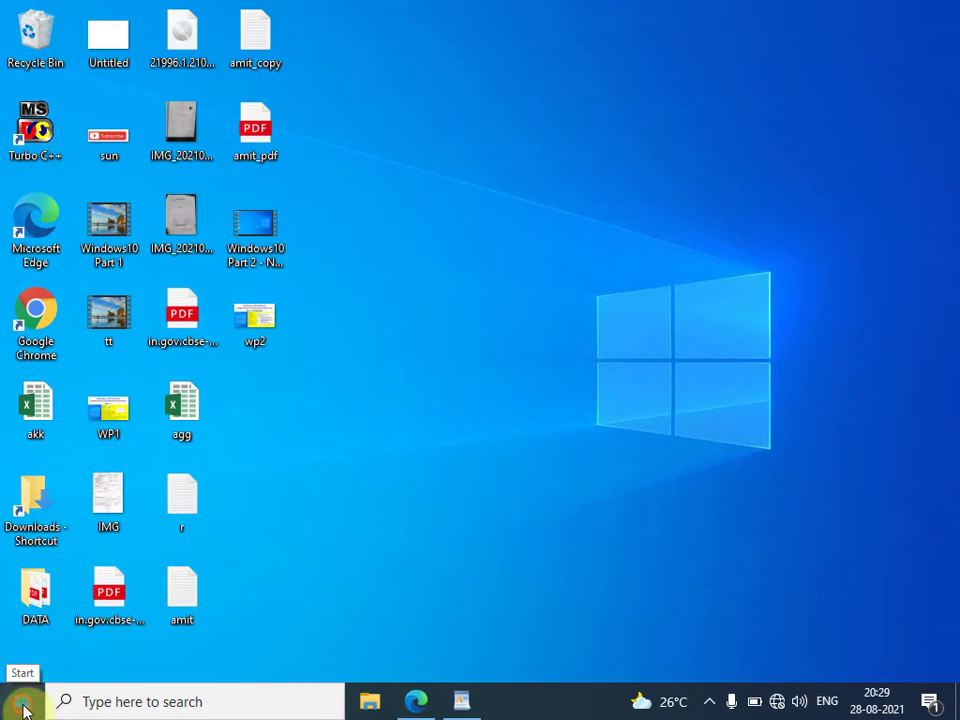
click(26, 707)
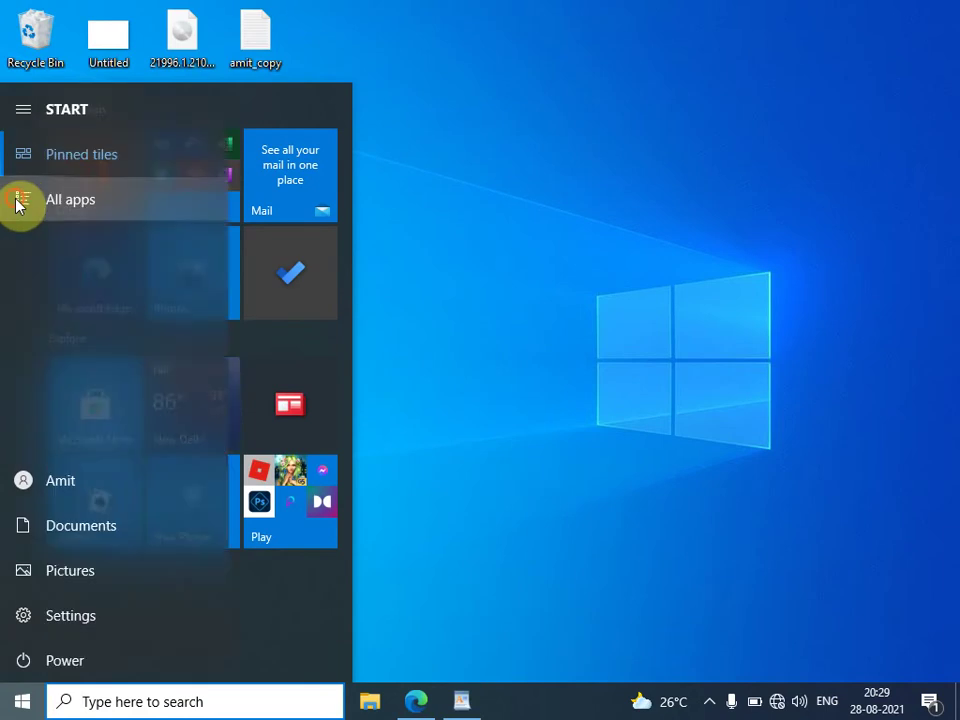
click(18, 200)
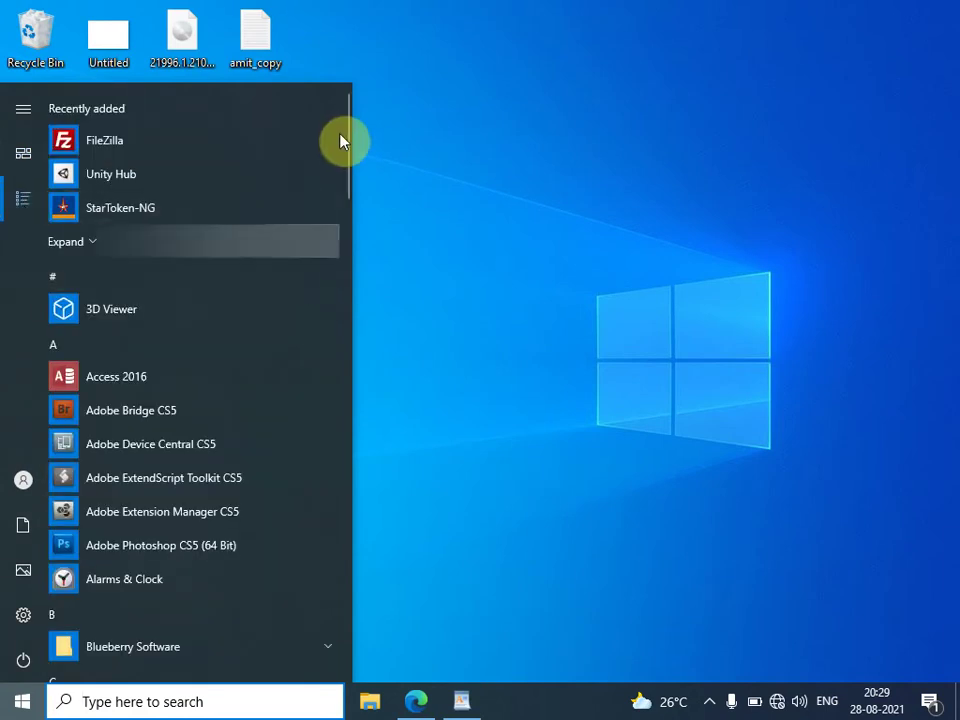
drag(348, 142, 349, 591)
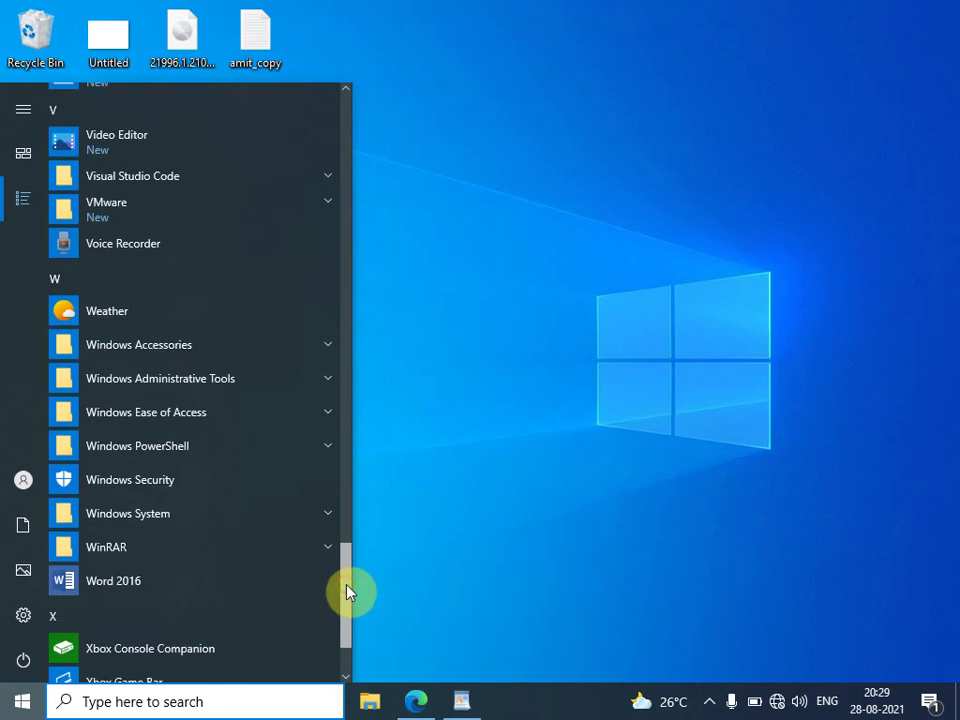
click(159, 353)
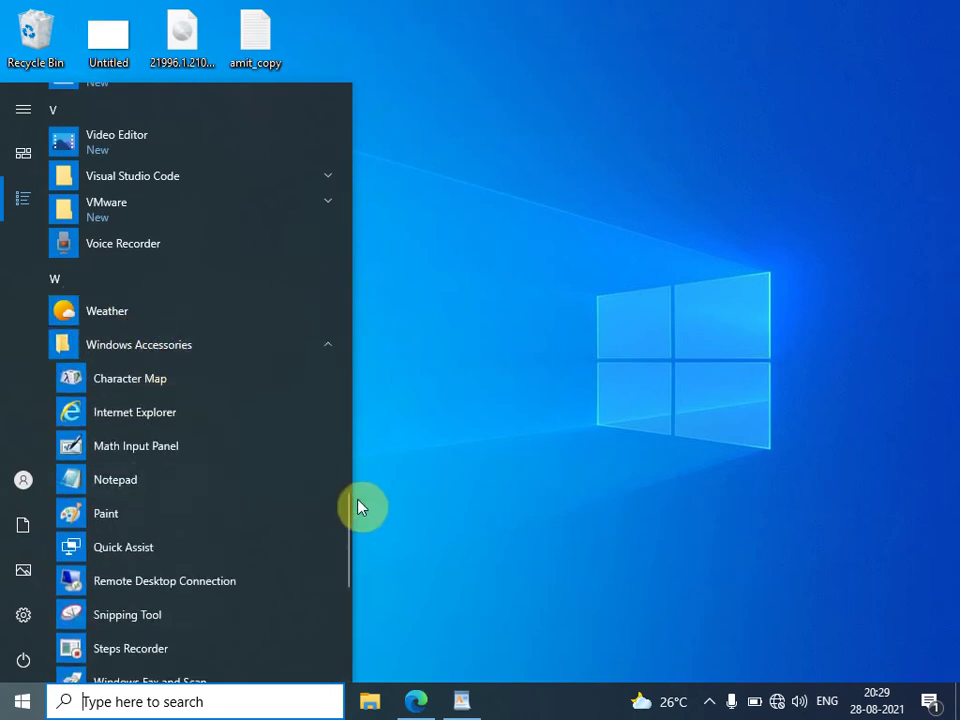
drag(346, 512, 347, 574)
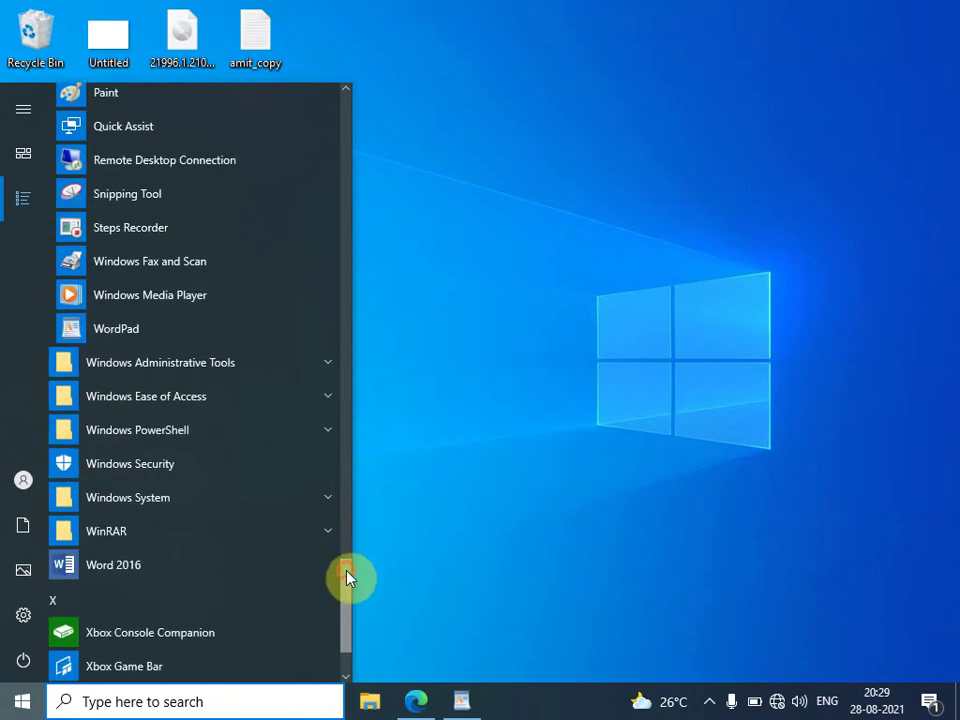
click(113, 333)
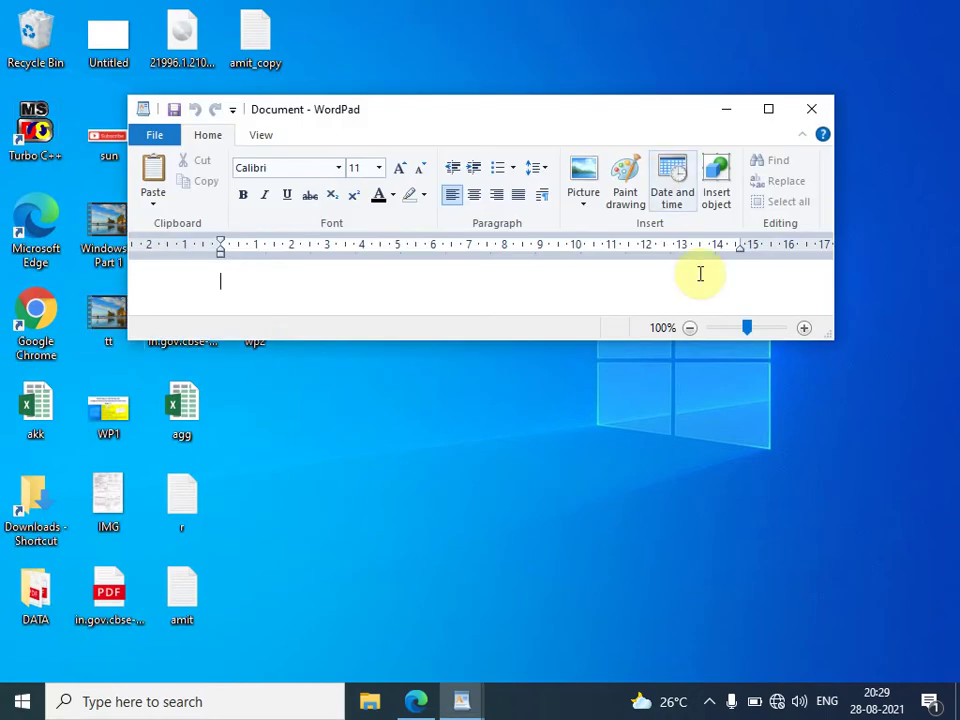
Step: Maximize the new WordPad window, then close it
click(768, 109)
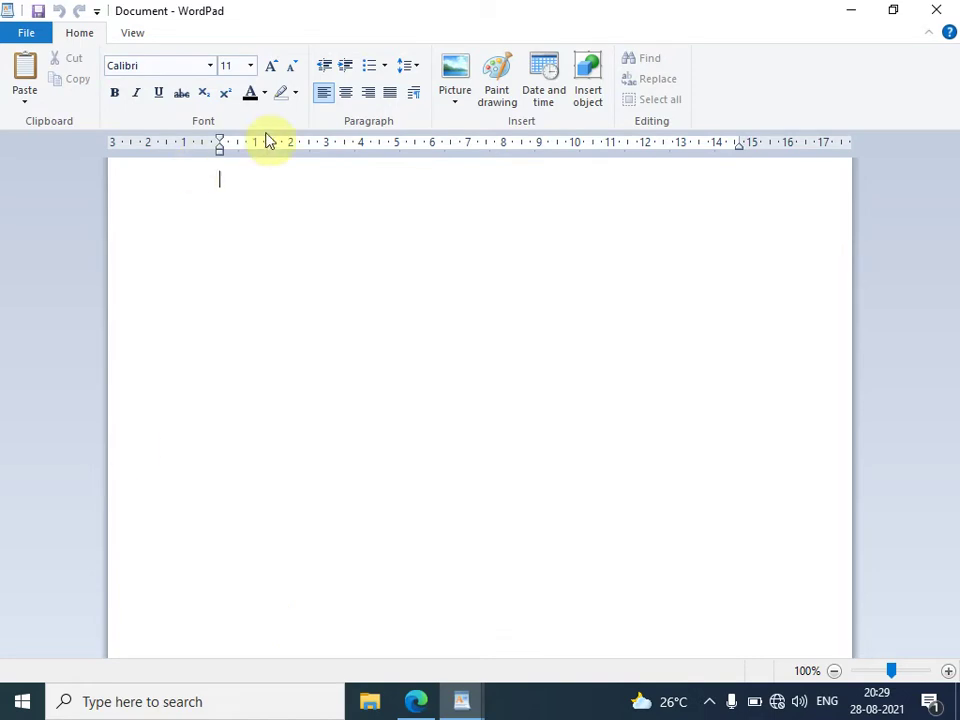
click(936, 10)
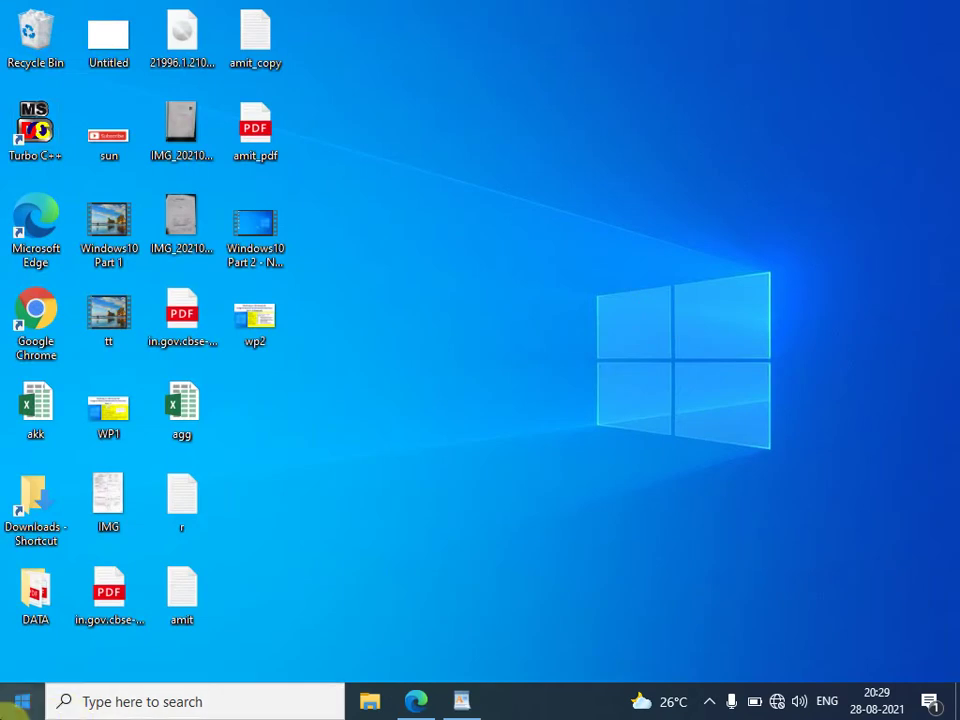
Step: Relaunch WordPad by searching 'wordpad' in the Start menu
click(14, 705)
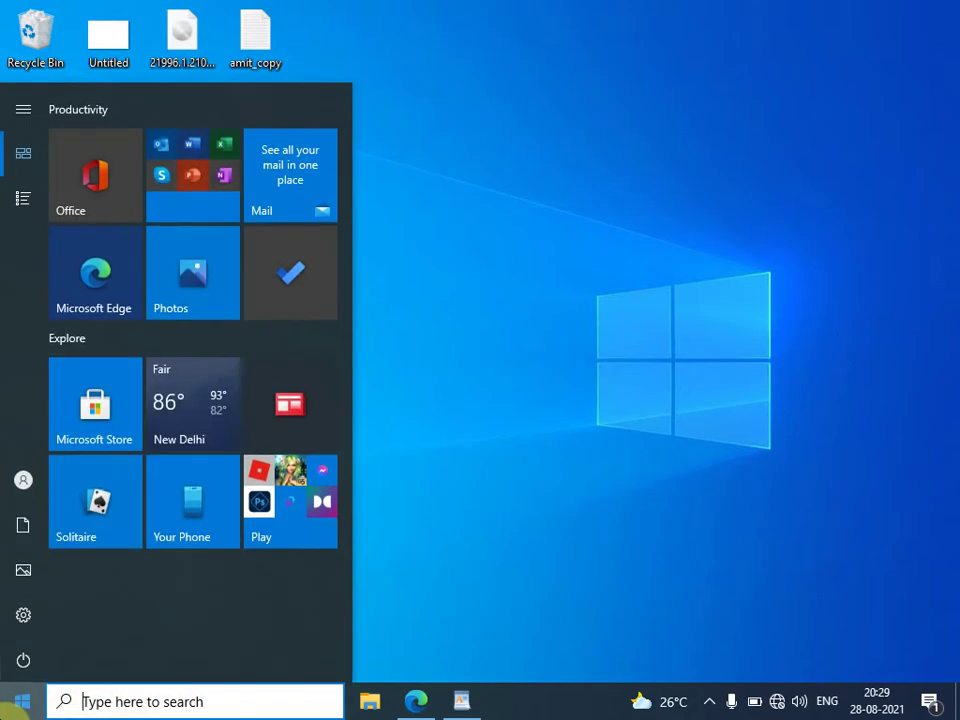
text(word)
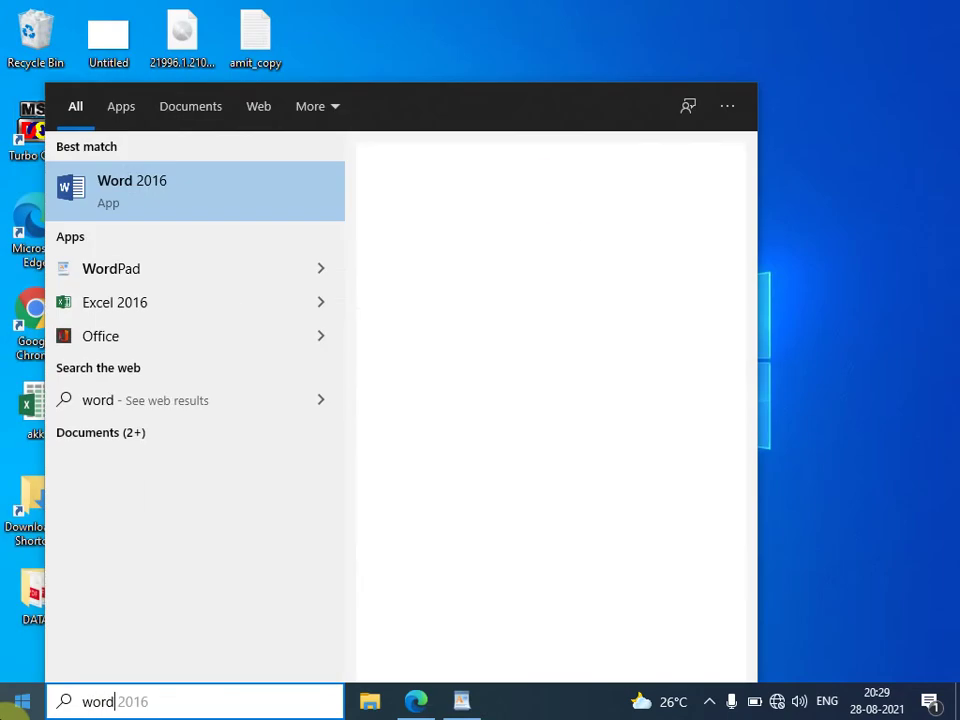
text(pad)
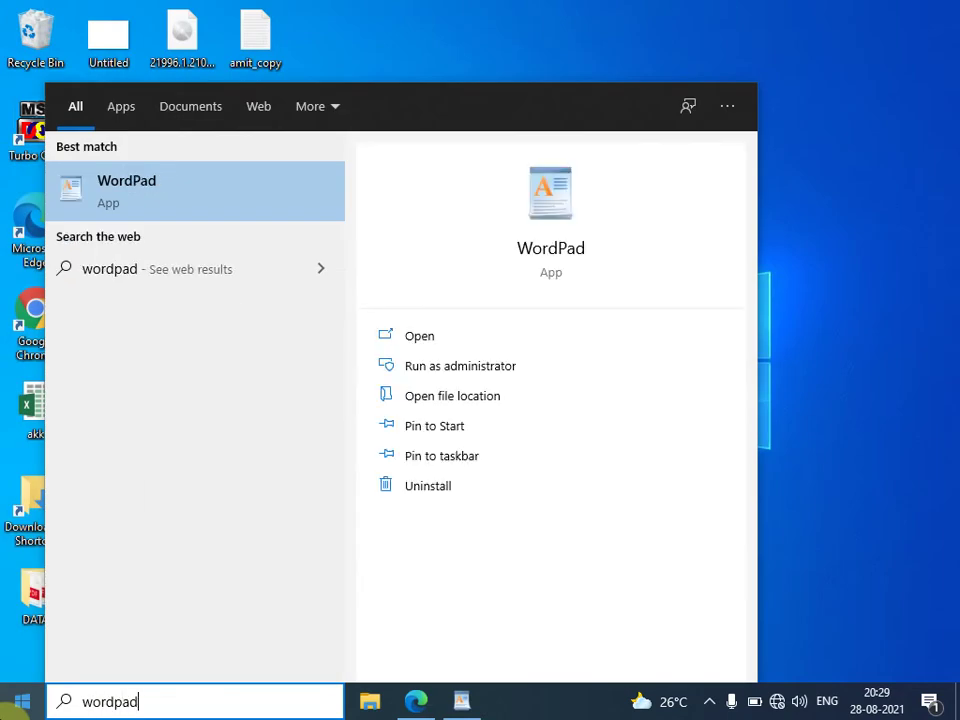
key(Return)
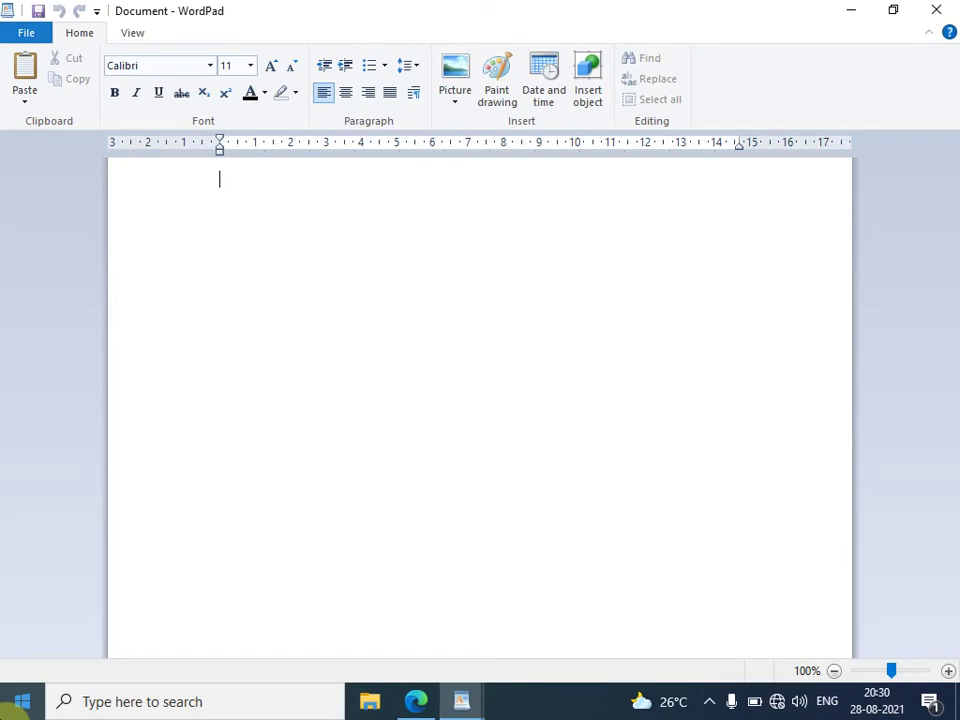
Step: Close WordPad and relaunch it with the 'wordpad' command in the Run dialog
click(940, 8)
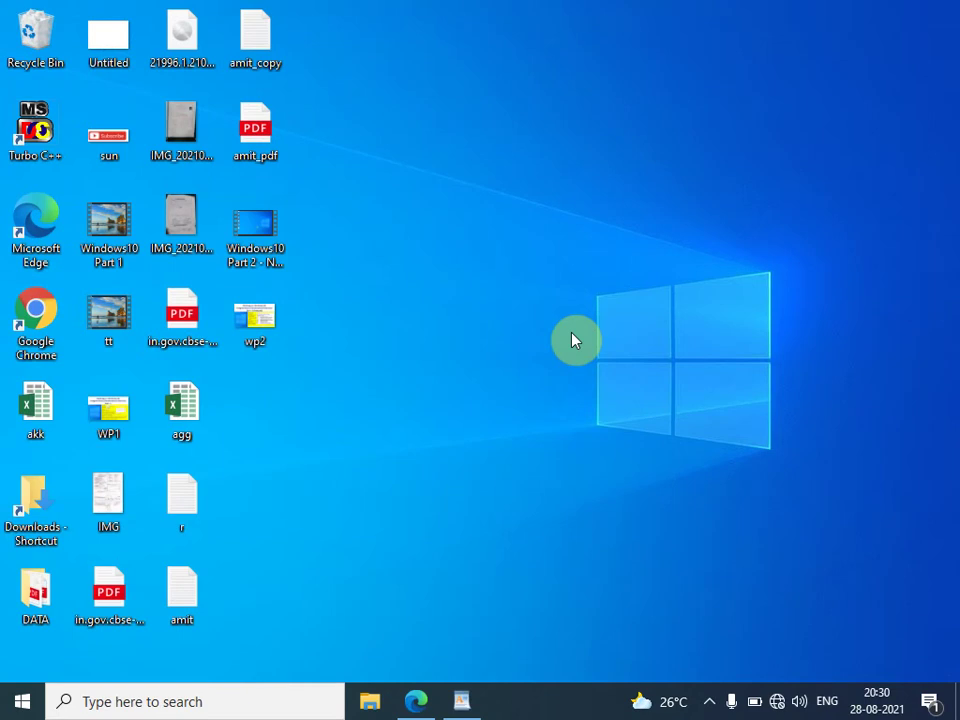
key(super+r)
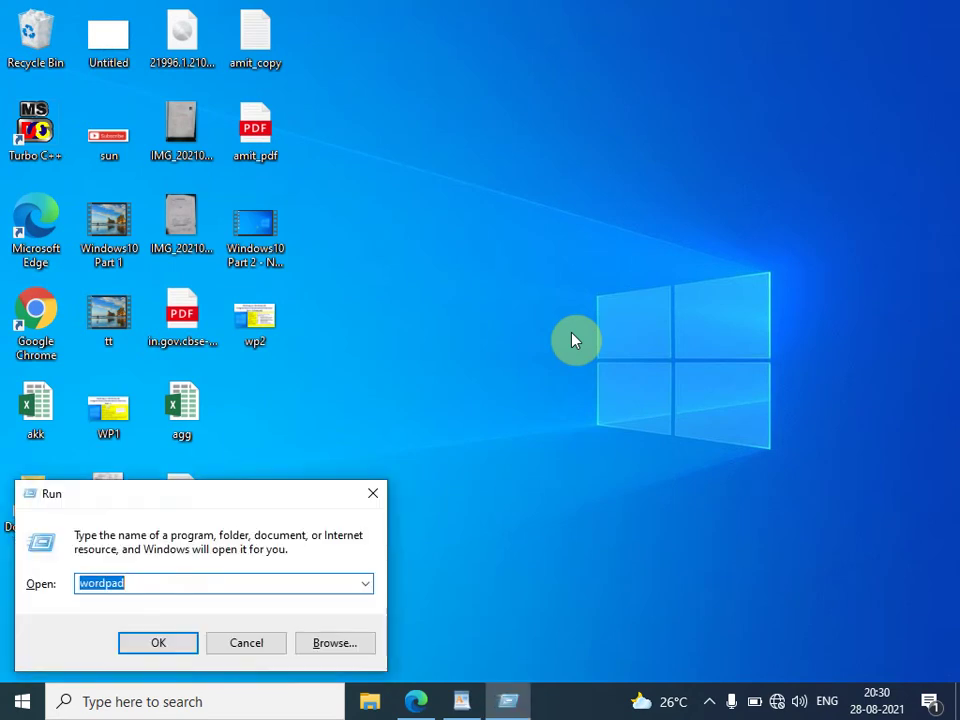
text(wordpad)
key(Return)
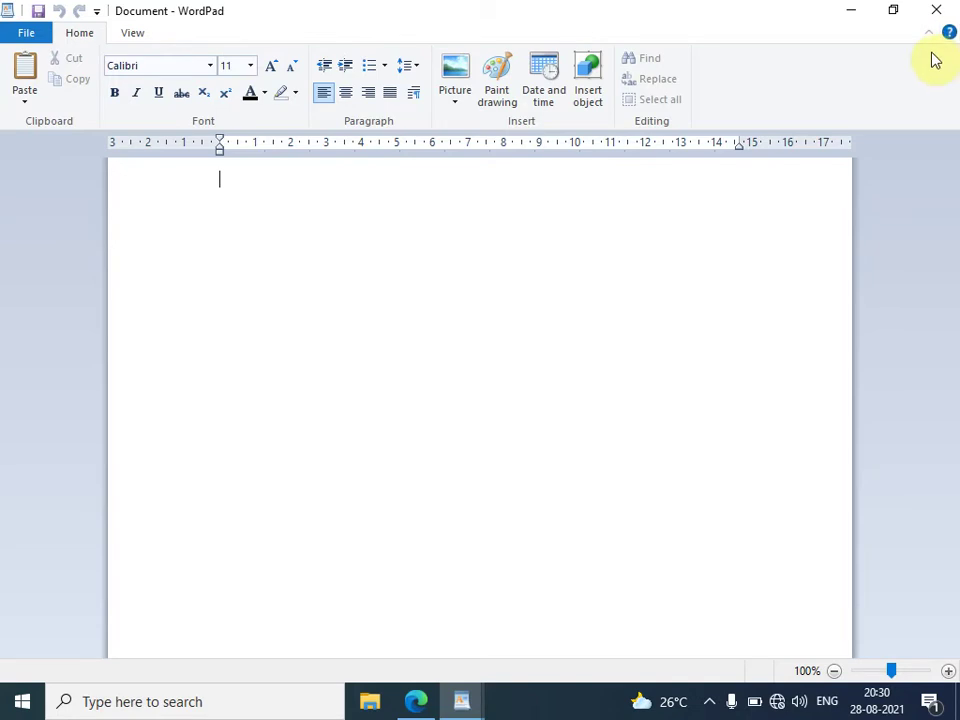
click(893, 12)
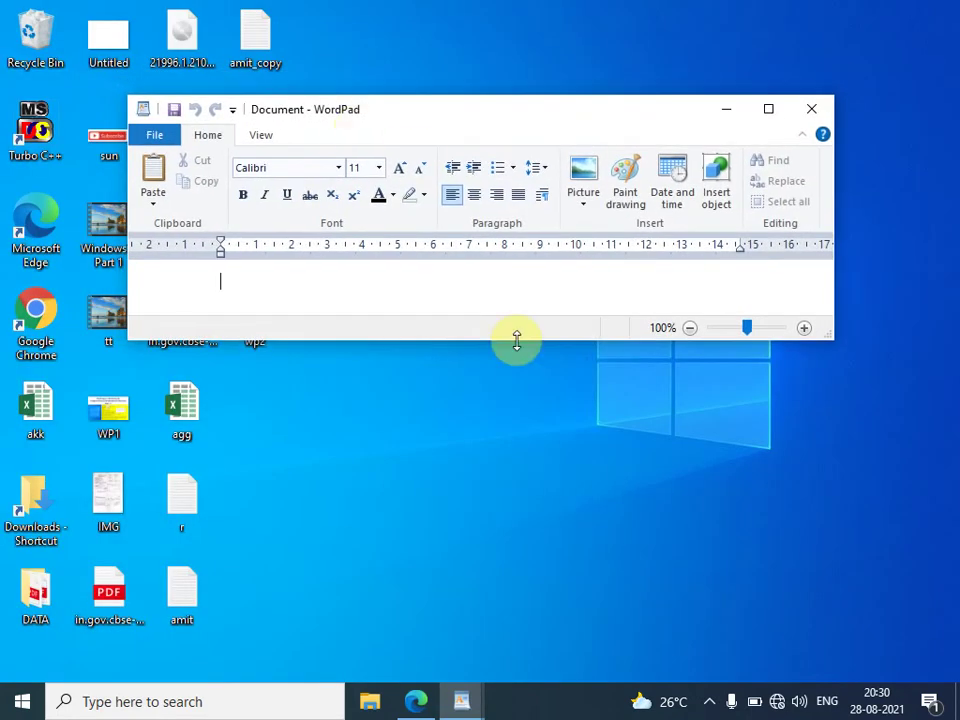
click(505, 513)
mouse_move(516, 339)
mouse_down()
mouse_move(529, 527)
mouse_move(523, 612)
mouse_up()
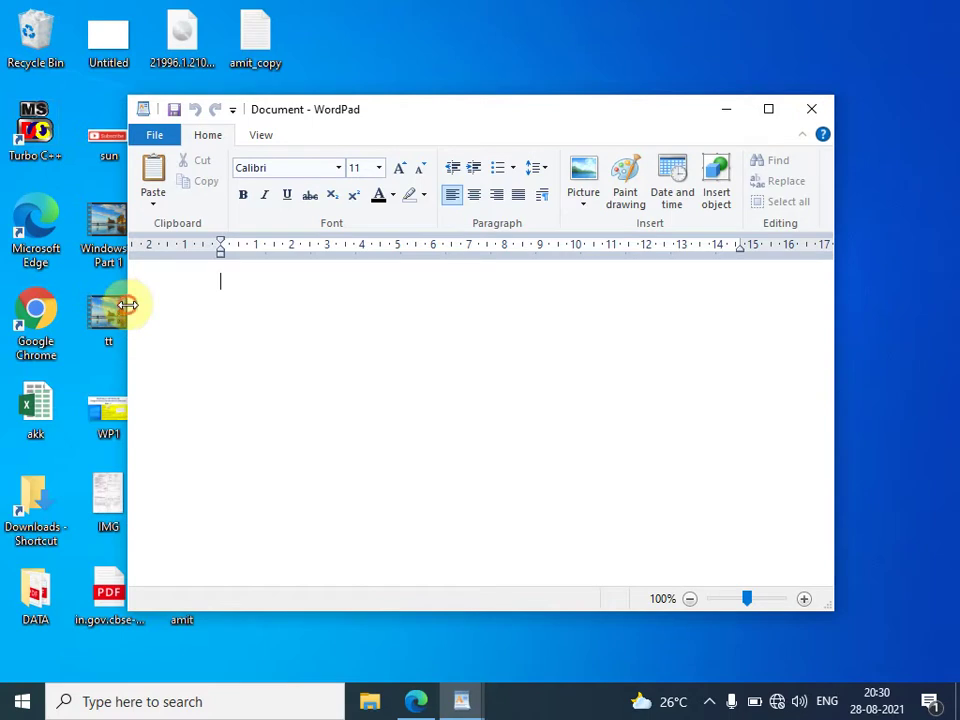
drag(128, 305, 299, 357)
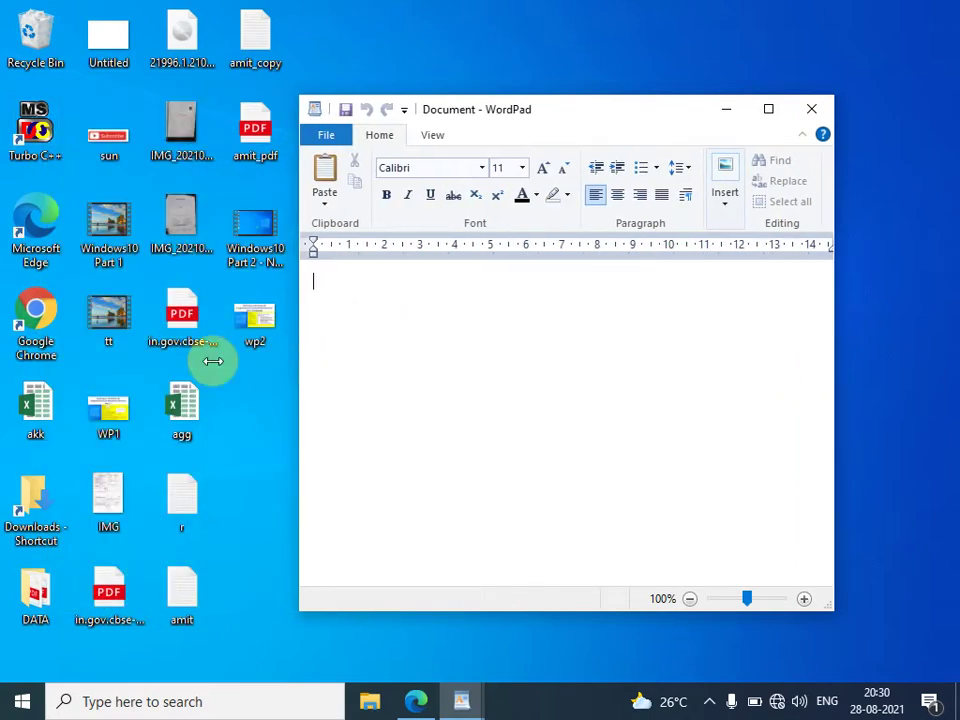
drag(299, 357, 245, 349)
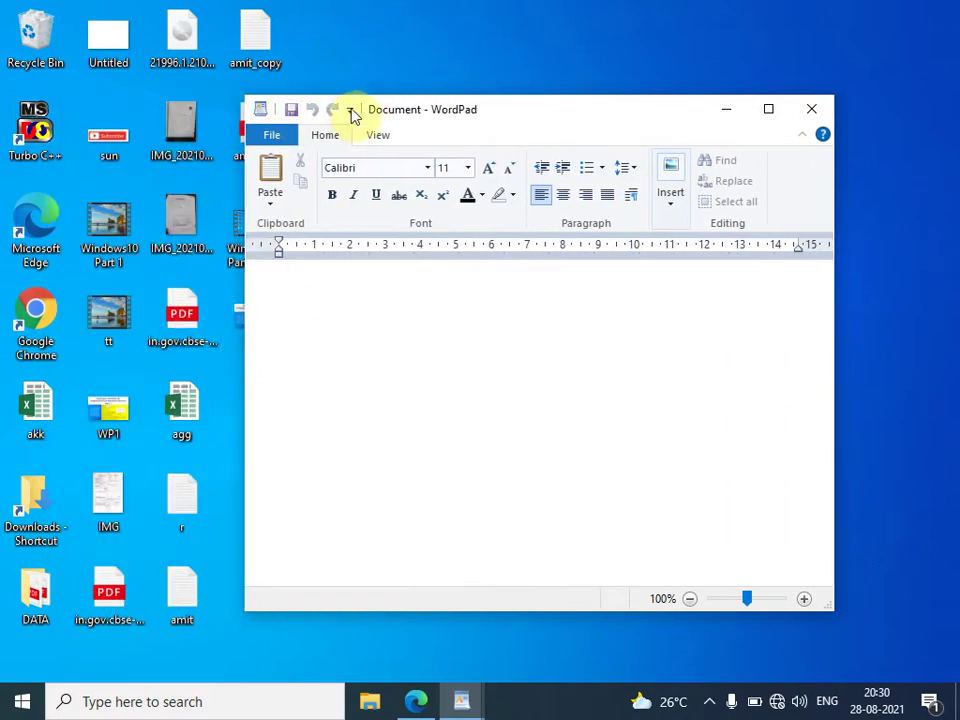
click(259, 110)
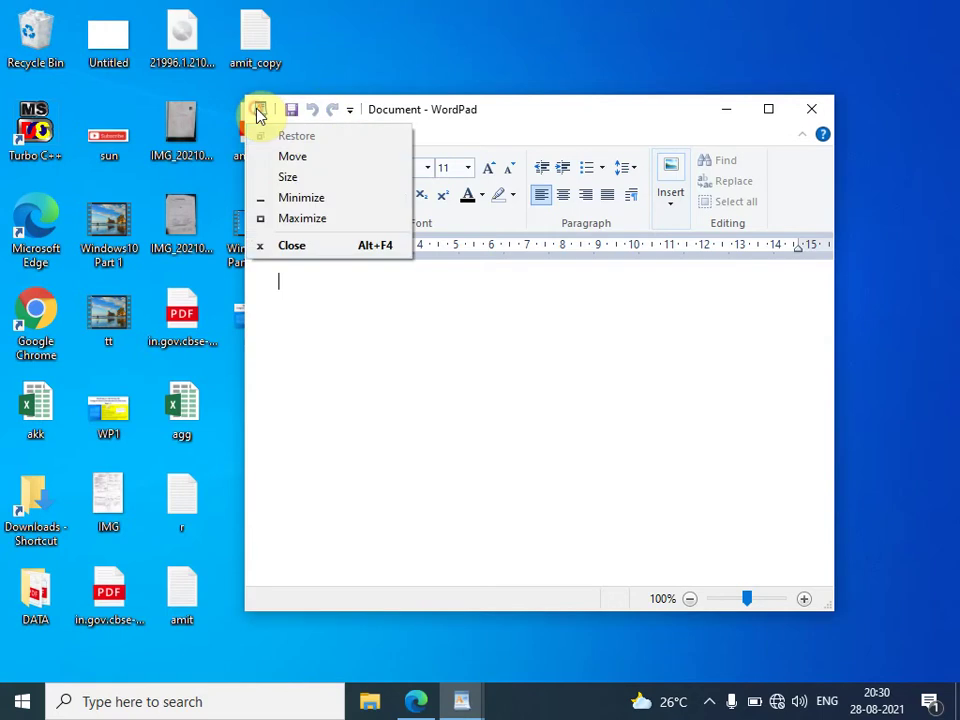
click(560, 120)
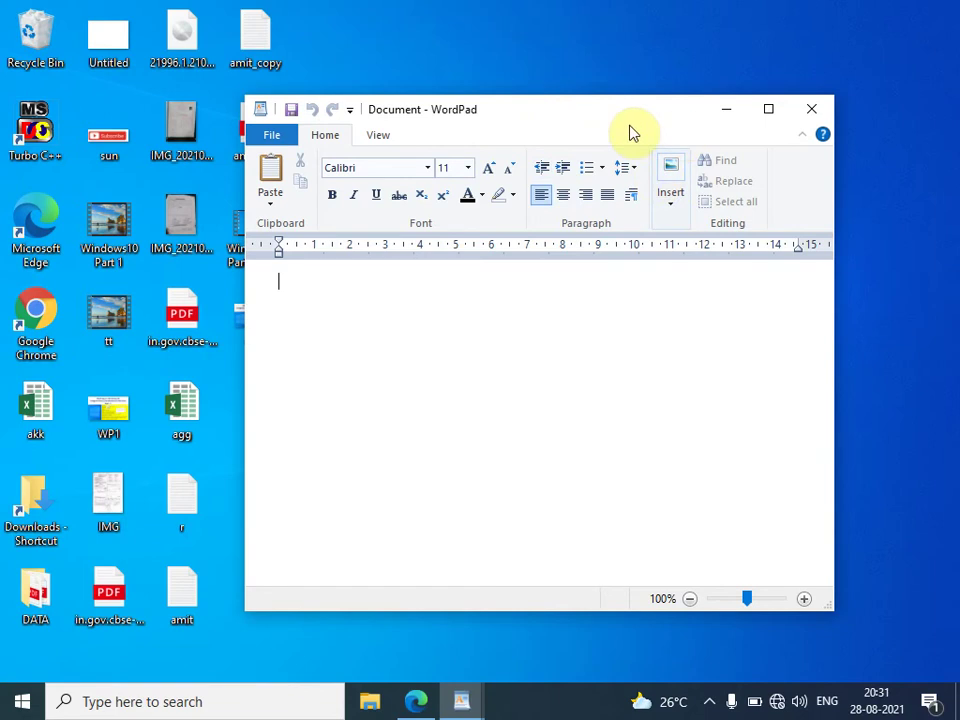
click(776, 112)
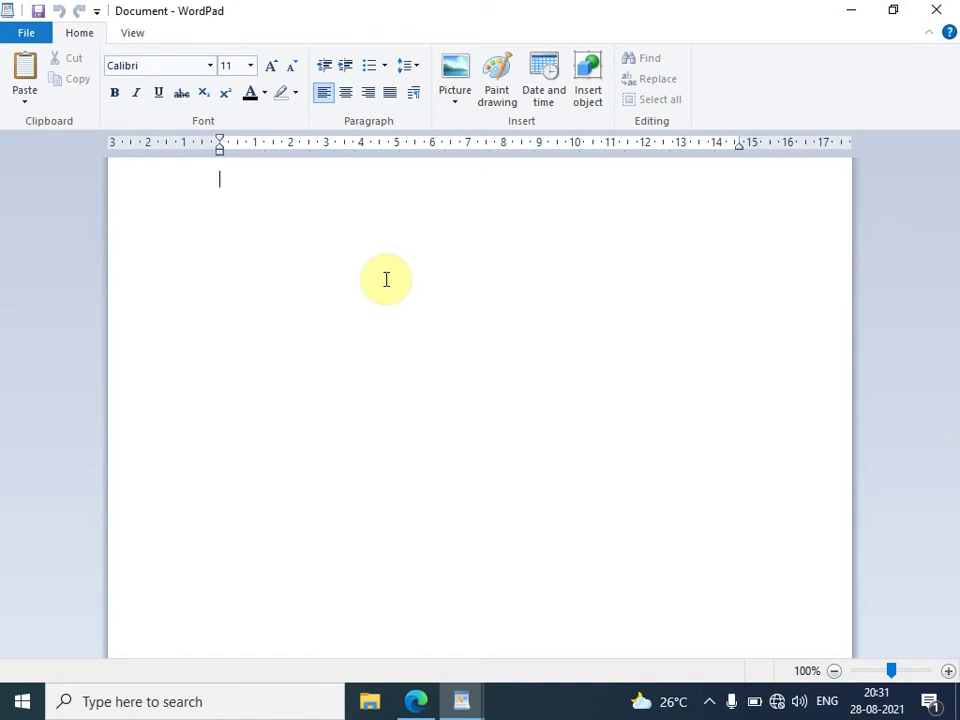
Step: Type 'Computer is an electronic data processing machine.' and copy it
text(Computer is an electronic data processing machine.)
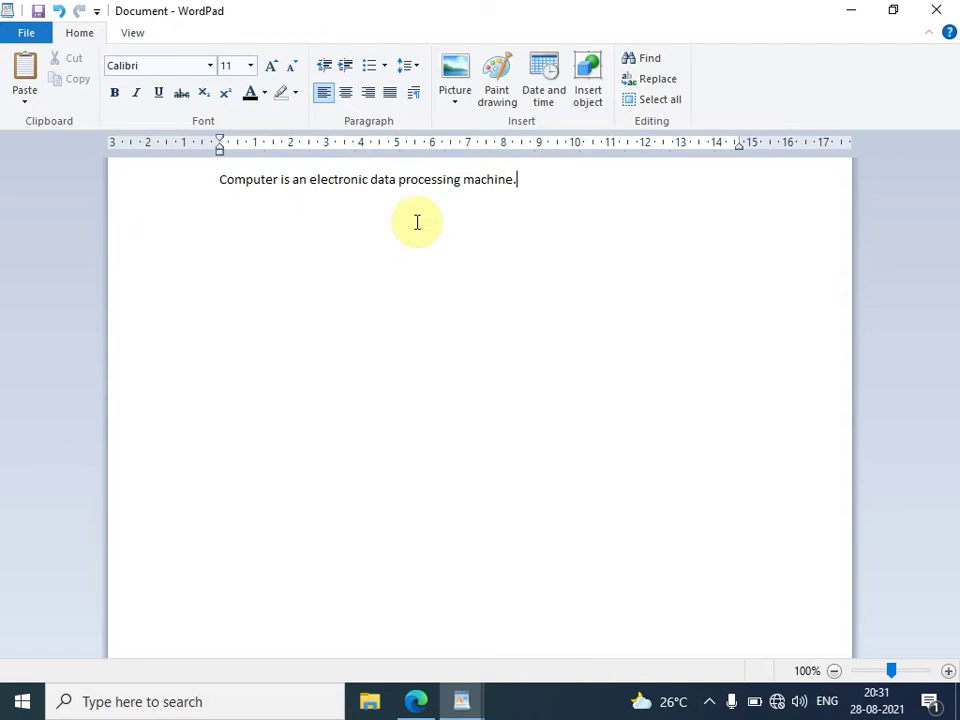
drag(526, 187, 228, 200)
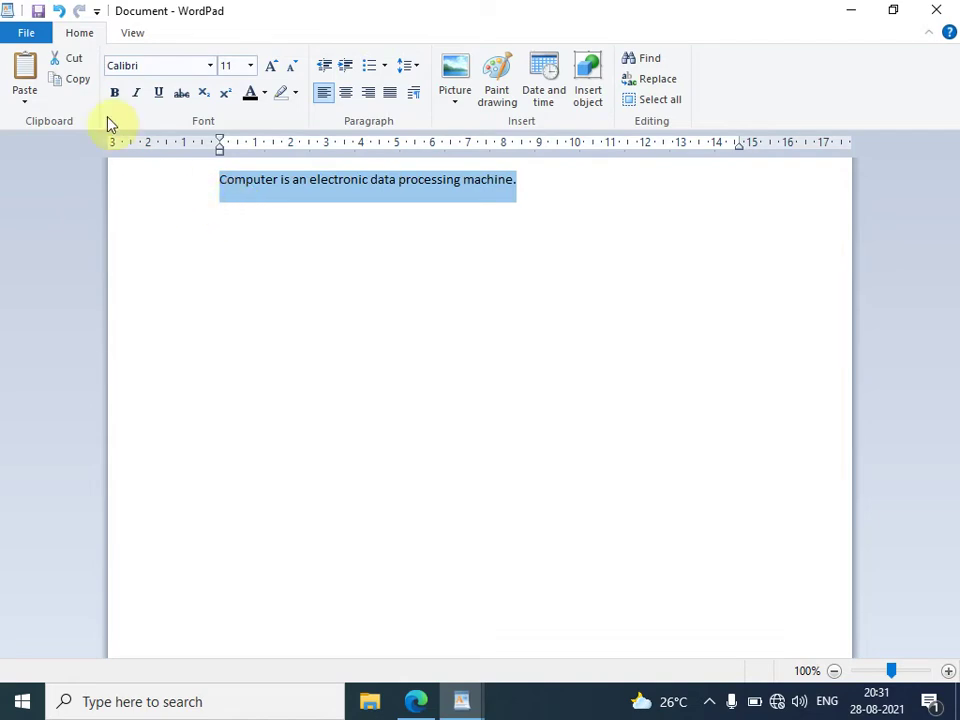
click(71, 87)
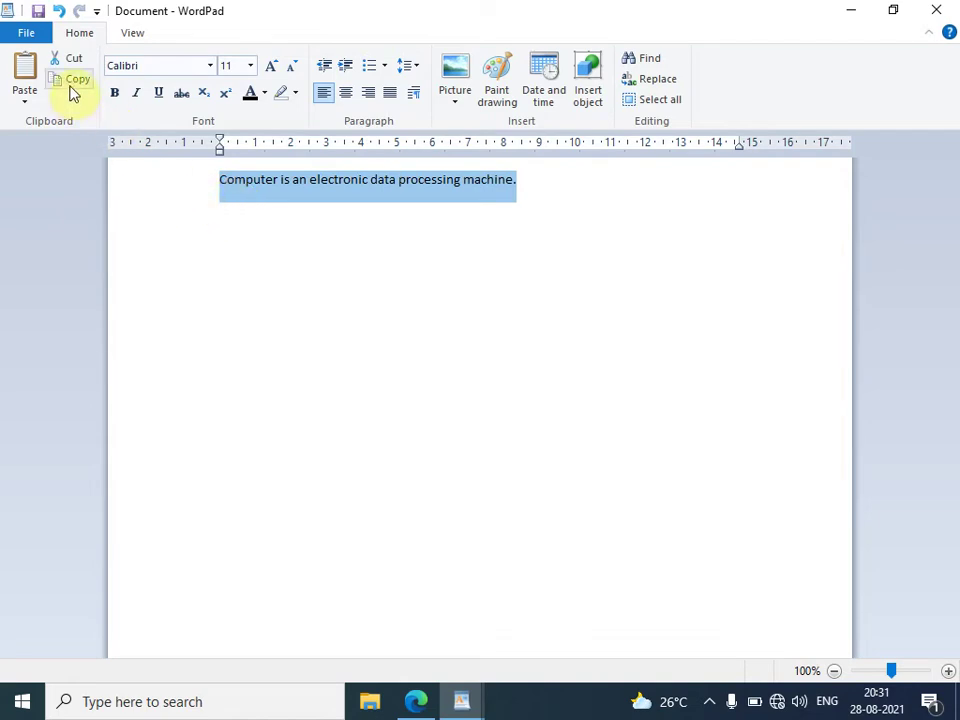
Step: Paste the copied sentence repeatedly after itself to build one long paragraph
click(534, 177)
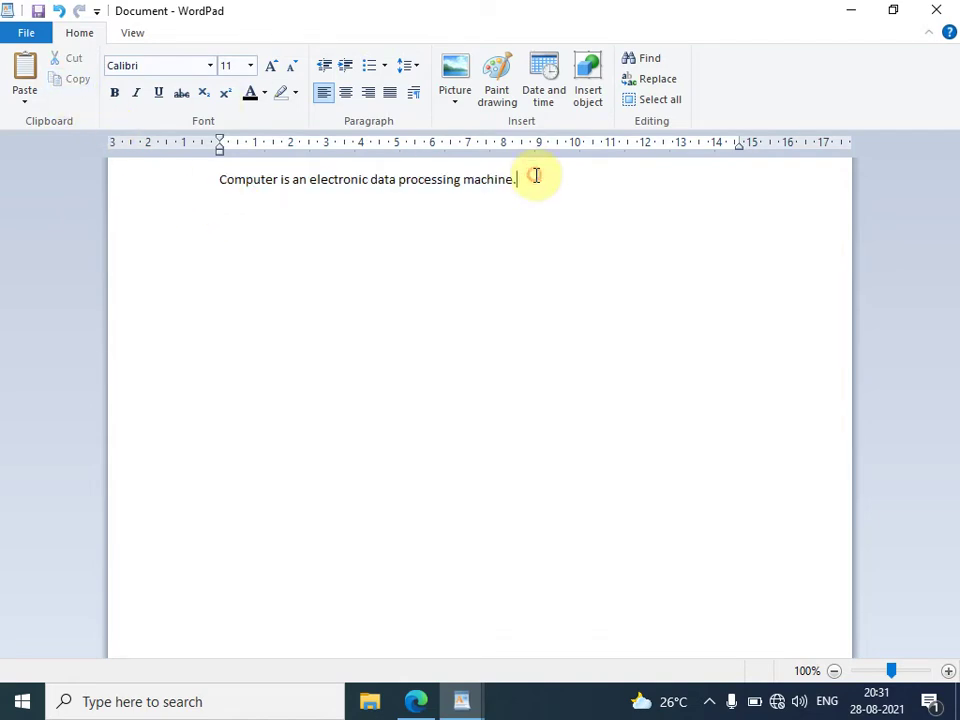
click(22, 68)
click(22, 68)
click(22, 68)
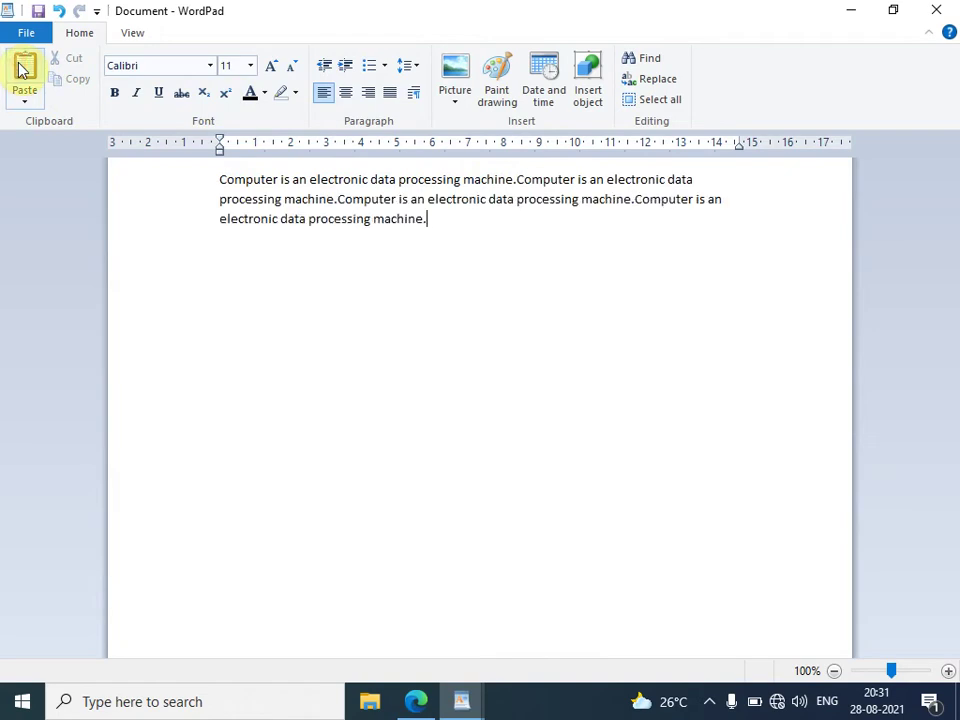
click(22, 68)
click(22, 68)
click(22, 68)
click(22, 68)
click(22, 68)
click(22, 68)
click(22, 68)
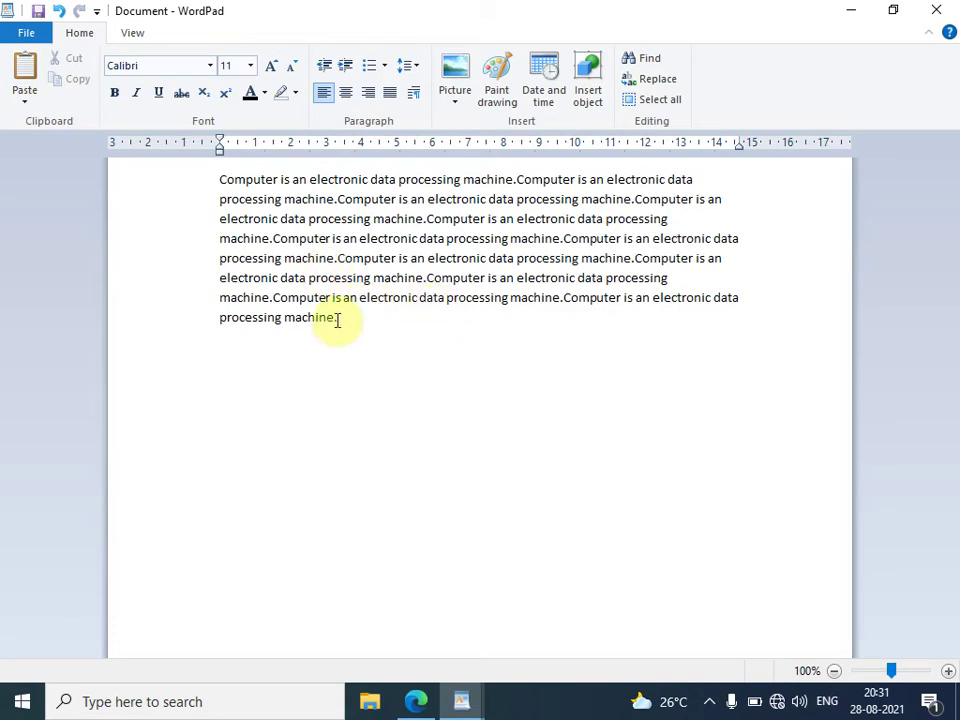
Step: Cut the text from the fifth line onward and paste it as a new paragraph below
drag(340, 317, 338, 257)
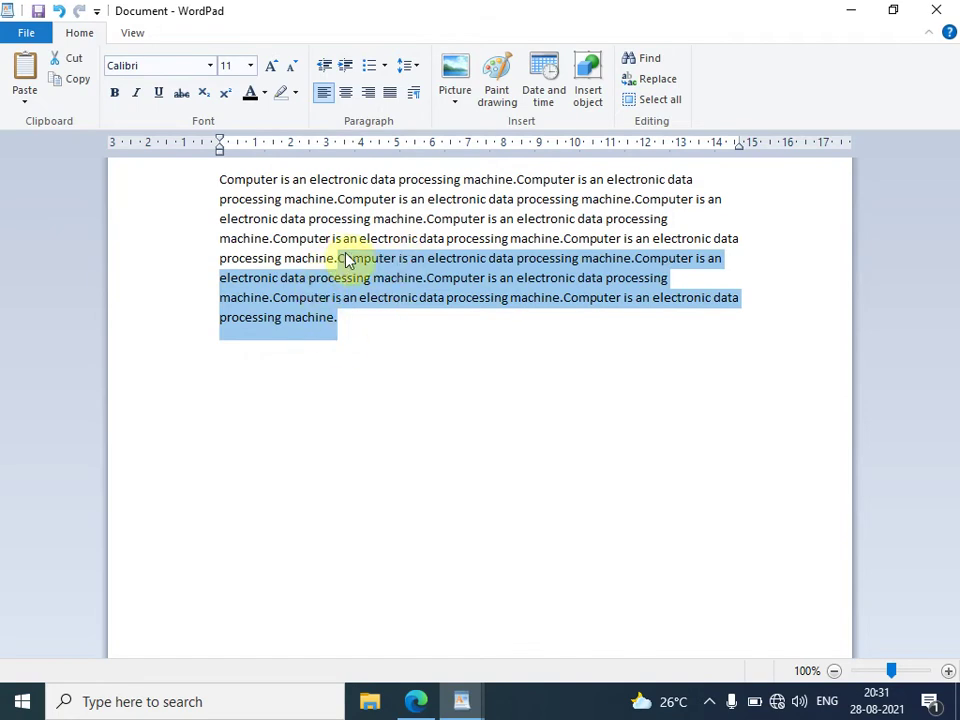
click(347, 330)
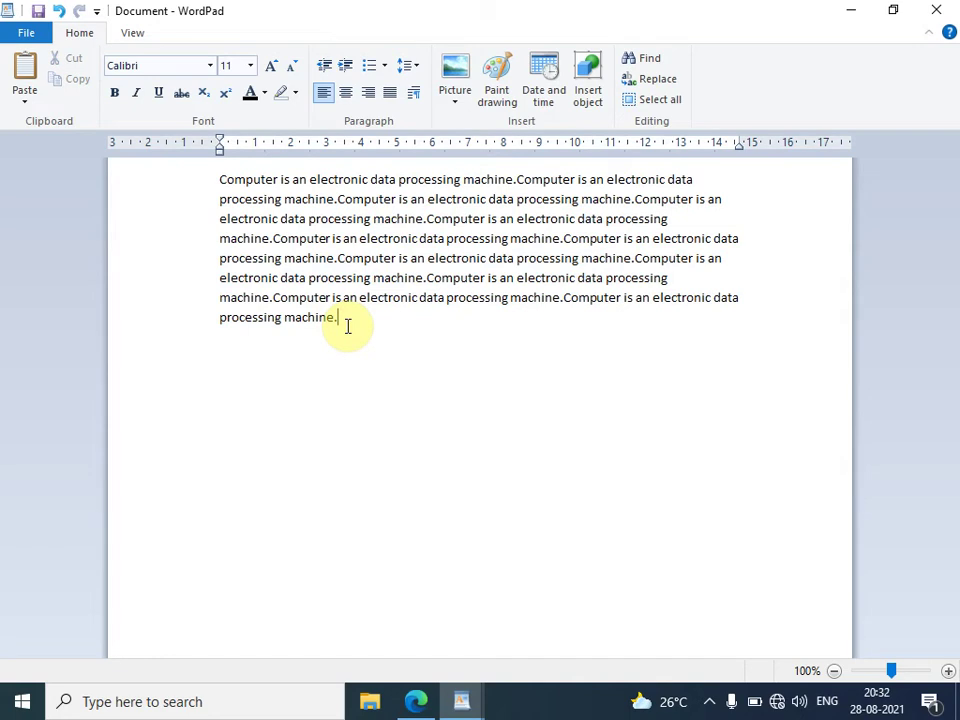
drag(347, 326, 346, 258)
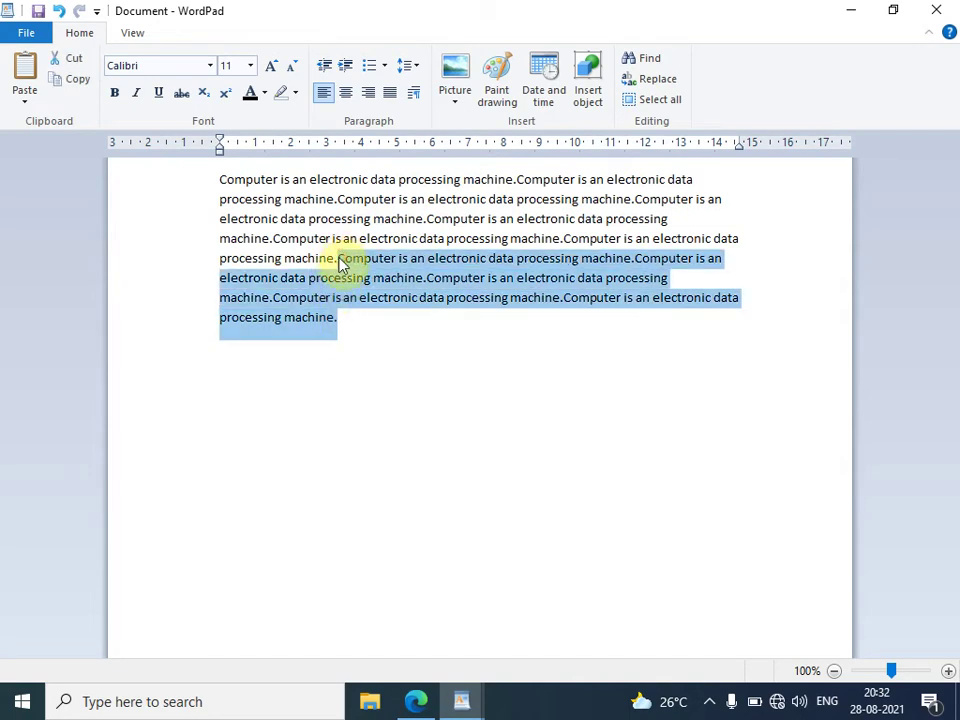
click(72, 62)
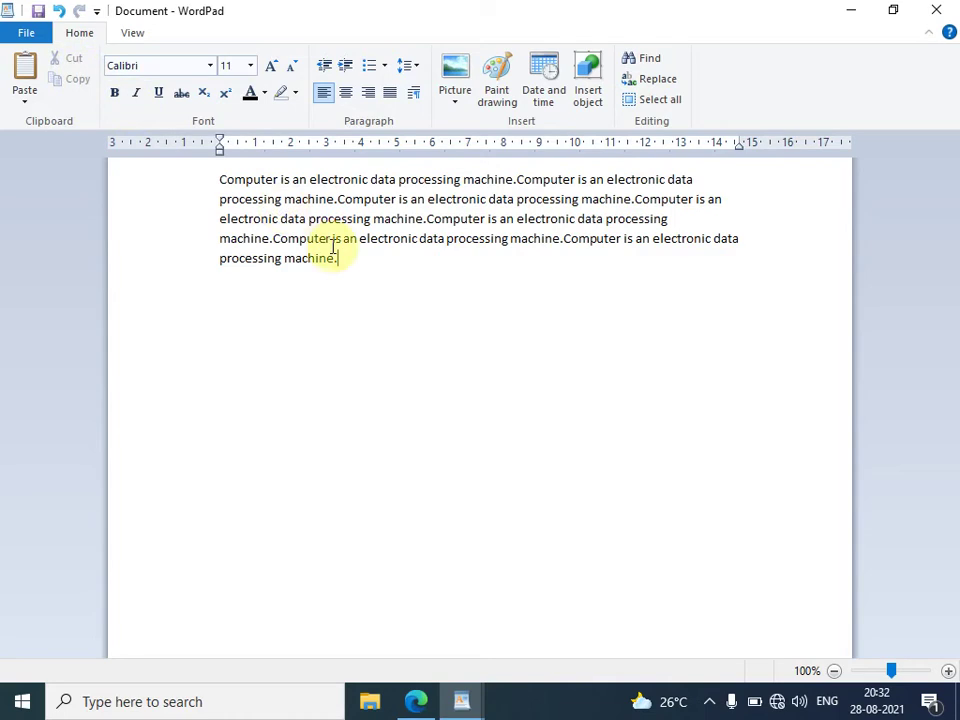
key(Return)
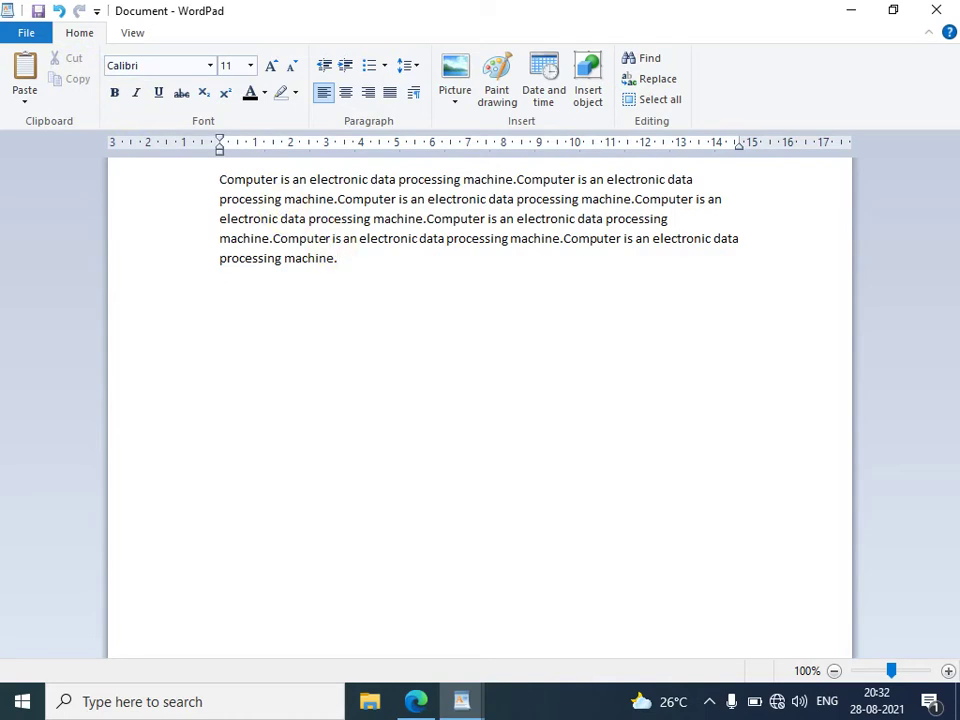
click(25, 63)
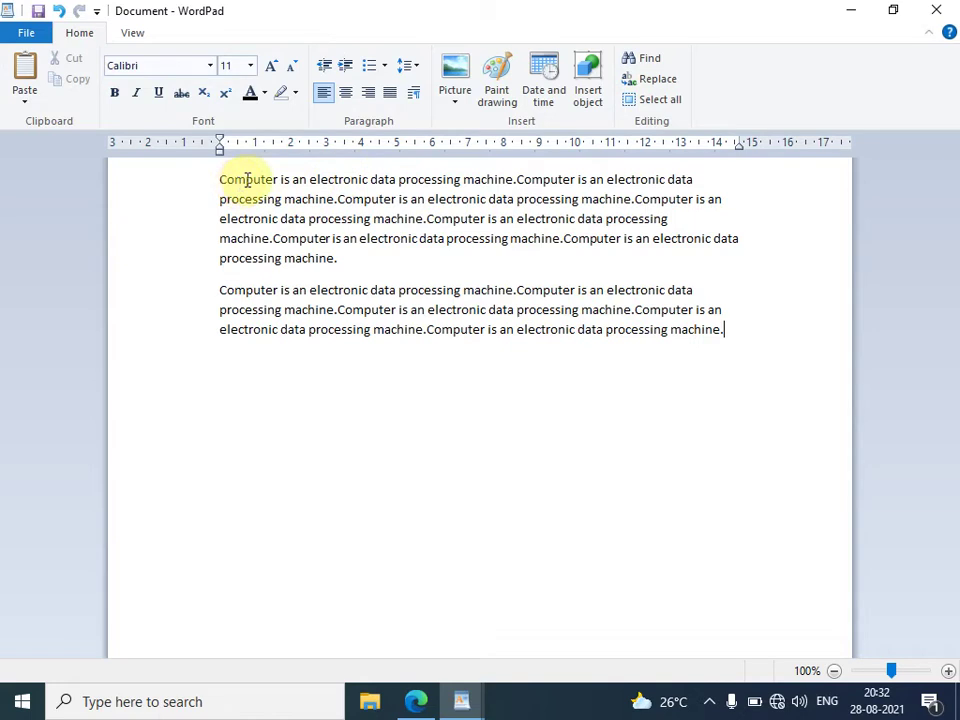
double_click(247, 180)
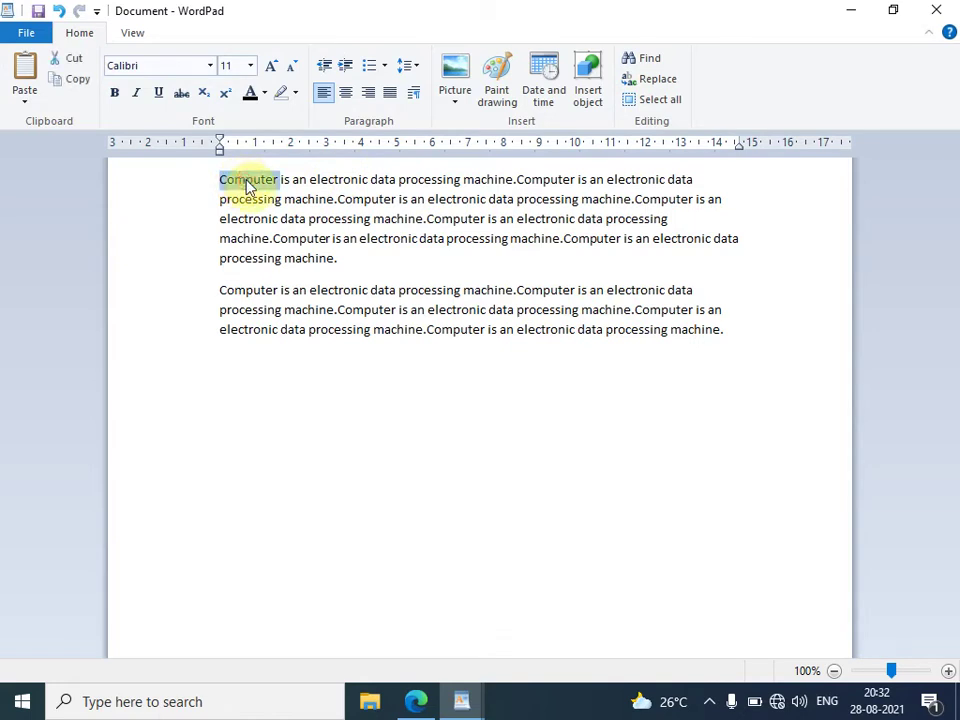
triple_click(313, 188)
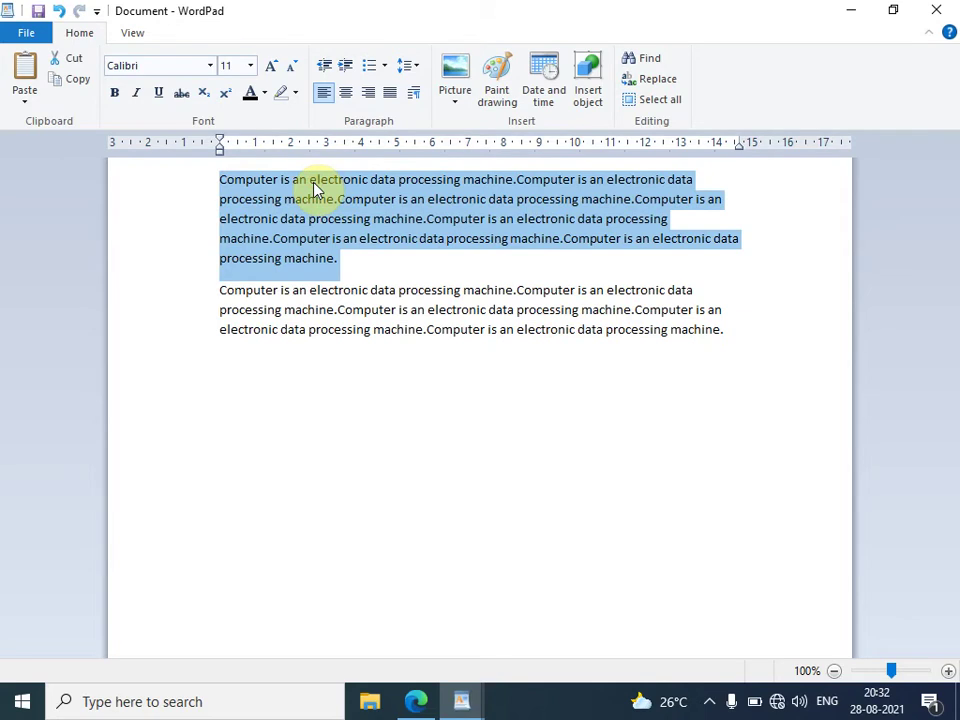
click(357, 258)
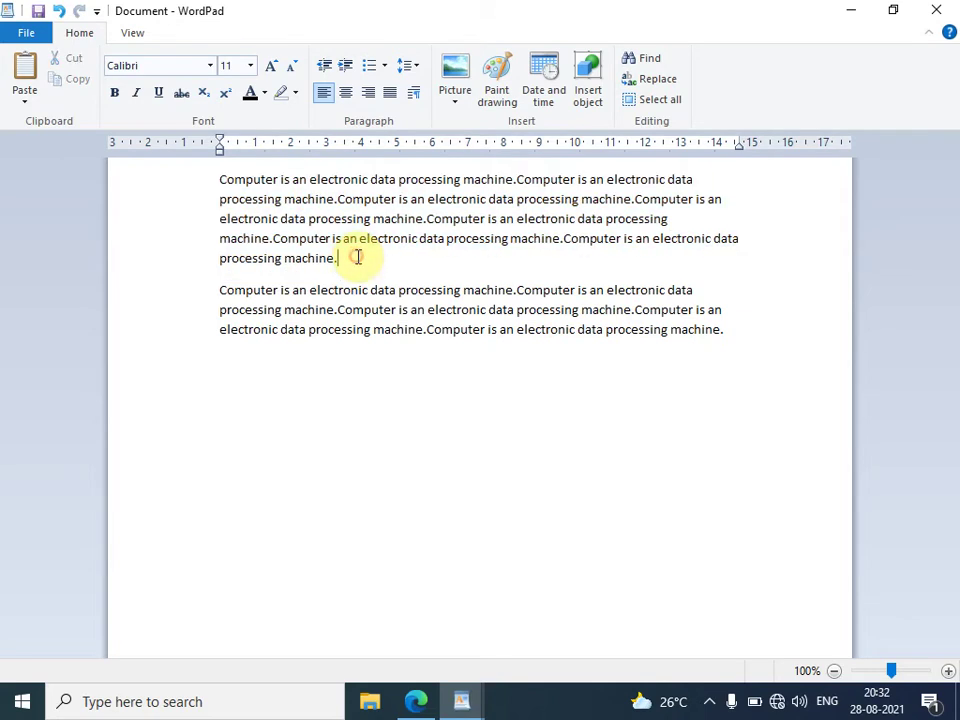
double_click(339, 179)
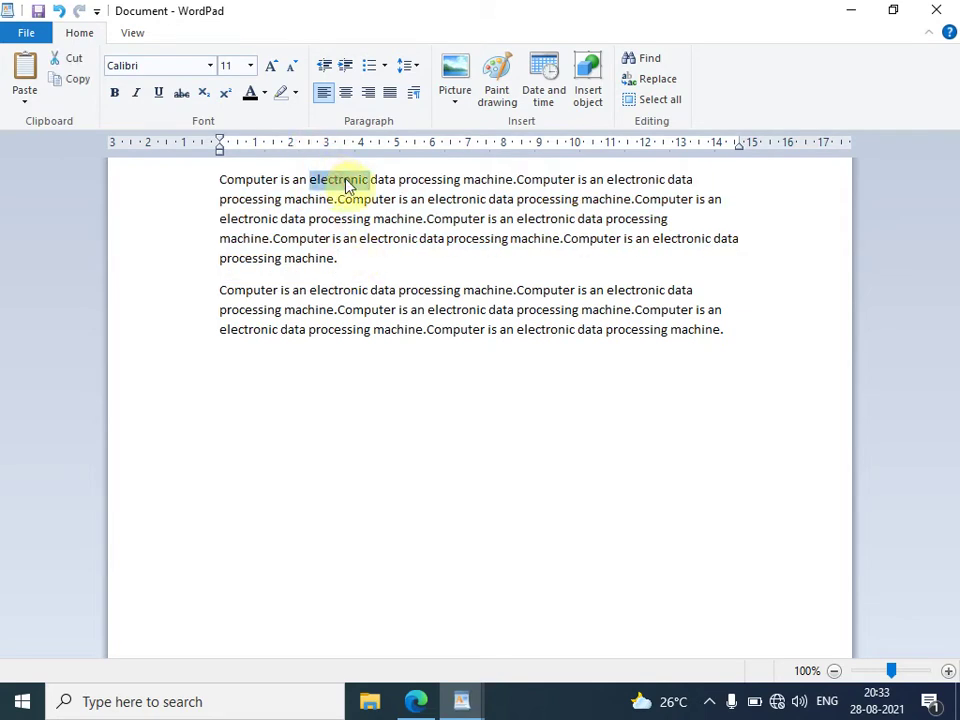
click(381, 180)
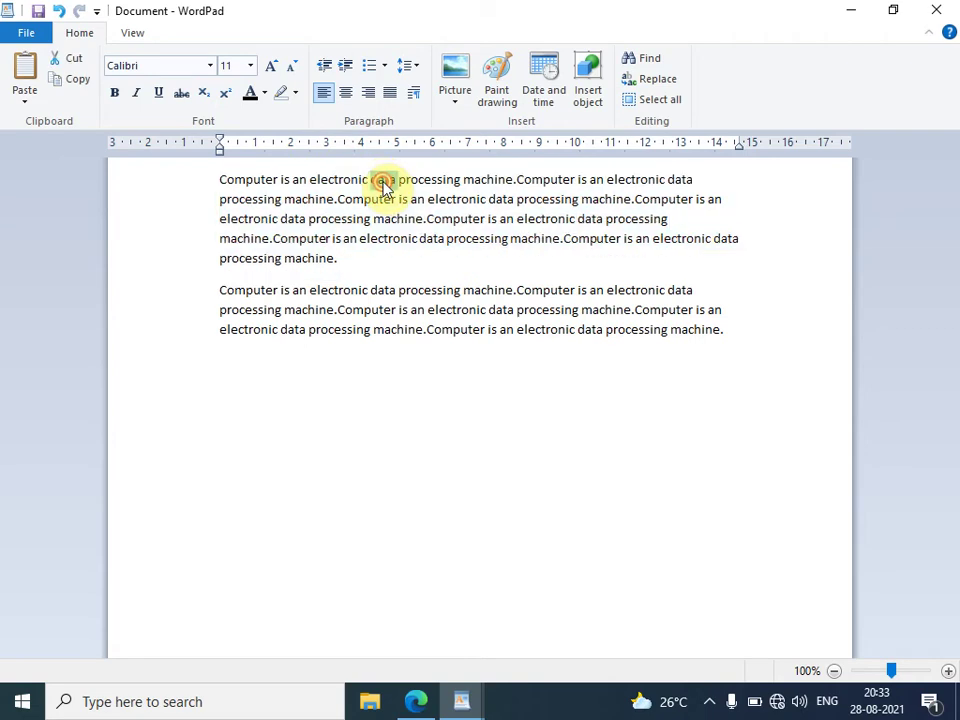
click(381, 180)
triple_click(382, 181)
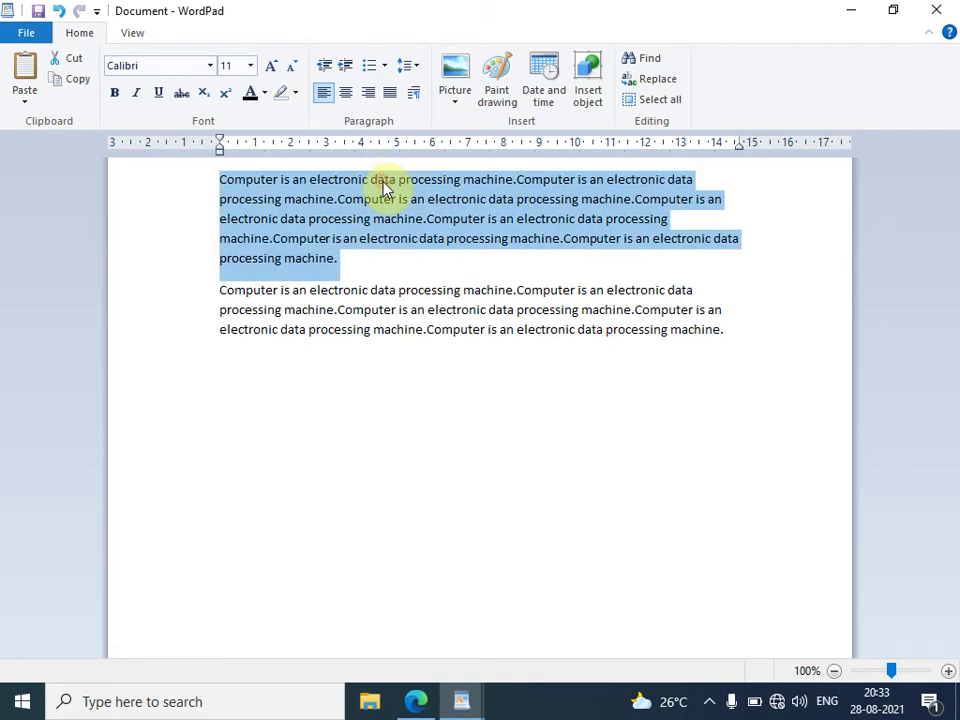
click(349, 260)
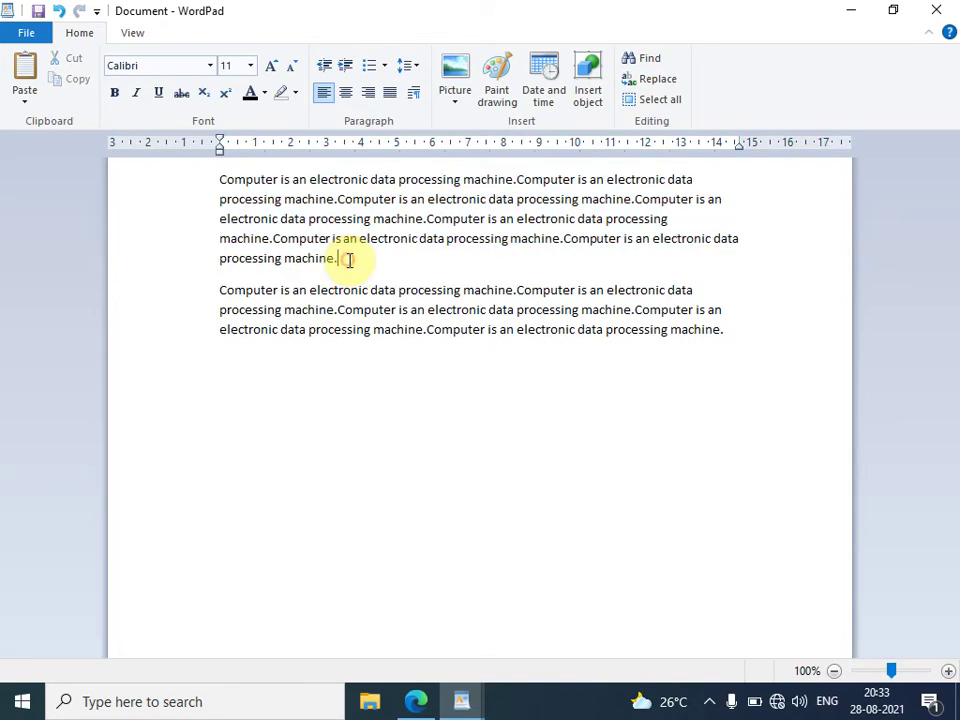
click(213, 182)
click(241, 184)
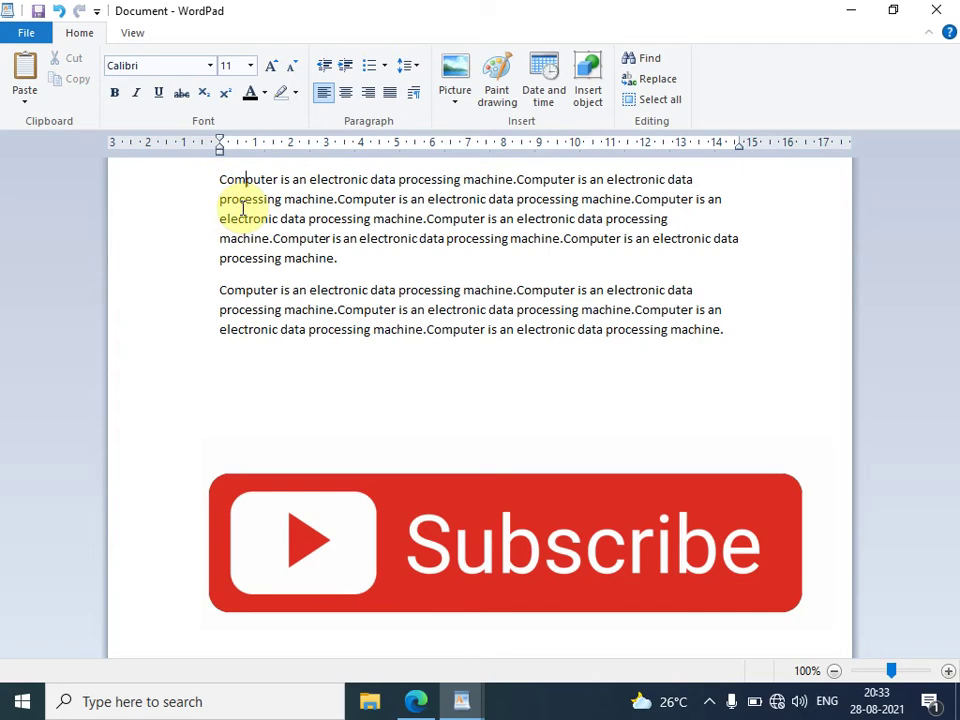
key(Left)
key(Left)
key(Left)
key(Left)
key(shift+Right)
key(shift+Right)
key(shift+Right)
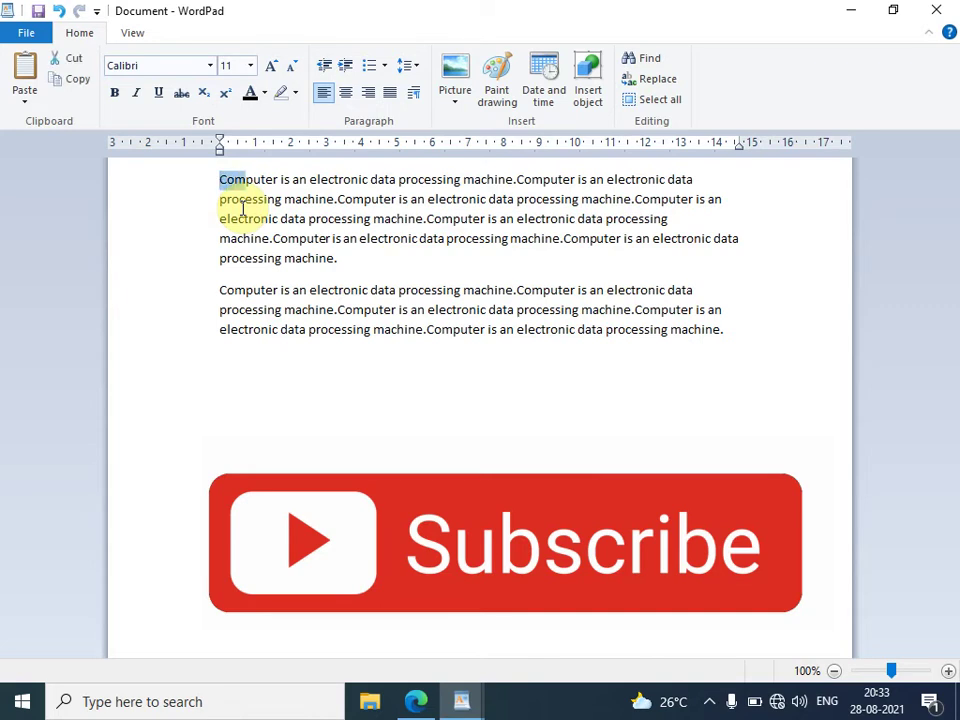
key(shift+Right)
key(shift+Right)
key(shift+Right)
key(shift+Right)
key(shift+Right)
key(shift+Right)
key(shift+Right)
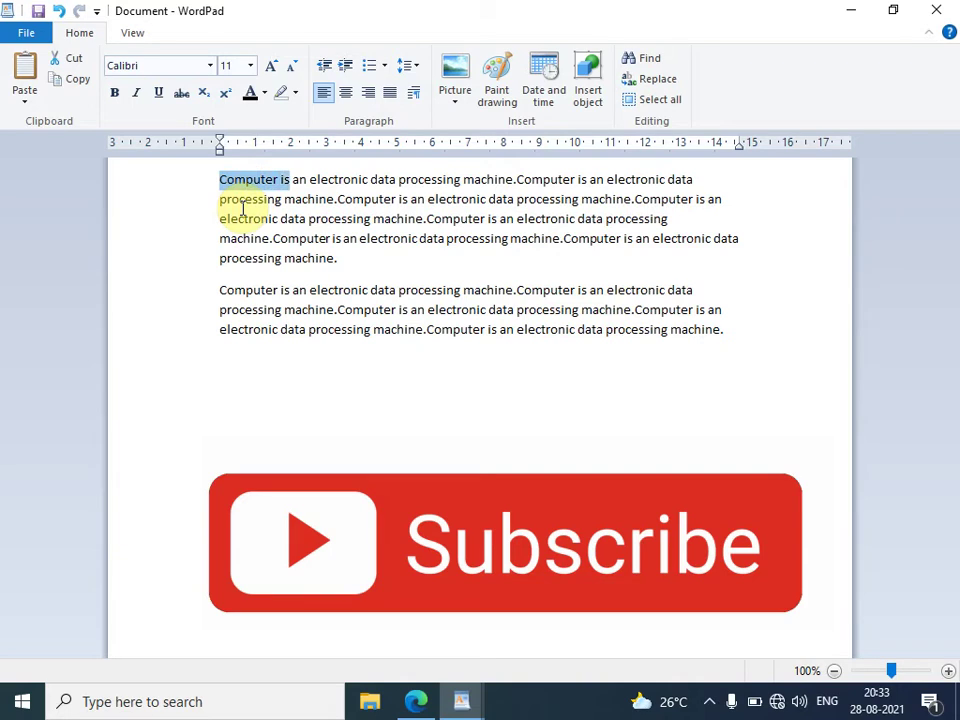
key(shift+Right)
key(shift+Right)
key(shift+Right)
key(shift+Right)
key(shift+Right)
key(shift+Right)
key(shift+Right)
key(shift+Right)
key(shift+Right)
key(shift+Right)
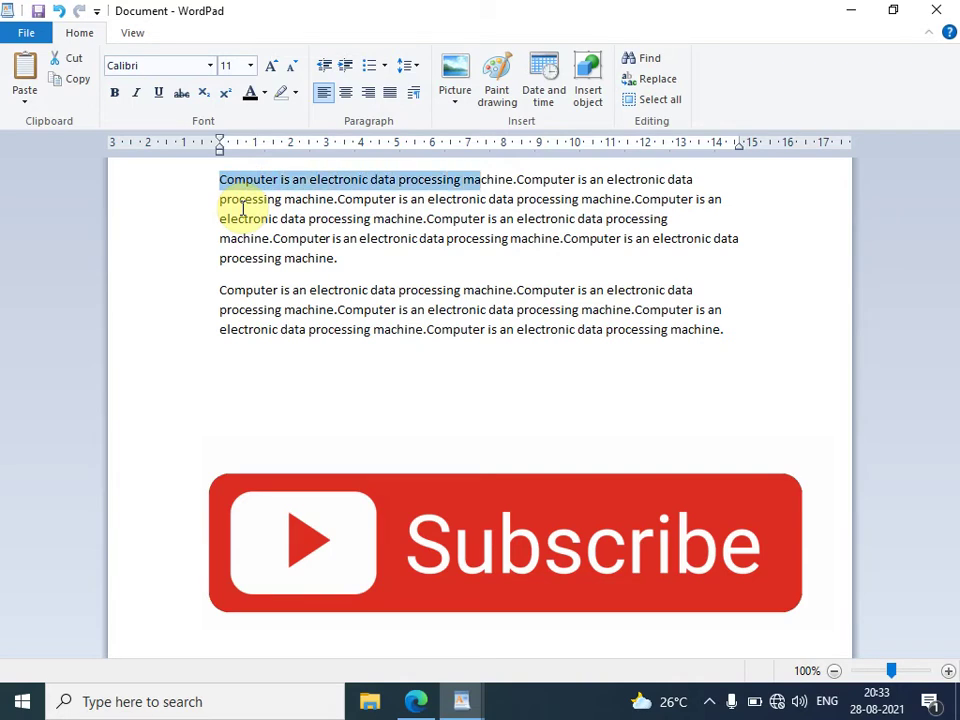
key(shift+Right)
key(shift+Right)
key(shift+Right)
key(shift+Right)
key(shift+Right)
key(shift+Right)
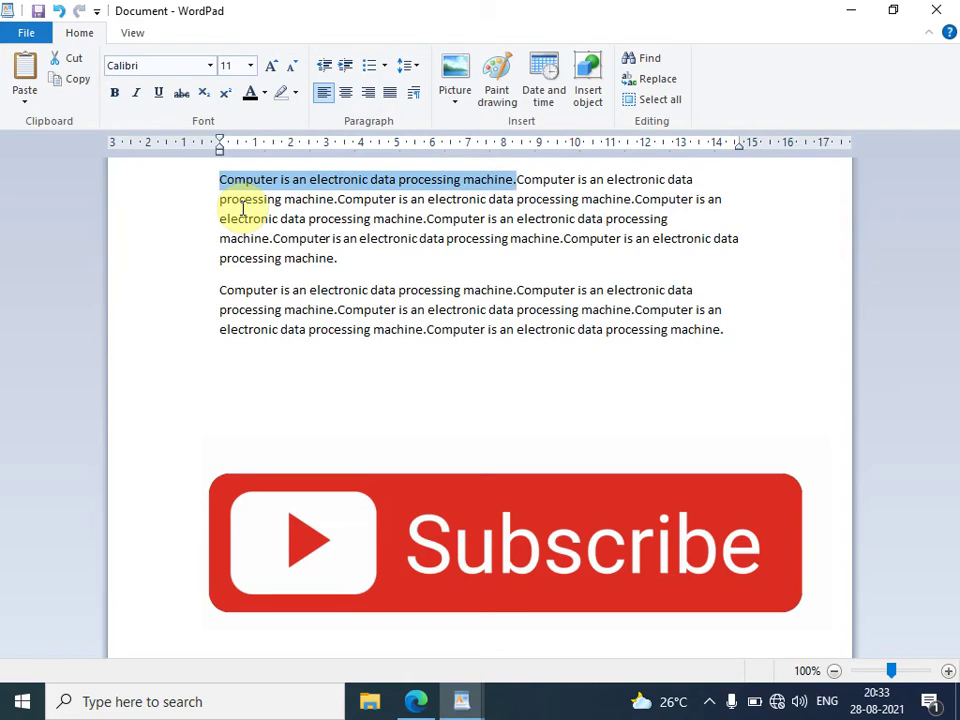
key(shift+Down)
key(shift+Down)
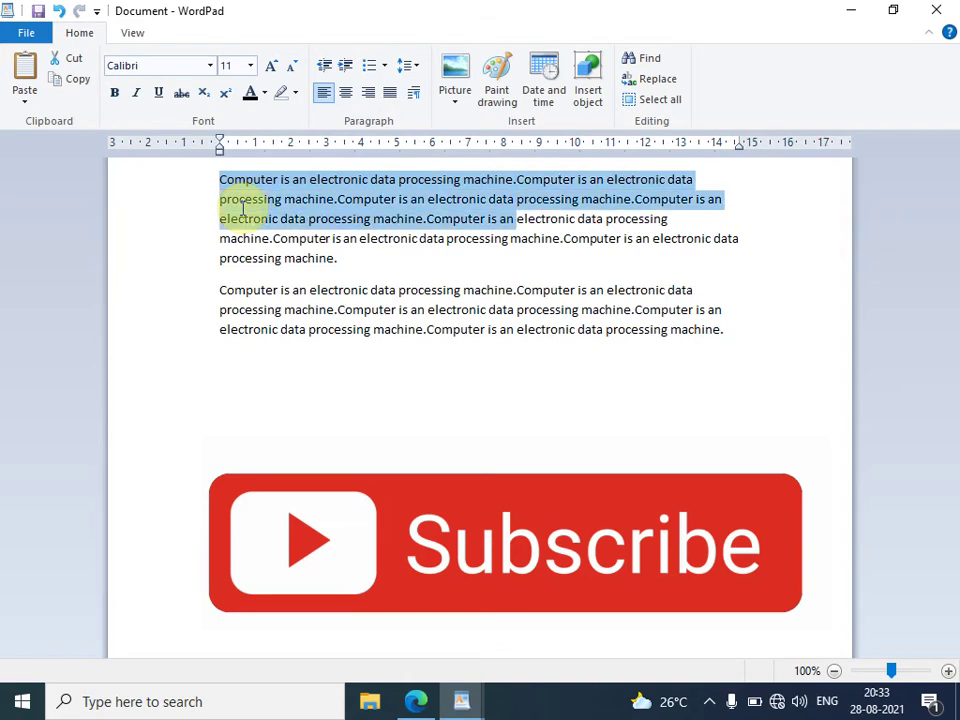
key(shift+Down)
key(shift+Down)
key(shift+Up)
key(shift+Up)
key(shift+Up)
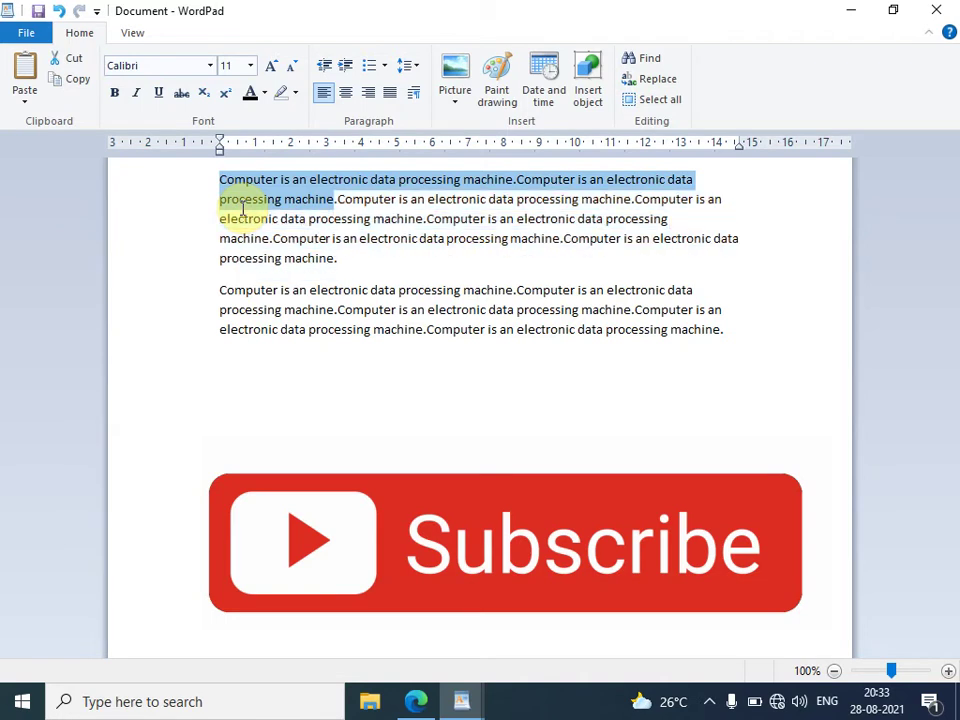
key(shift+Up)
key(shift+Down)
key(shift+Down)
key(shift+Down)
key(shift+Down)
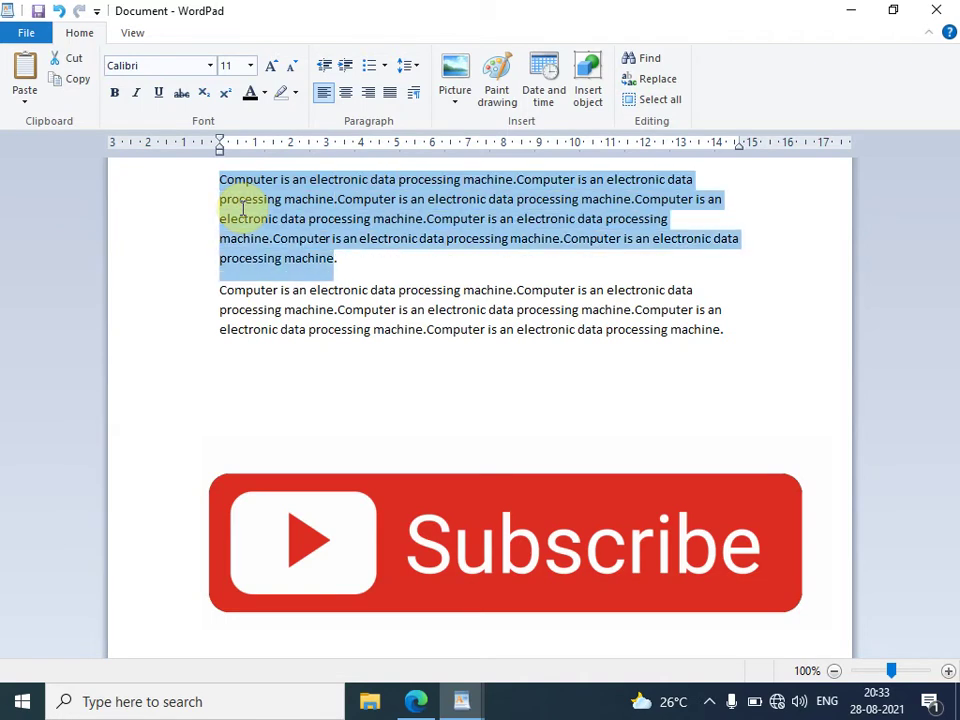
key(shift+Left)
key(shift+Left)
key(shift+Left)
key(shift+Left)
key(shift+Left)
key(shift+Left)
key(shift+Left)
key(shift+Left)
key(shift+Left)
key(shift+Left)
key(shift+Left)
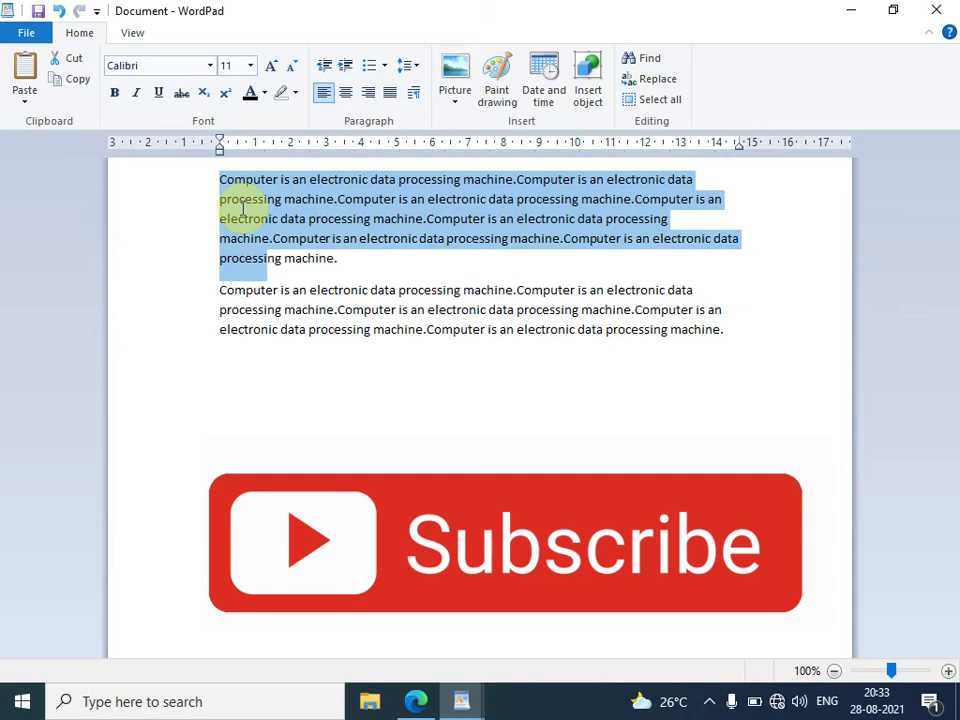
key(shift+Left)
key(shift+Left)
key(shift+Left)
key(shift+Left)
key(shift+Left)
key(shift+Left)
key(shift+Left)
key(shift+Left)
key(shift+Left)
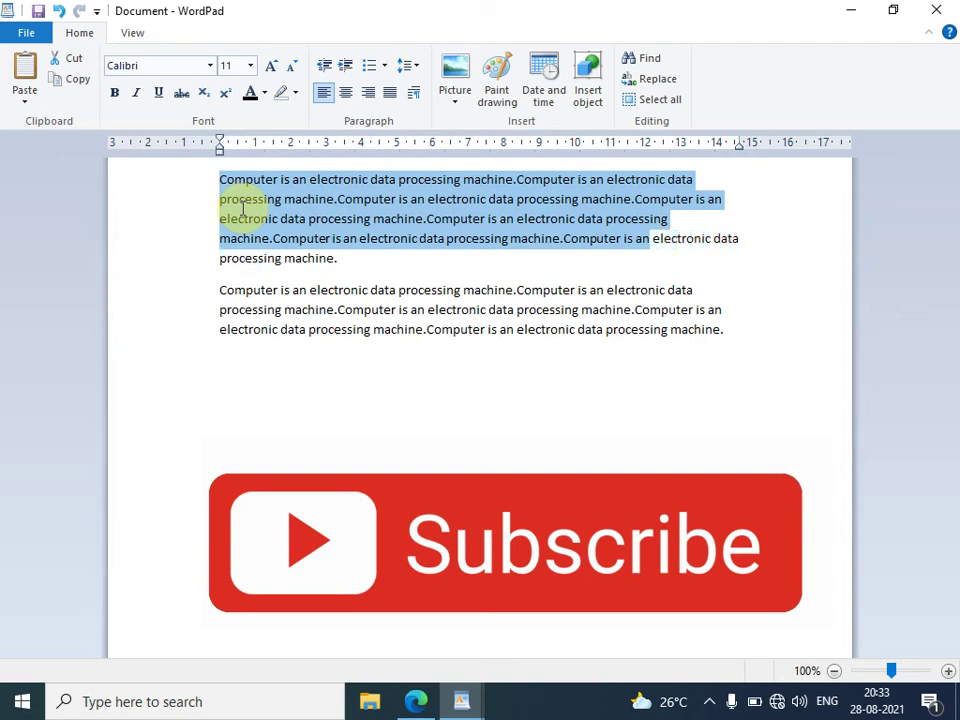
key(shift+Left)
key(shift+Left)
key(shift+Left)
key(shift+Up)
key(shift+Up)
key(shift+Up)
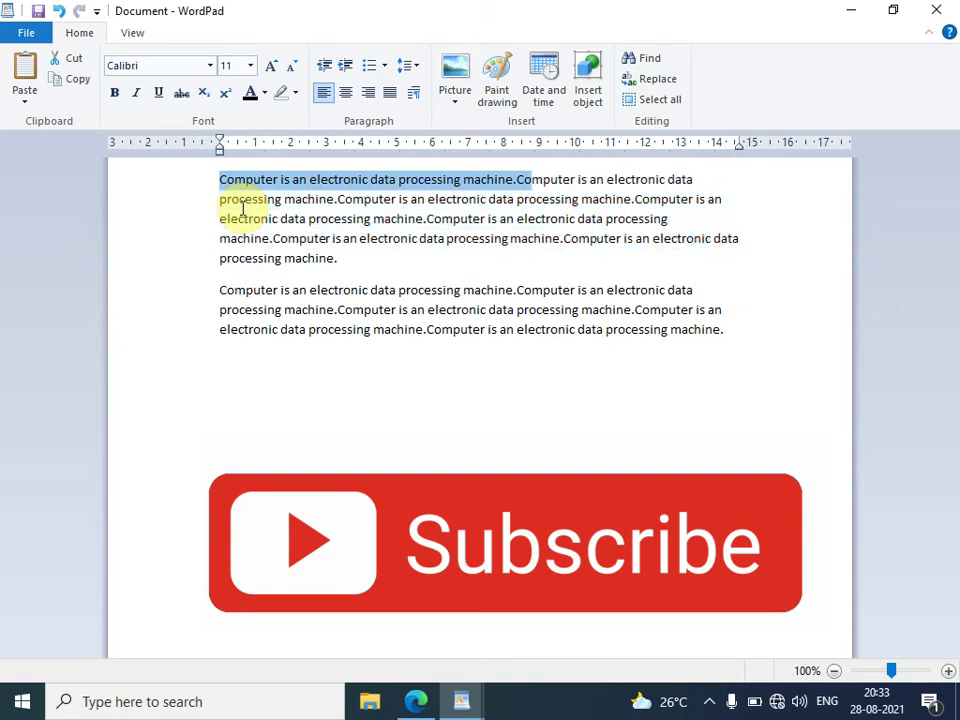
key(shift+Left)
key(shift+Left)
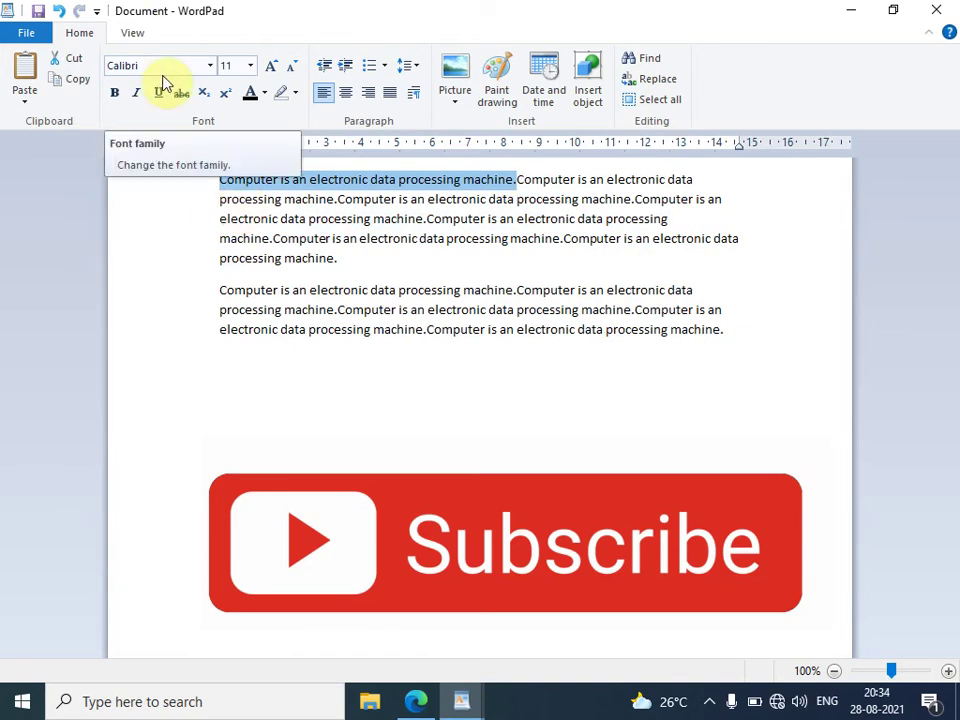
Step: Practise selecting the first line and first paragraph, then select the whole document with Ctrl+A
click(275, 208)
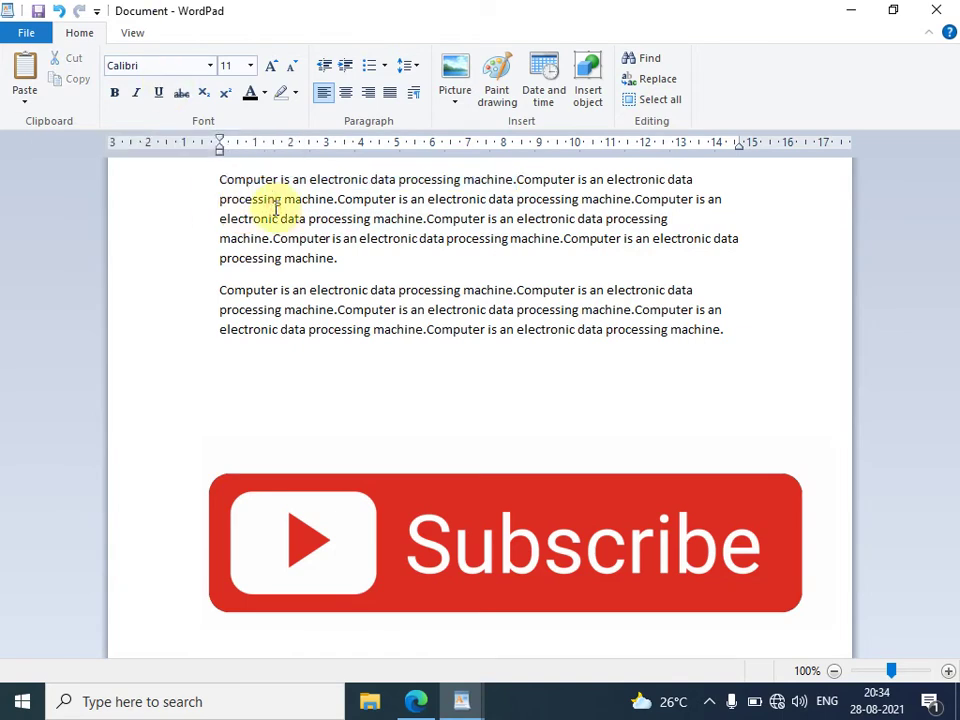
click(216, 182)
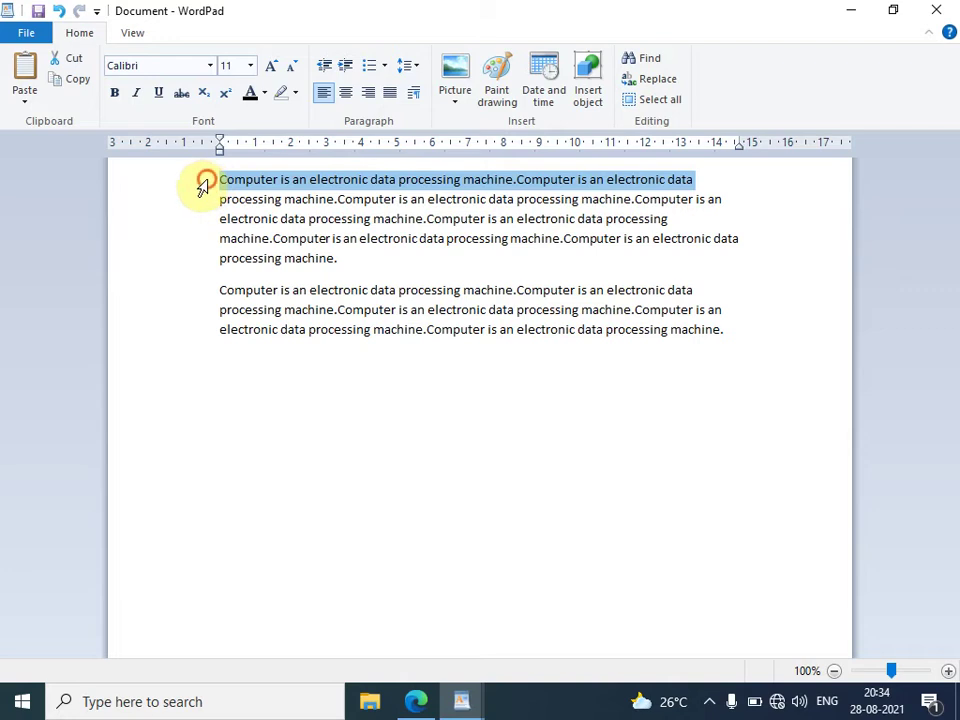
drag(200, 190, 203, 264)
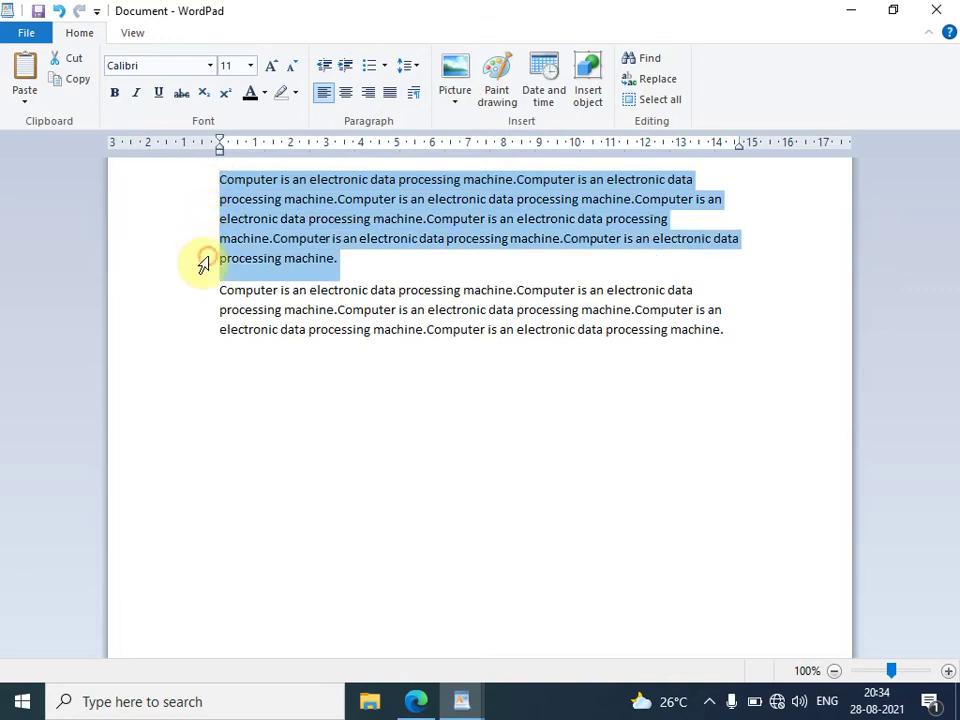
click(264, 258)
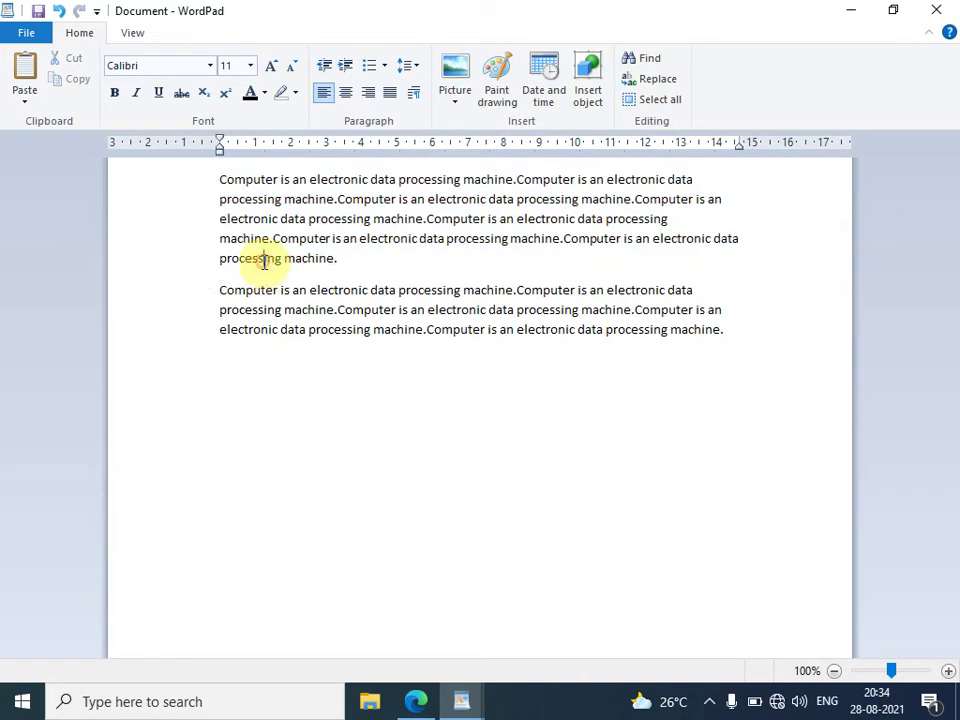
click(213, 188)
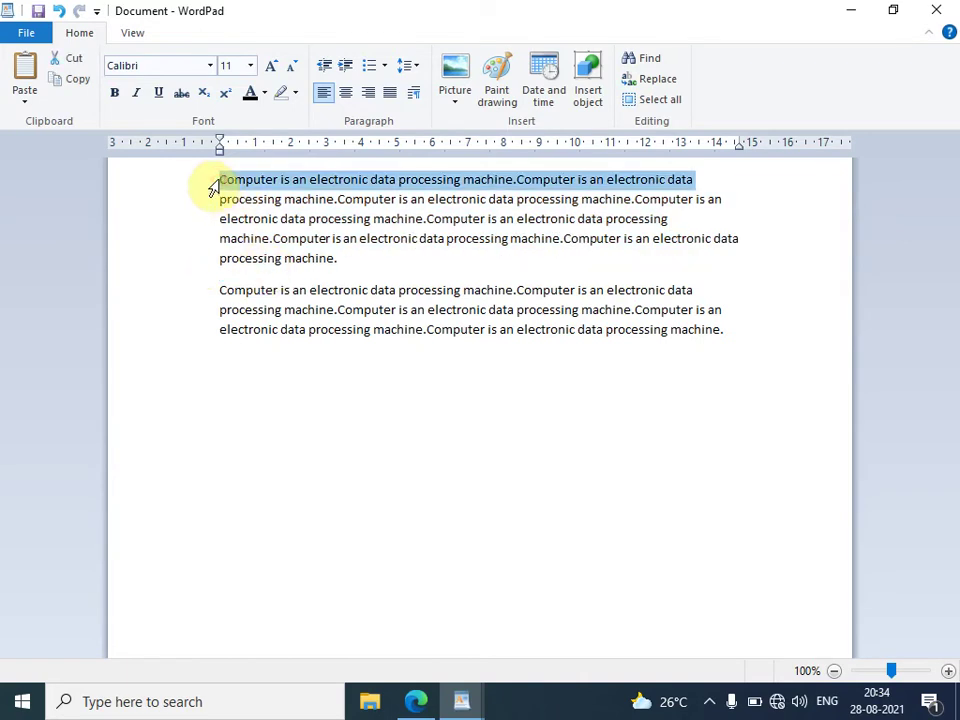
click(223, 182)
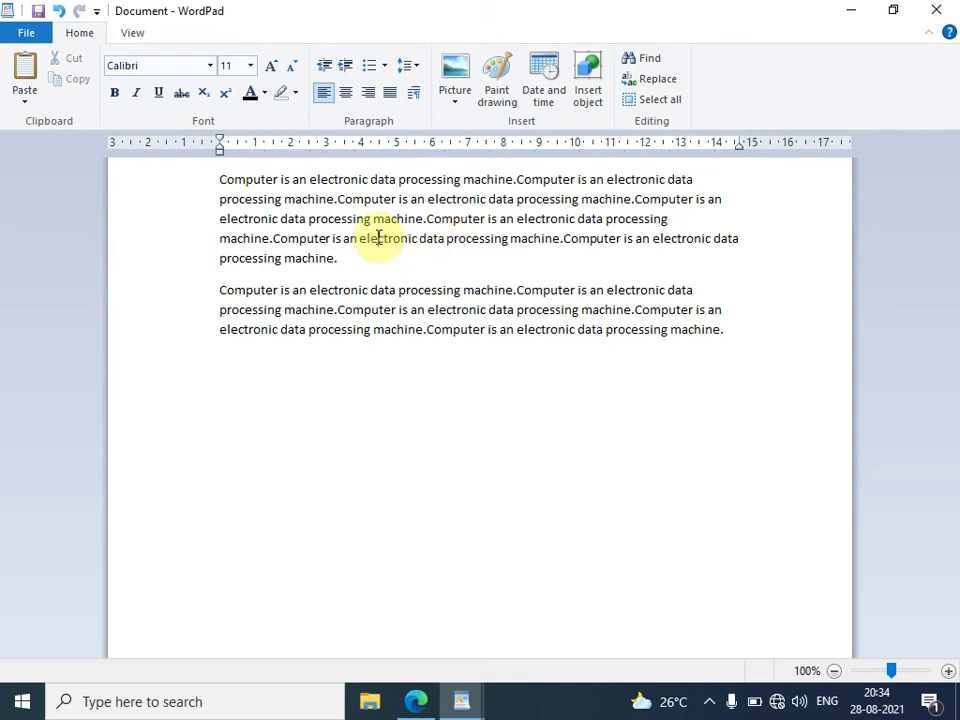
key(ctrl+a)
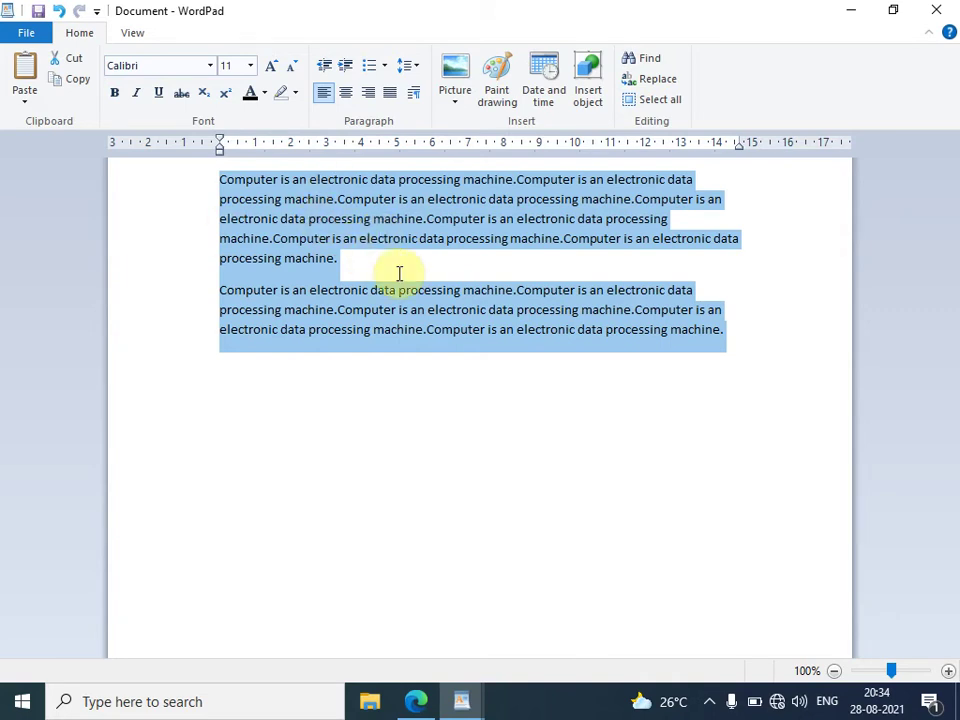
Step: Practise selecting with Ctrl+Shift+End, a paragraph triple-click, and Shift+End on the second paragraph's first line
click(399, 273)
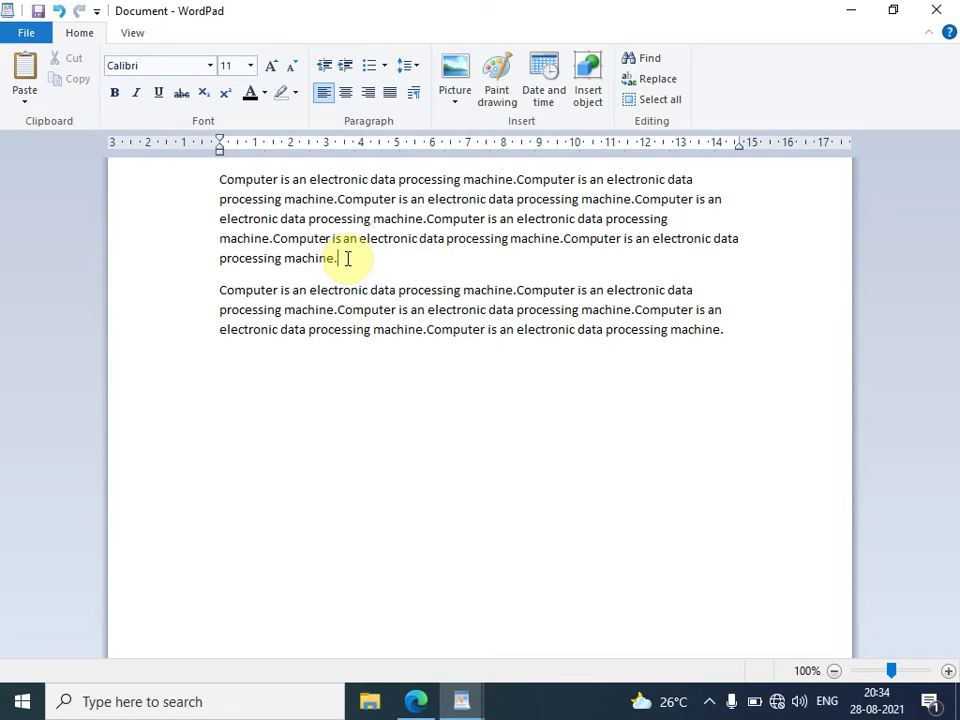
key(ctrl+shift+End)
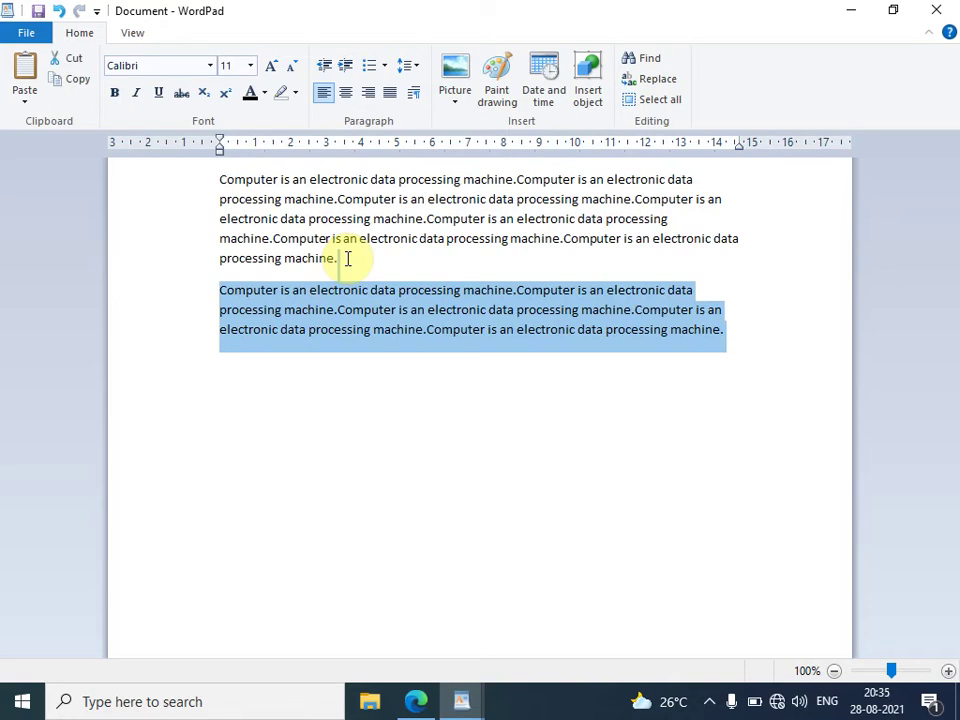
click(348, 258)
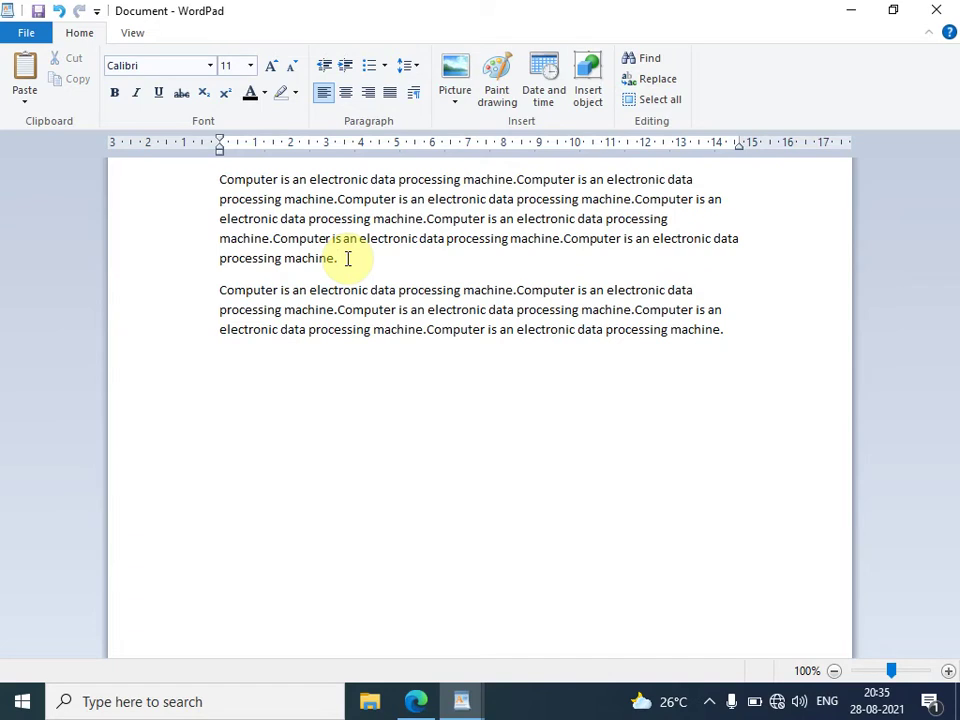
triple_click(348, 258)
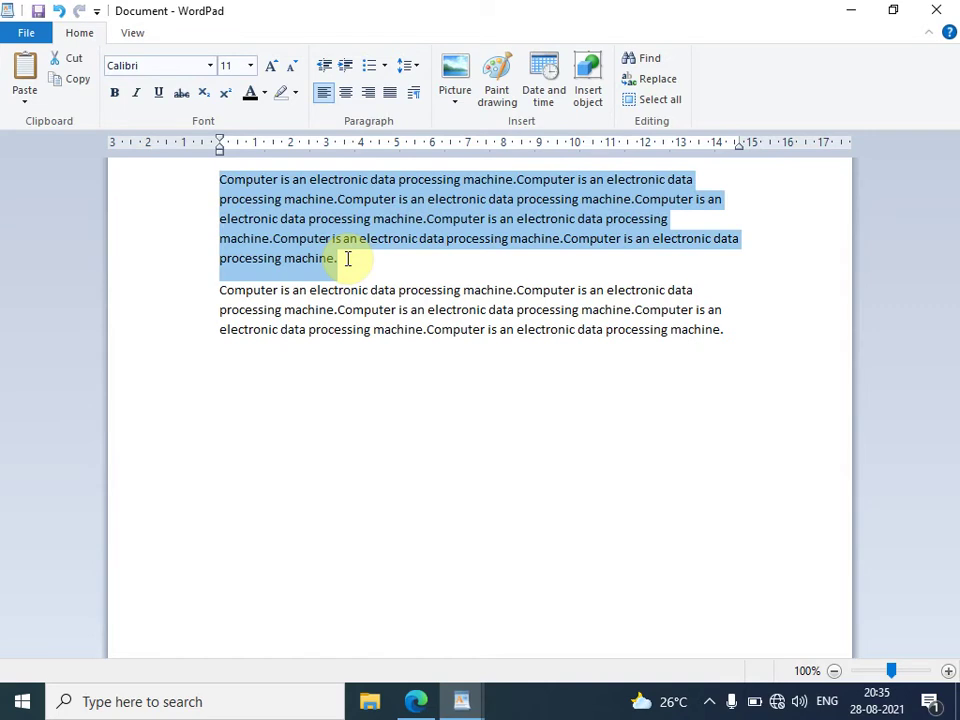
key(Right)
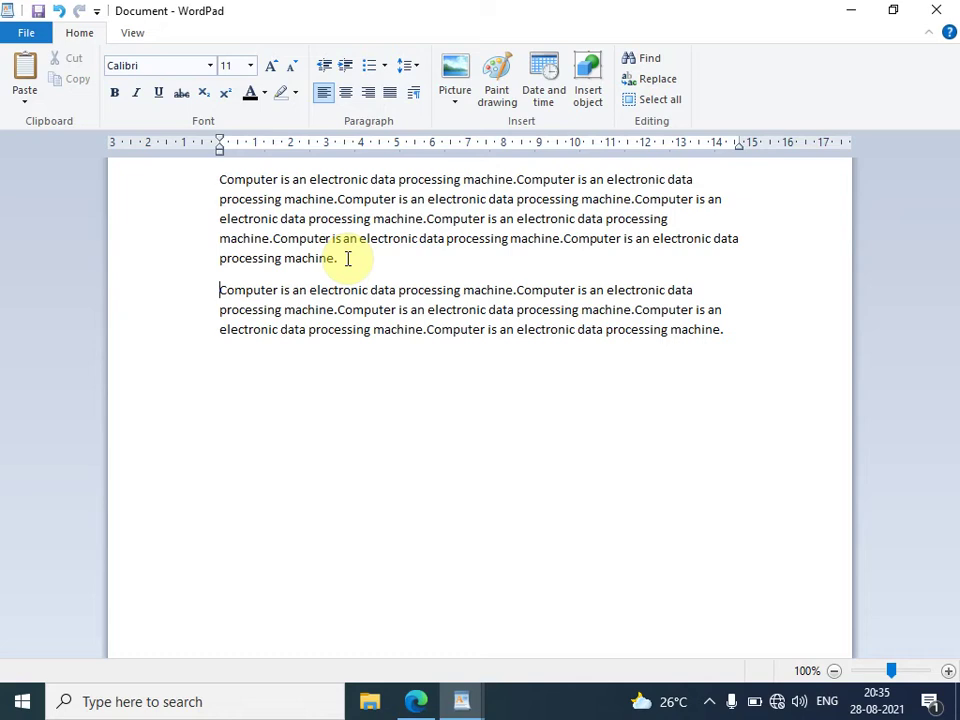
key(shift+End)
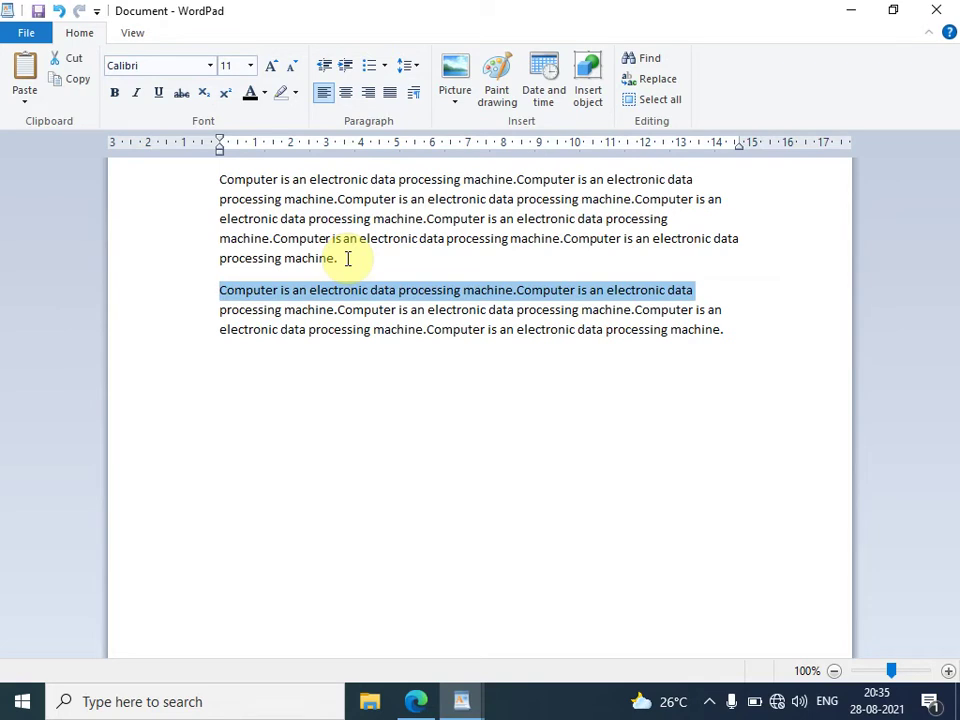
Step: Make the opening word 'Computer' bold, italic and underlined
click(219, 178)
drag(219, 178, 283, 199)
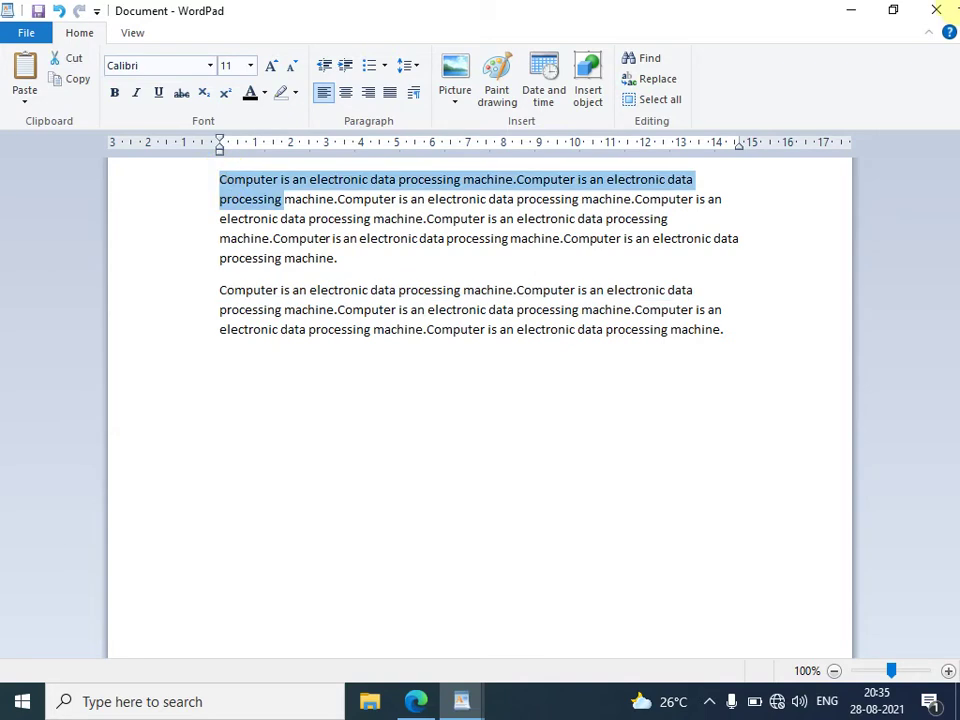
click(245, 182)
double_click(247, 182)
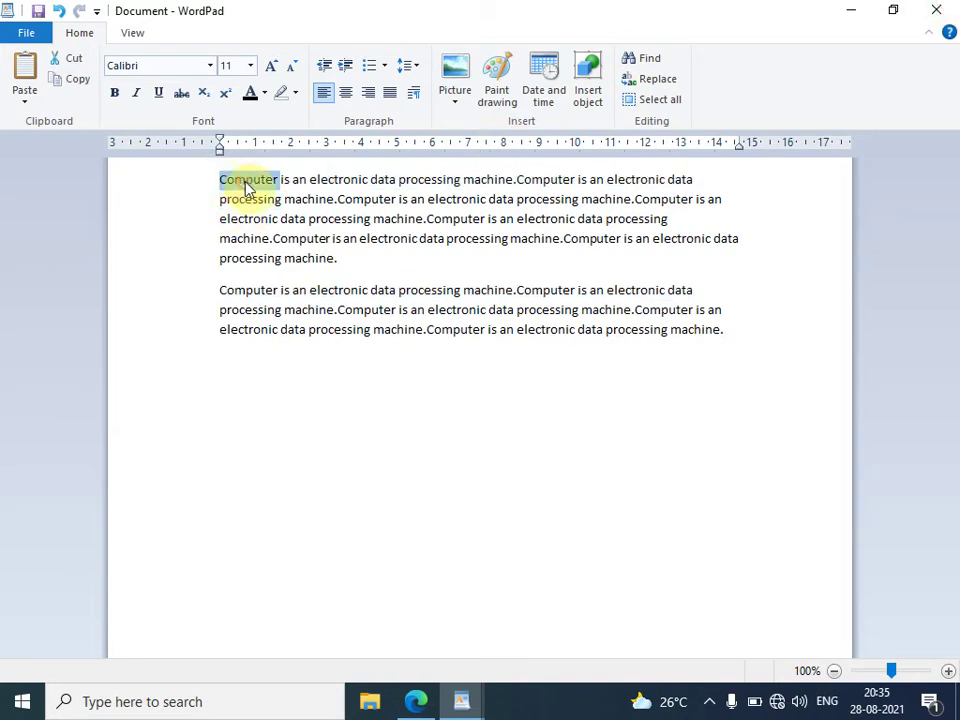
click(115, 96)
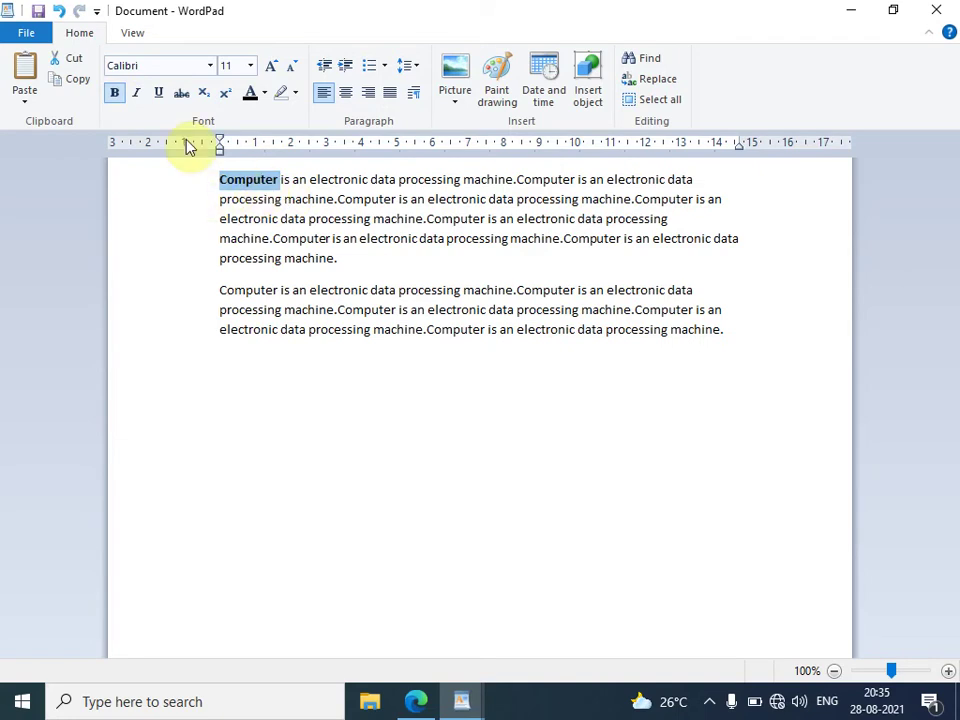
click(137, 103)
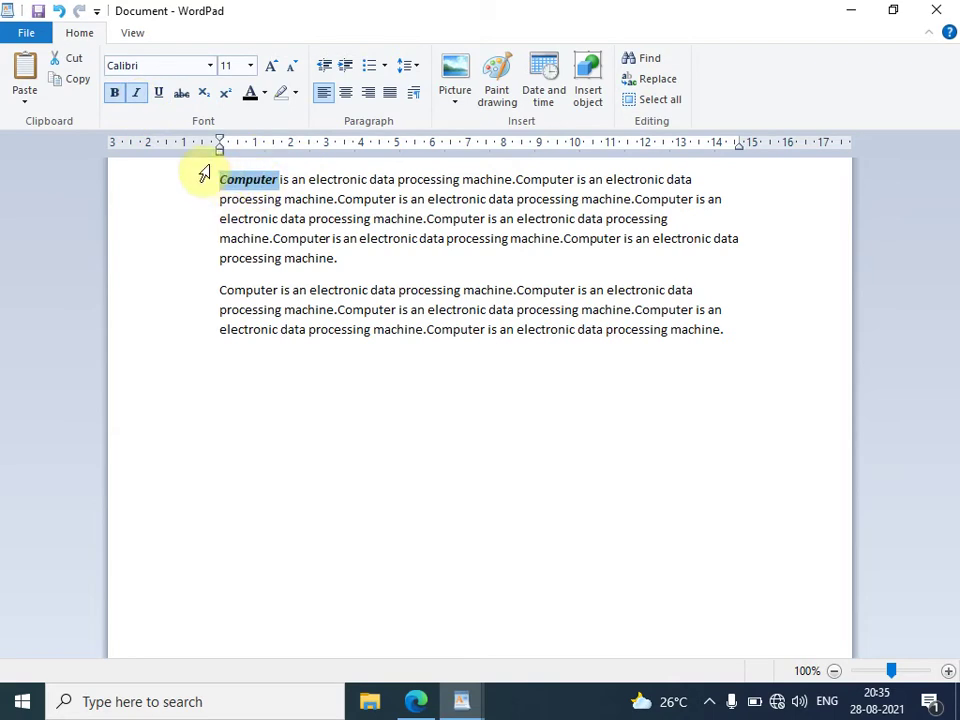
click(163, 97)
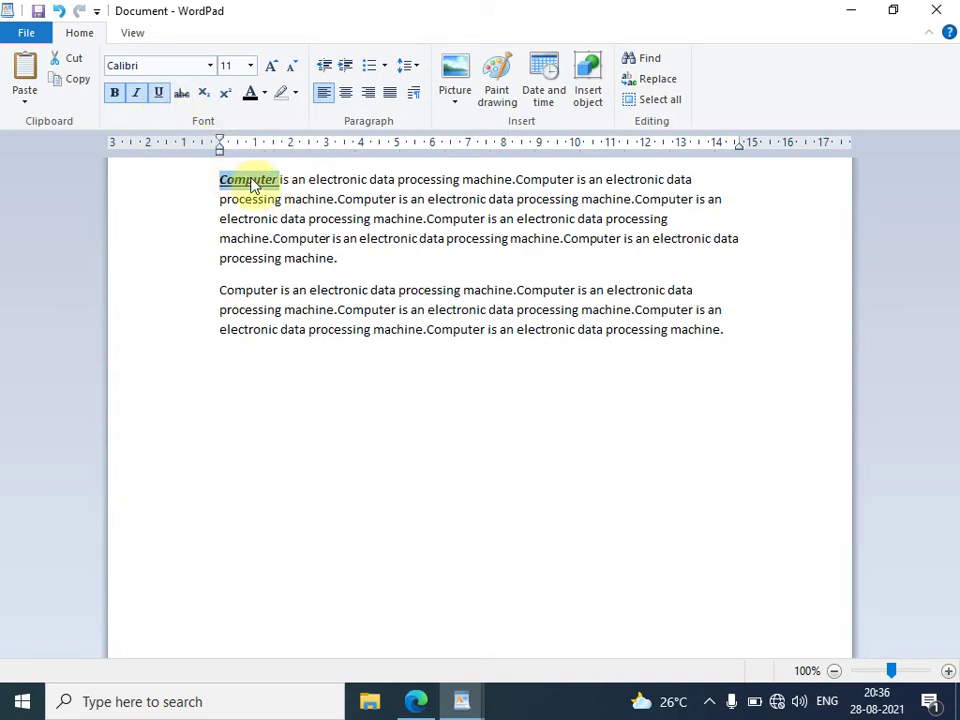
click(114, 92)
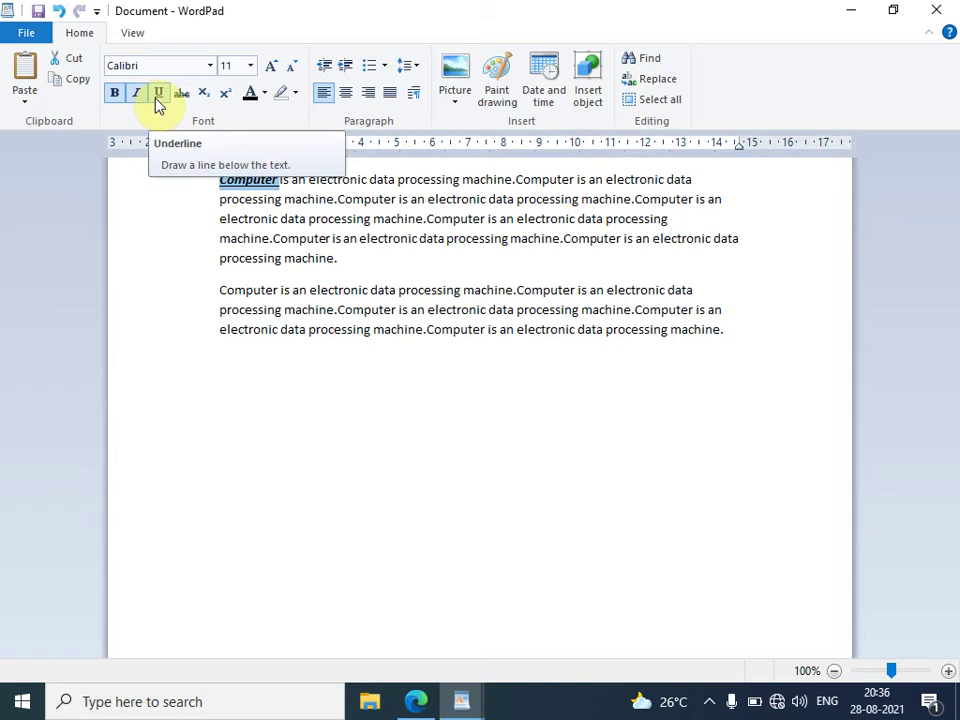
click(324, 264)
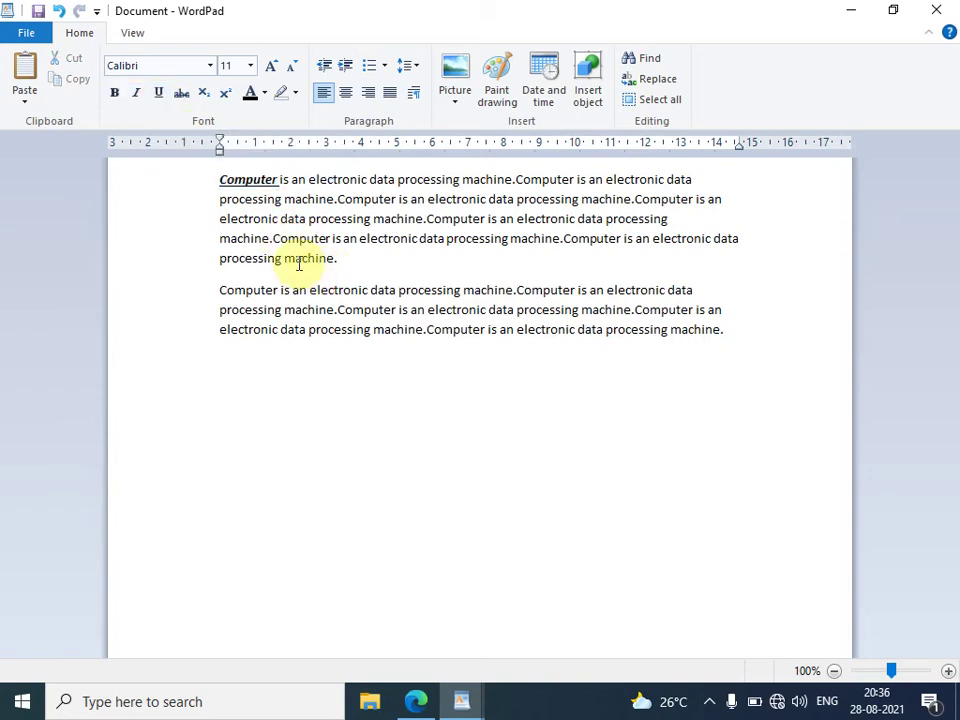
Step: Apply strikethrough to 'machine' at the end of the first paragraph
drag(284, 258, 336, 257)
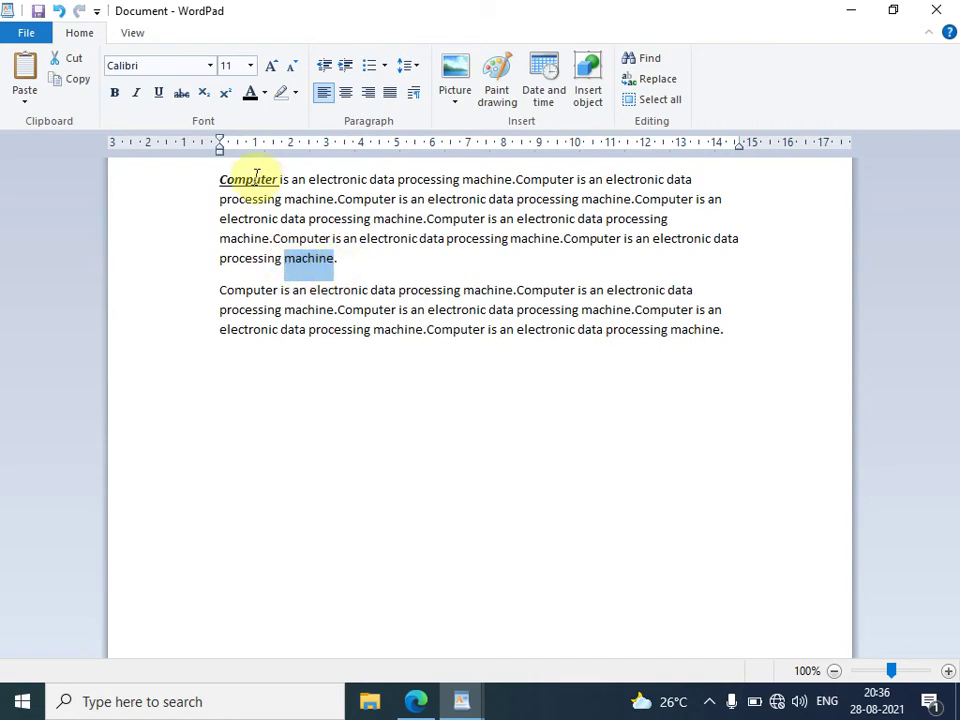
click(183, 96)
click(364, 279)
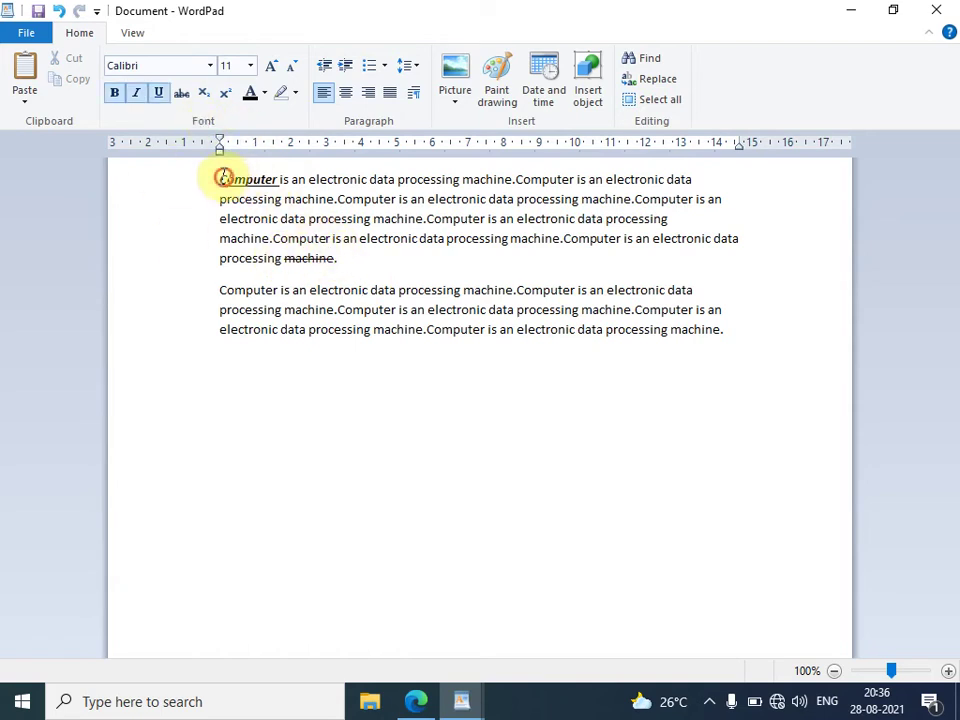
Step: Select the first paragraph and set it to 26 pt, then 16 pt, from the Font size list
mouse_move(221, 179)
mouse_down()
mouse_move(266, 192)
mouse_move(350, 259)
mouse_up()
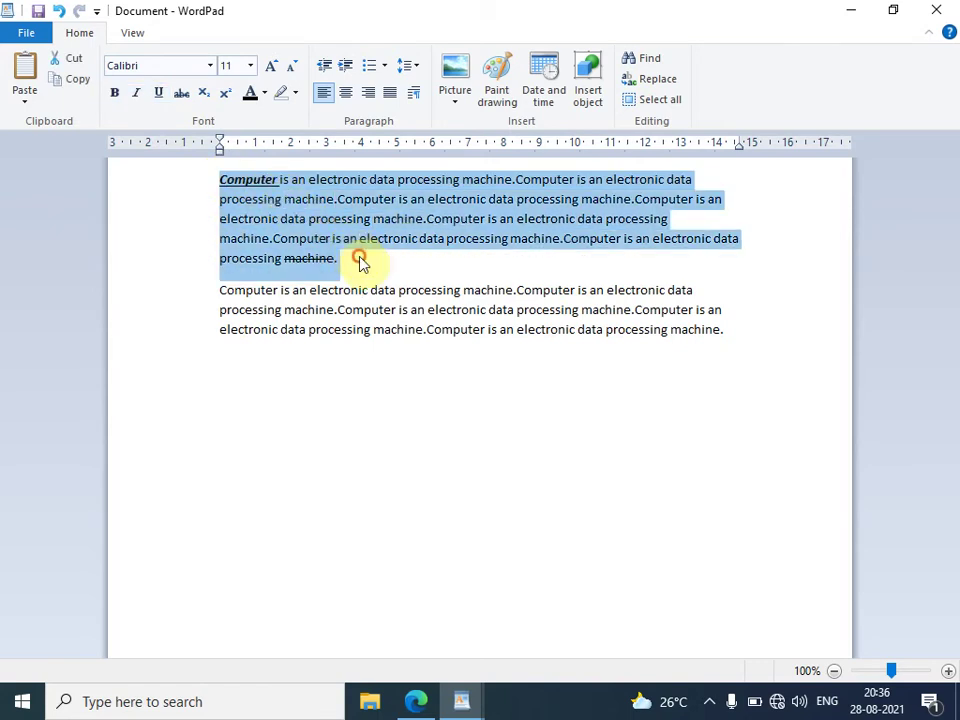
click(252, 66)
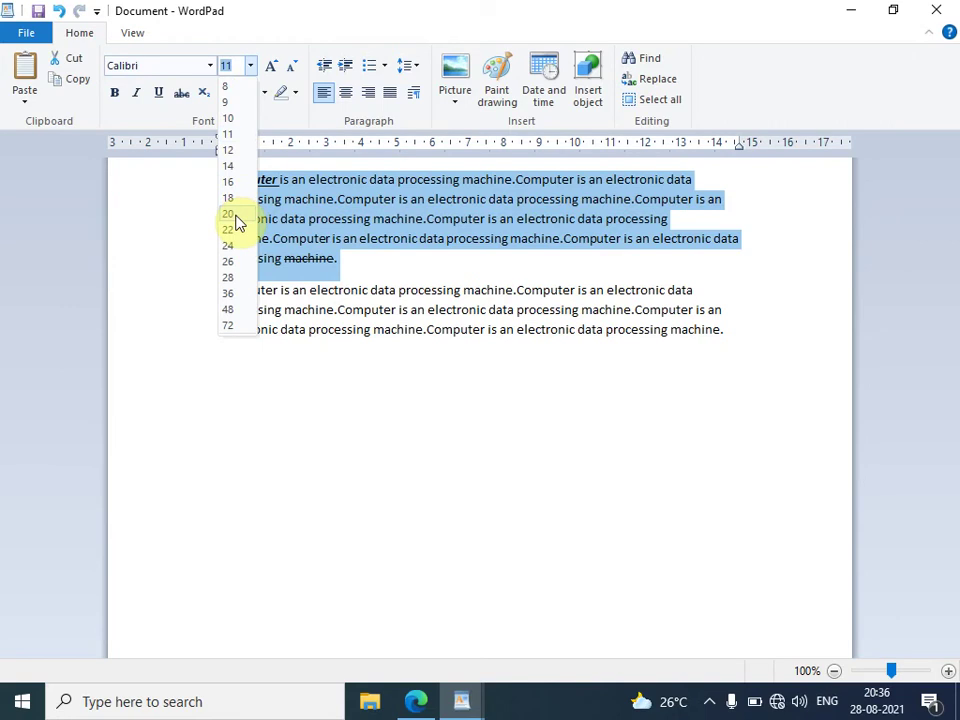
click(230, 267)
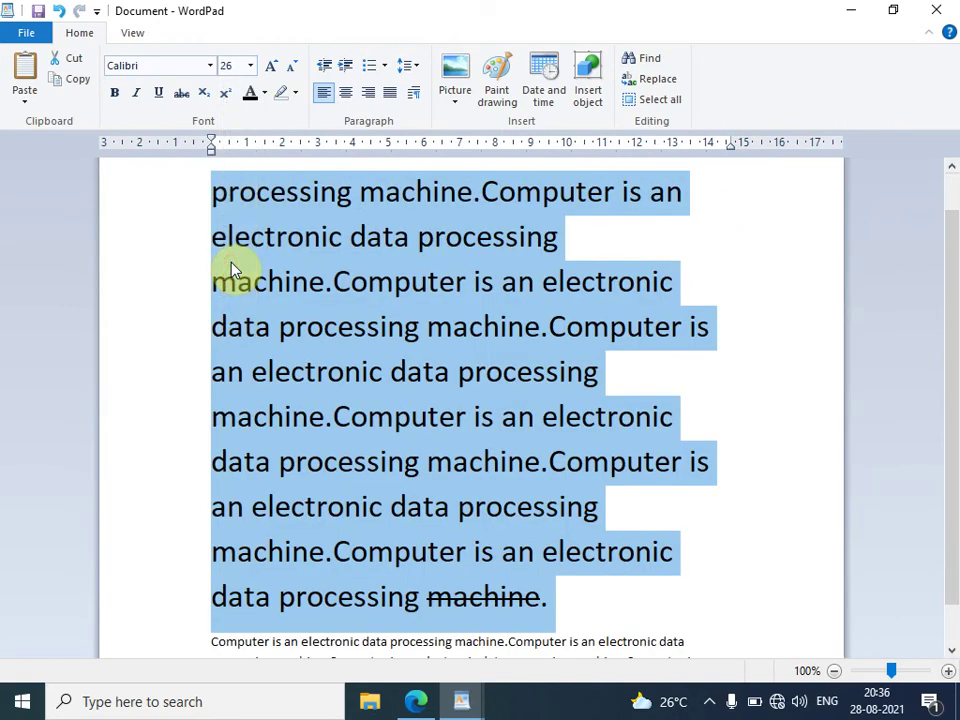
click(251, 65)
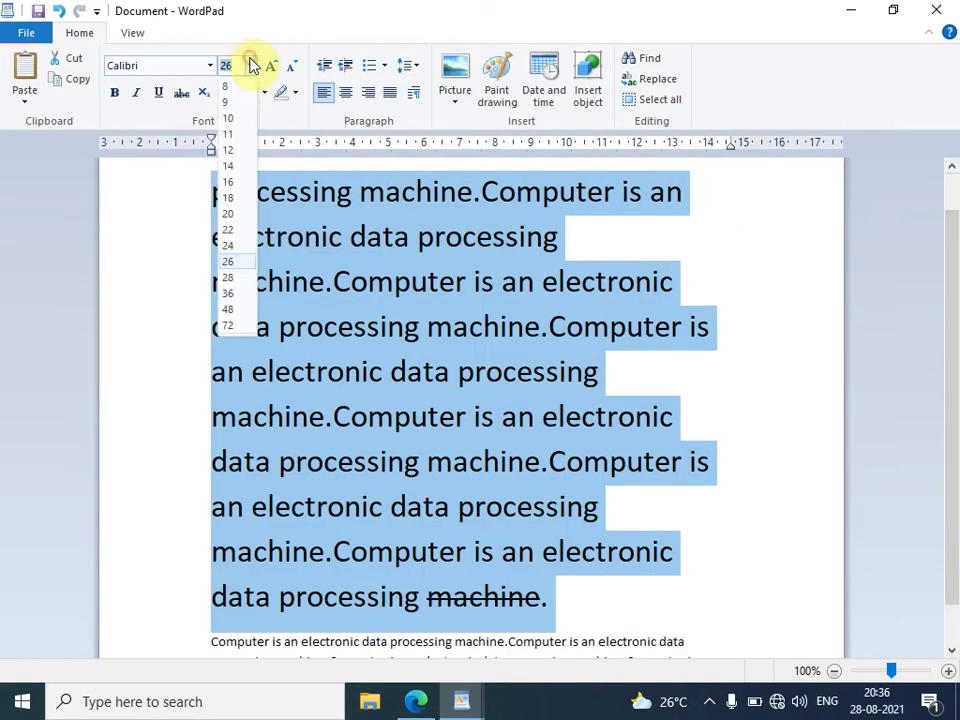
click(242, 183)
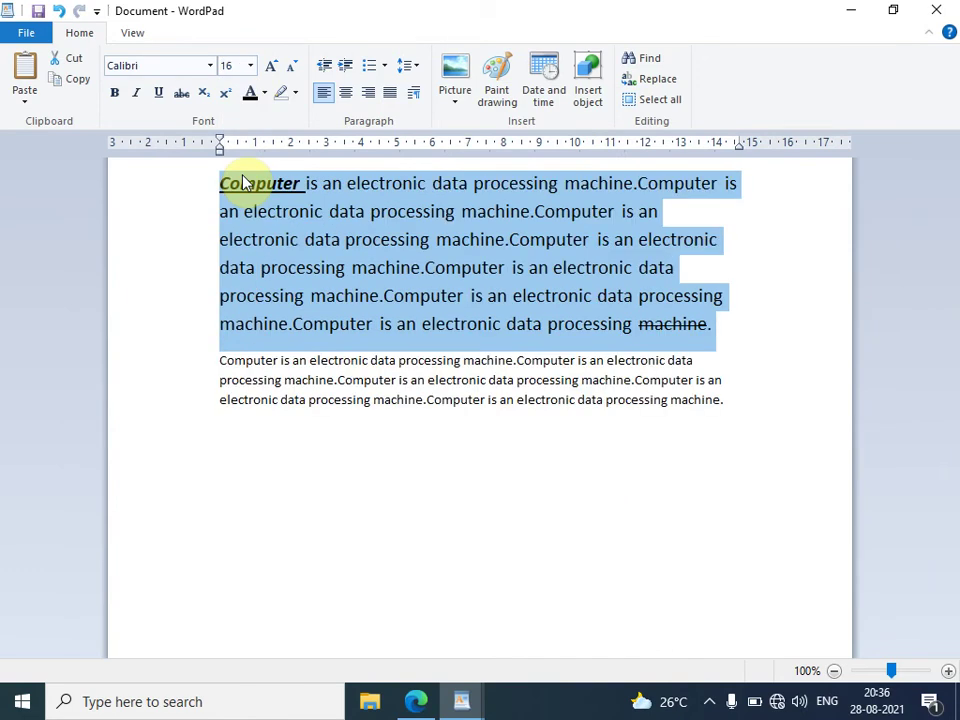
Step: Grow the paragraph to 24 pt, shrink it to 12 pt, then grow it back to 16 pt
click(278, 68)
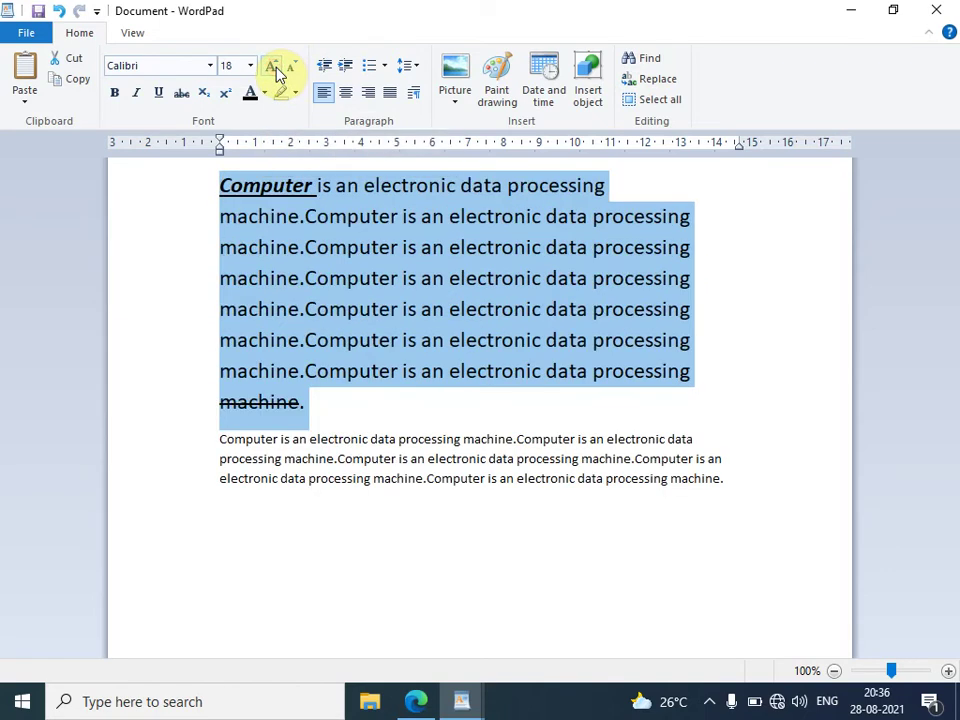
click(278, 68)
click(278, 68)
click(276, 68)
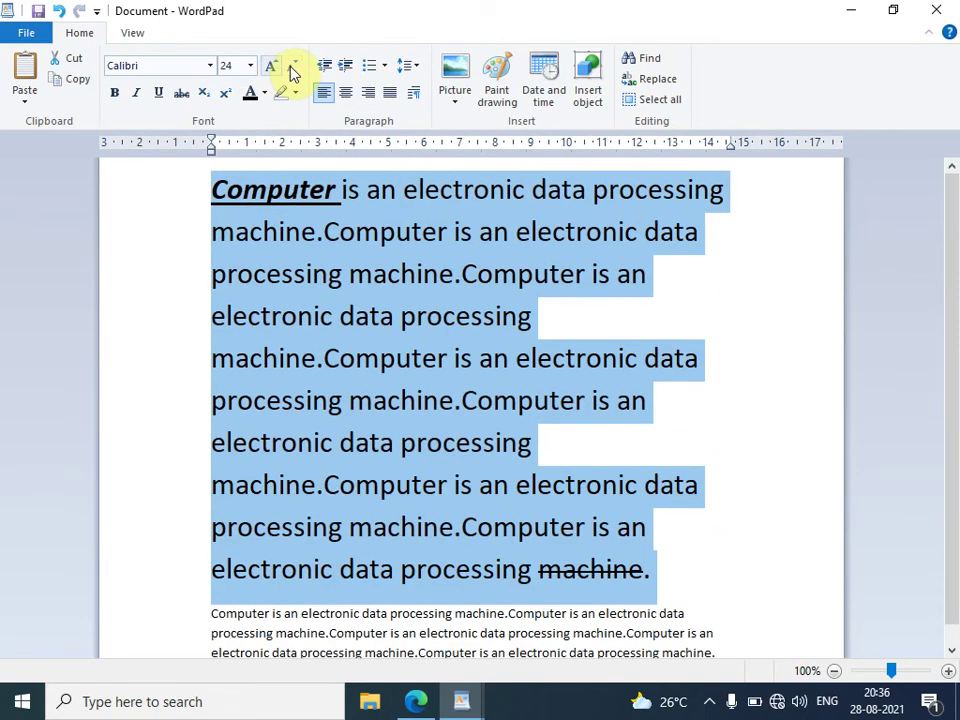
click(290, 68)
click(291, 68)
click(291, 68)
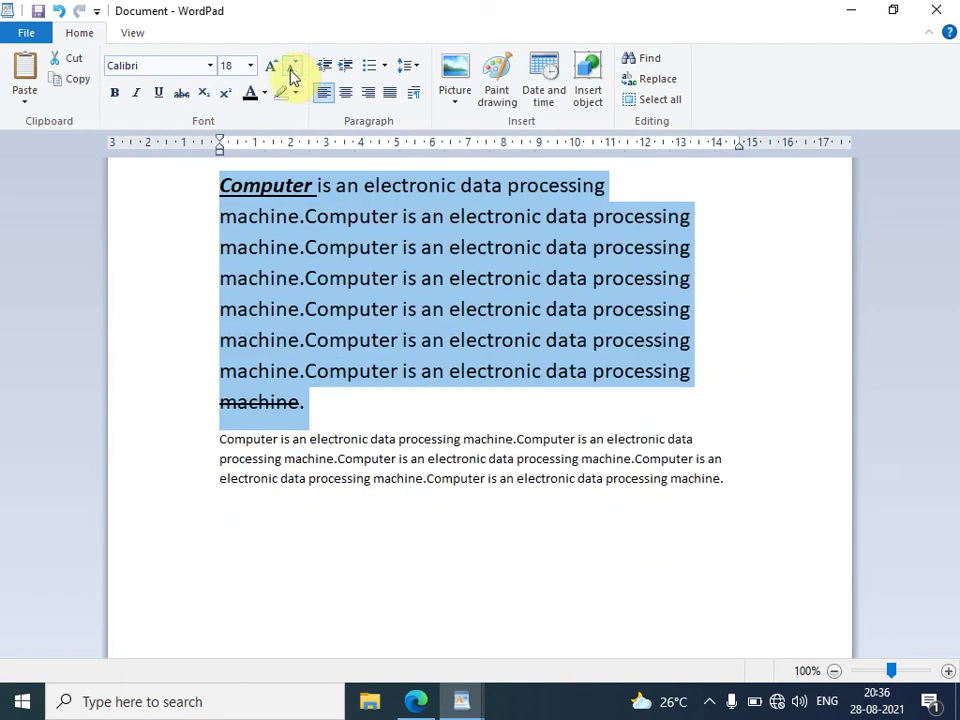
click(291, 70)
click(291, 70)
click(291, 70)
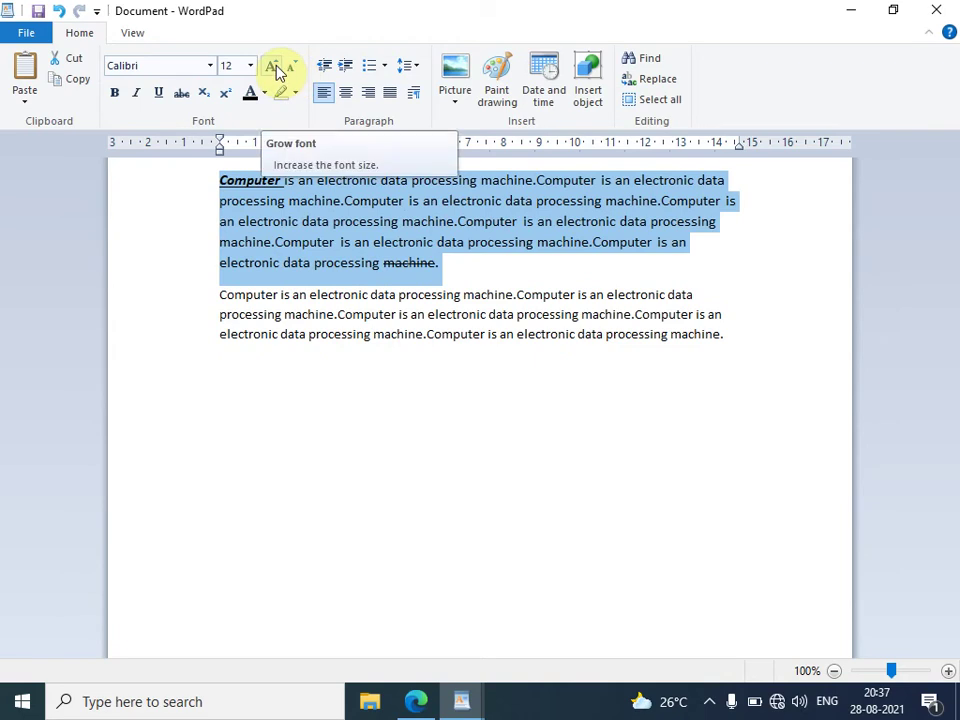
click(277, 68)
click(277, 68)
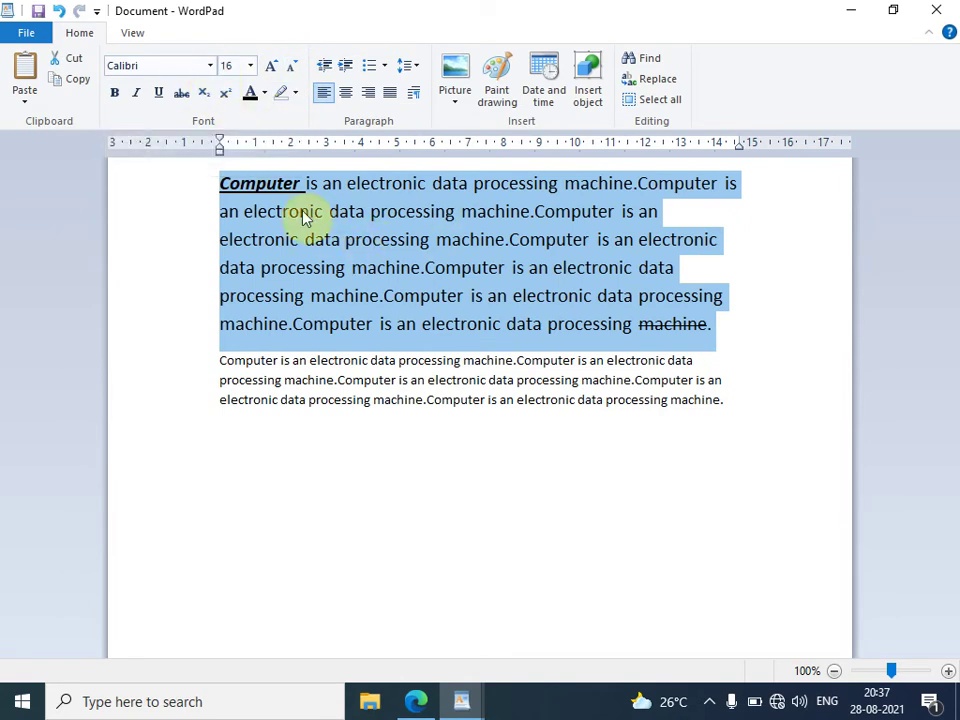
Step: Change the first paragraph's font to Cooper Black and deselect it to view the result
click(208, 70)
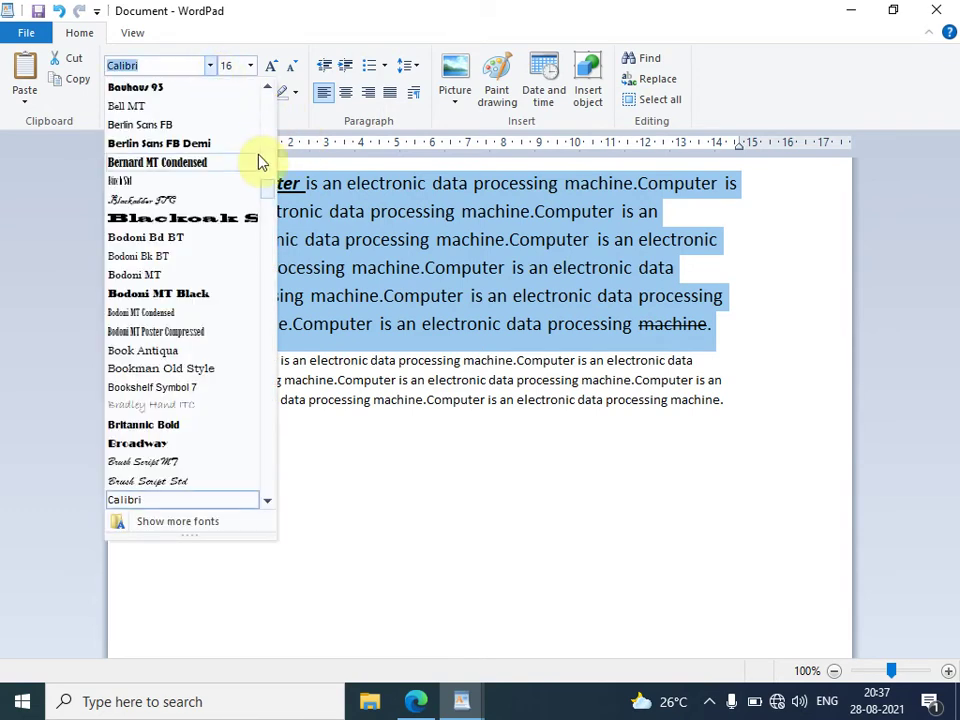
drag(270, 184, 266, 229)
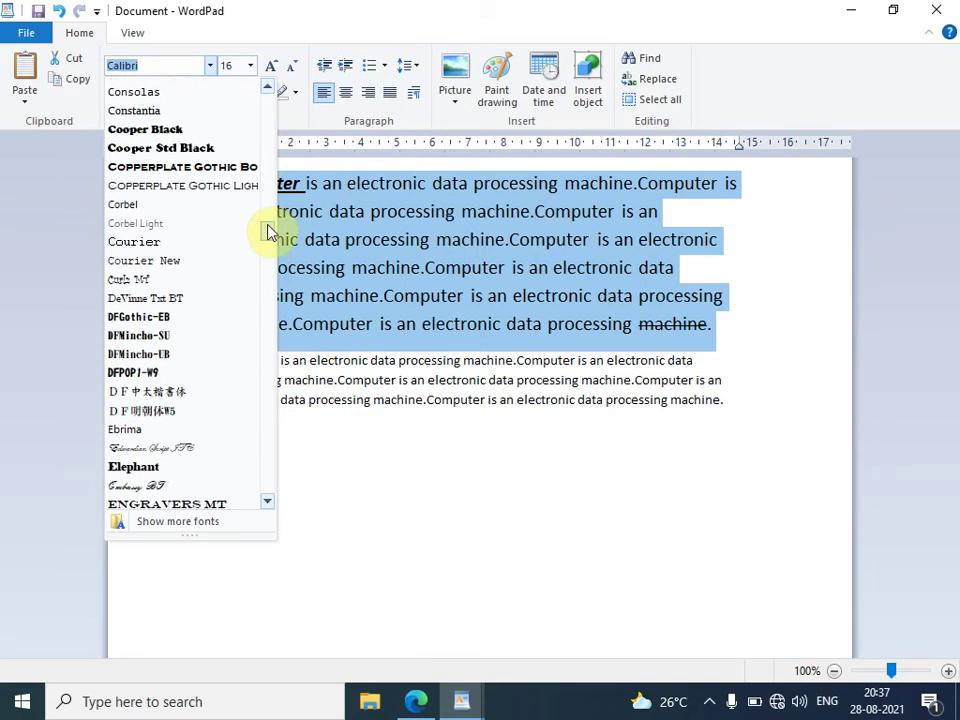
click(184, 129)
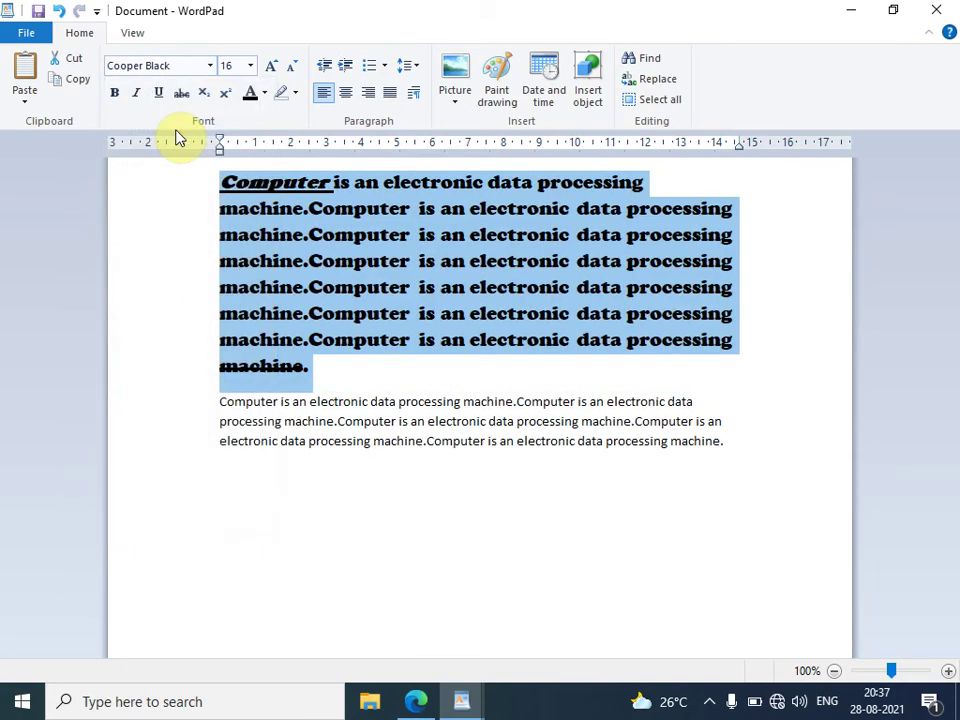
click(375, 338)
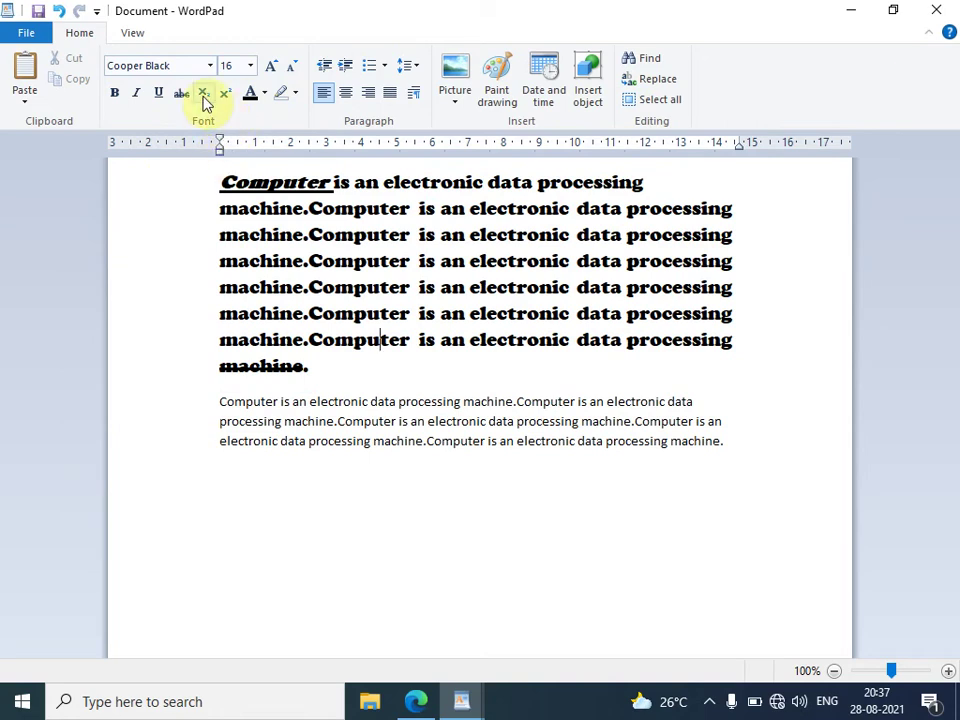
Step: Colour the paragraph red from 'processing' through 'machine.', then view the highlight colour choices
double_click(313, 366)
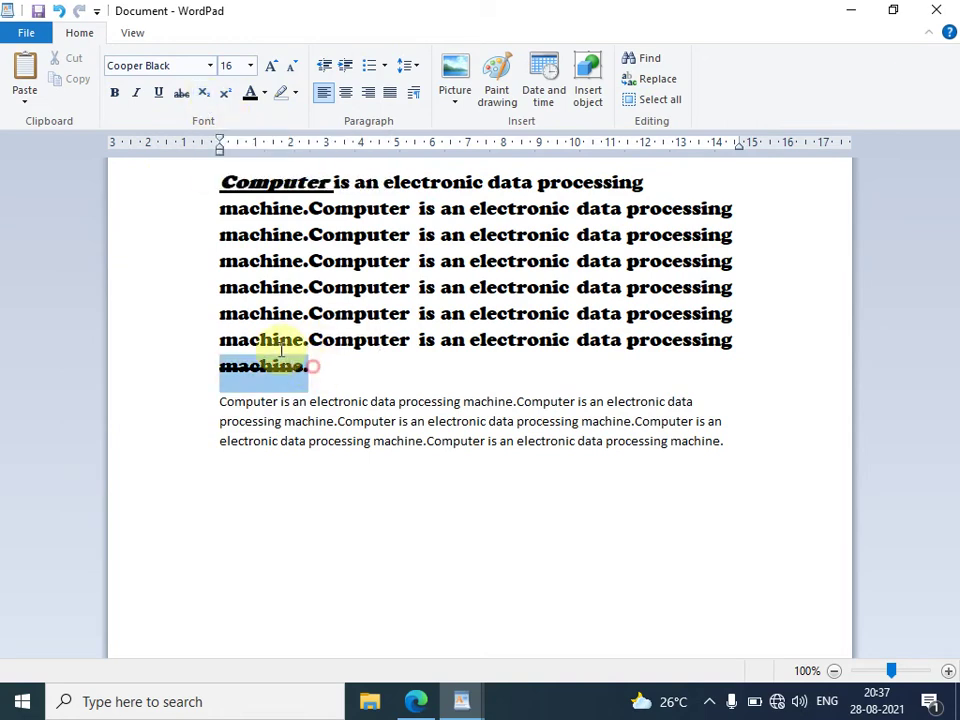
drag(281, 350, 208, 198)
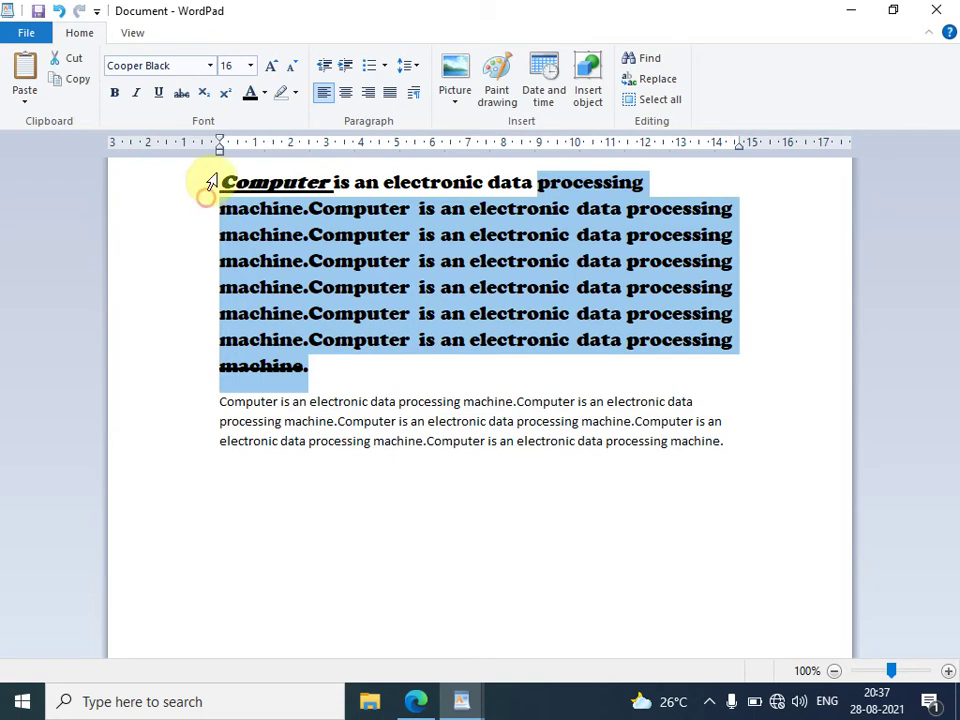
click(265, 95)
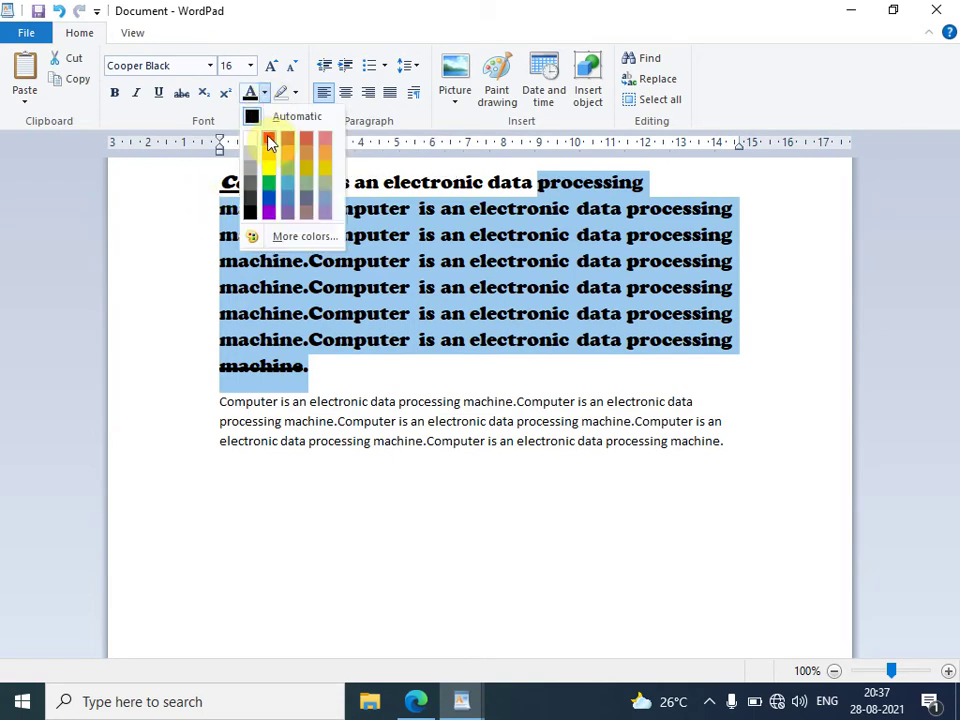
click(268, 140)
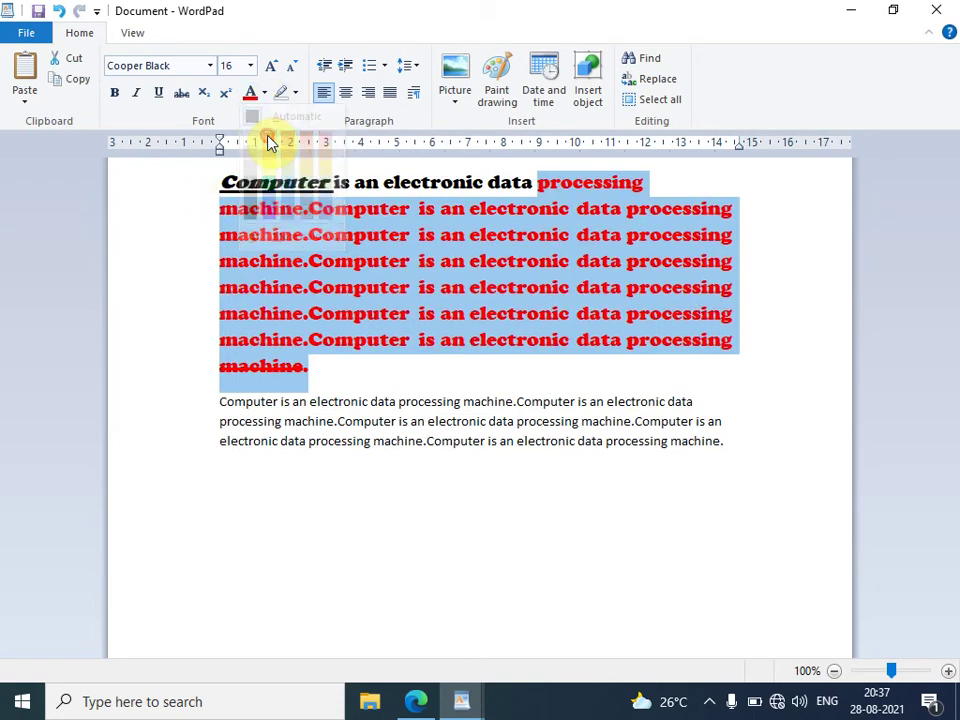
click(328, 360)
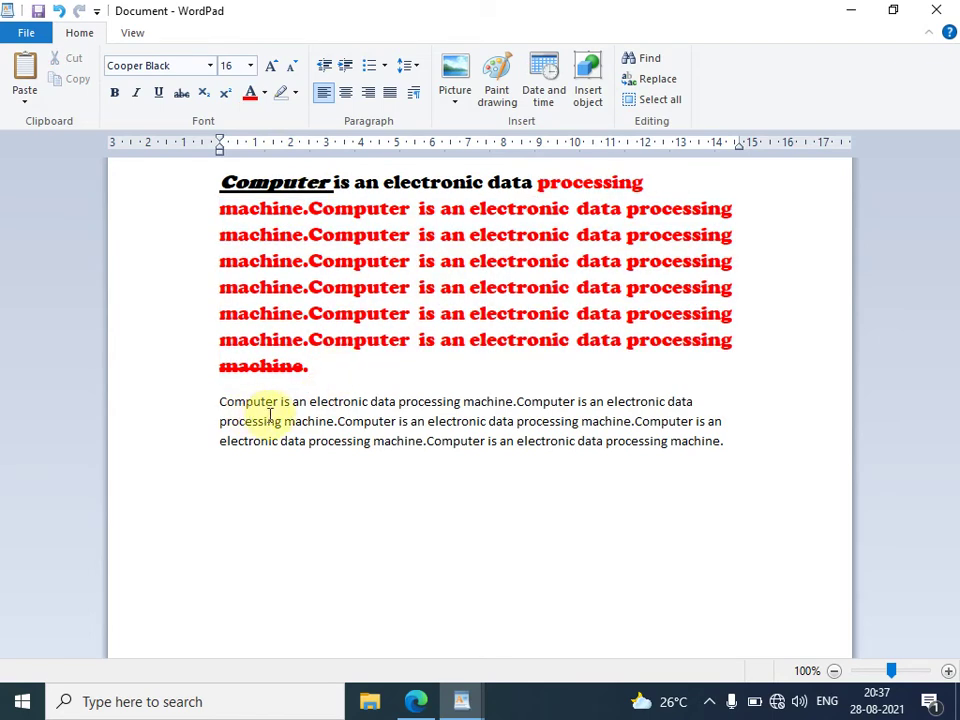
click(295, 94)
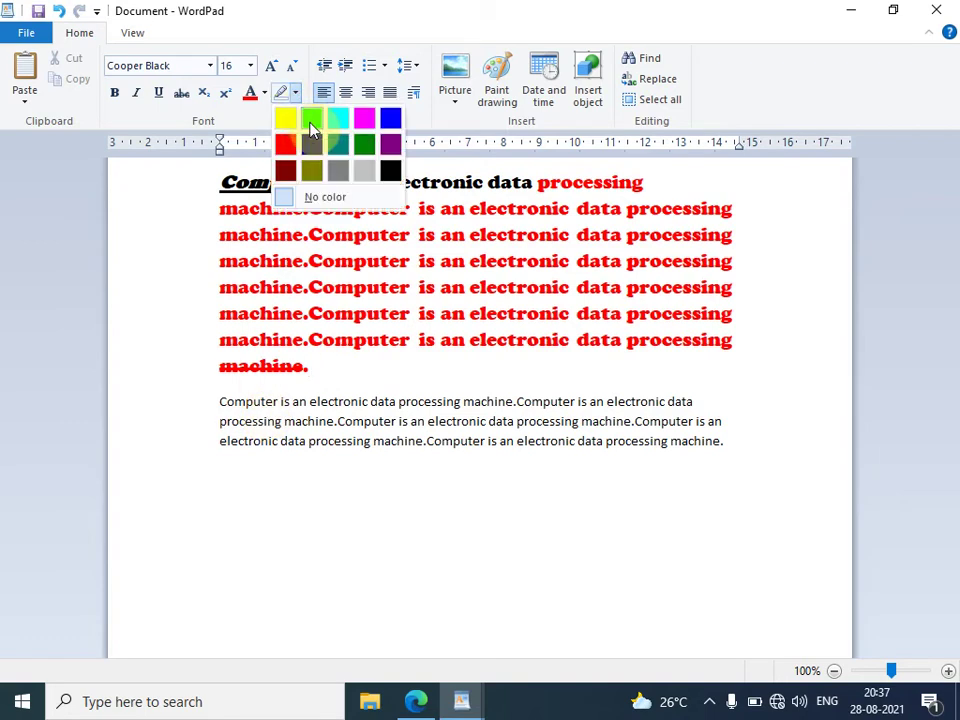
click(312, 127)
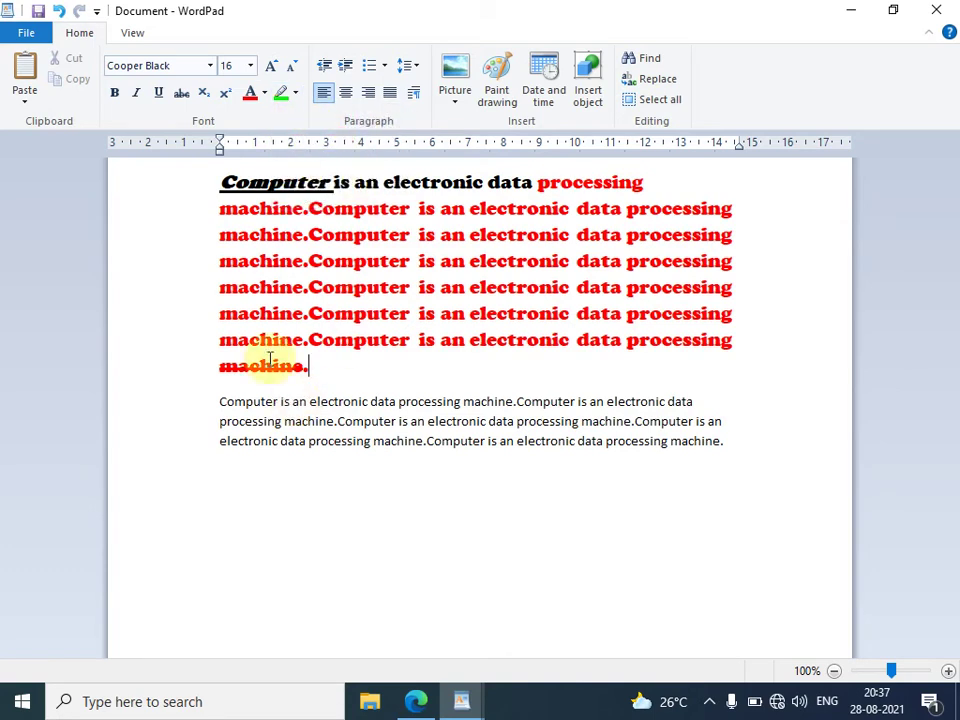
drag(283, 421, 336, 410)
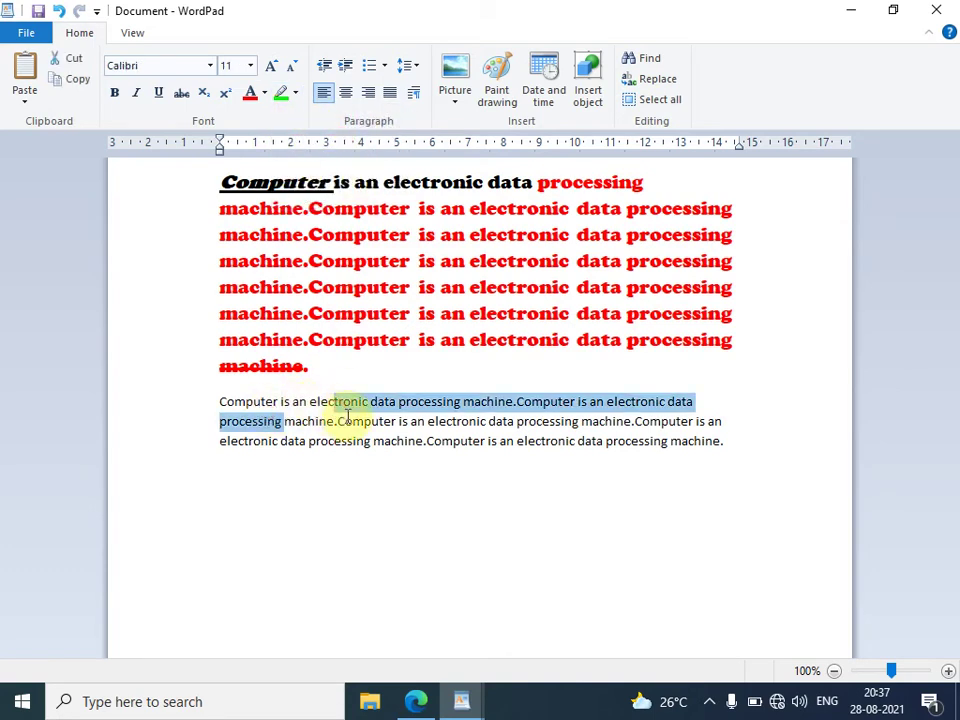
click(295, 93)
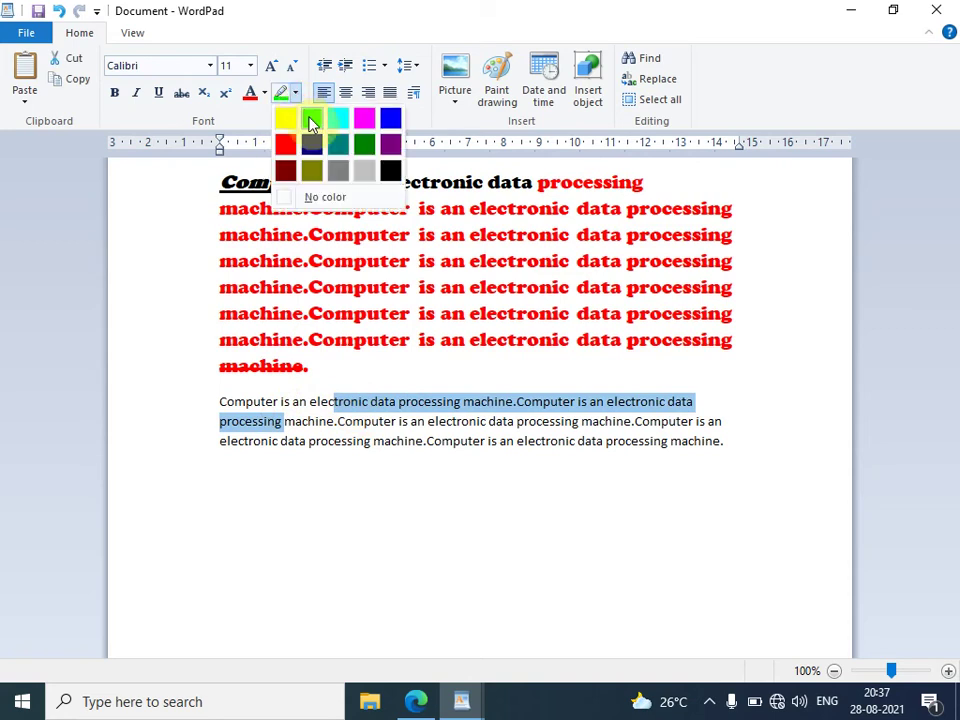
click(311, 120)
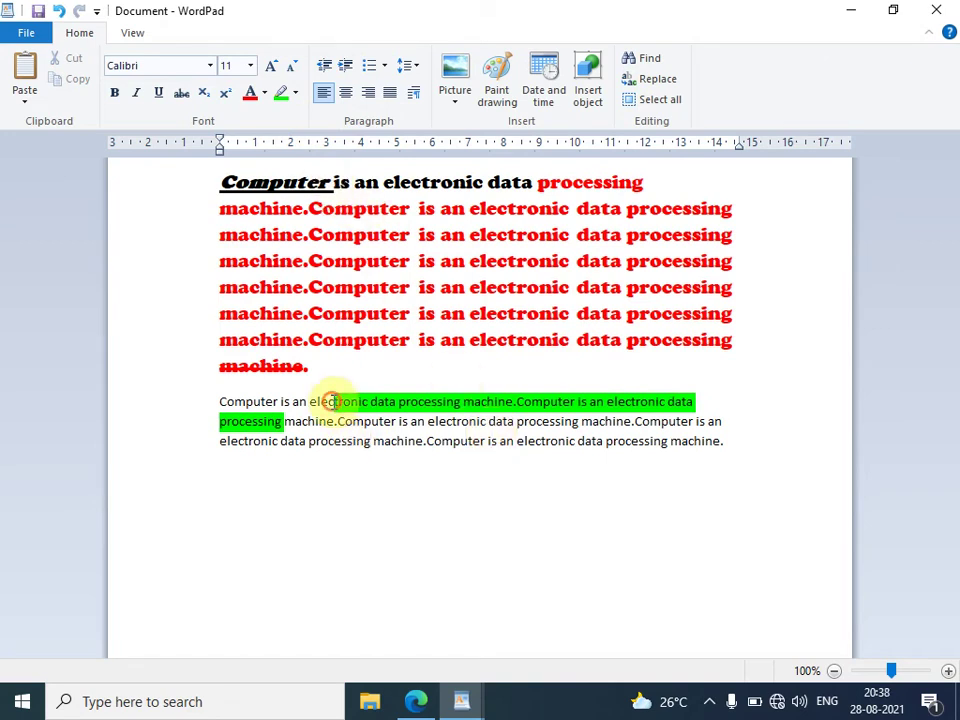
drag(336, 404, 289, 422)
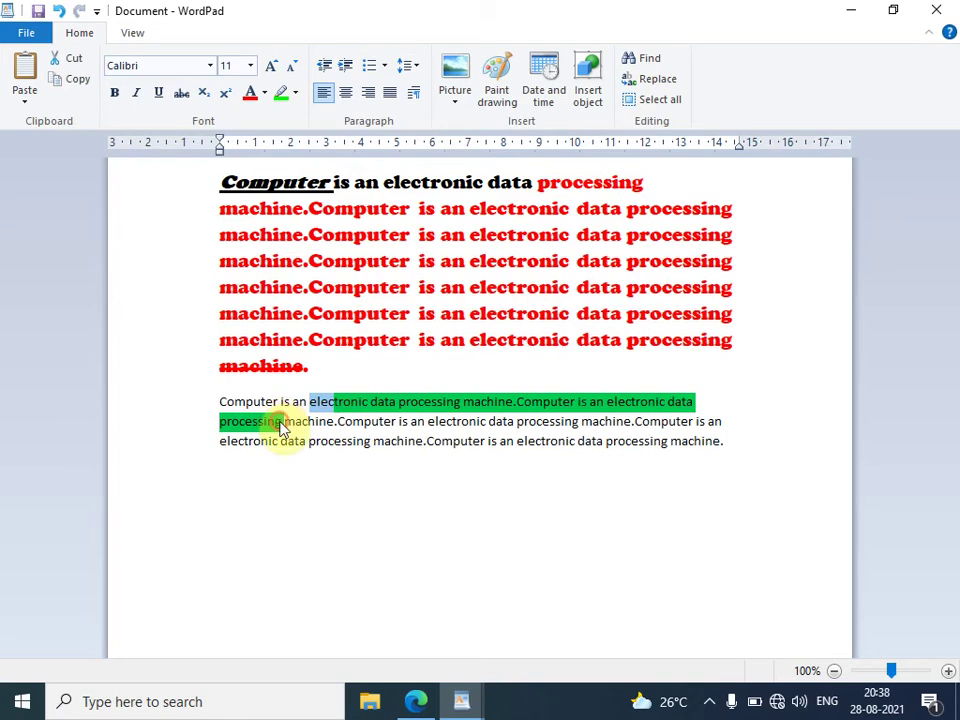
mouse_move(298, 402)
mouse_down()
mouse_move(286, 441)
mouse_move(333, 421)
mouse_up()
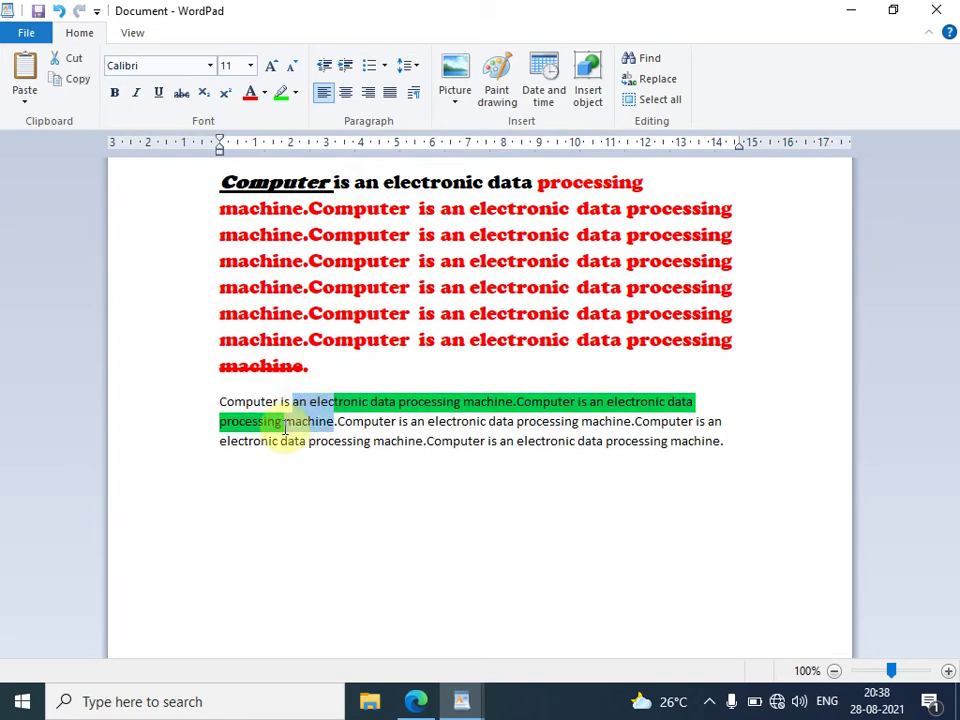
click(295, 93)
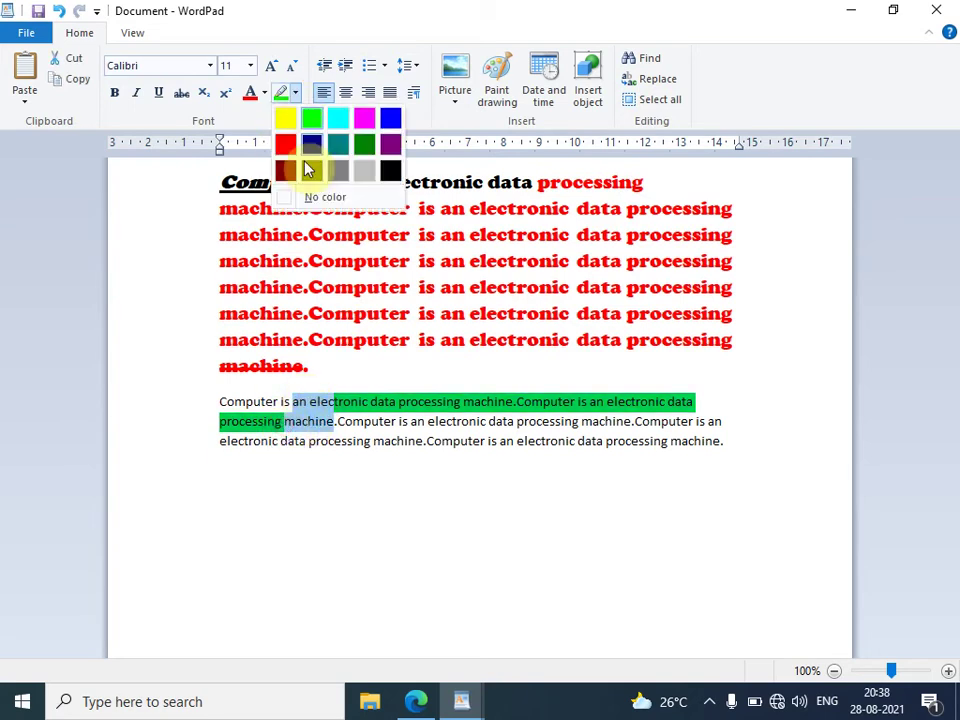
click(317, 197)
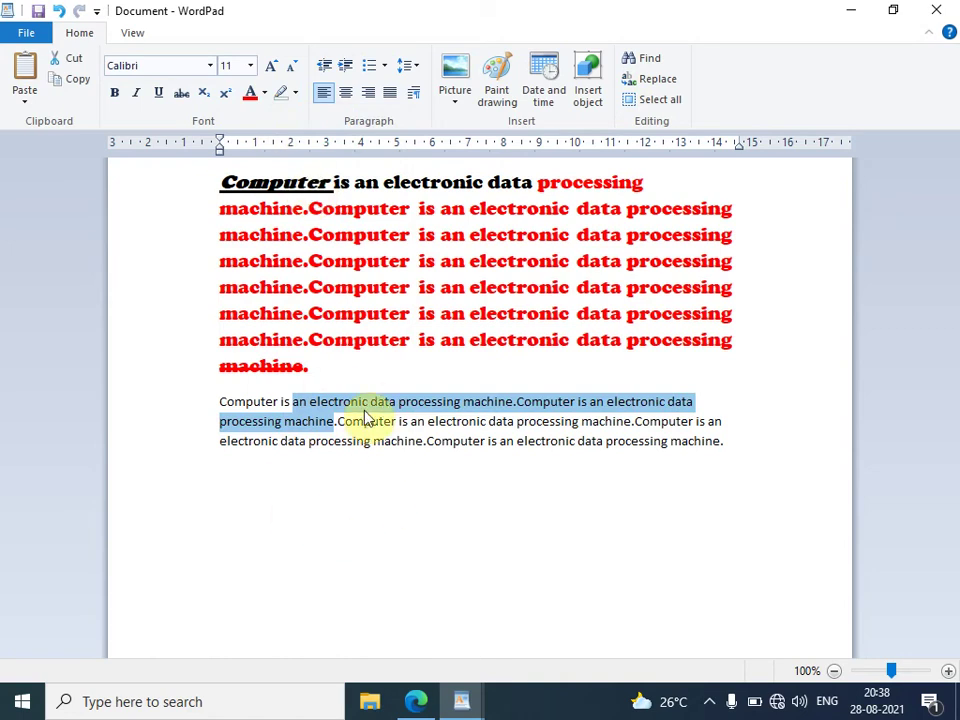
click(382, 421)
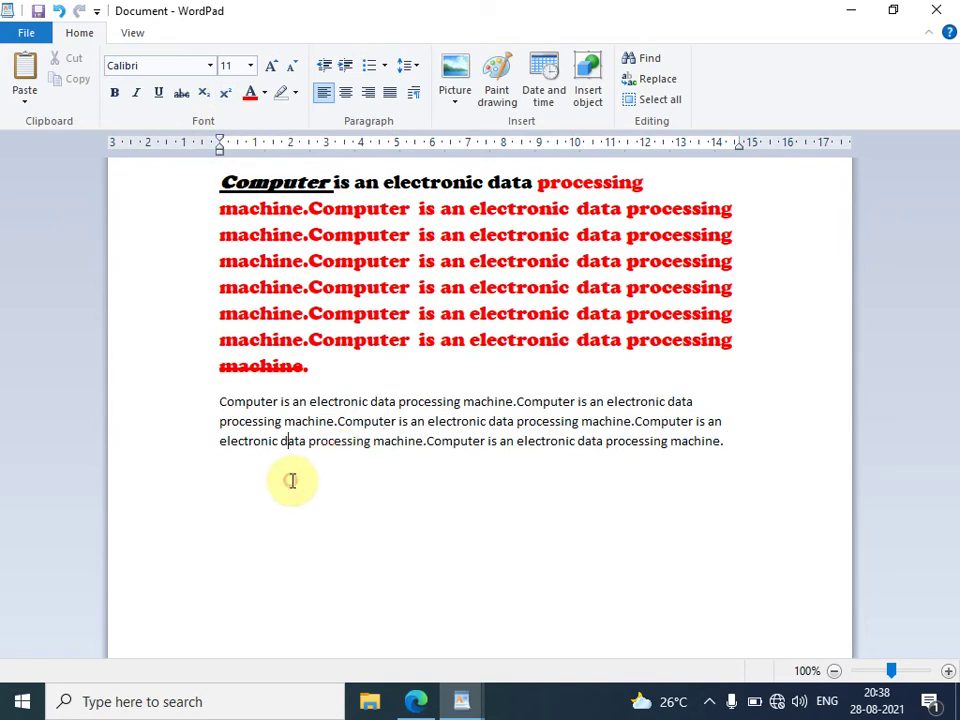
Step: Below the Calibri paragraph, enlarge the letter H to 72 pt with Grow font
click(756, 449)
text(H)
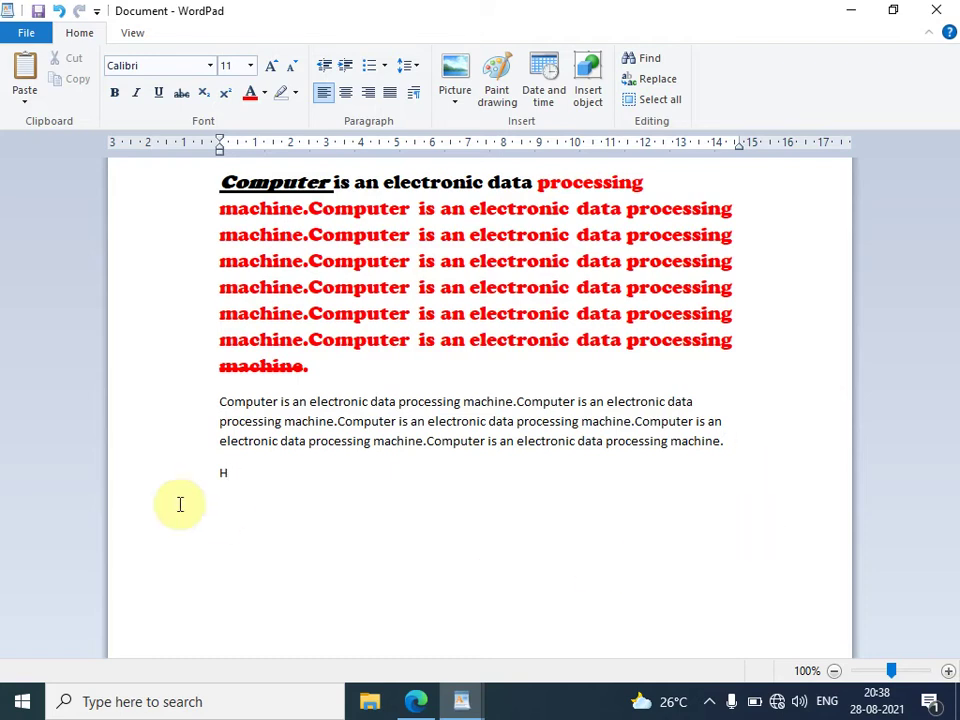
click(266, 469)
click(200, 472)
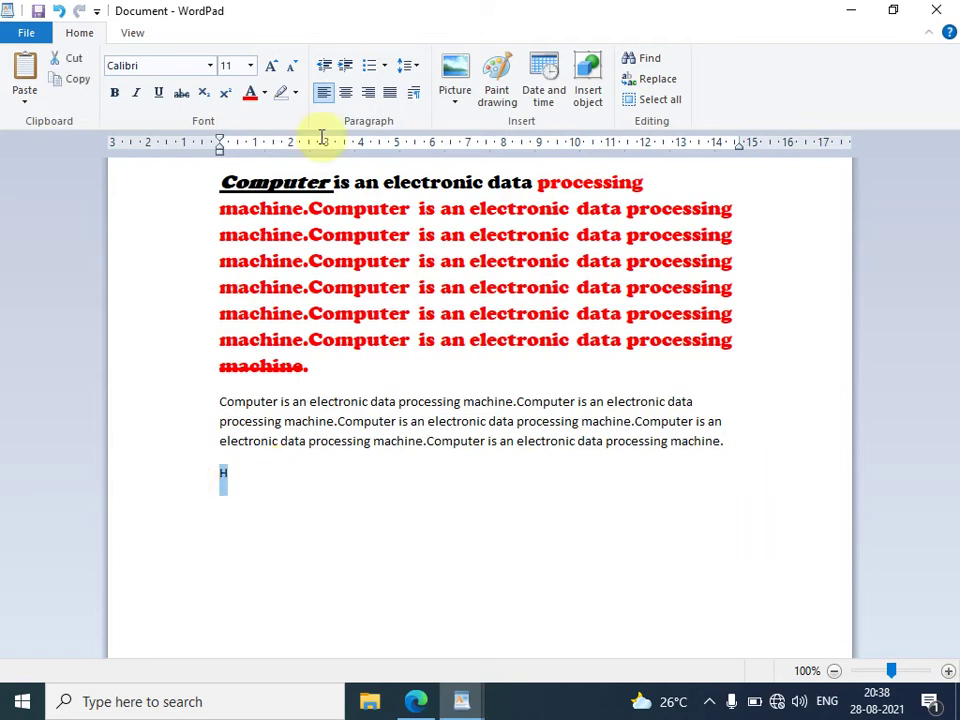
click(274, 67)
click(274, 67)
click(274, 67)
click(274, 67)
click(274, 67)
click(274, 67)
click(274, 67)
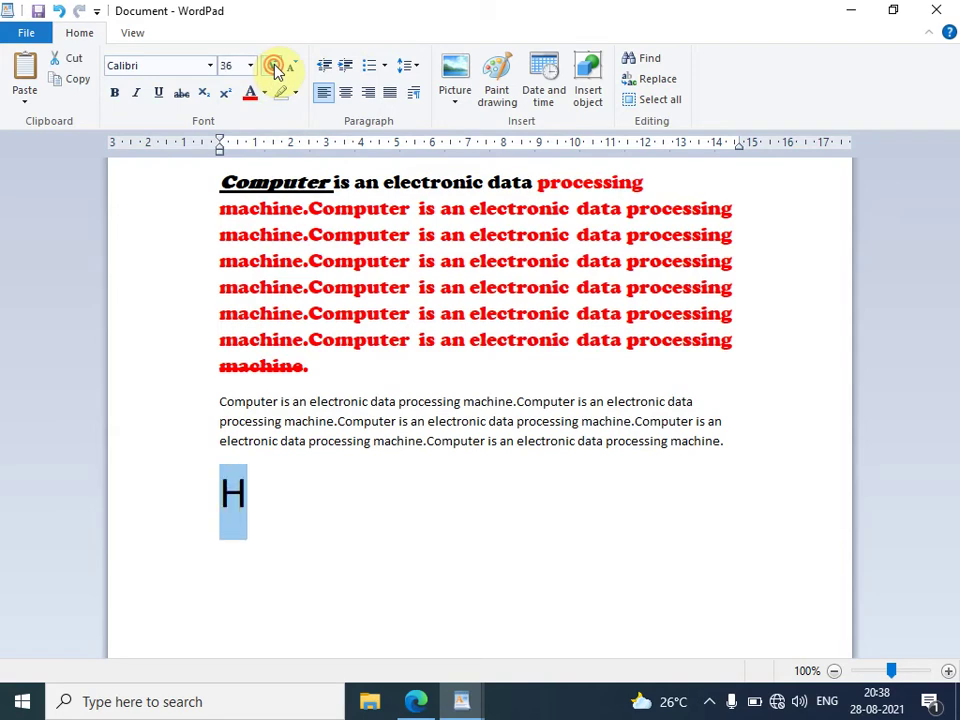
click(274, 67)
click(274, 67)
click(272, 506)
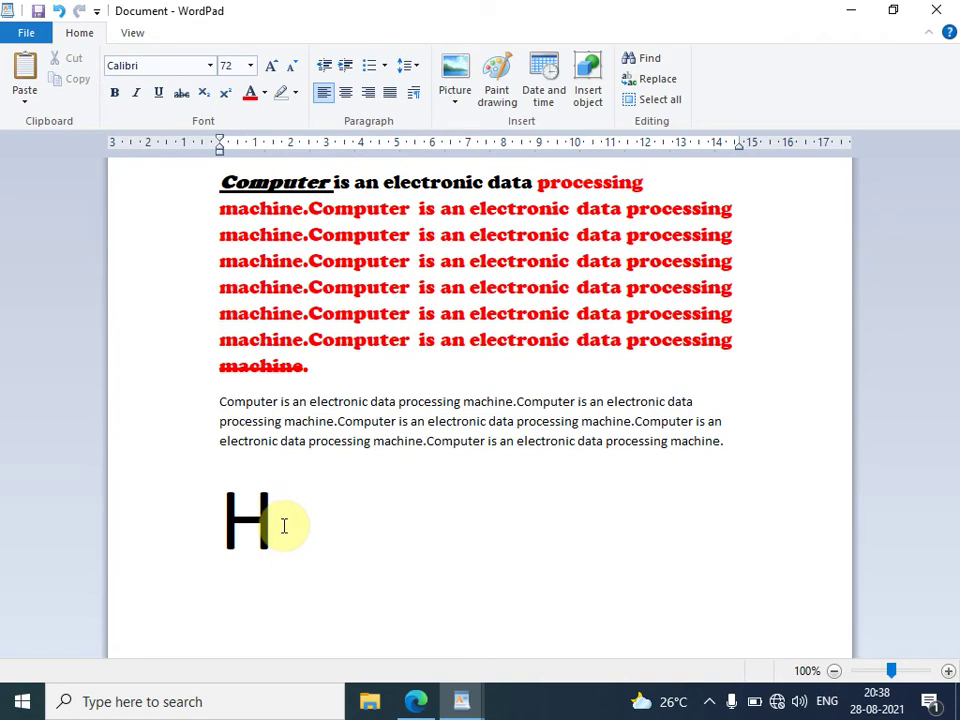
Step: Add a subscript 2 and a normal O to complete H₂O, then start a new line
click(205, 94)
text(2)
click(205, 94)
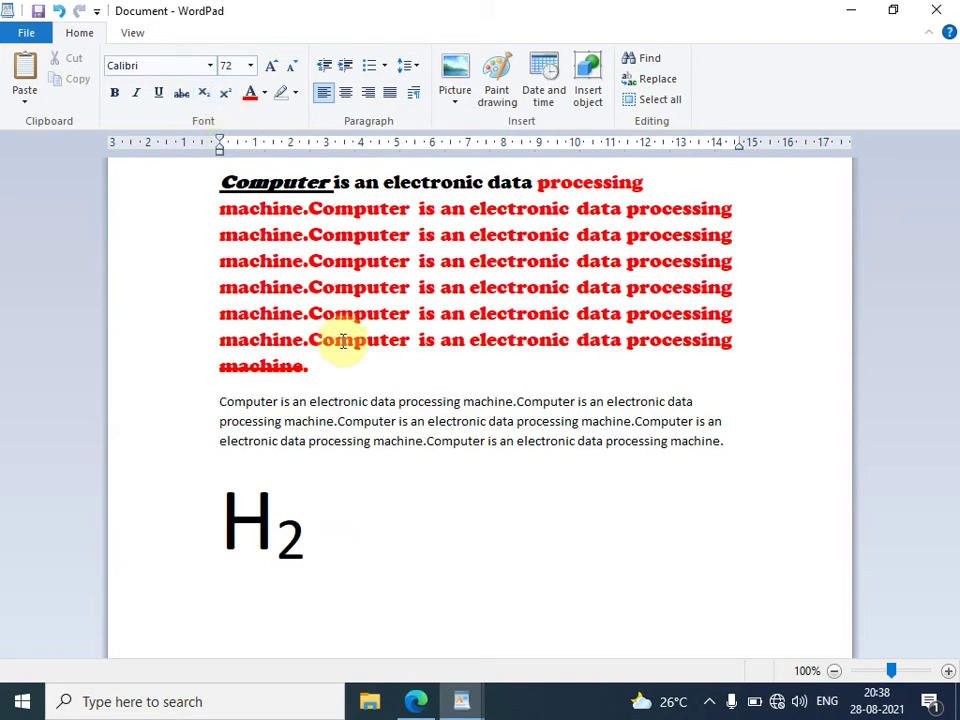
text(O)
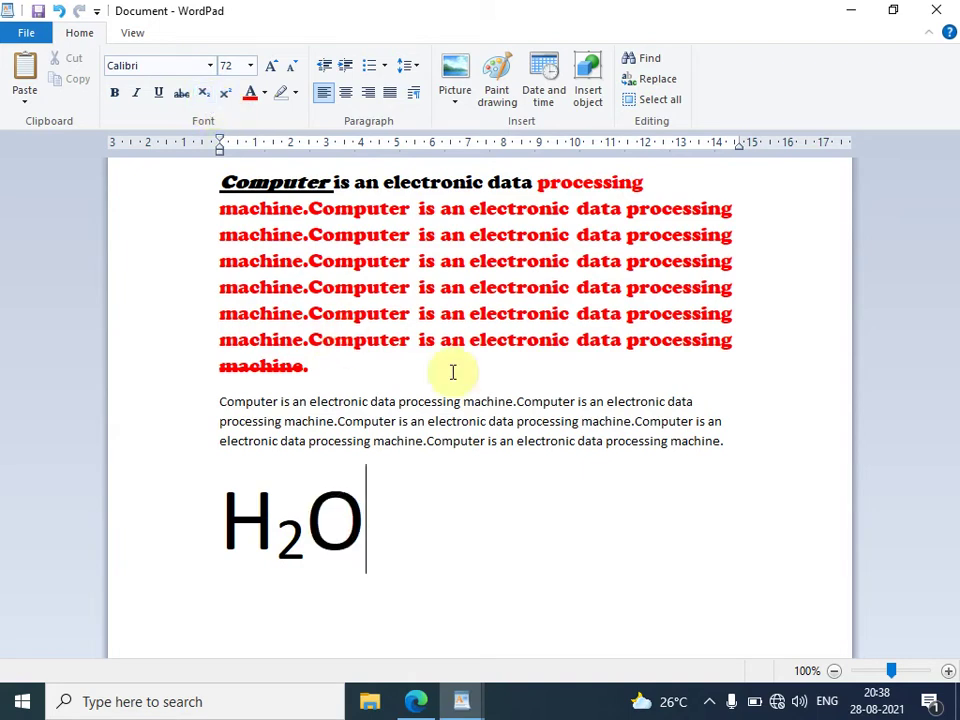
key(Return)
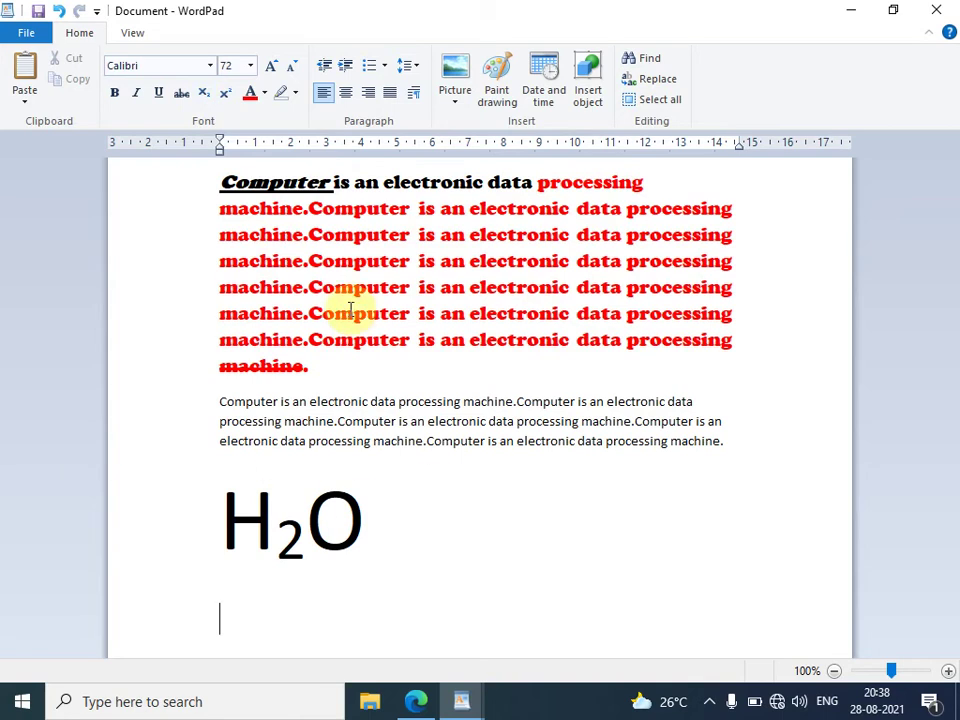
Step: Type (a+b) followed by a superscript 2, then scroll back up the document
text(()
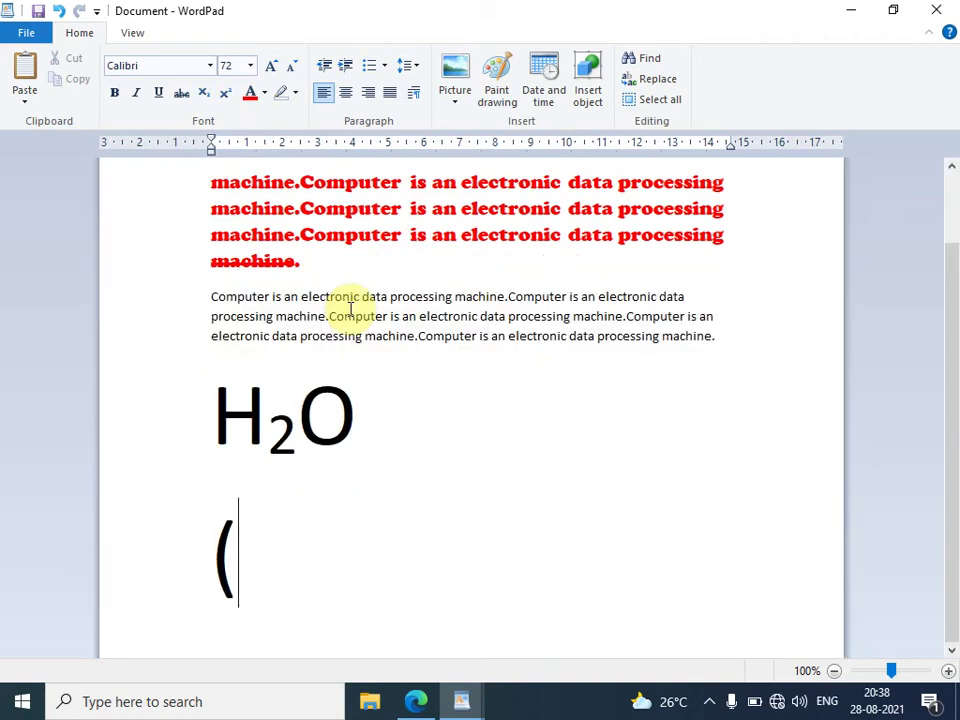
text(a+)
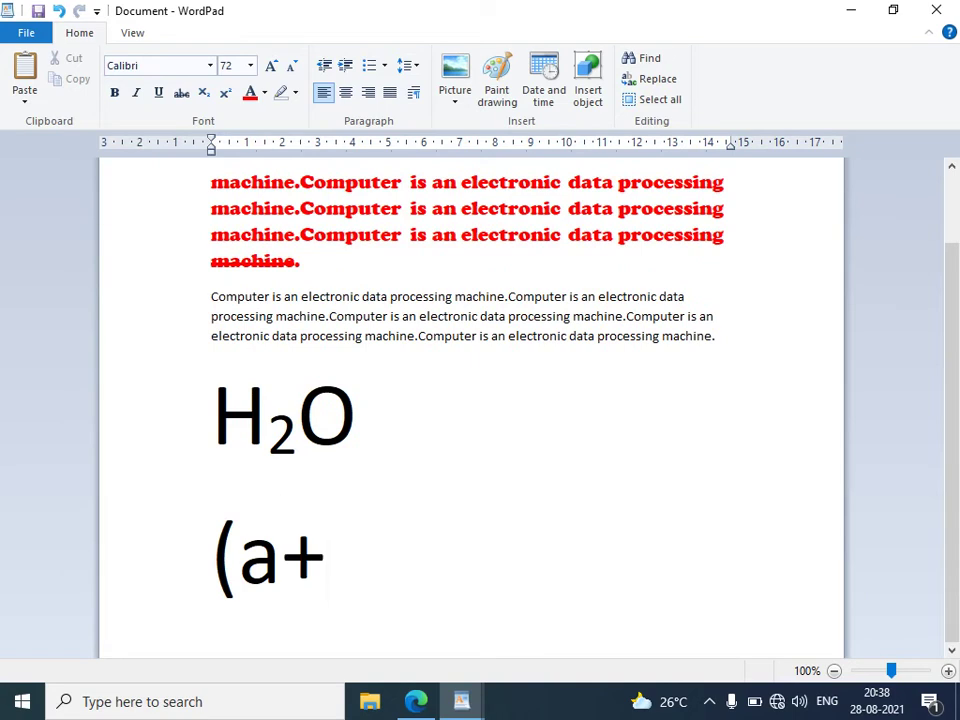
text(b))
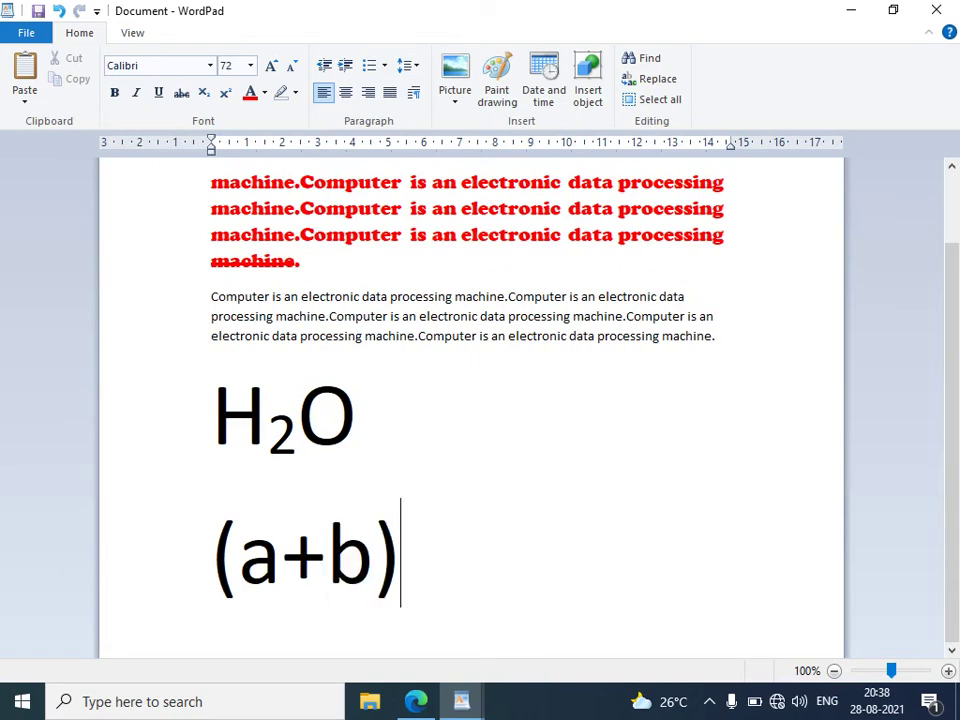
click(226, 94)
text(2)
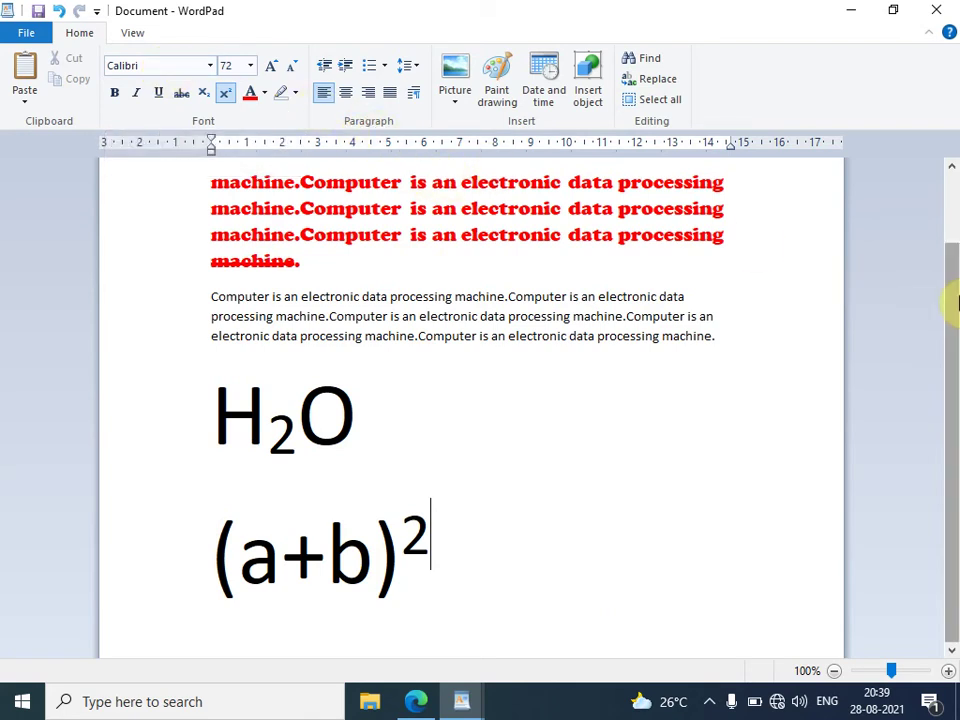
drag(949, 300, 955, 200)
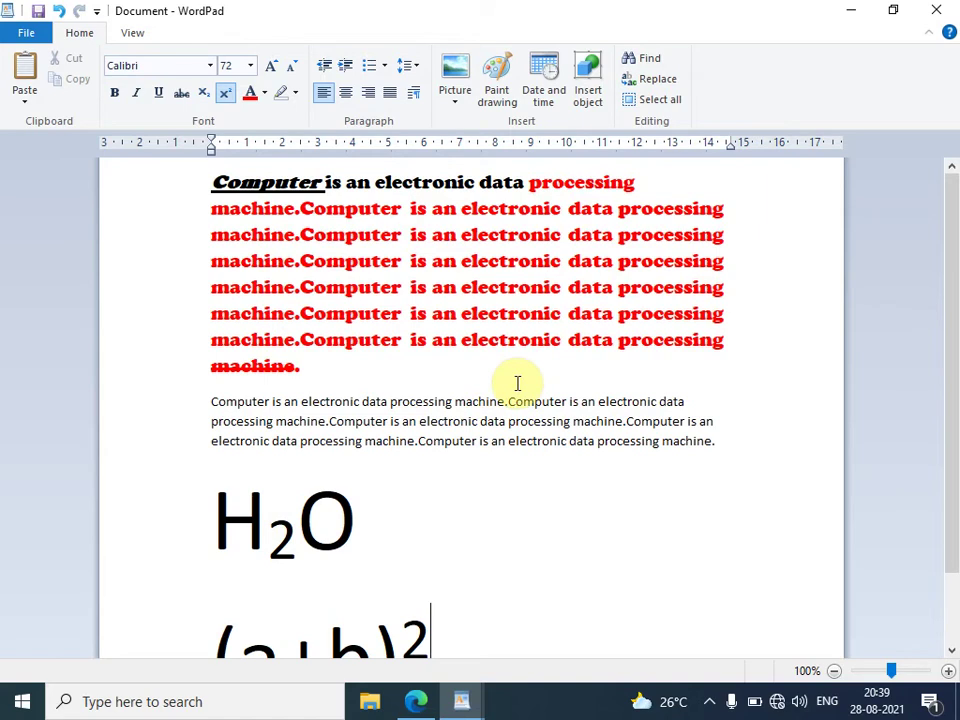
Step: Add an empty line after the Calibri paragraph and paste a second copy of it there
click(718, 443)
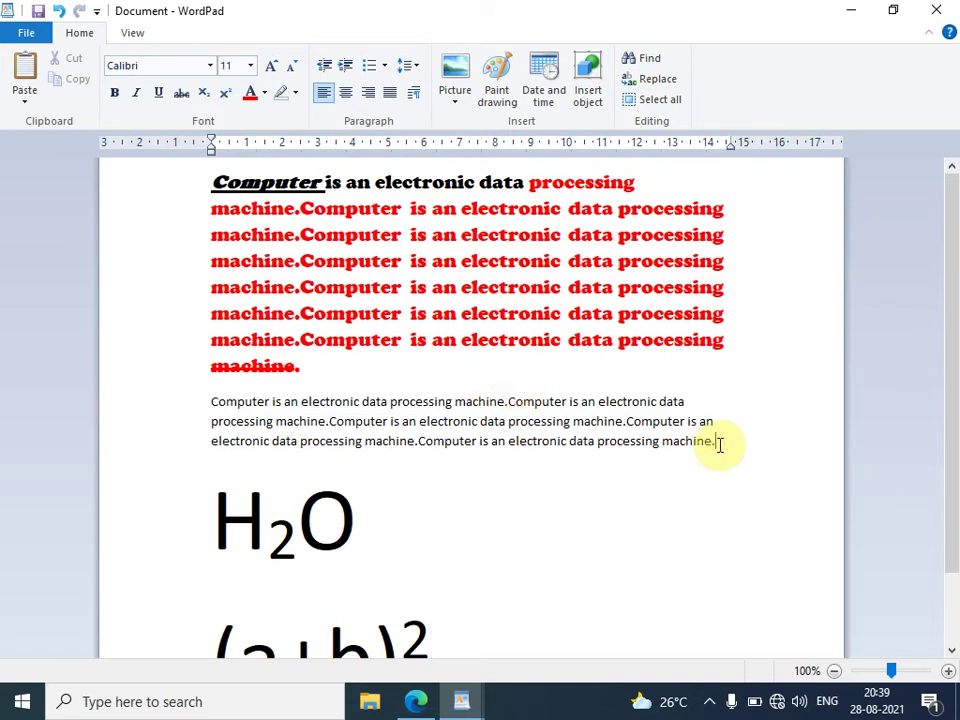
key(Return)
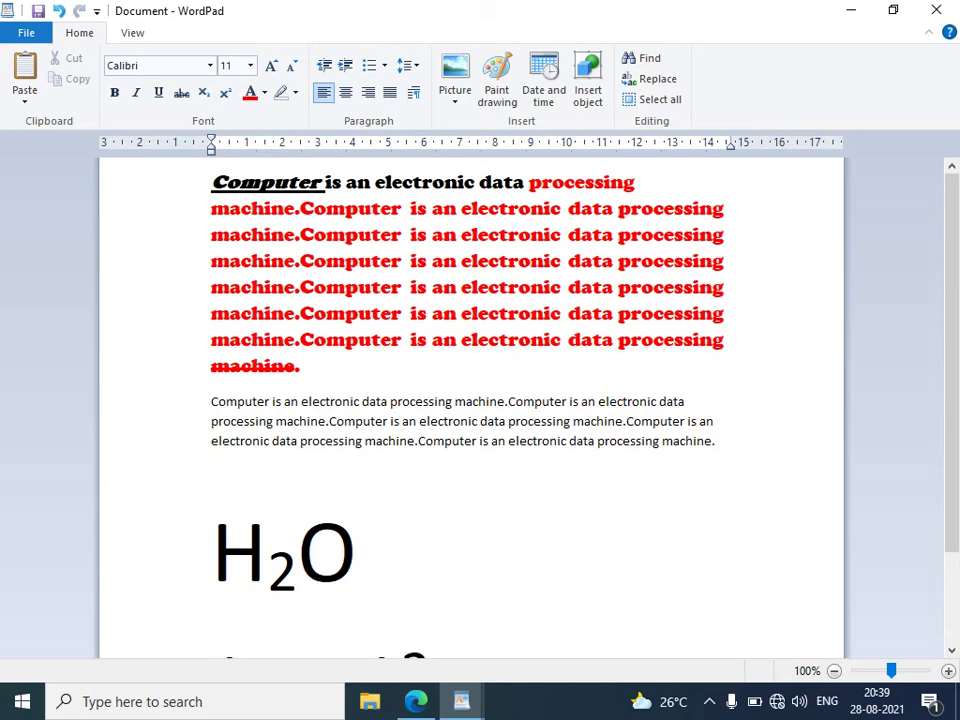
text(Computer is an electronic data processing machine.Computer is an electronic data processing machine.Computer is an electronic data processing machine.Computer is an electronic data processing machine.Computer is an electronic data processing machine.)
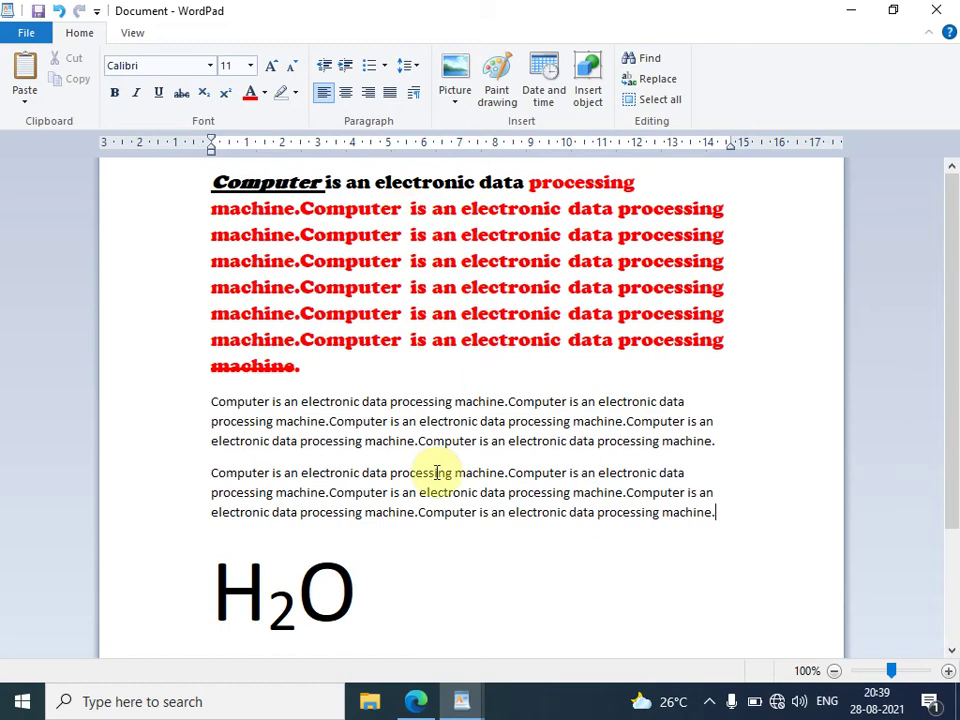
click(469, 238)
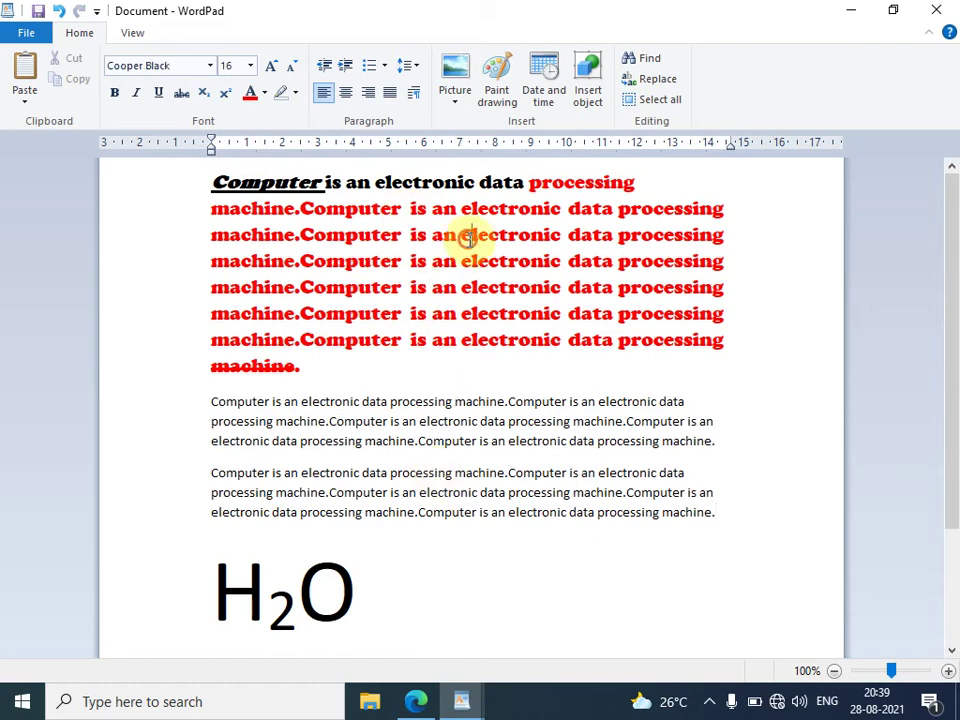
click(467, 424)
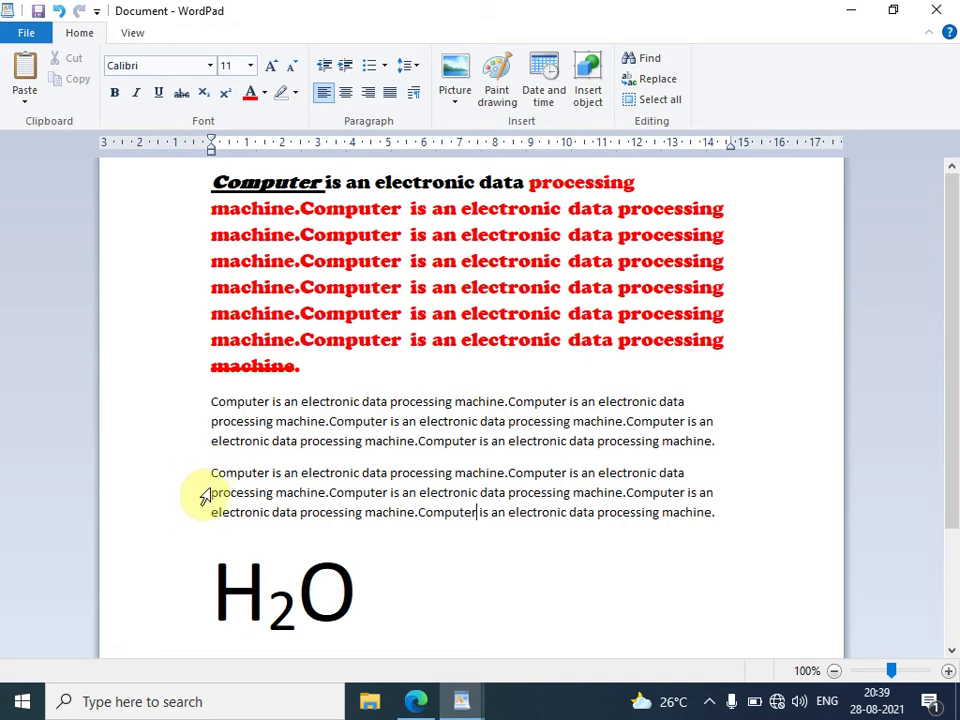
Step: Right-align the copied last paragraph, then centre it instead
click(215, 494)
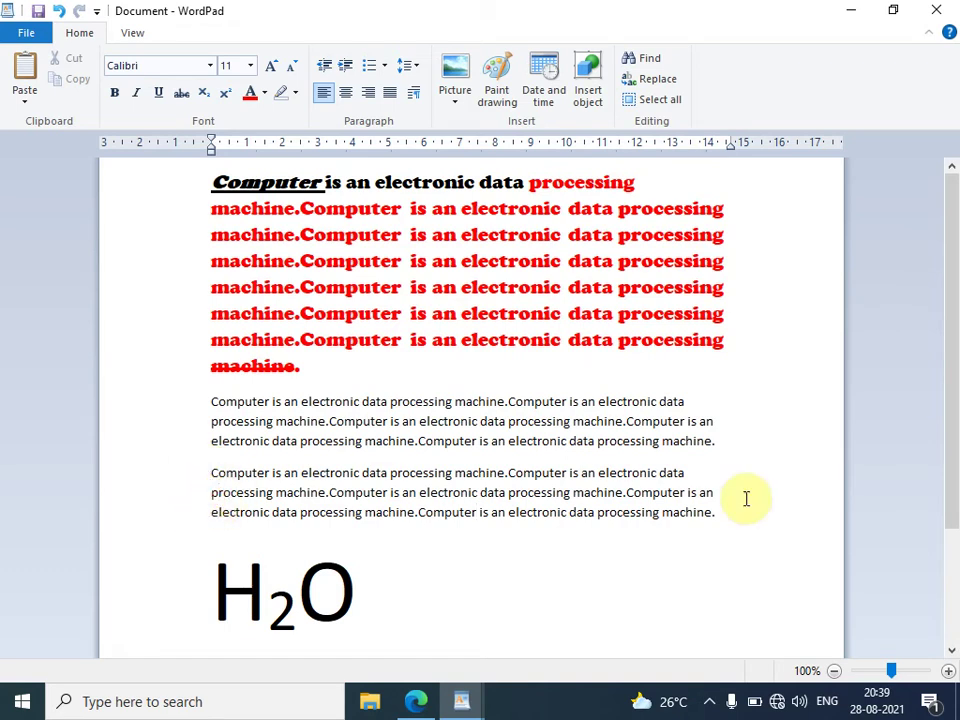
click(469, 492)
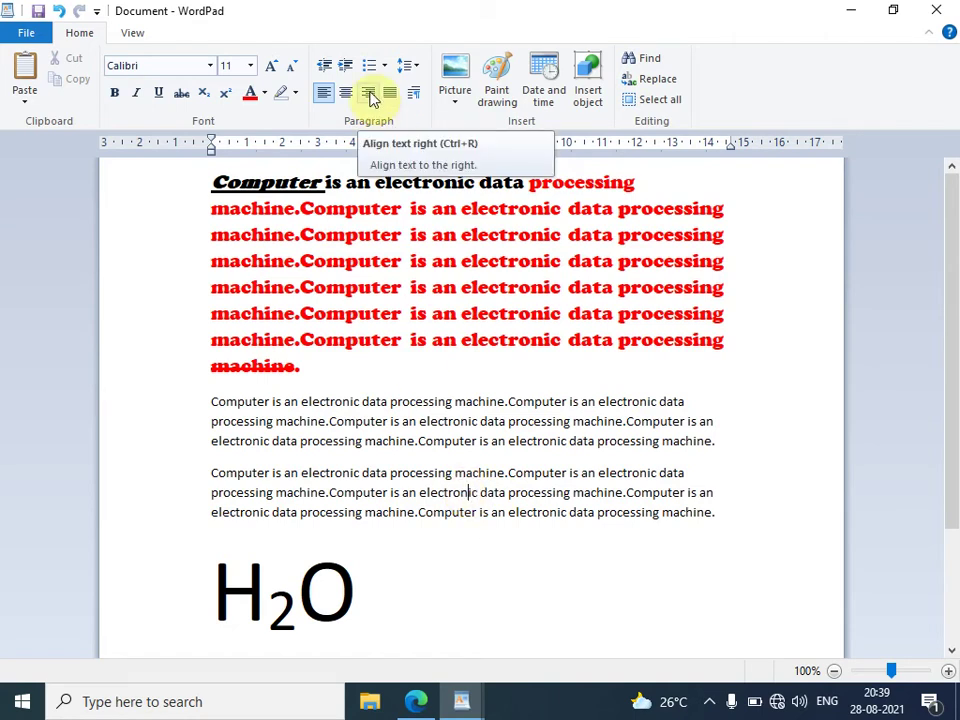
click(372, 97)
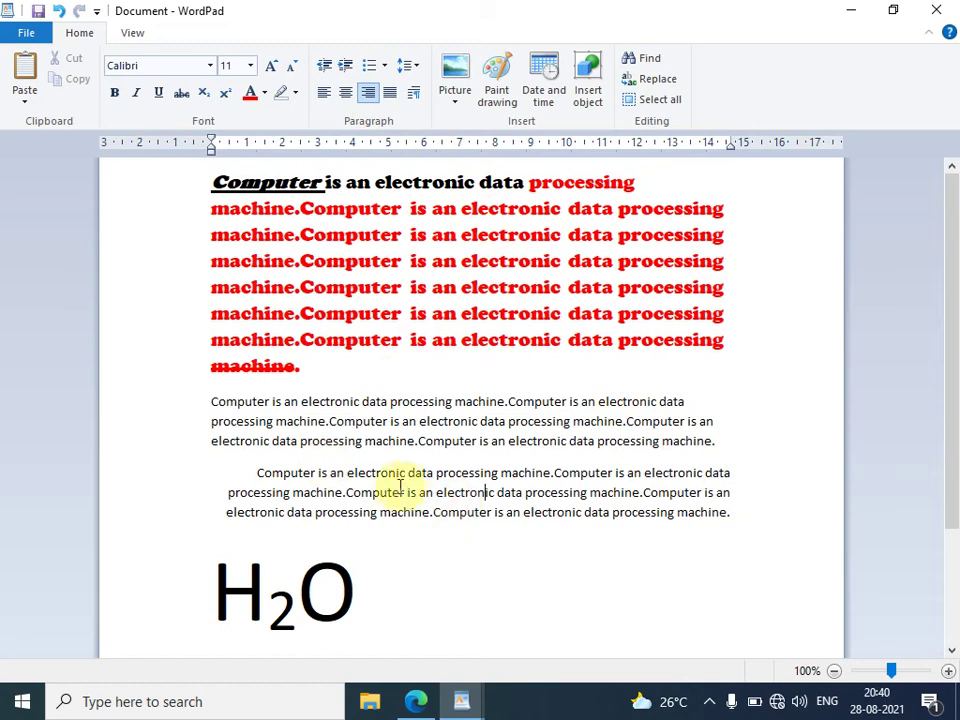
click(345, 95)
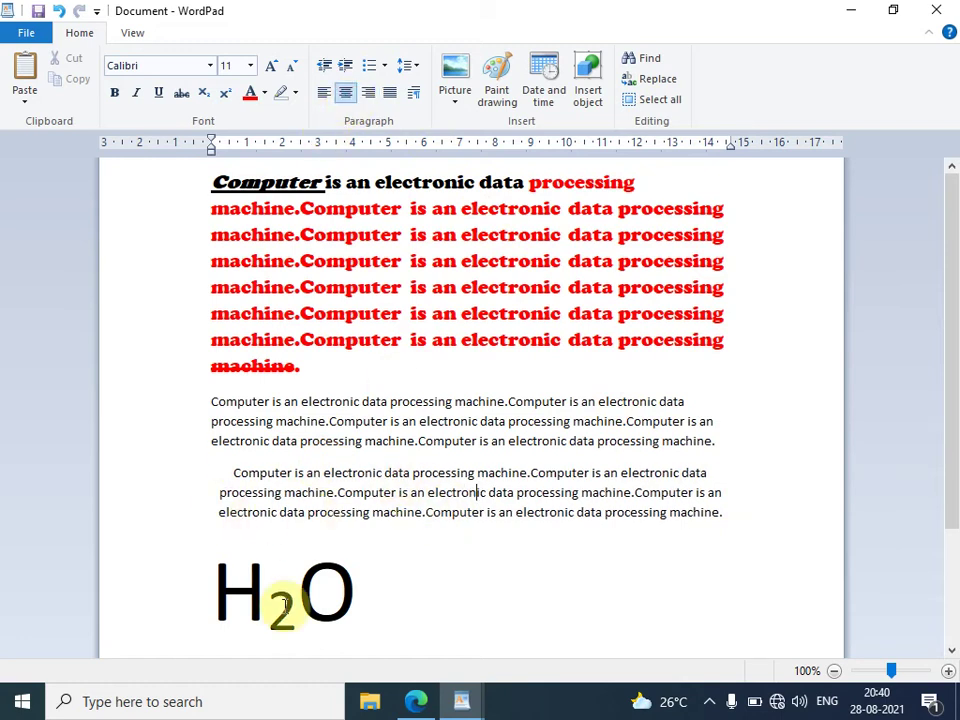
Step: Centre the H2O line and justify the copied last paragraph
click(281, 605)
click(350, 93)
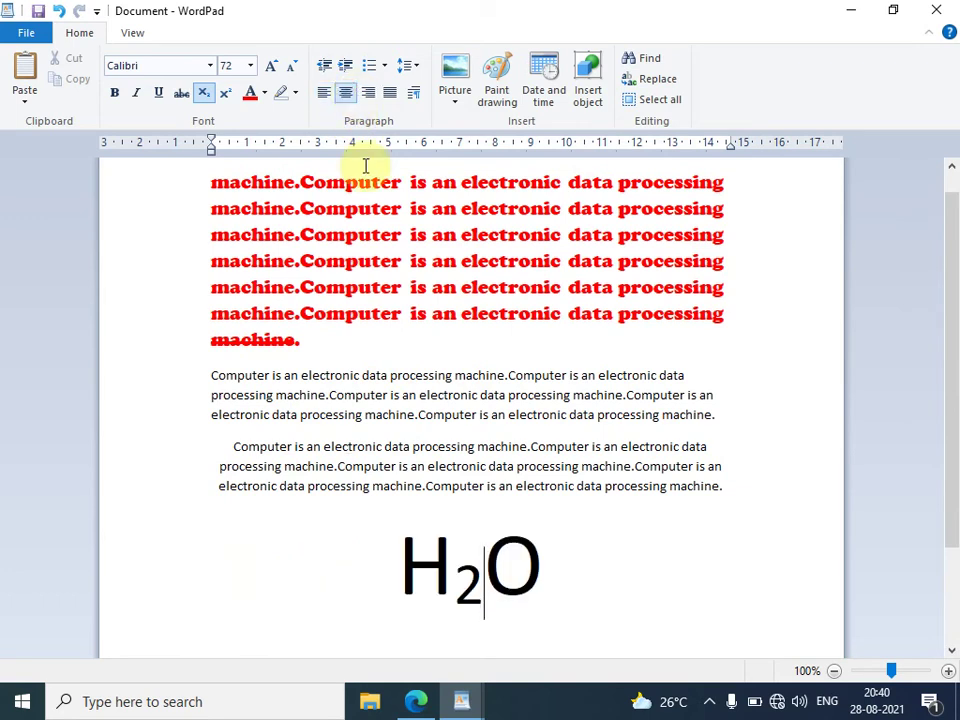
click(452, 466)
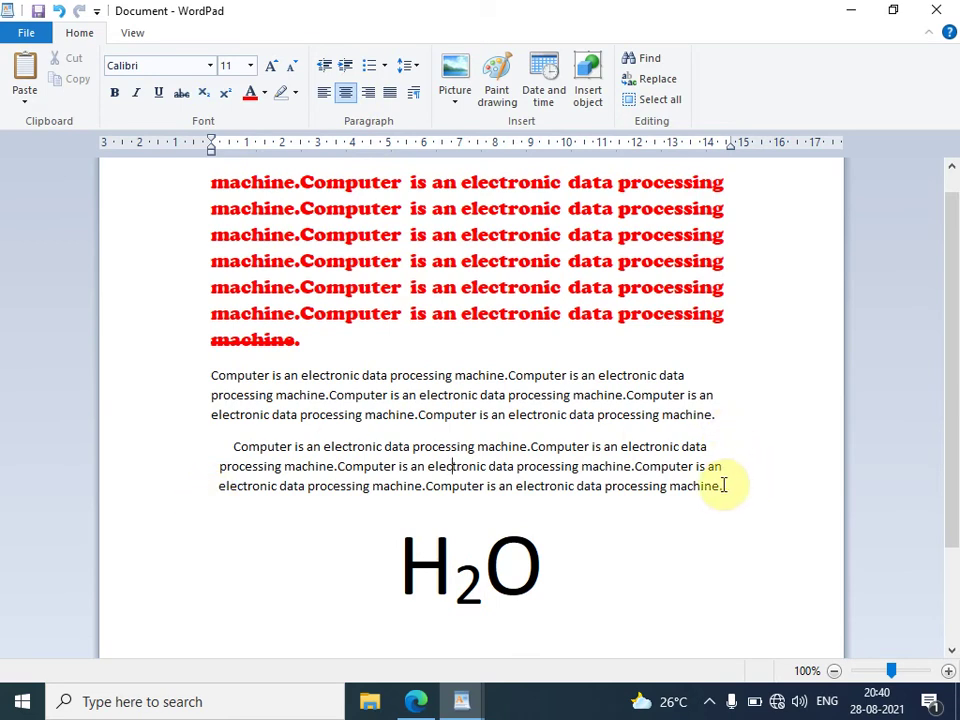
click(390, 92)
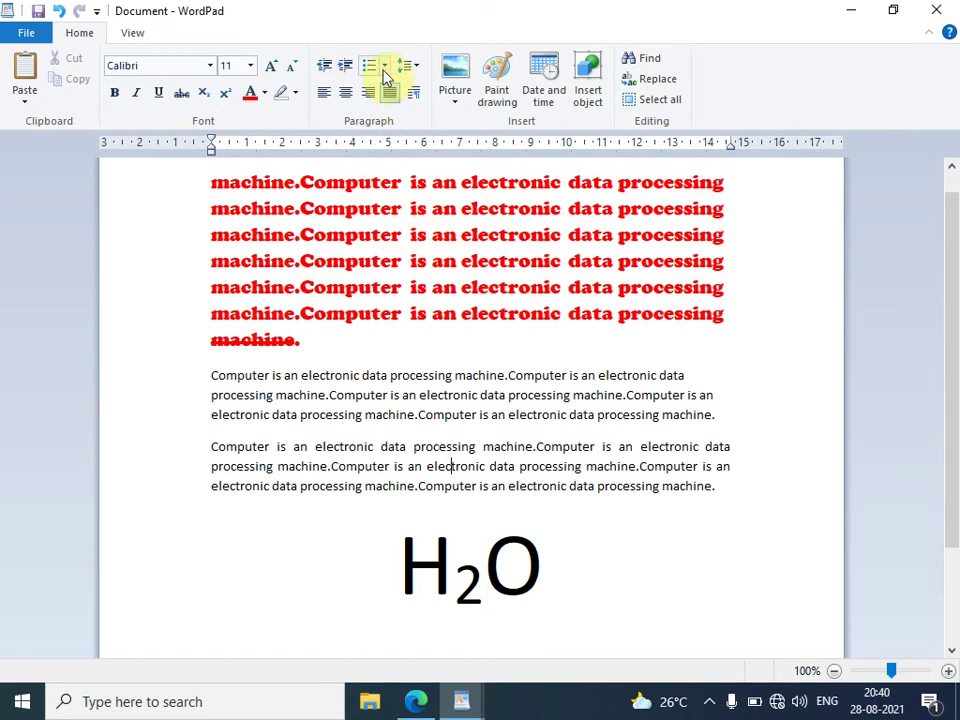
Step: Below (a+b)², end superscript and add an underlined 'Name' line followed by an empty line
drag(946, 403, 952, 570)
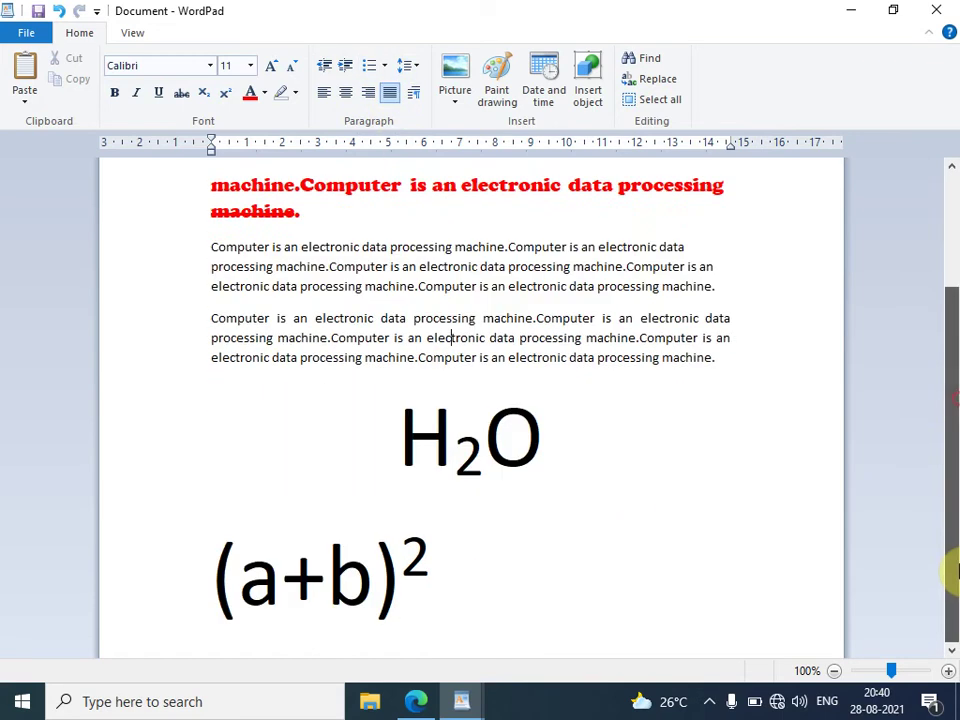
click(531, 557)
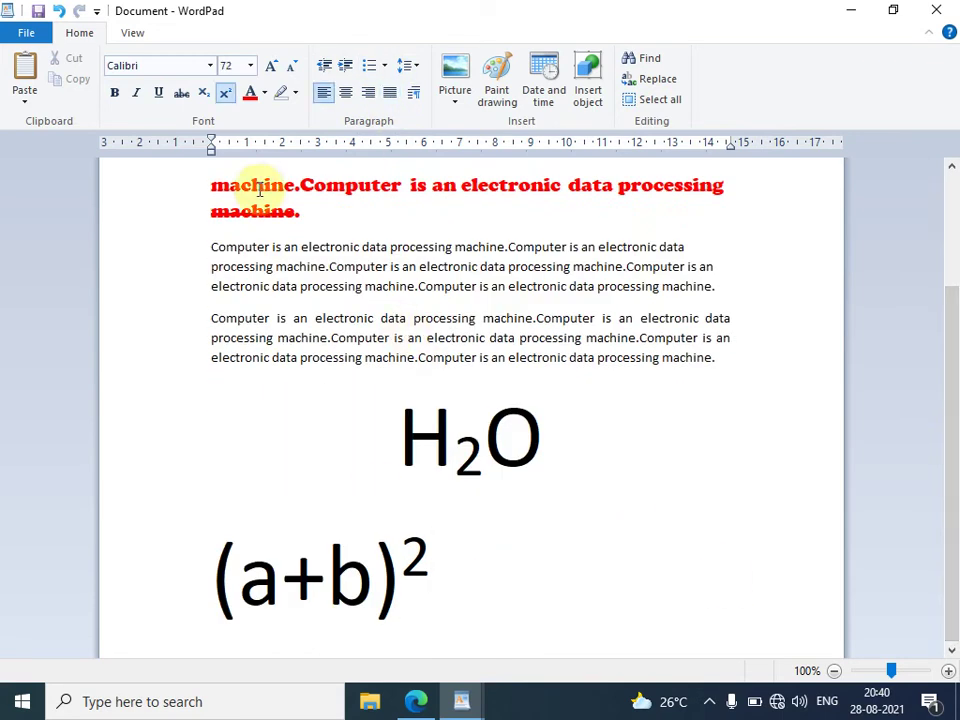
click(225, 93)
key(Return)
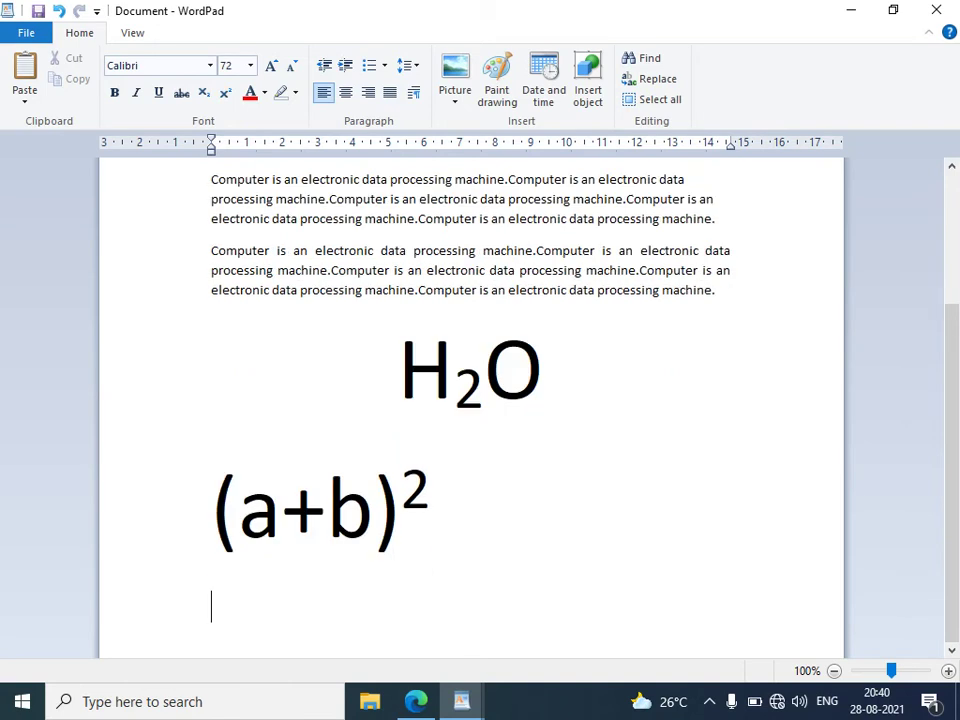
text(Na)
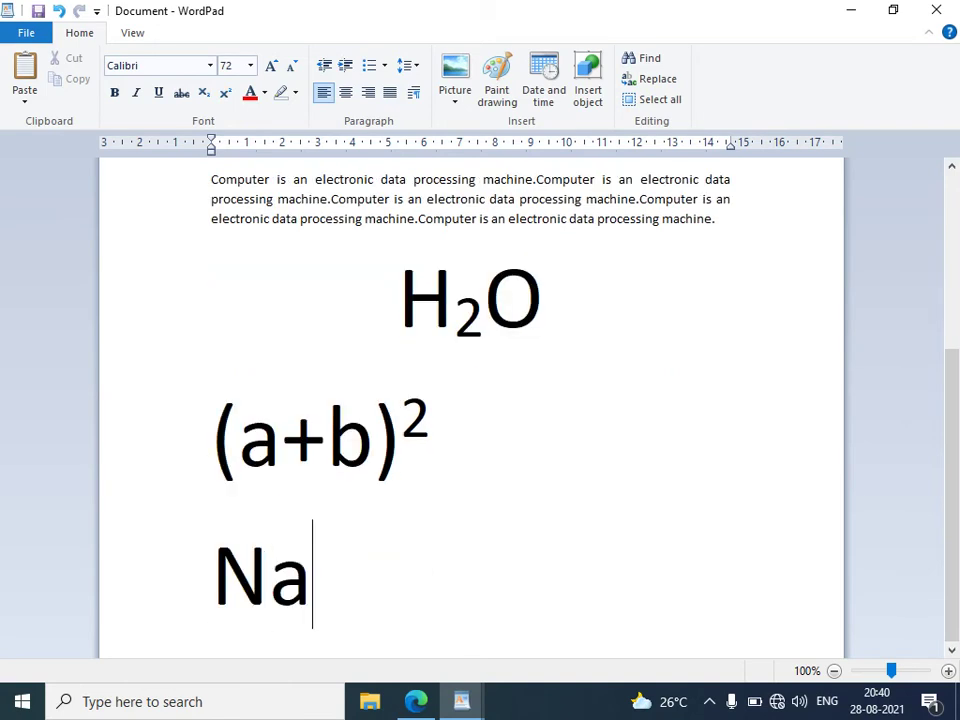
text(me)
key(Return)
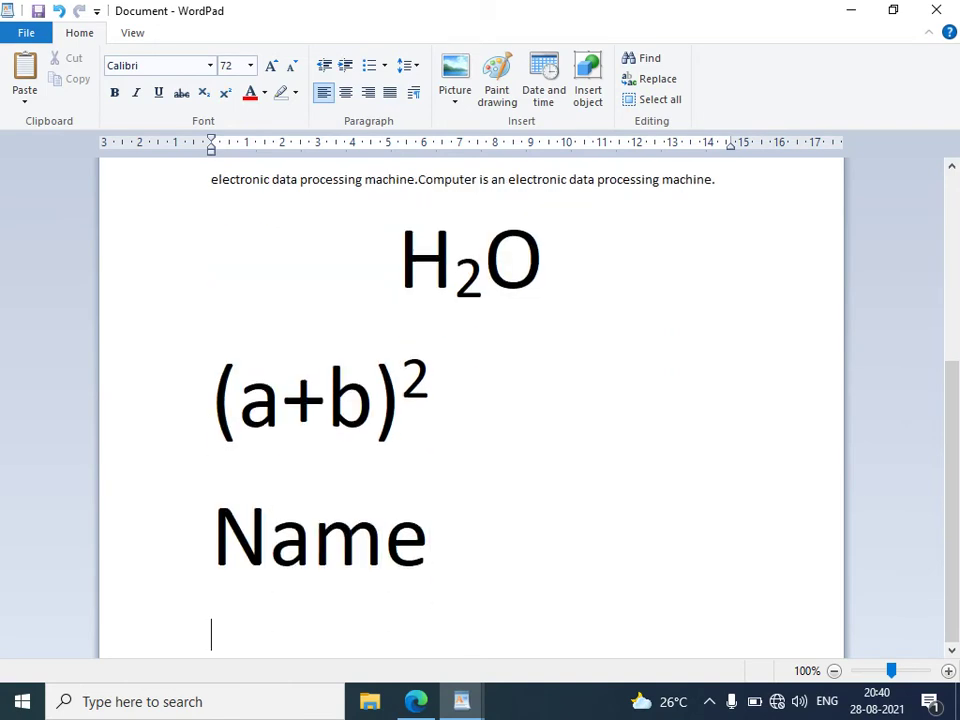
drag(456, 542, 243, 527)
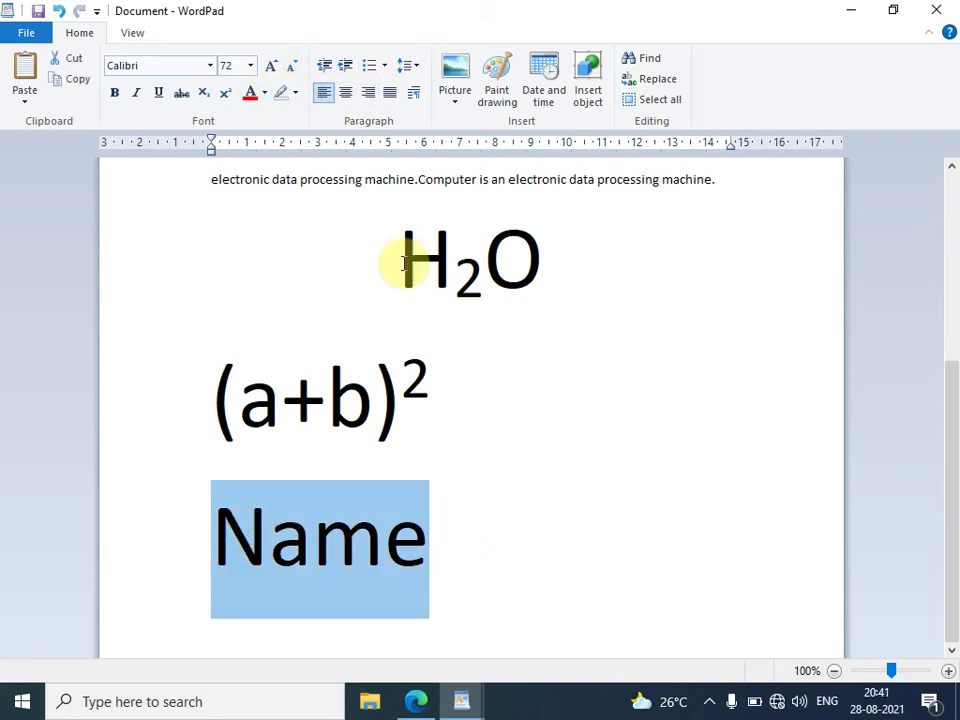
click(157, 93)
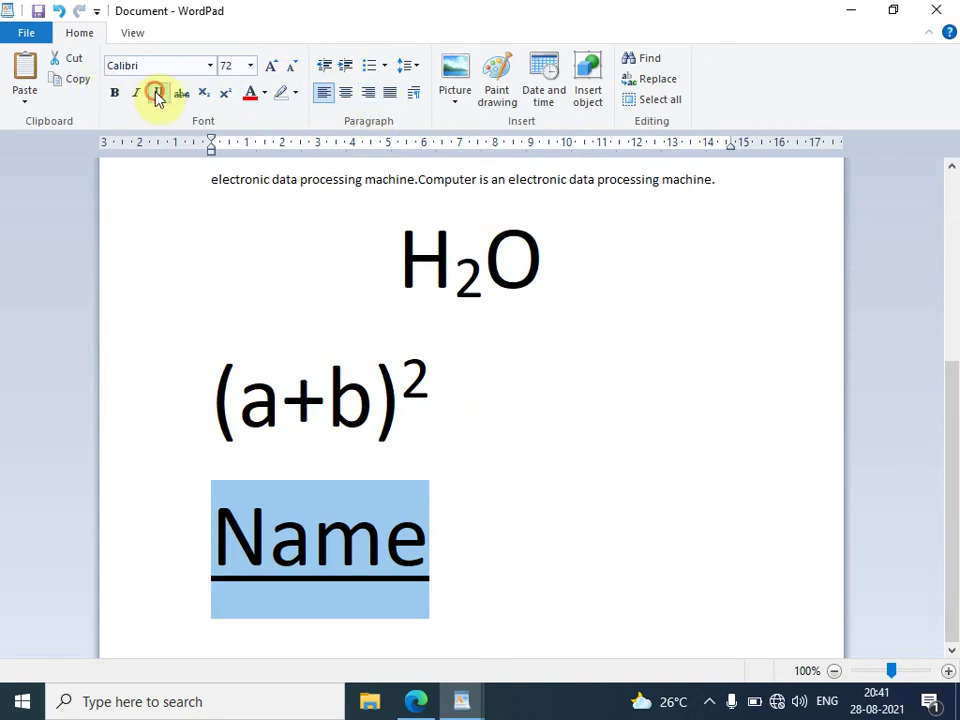
click(456, 544)
key(Return)
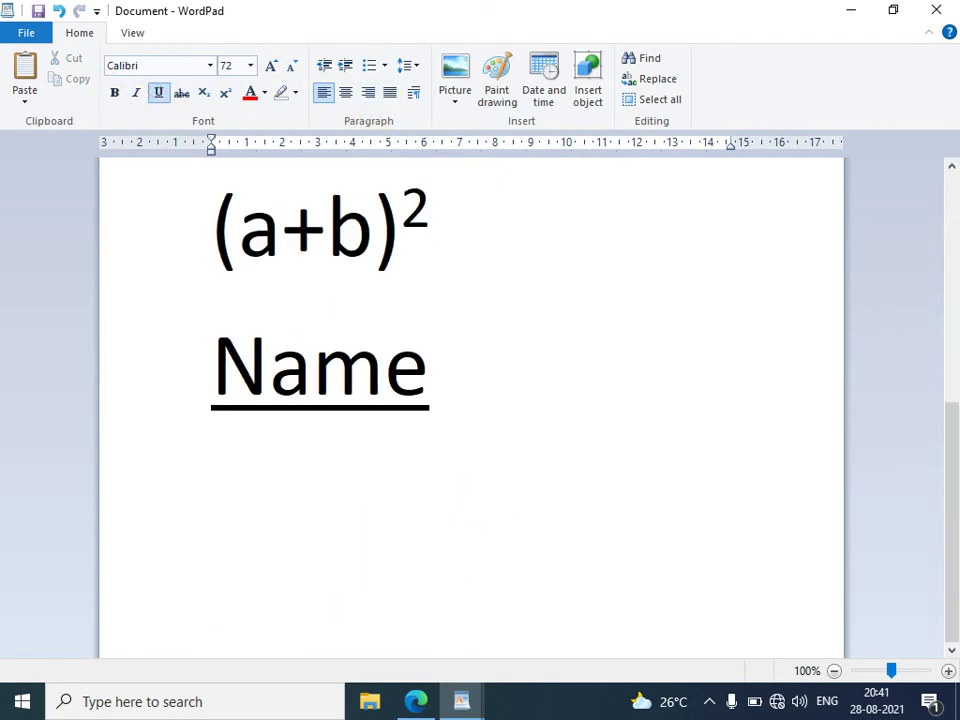
Step: Start a non-underlined 1. 2. 3. numbered list with 'Ashok' as the first item
click(162, 92)
click(385, 67)
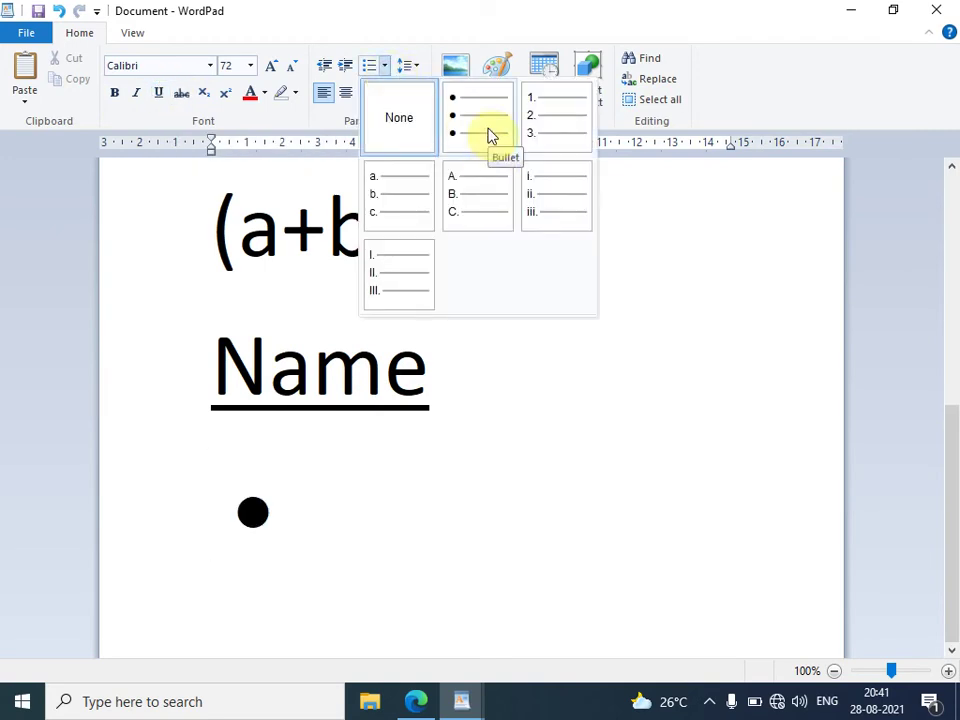
click(555, 135)
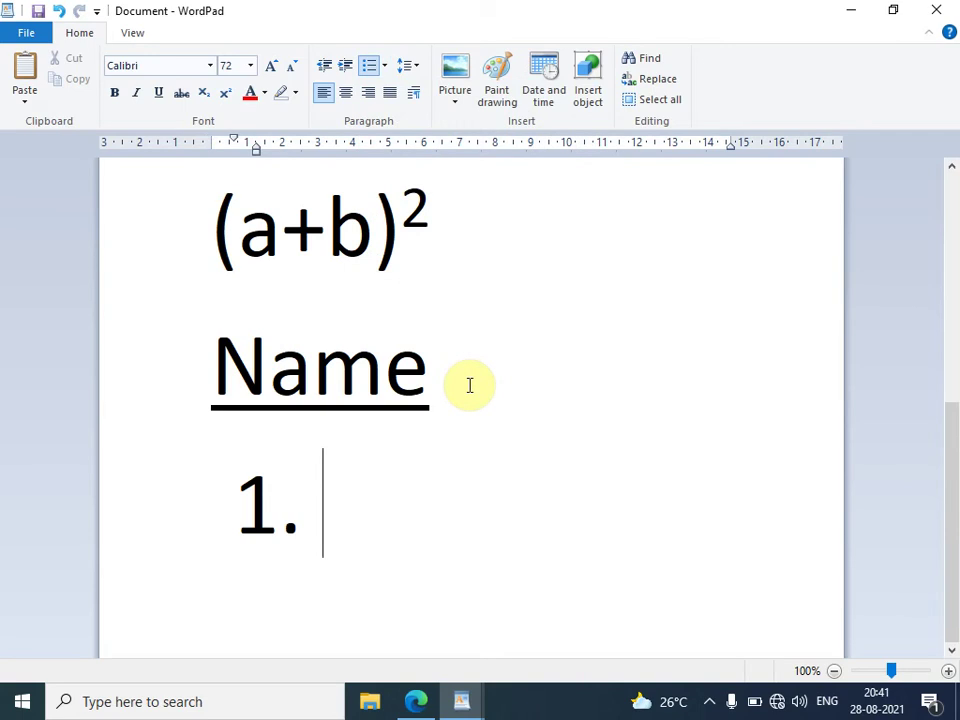
text(Ashok)
key(Return)
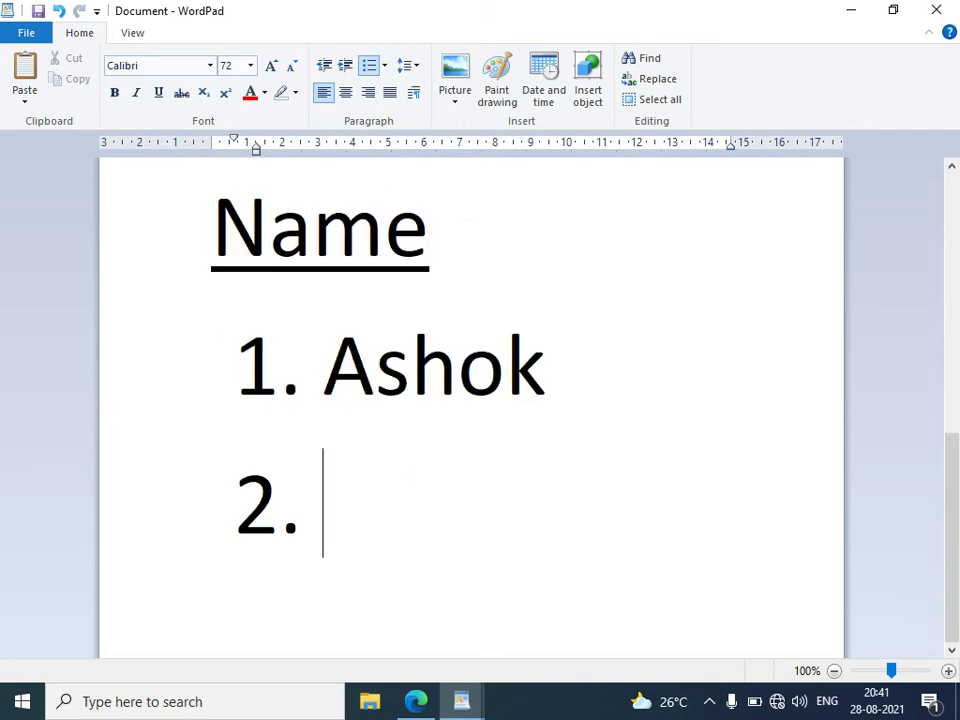
Step: Add 'Mahesh' as the second item, start a third item, and select the two entries
text(ma)
key(BackSpace)
key(BackSpace)
text(Ma)
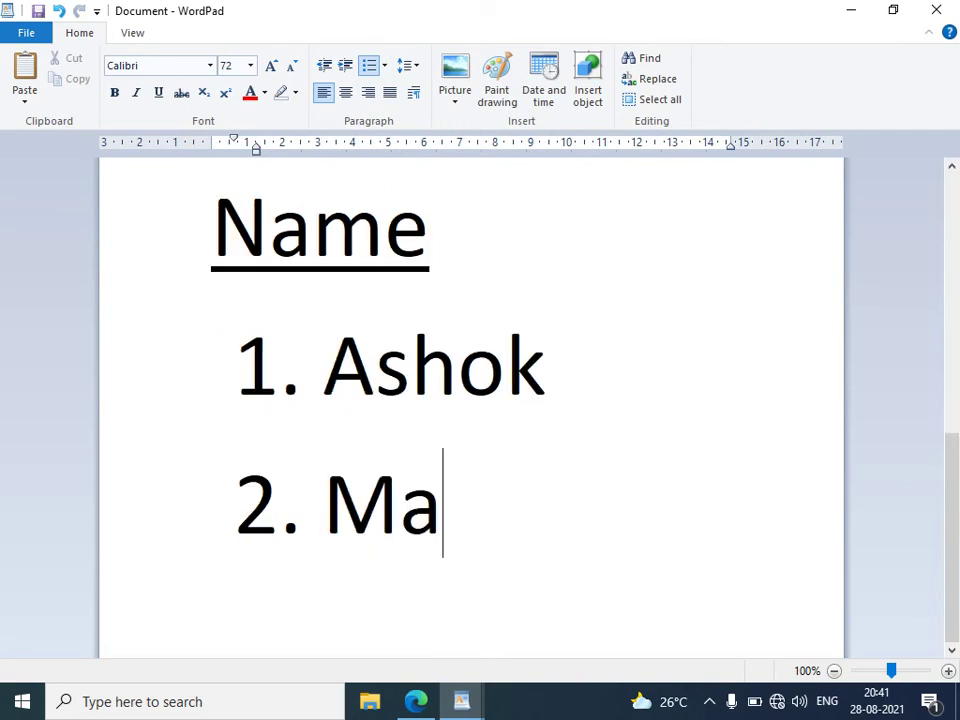
text(hes)
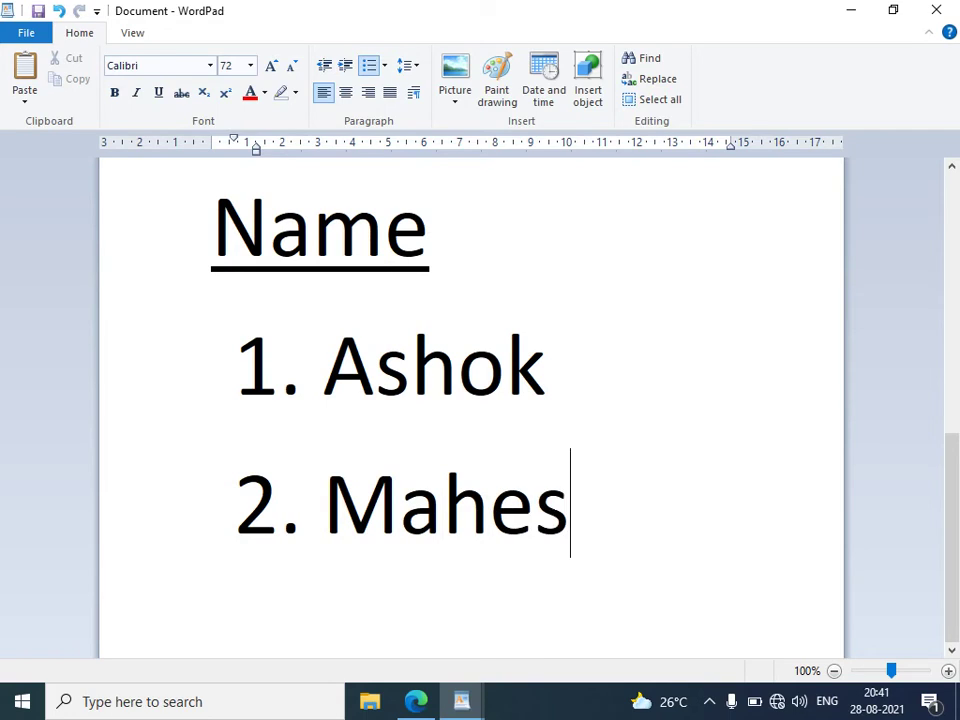
text(h)
key(Return)
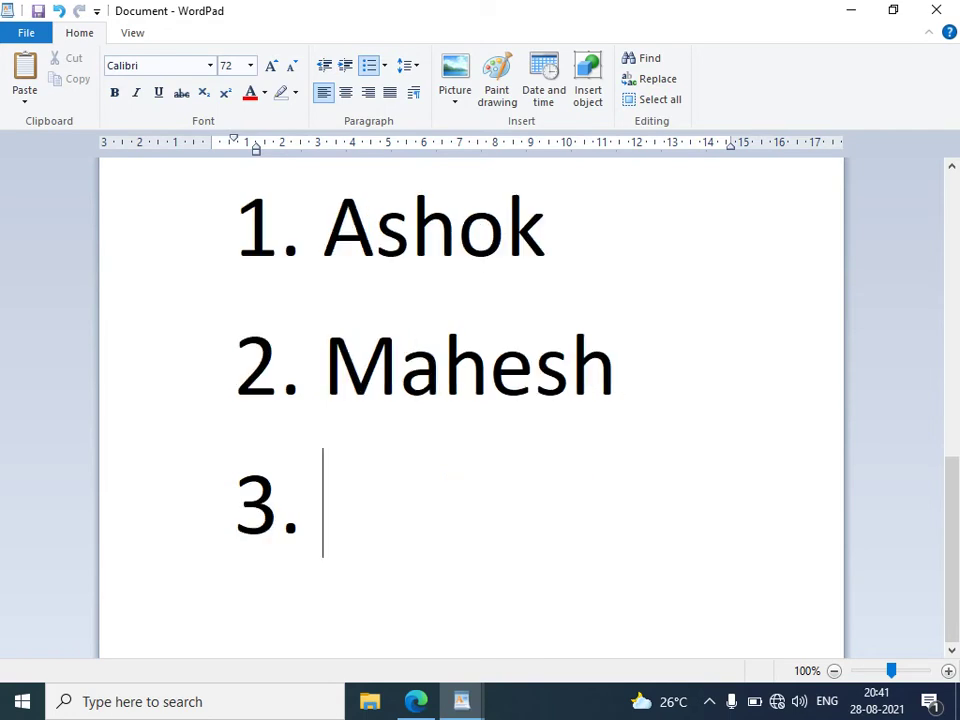
drag(353, 482, 185, 272)
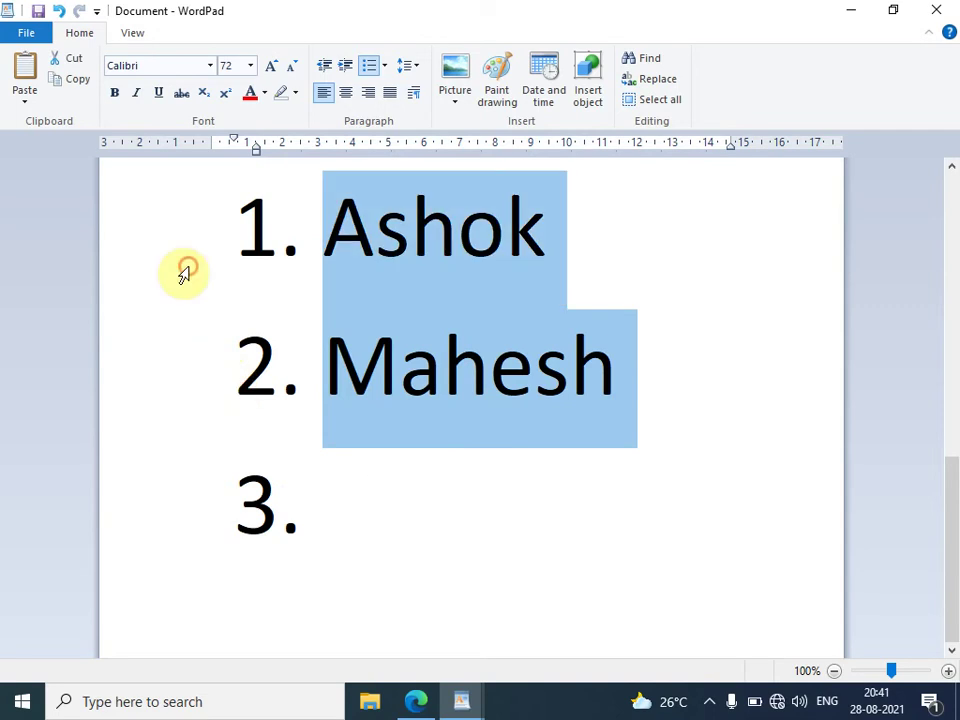
mouse_move(321, 512)
mouse_down()
mouse_move(173, 177)
mouse_move(287, 650)
mouse_move(287, 513)
mouse_up()
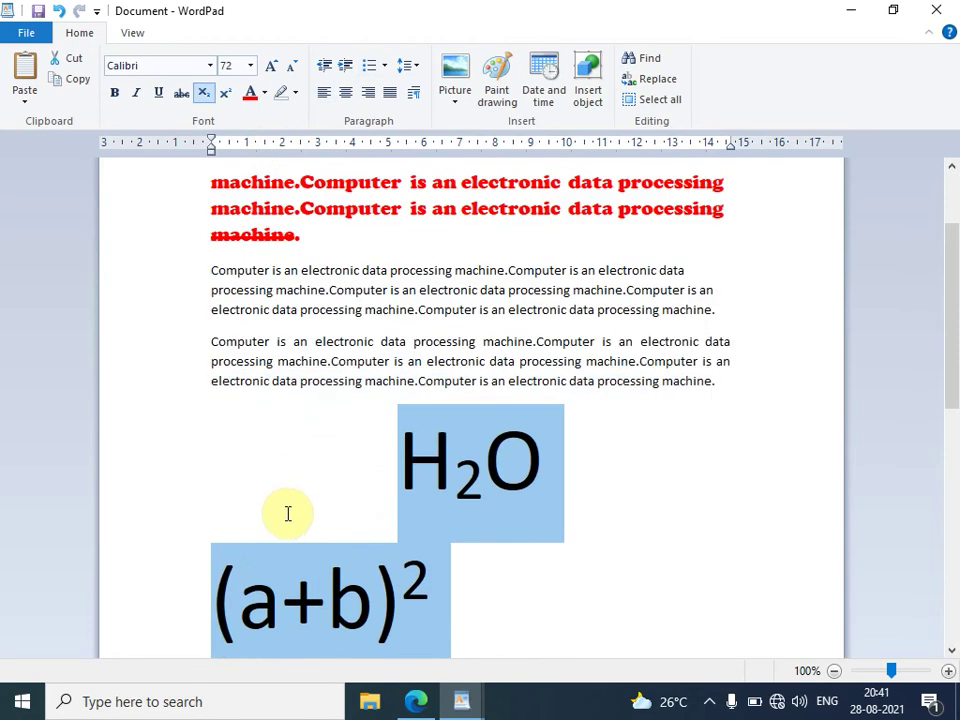
Step: Shrink the list entries' font two steps, then undo the last two changes
click(293, 70)
click(293, 70)
click(293, 70)
click(293, 70)
drag(953, 368, 953, 480)
click(372, 480)
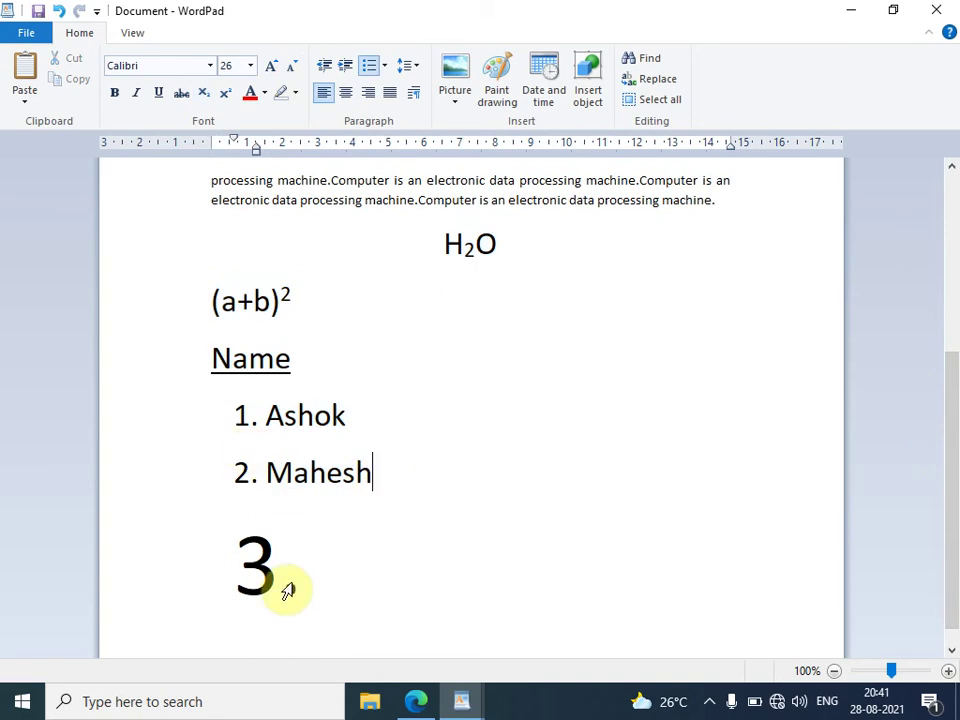
click(312, 596)
key(ctrl+z)
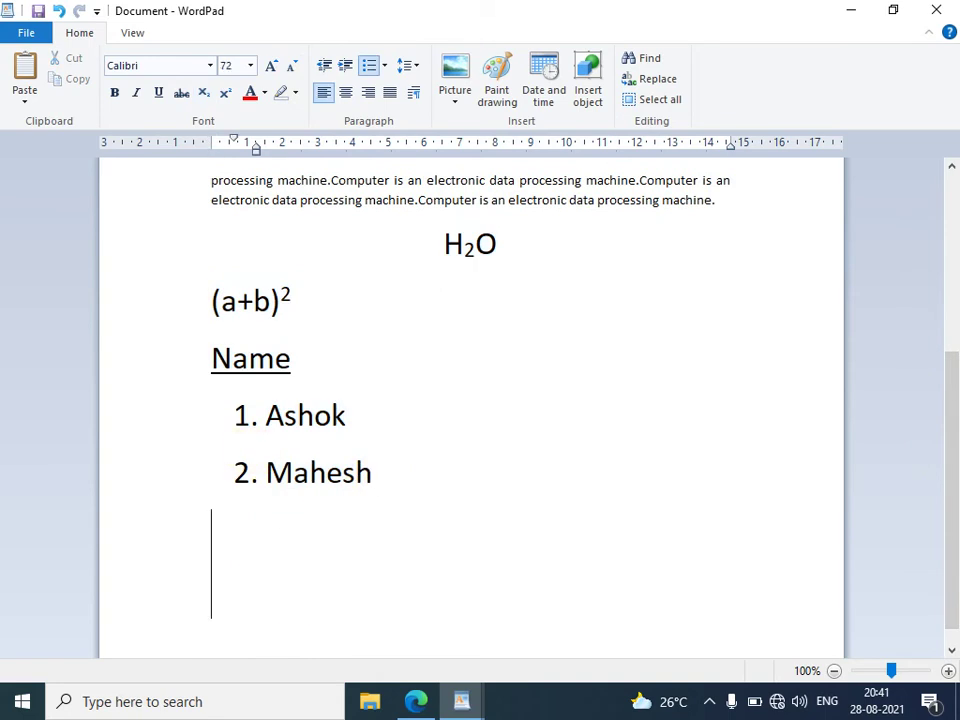
key(ctrl+z)
key(ctrl+z)
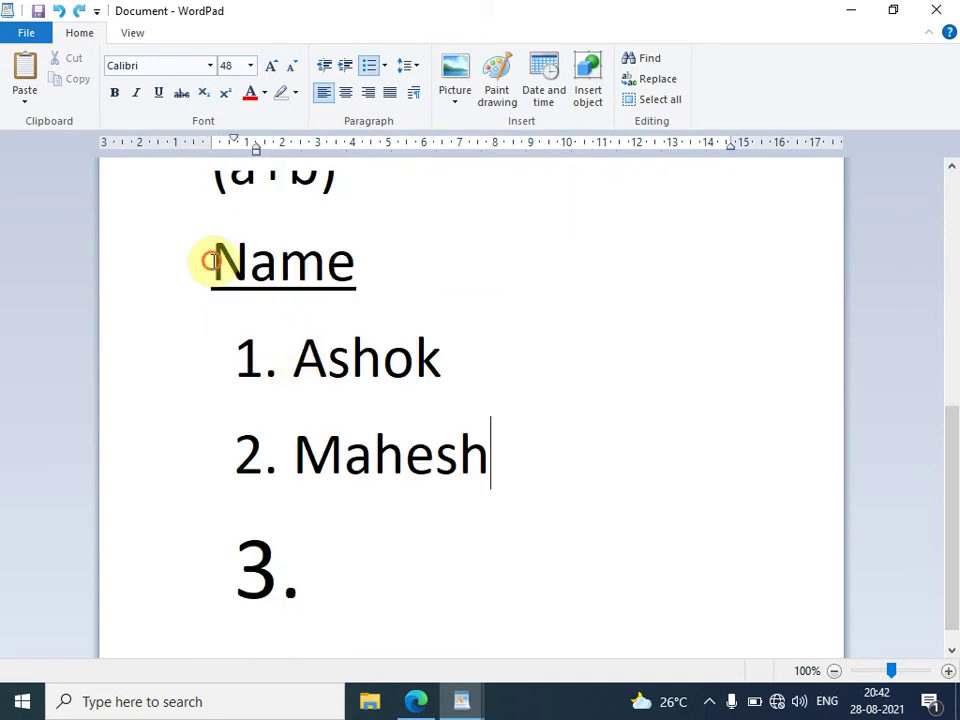
Step: Review the list numbering styles without changing them, then select all the document text
drag(212, 259, 340, 485)
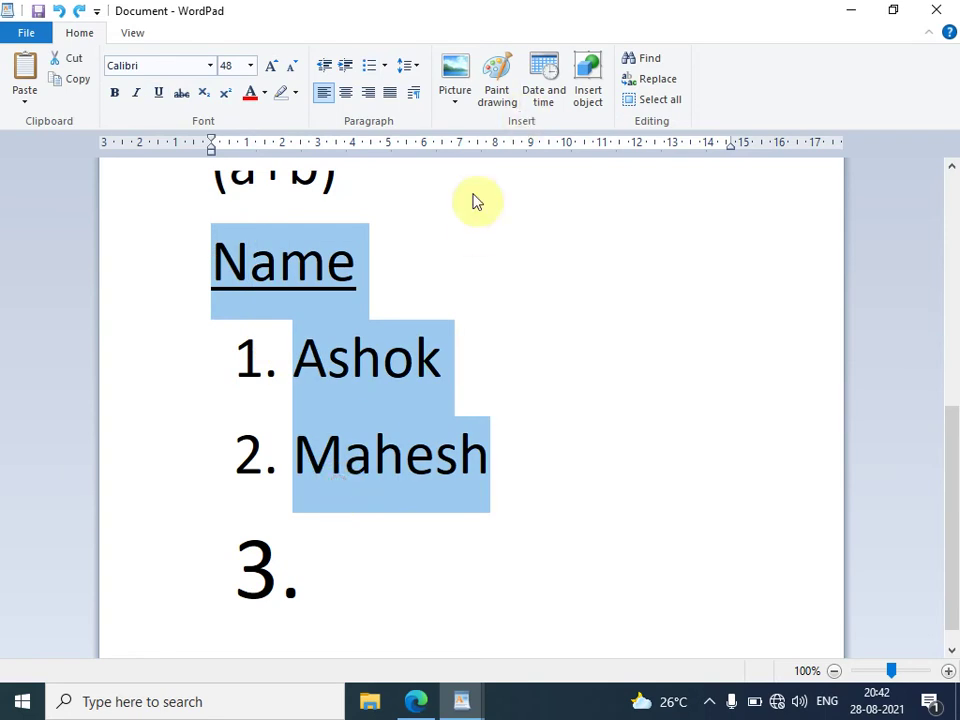
click(388, 358)
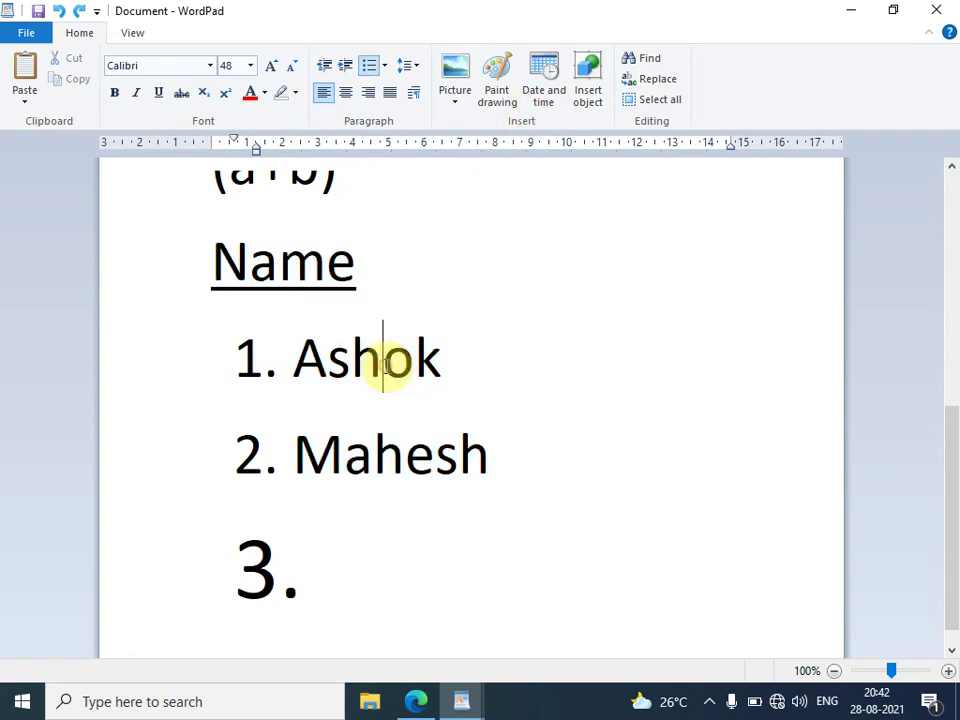
click(384, 65)
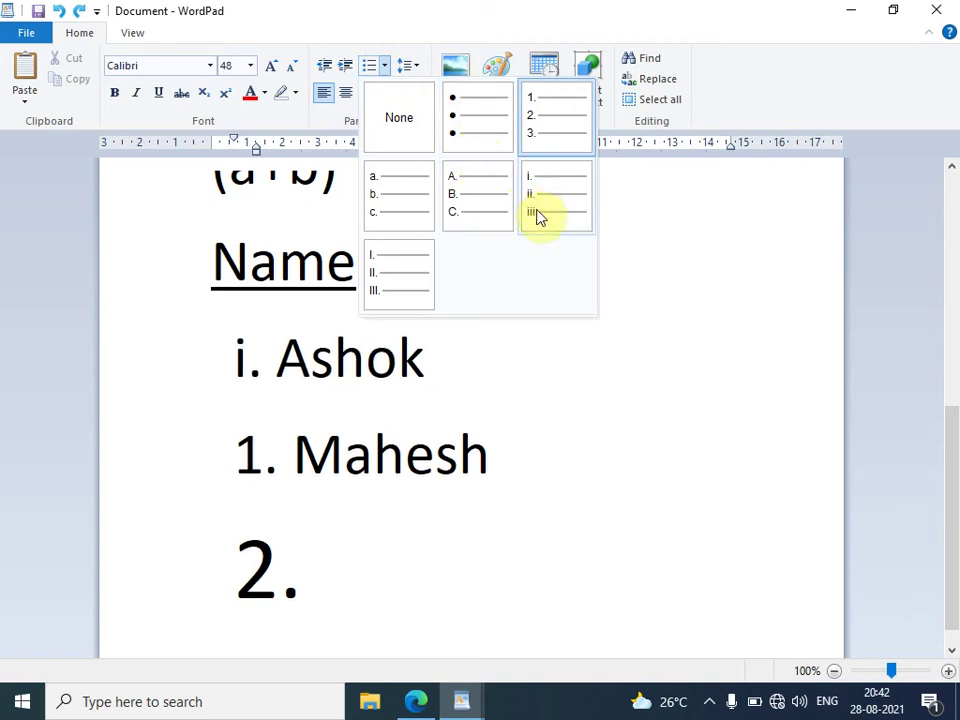
click(416, 385)
drag(508, 454, 289, 407)
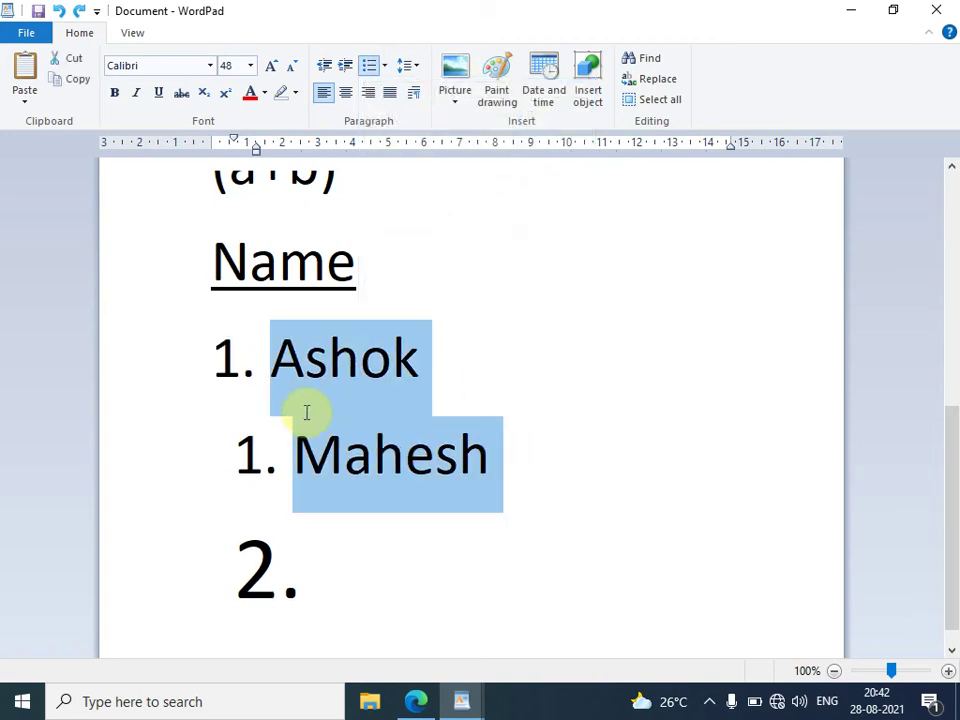
drag(336, 608, 5, 10)
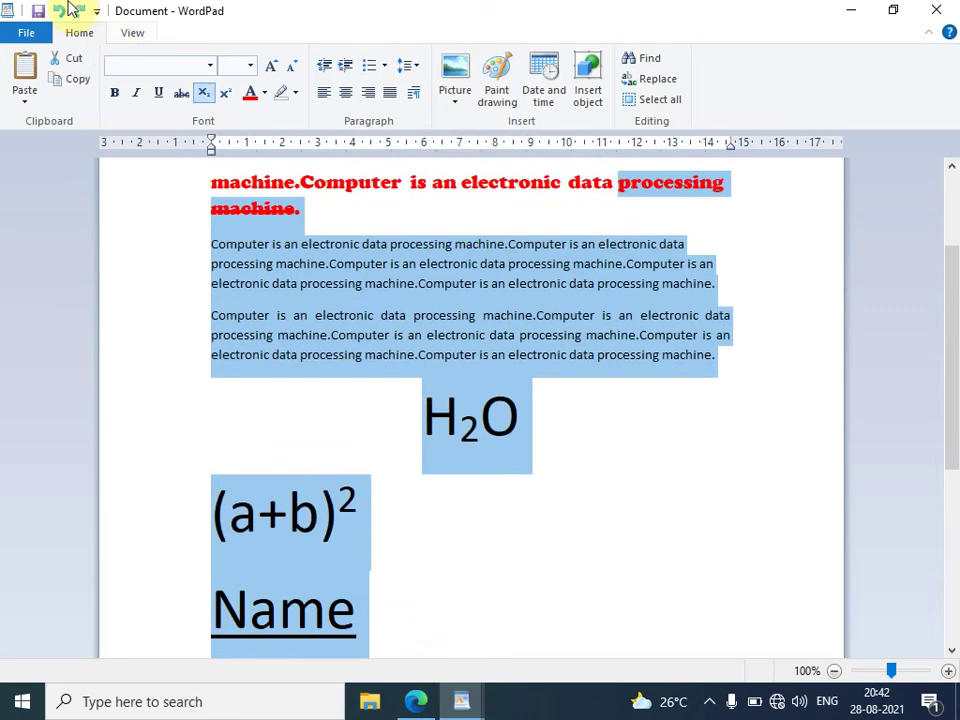
Step: Clear the page and type a numbered list: jaljsfd, askljf, asldkfj, asdlfkj, then select it
key(Delete)
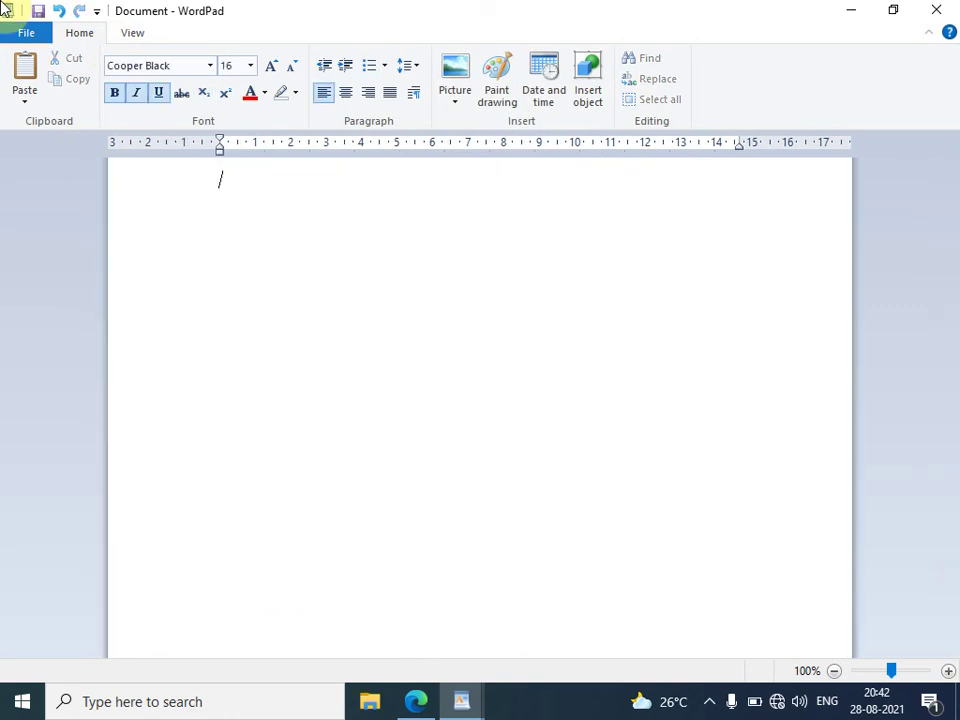
click(370, 66)
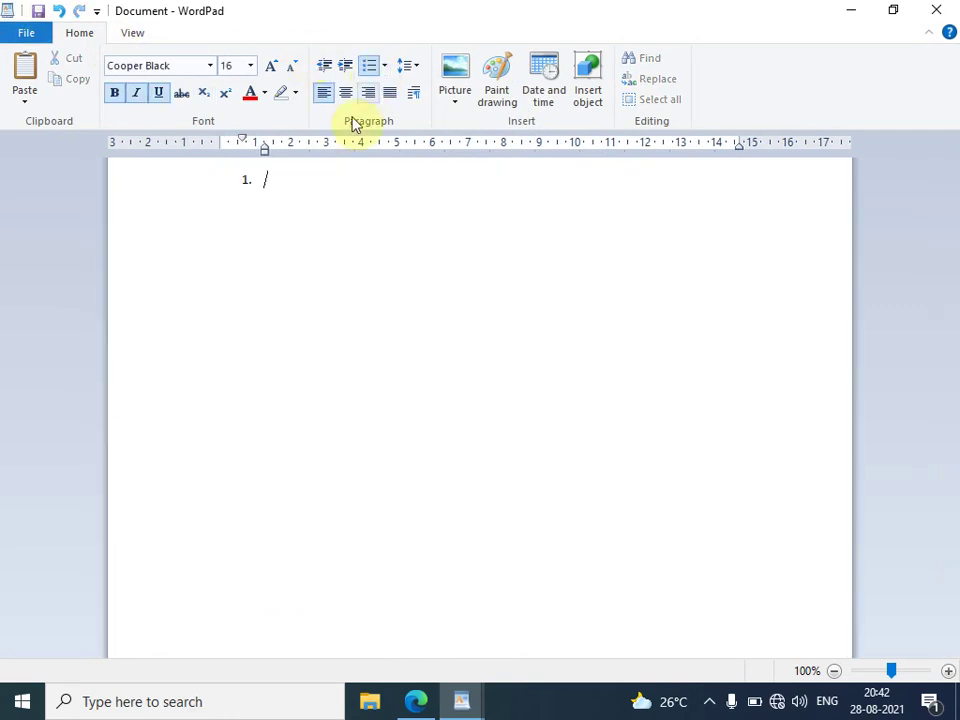
text(jaljsfd)
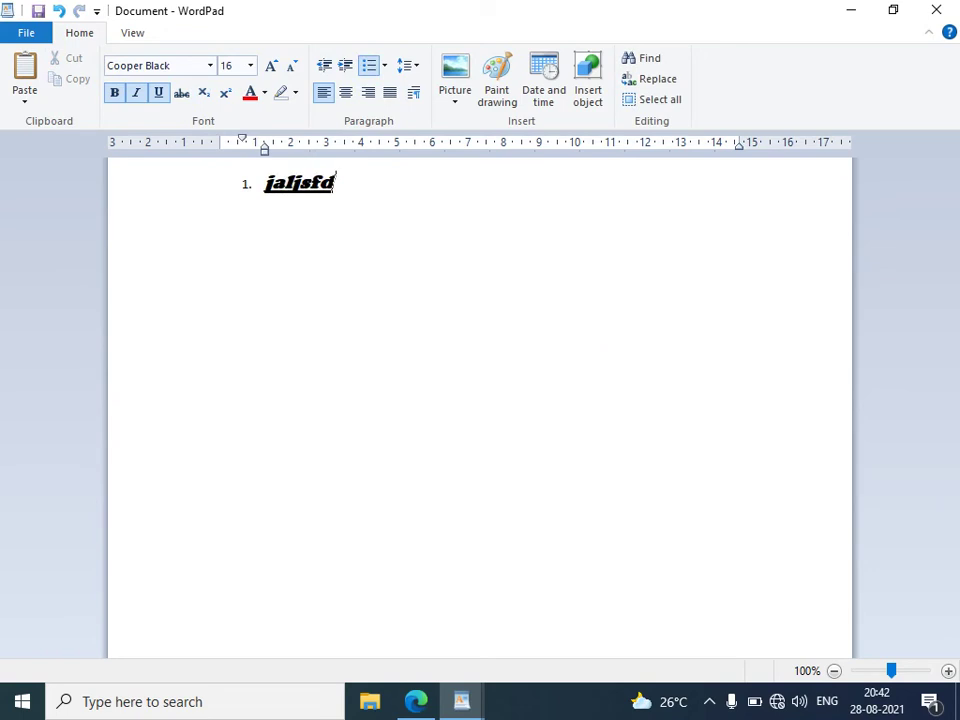
key(Return)
text(askljf )
text(asldkfj )
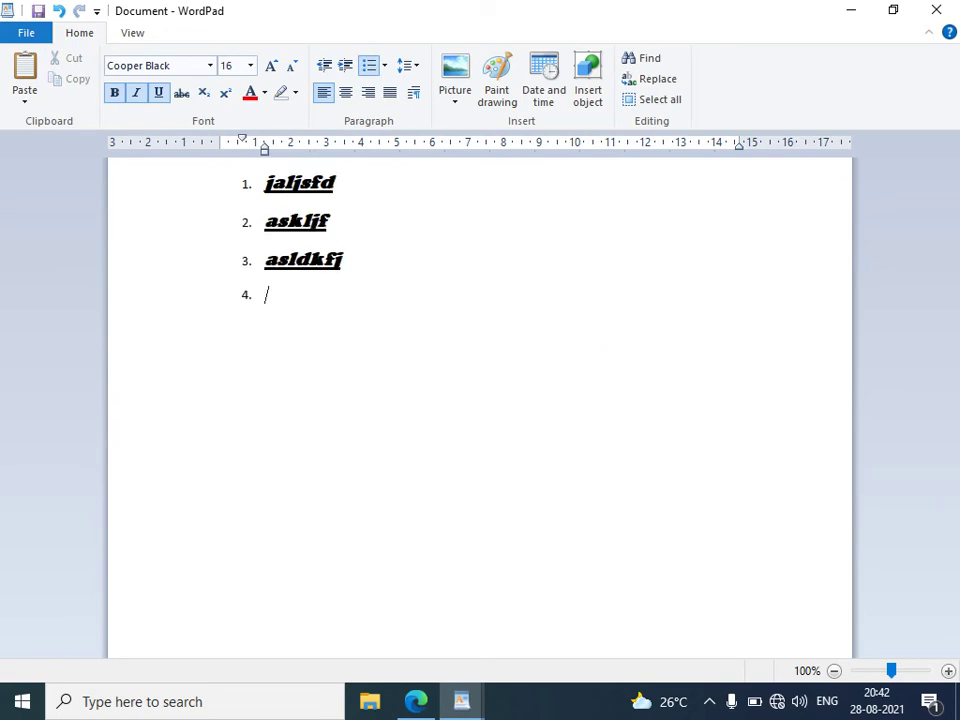
text(asdlfkj)
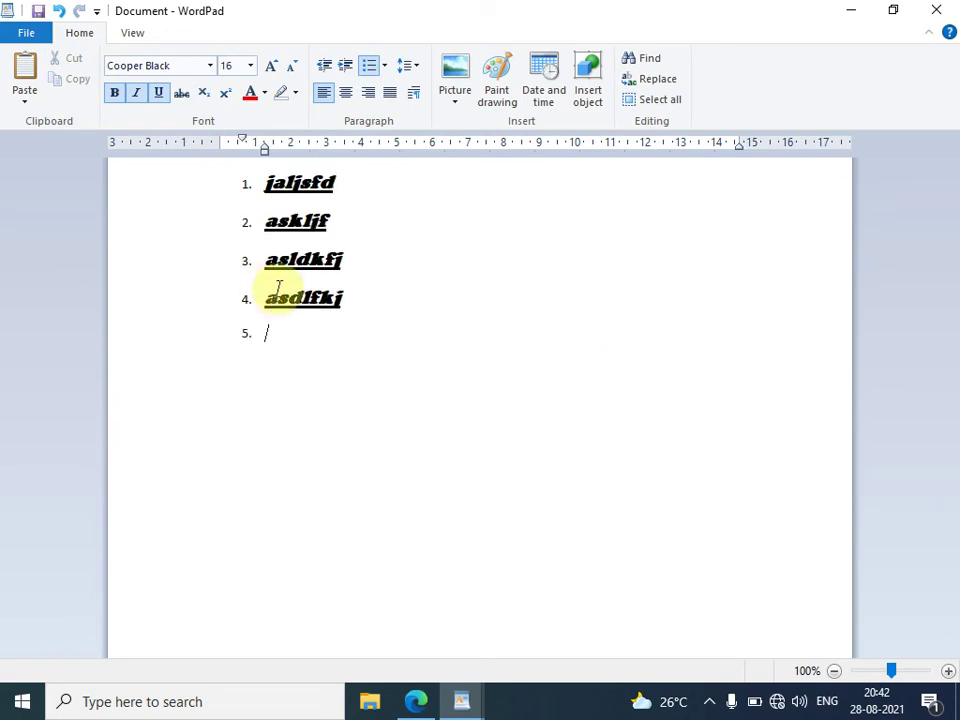
drag(294, 332, 180, 170)
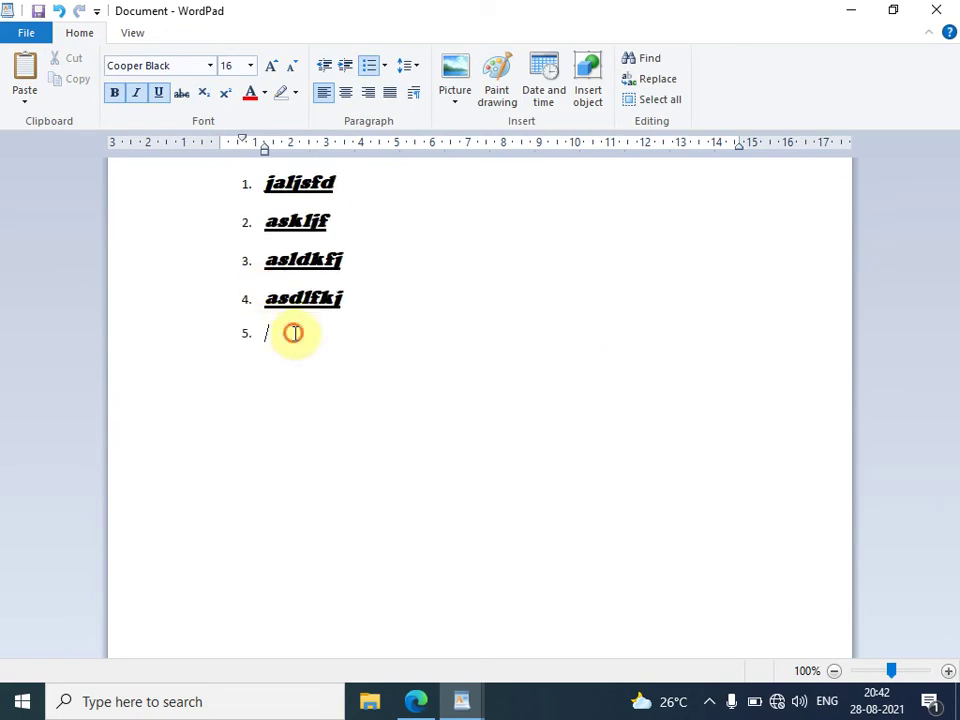
Step: Restyle the list with lowercase roman numerals, then switch it to bullets
click(383, 68)
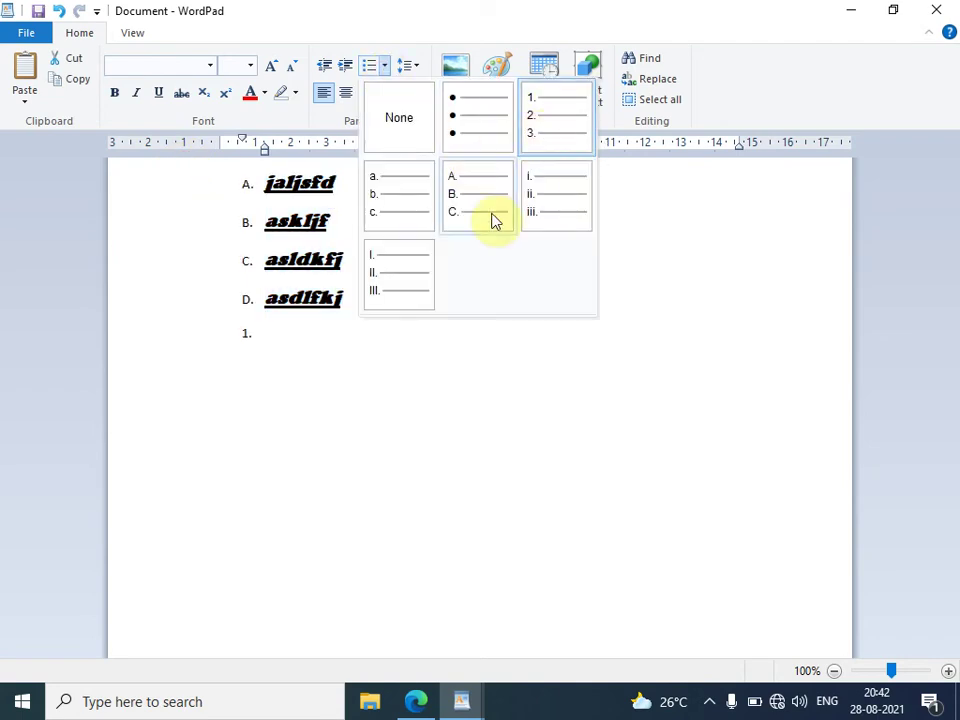
click(536, 214)
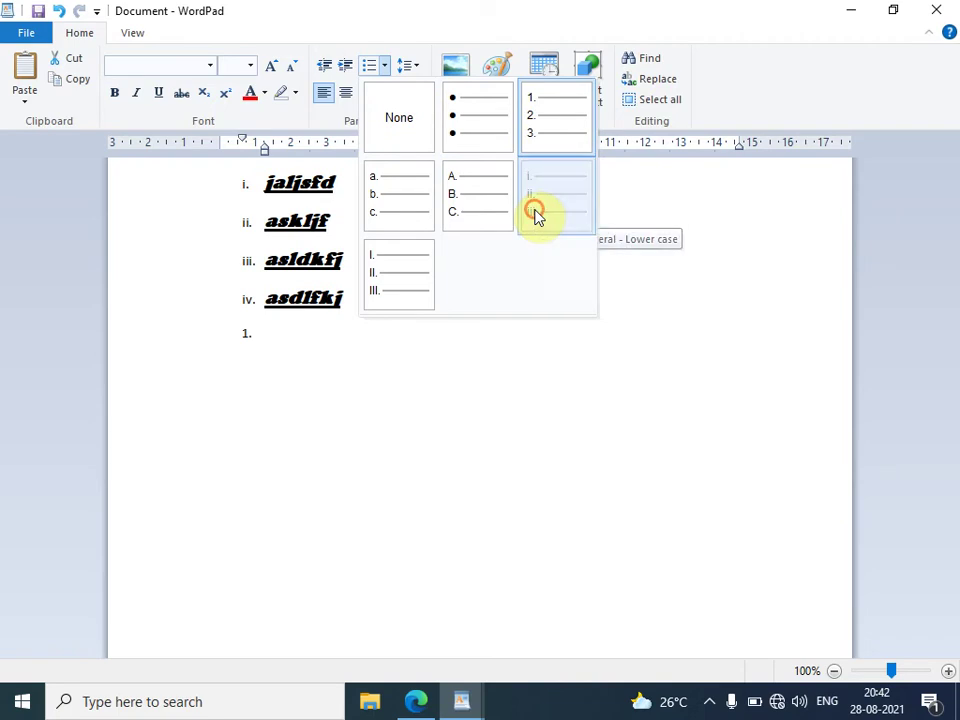
click(386, 72)
click(447, 121)
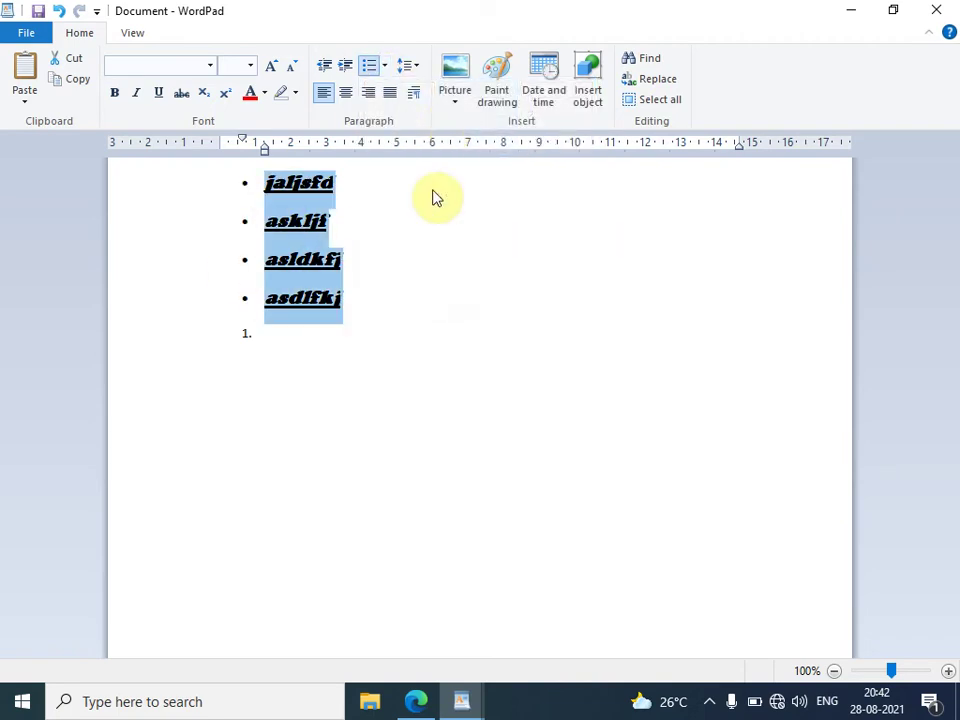
click(372, 289)
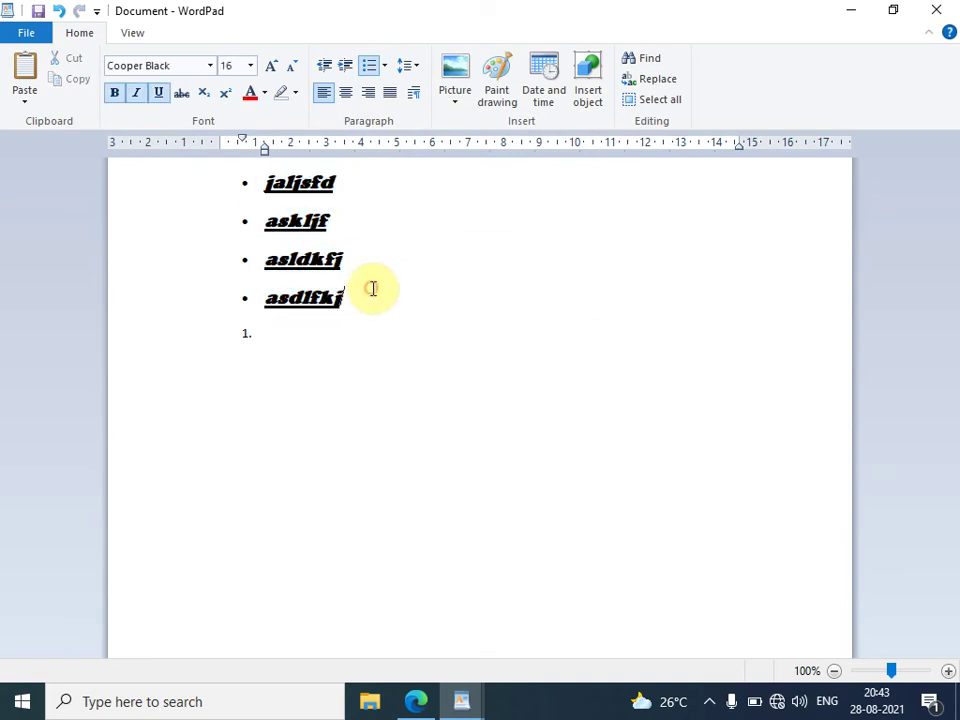
Step: Replace the bulleted list with the pasted Computer paragraph, with numbering turned off
drag(309, 343, 144, 148)
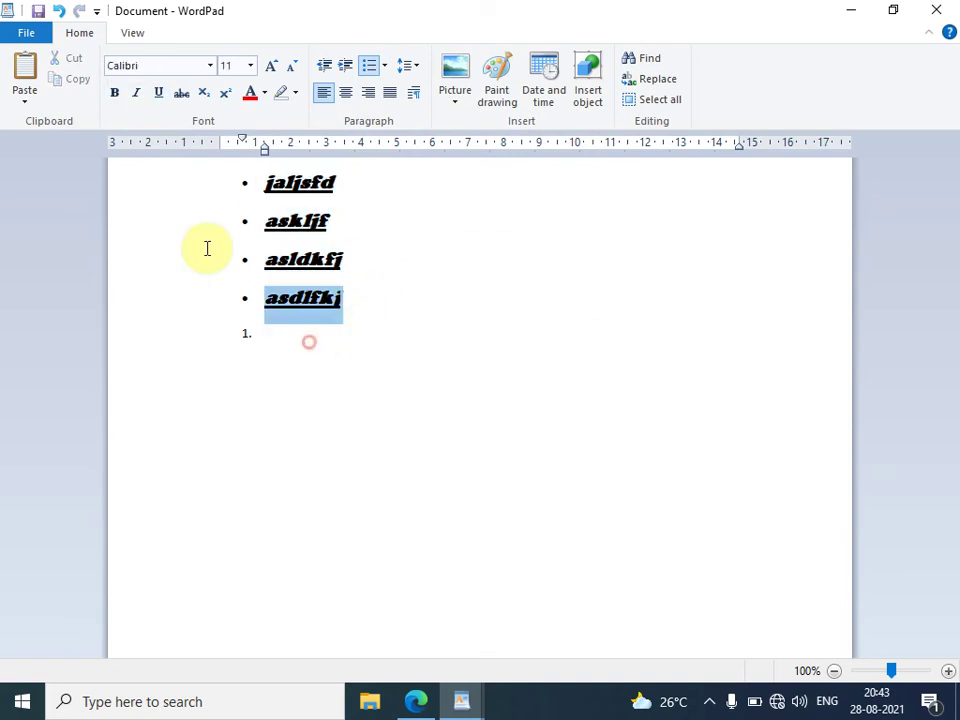
key(Delete)
text(Computer is an electronic data processing machine.Computer is an electronic data processing machine.Computer is an electronic data processing machine.Computer is an electronic data processing machine.Computer is an electronic data processing machine.)
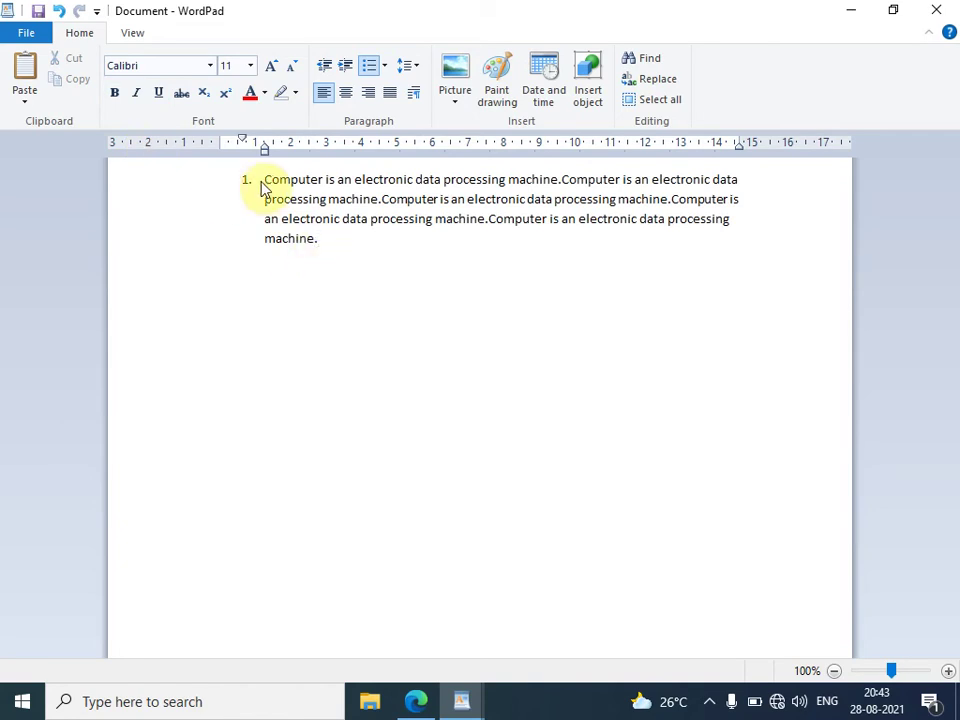
click(369, 64)
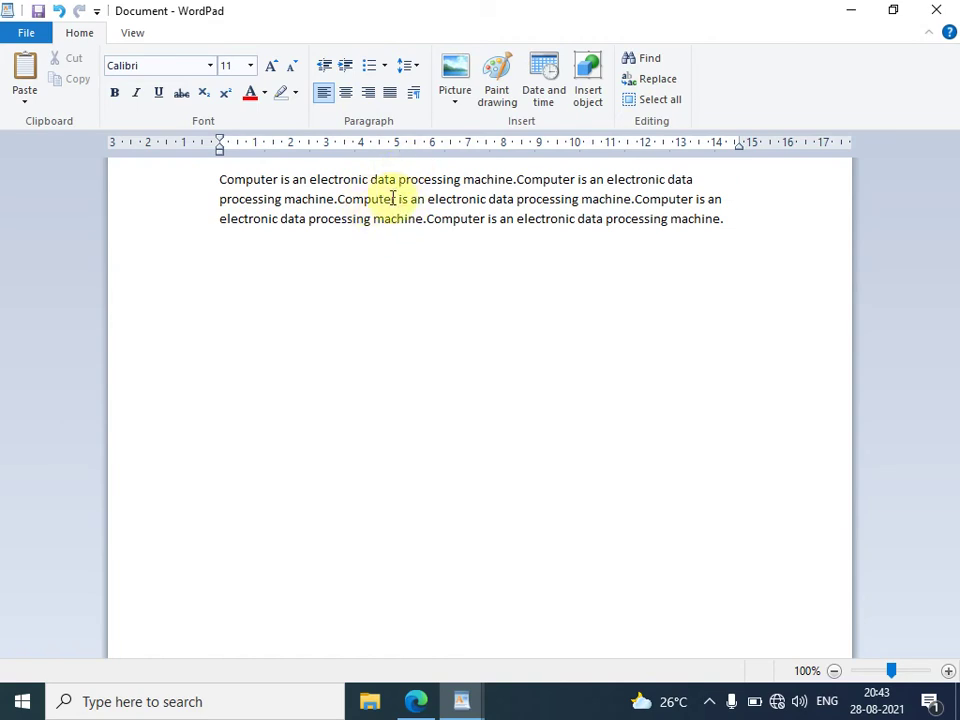
click(417, 66)
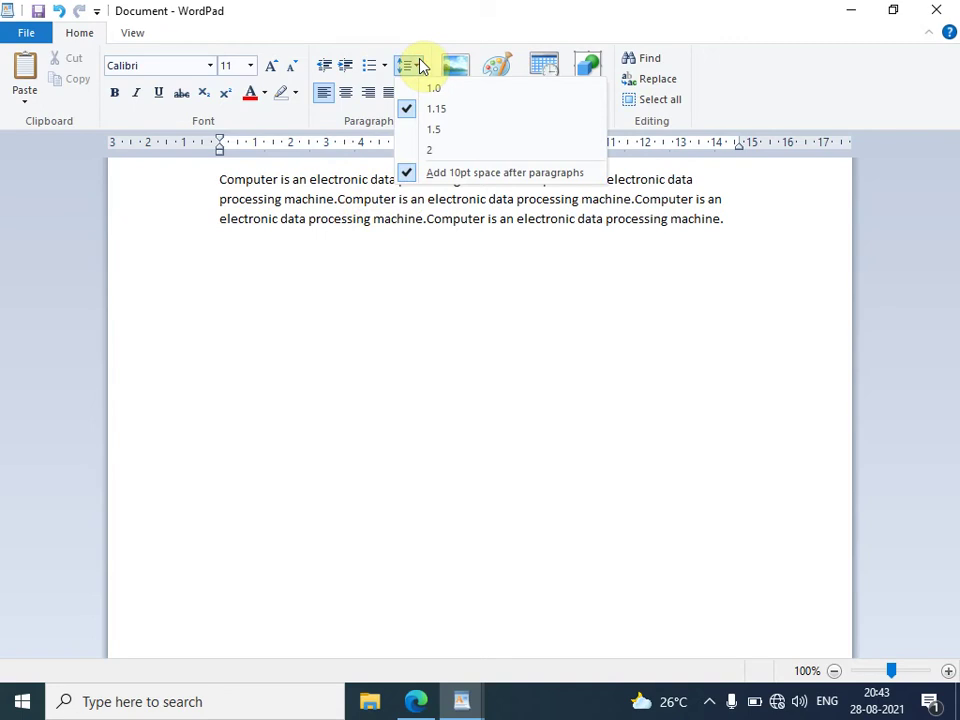
Step: Set the Computer paragraph to line spacing 2 and increase its indent four times
click(441, 148)
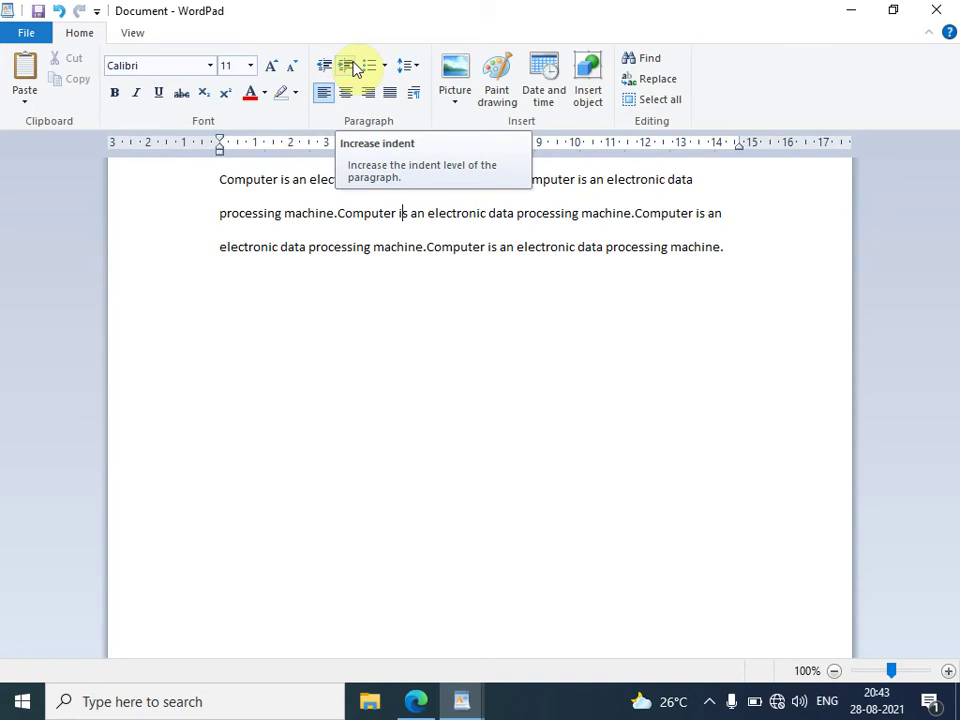
click(353, 68)
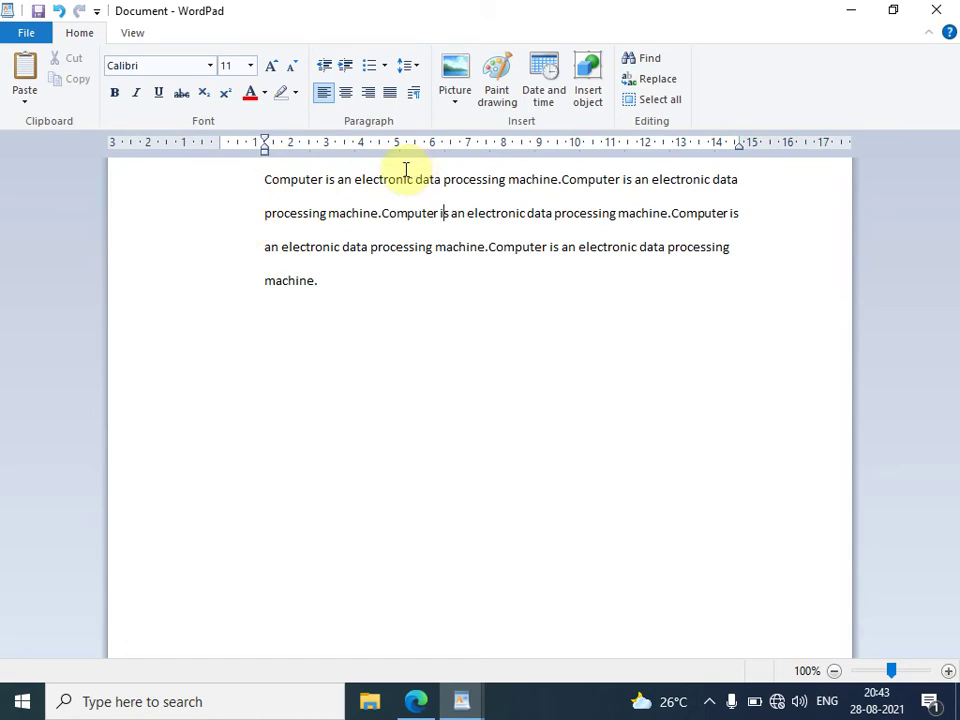
click(347, 79)
click(347, 79)
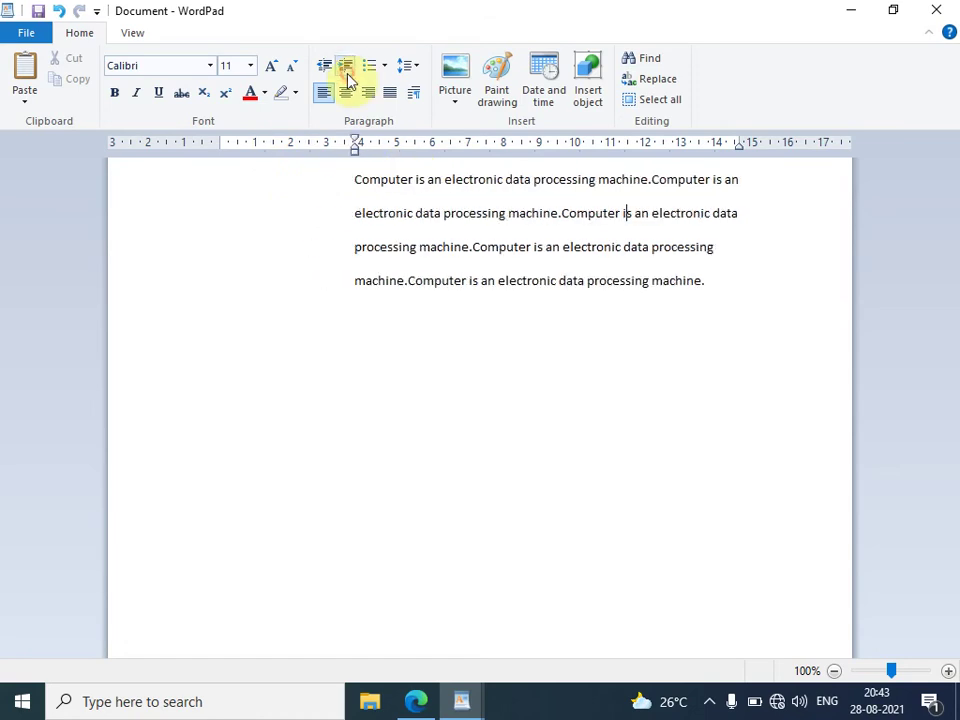
click(347, 79)
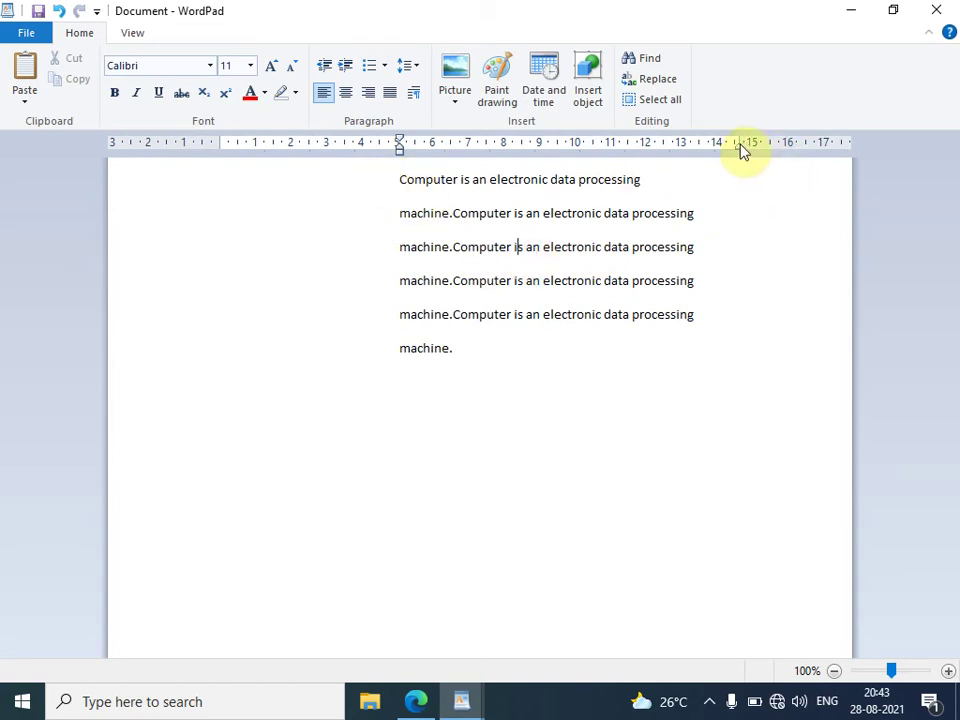
Step: Pull the right indent inward, push the first line right, and add a tab stop near 5 cm
mouse_move(740, 146)
mouse_down()
mouse_move(592, 154)
mouse_move(651, 150)
mouse_up()
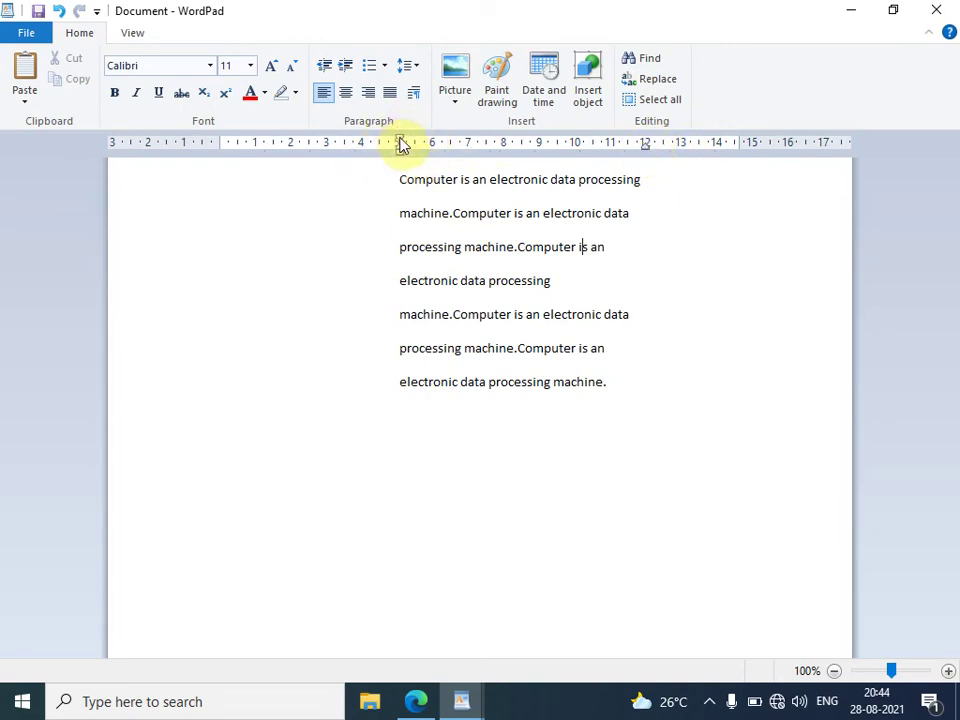
drag(400, 142, 451, 142)
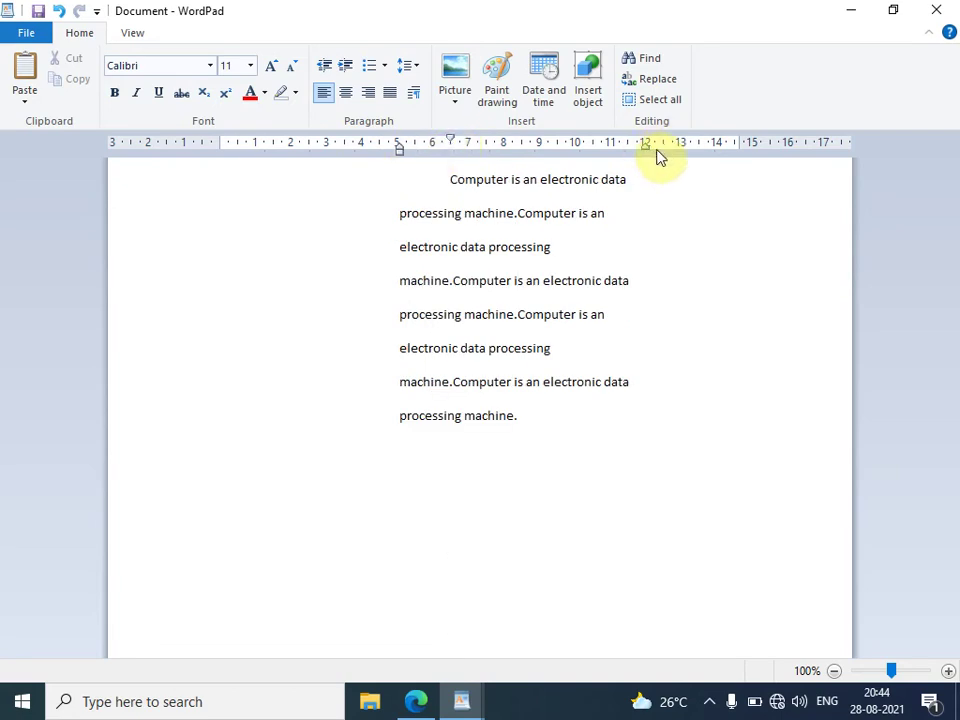
click(381, 165)
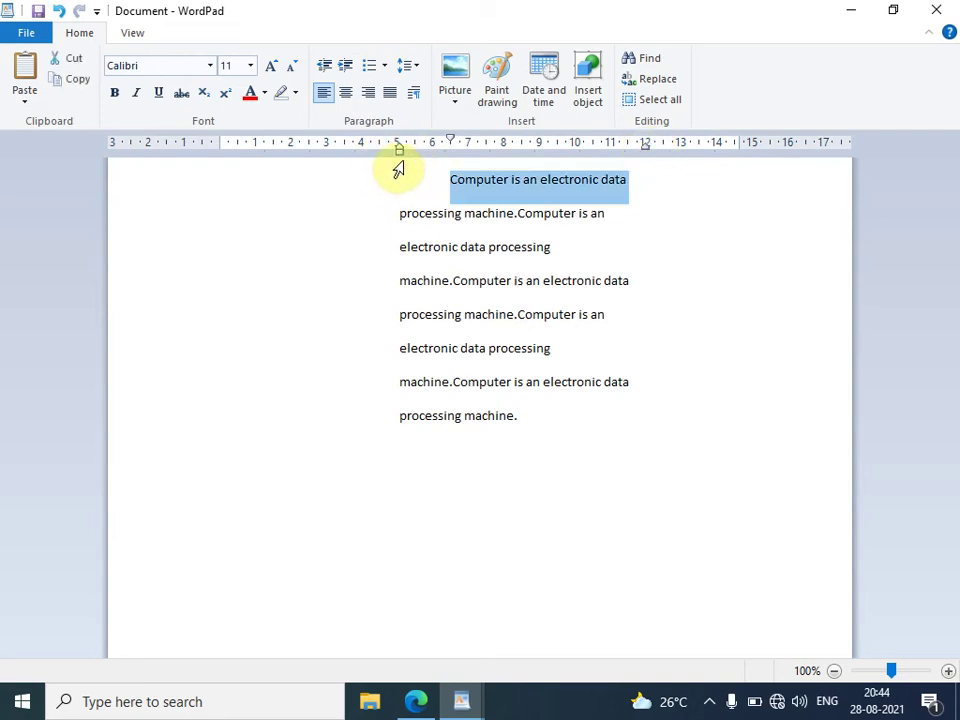
click(389, 145)
click(470, 223)
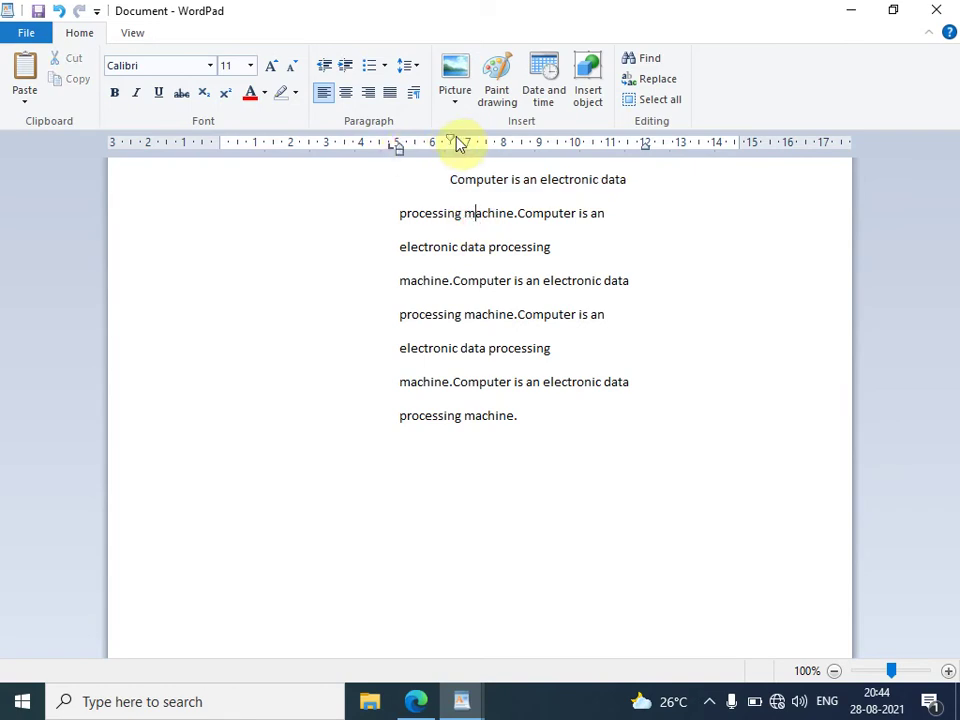
Step: Set the left indent to about 3 cm and the right indent slightly further inward
mouse_move(397, 148)
mouse_down()
mouse_move(477, 165)
mouse_move(530, 162)
mouse_up()
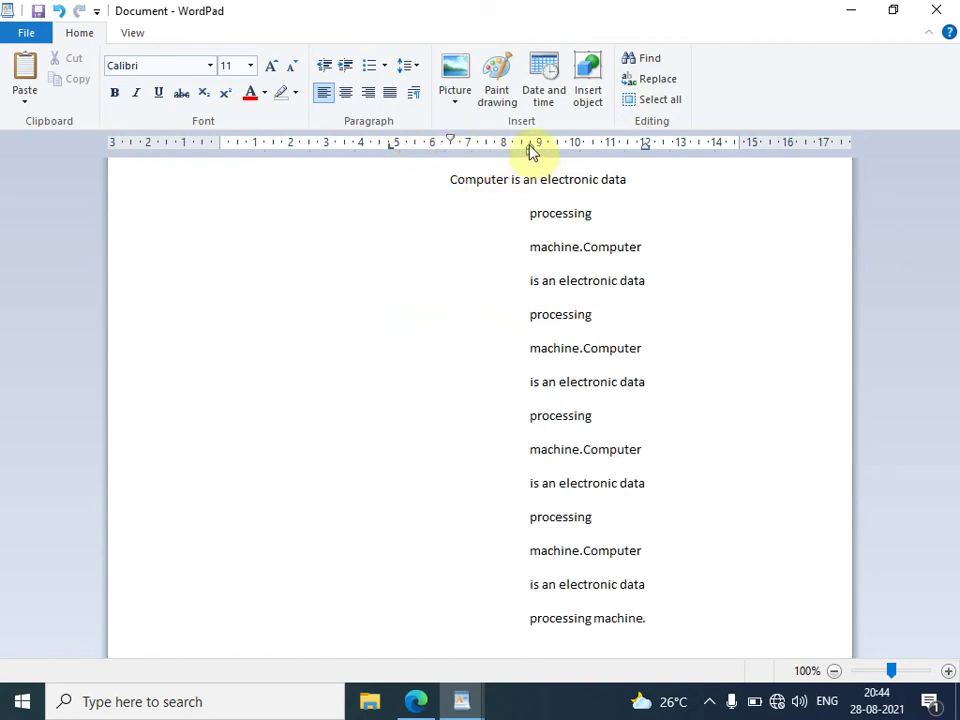
drag(530, 150, 368, 166)
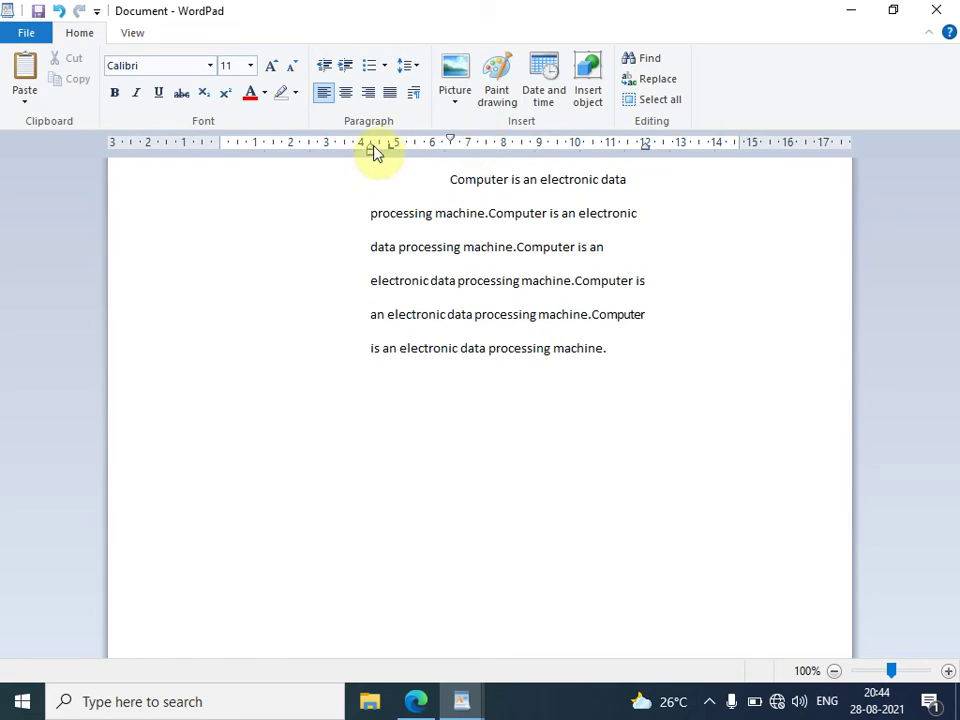
drag(372, 160, 396, 158)
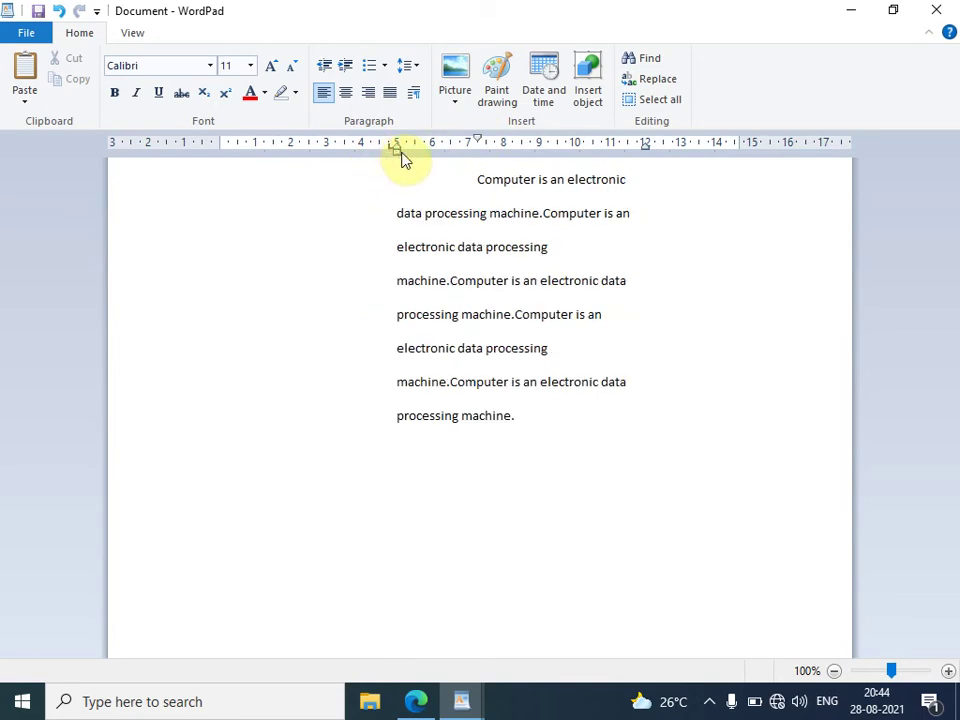
drag(397, 157, 470, 160)
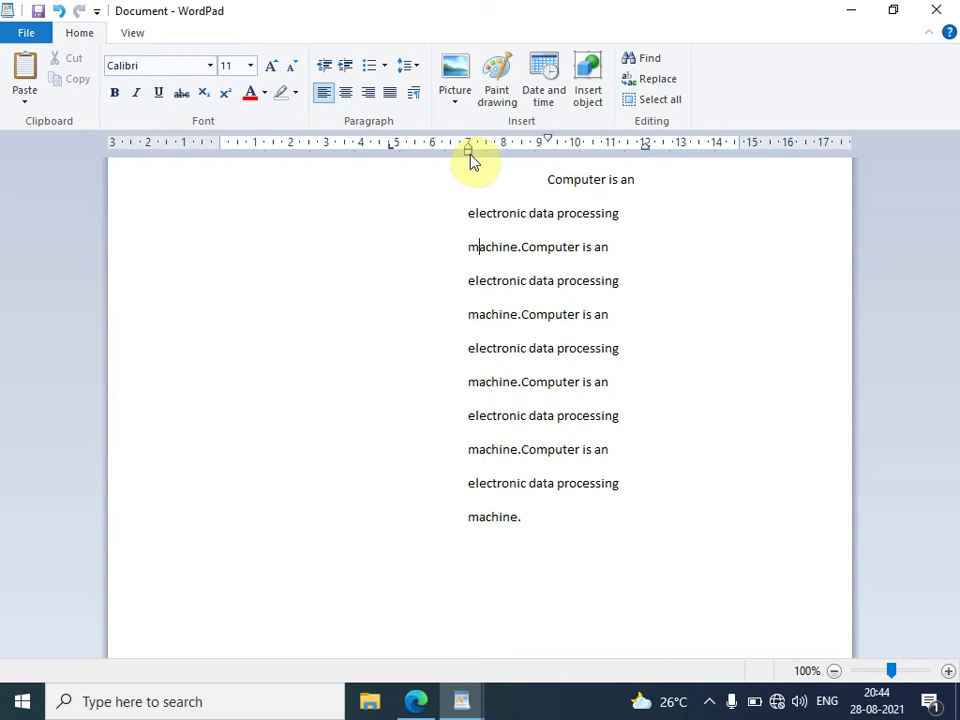
drag(470, 157, 326, 158)
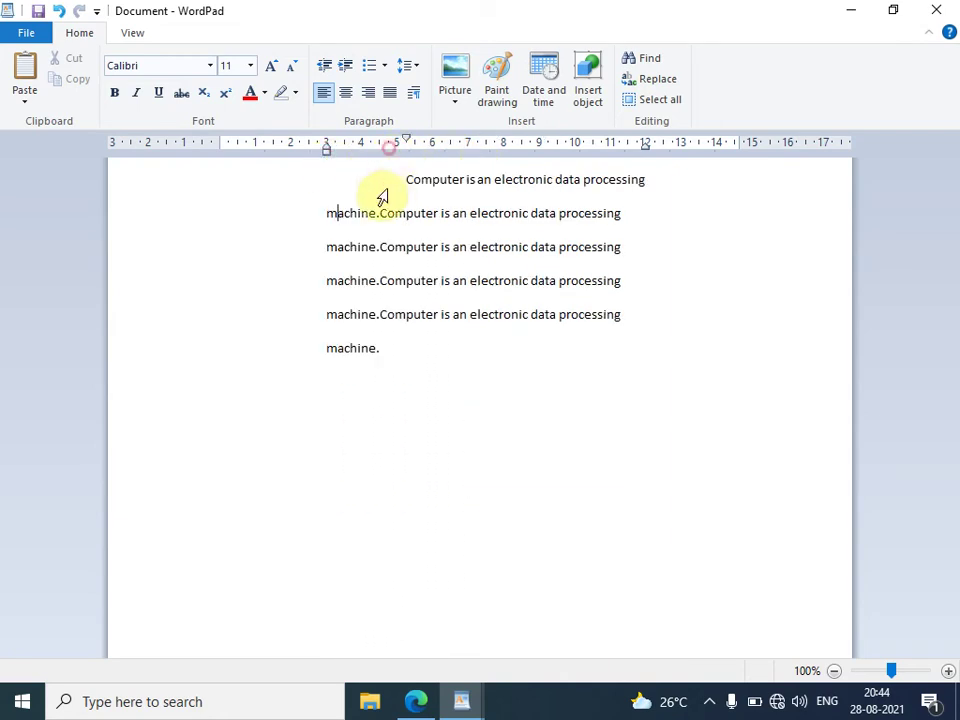
drag(645, 152, 627, 150)
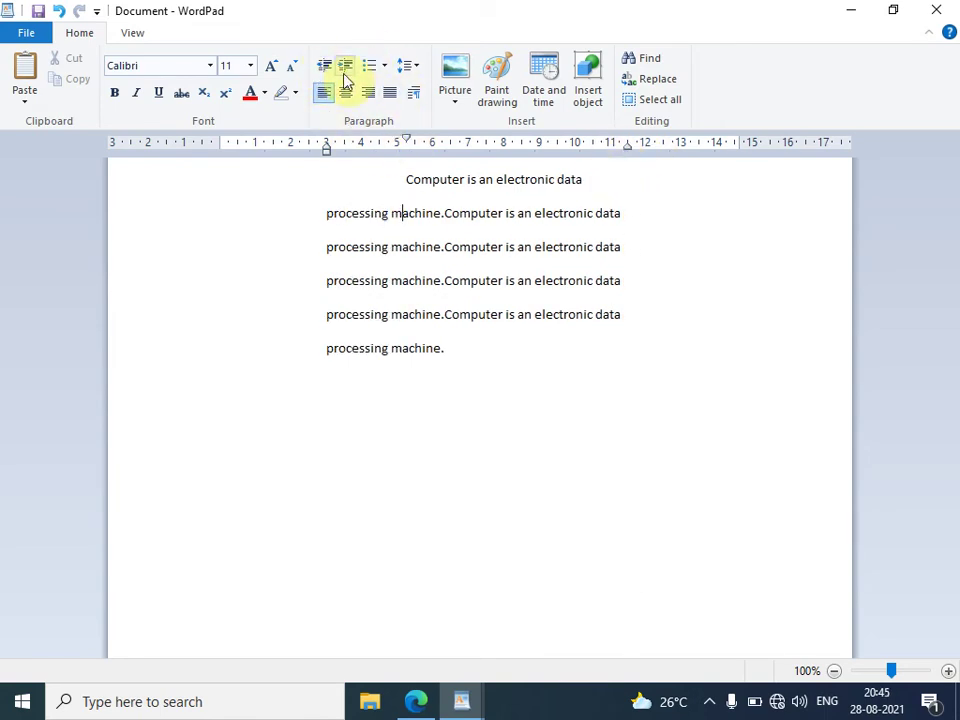
Step: View the Paragraph dialog's Tabs settings without changes, then delete all the paragraph text
click(412, 100)
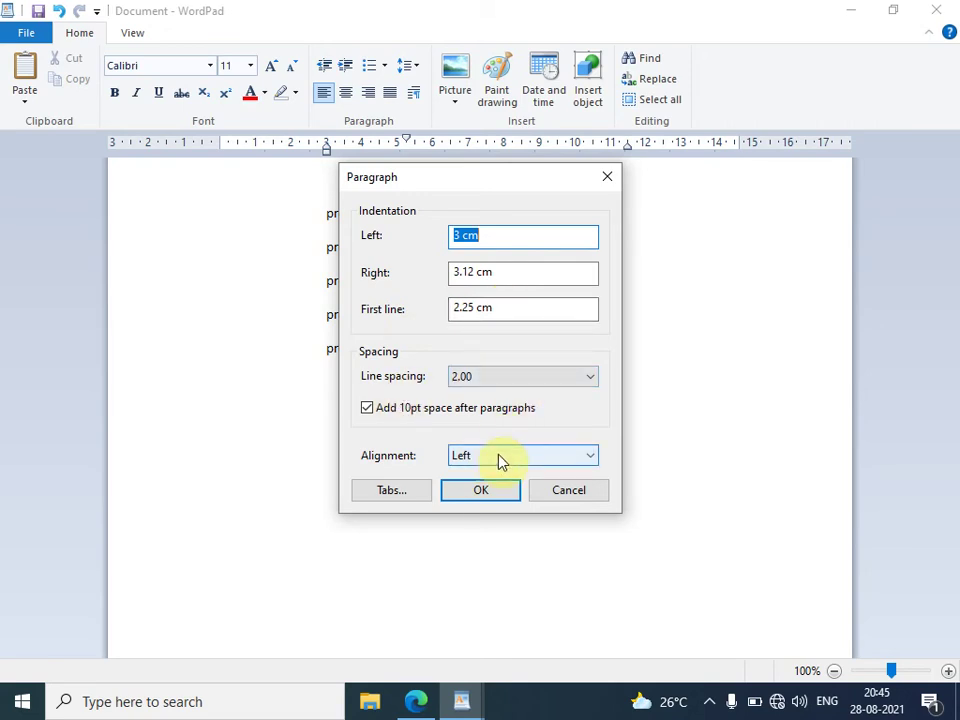
click(390, 490)
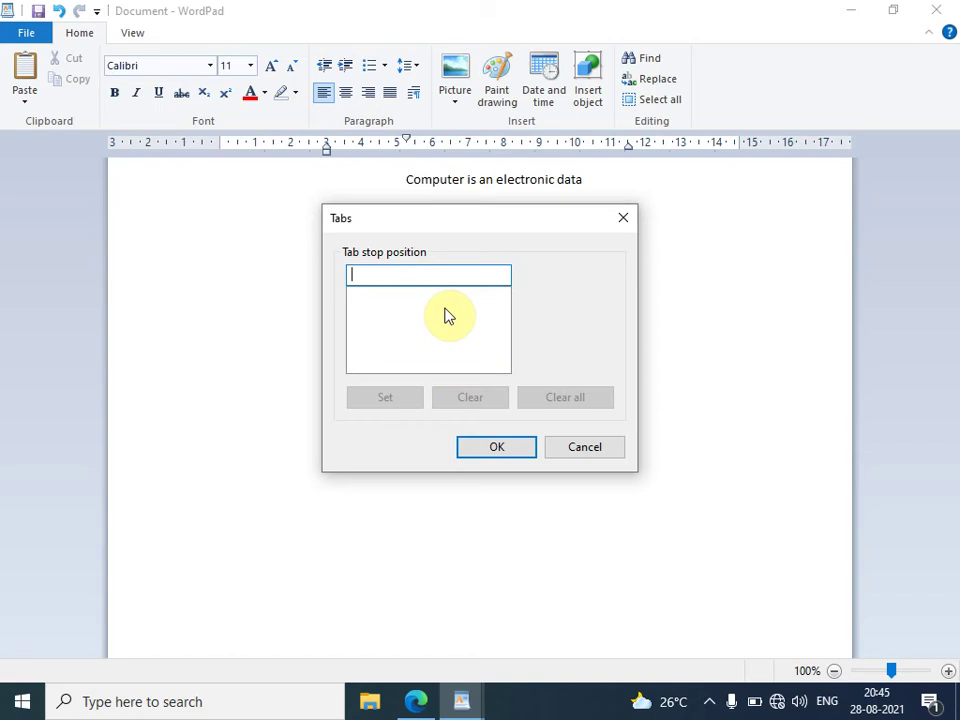
click(583, 446)
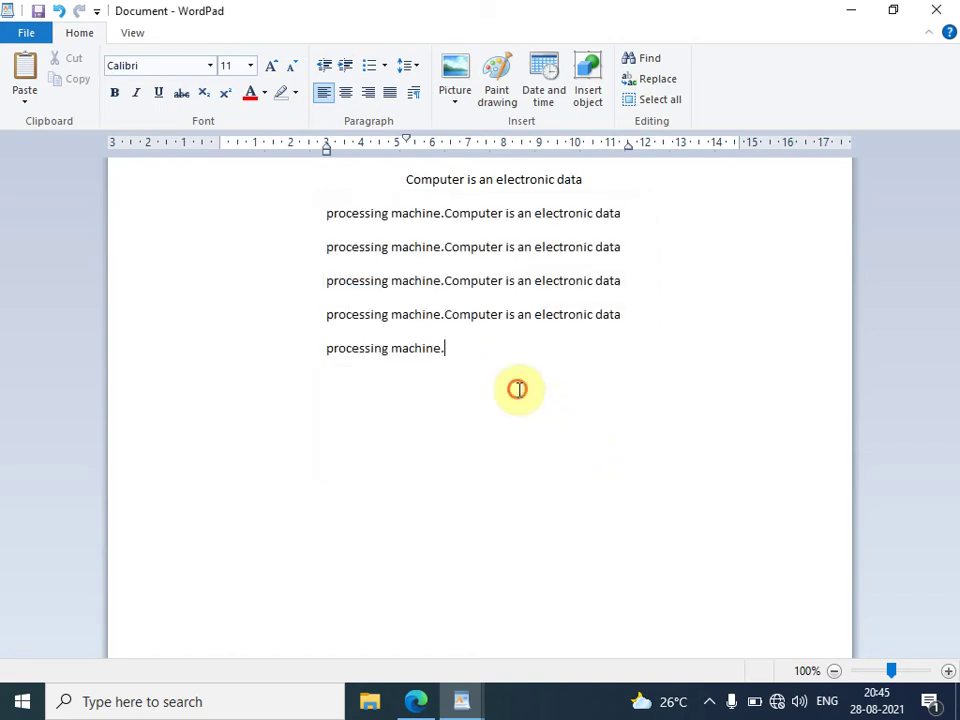
drag(517, 389, 205, 166)
key(BackSpace)
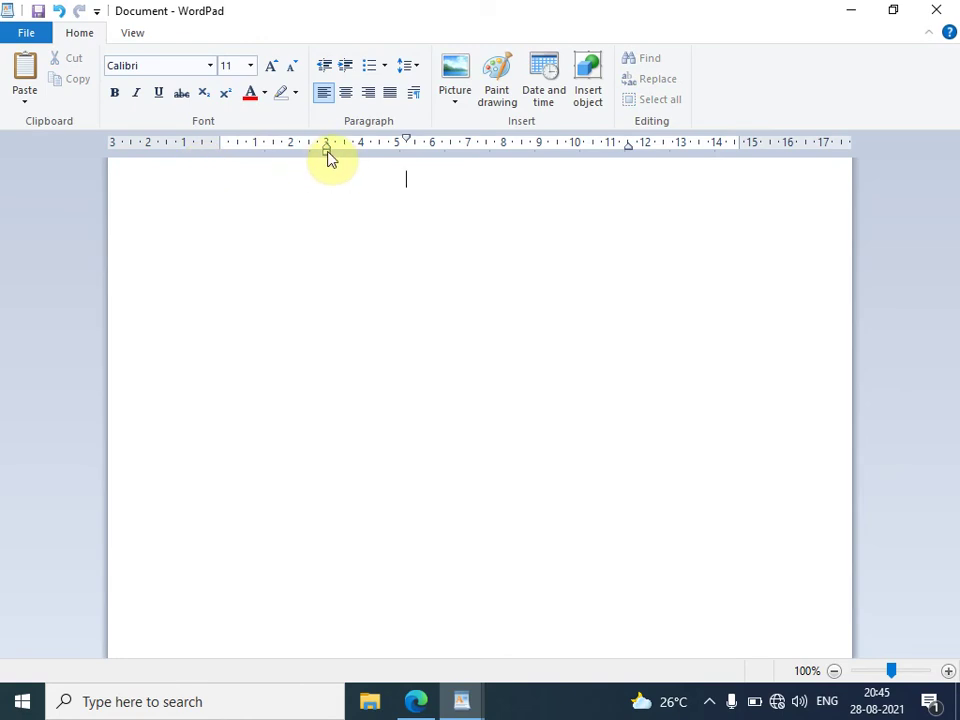
Step: Reset the left and first-line indents to 0 and set tab stops at about 2, 5.5 and 9 cm
drag(326, 150, 219, 156)
drag(300, 140, 221, 142)
click(287, 146)
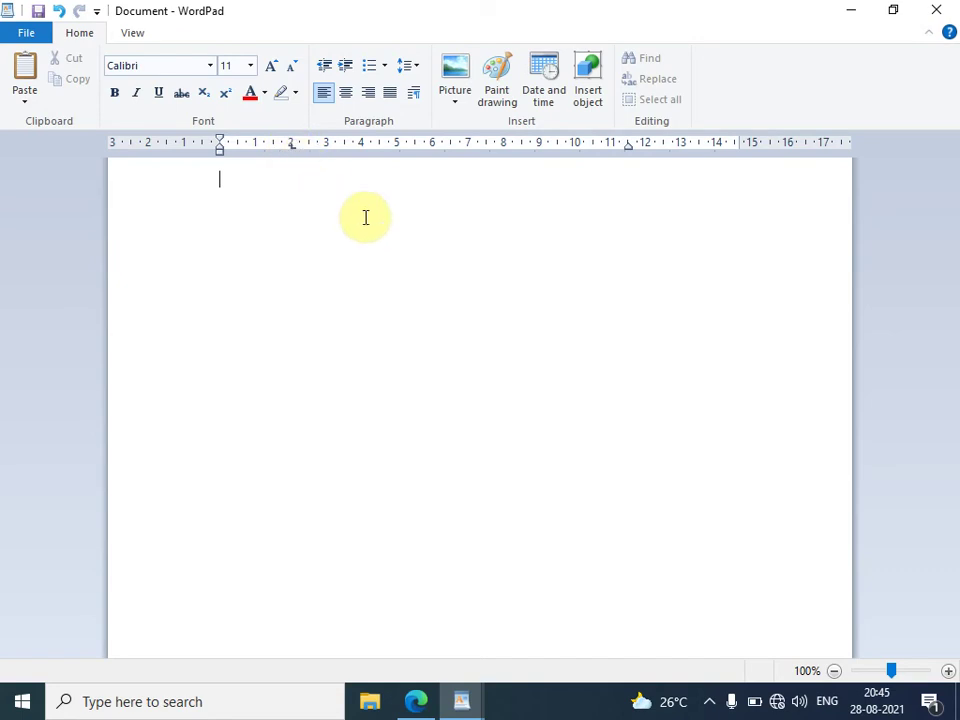
key(Tab)
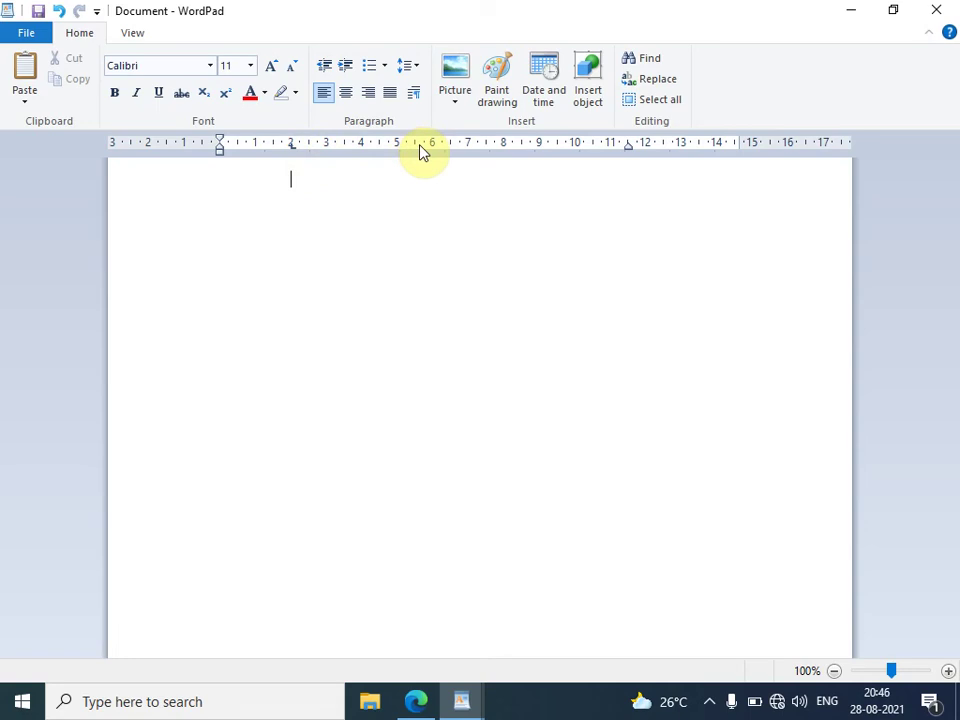
click(417, 146)
key(Tab)
click(538, 147)
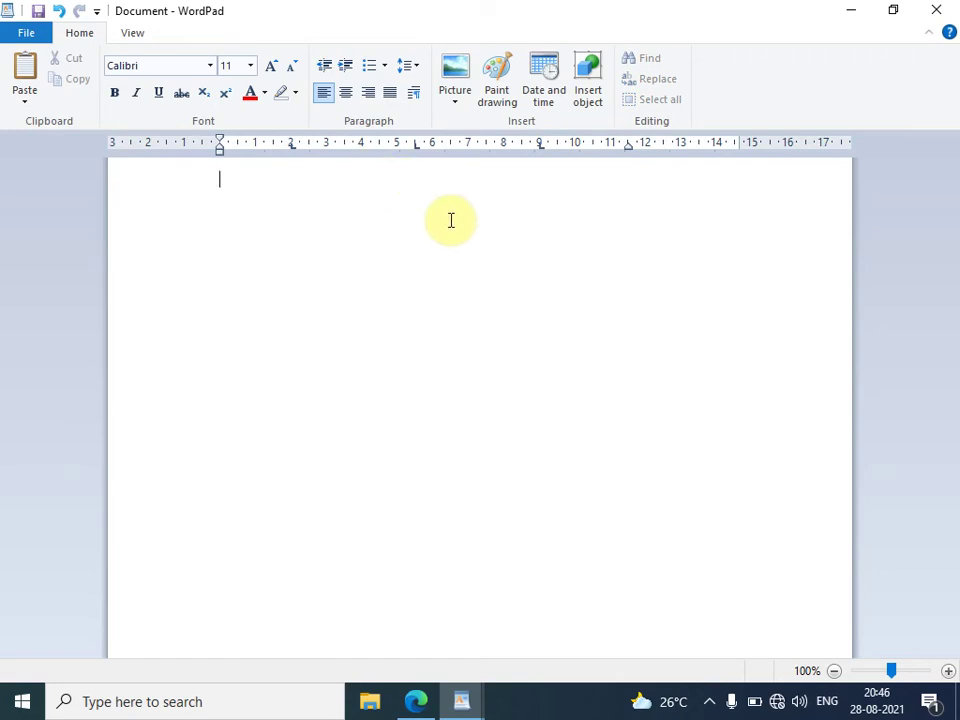
Step: Type the tab-separated header row: Roll NO, Name, Father's Name, Total
text(Rol)
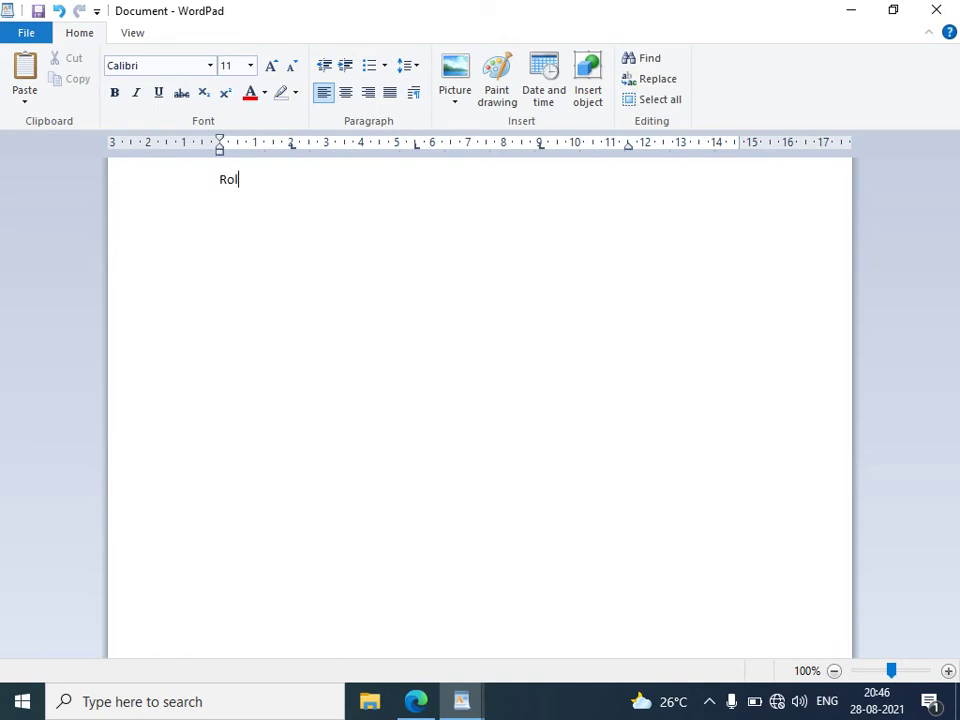
text(l NO)
key(Tab)
text(N)
text(ame)
key(Tab)
text(F)
text(ather')
text(s Name	)
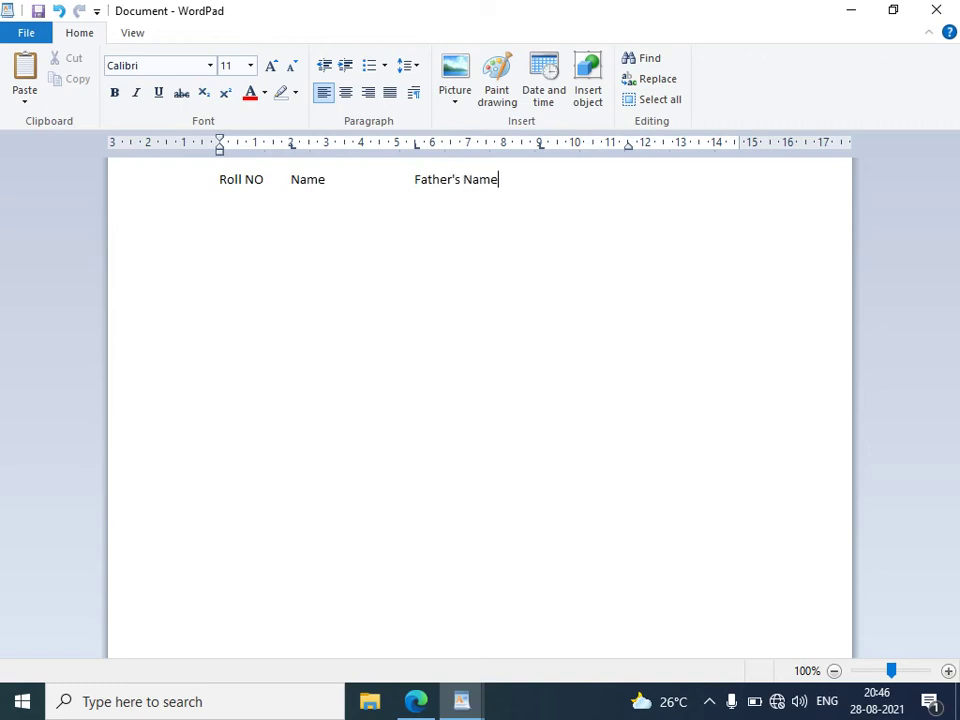
text(Tota)
text(l)
Step: Add row 1 with roll number 1, the student's and father's names, and total 300
key(Return)
text(1)
key(Tab)
text(shok)
key(Tab)
text(M)
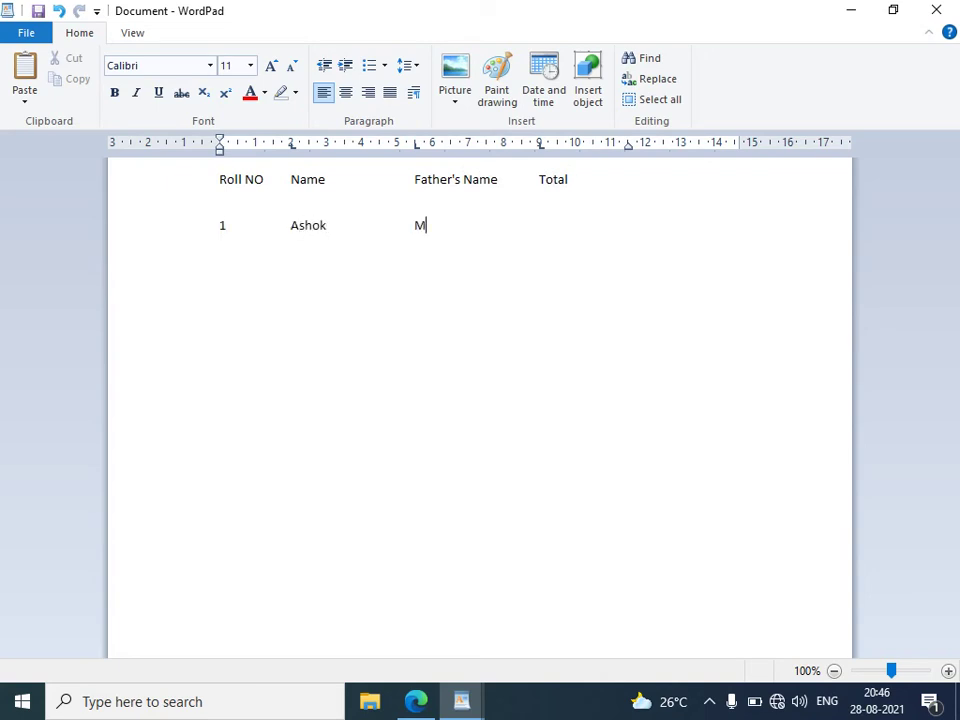
text(ahesh)
key(Tab)
text(300)
Step: Add row 2 with roll number 2, both names and total 350, then select the table
key(Return)
text(2)
key(Tab)
text(R)
text(amesh)
key(Tab)
text(S)
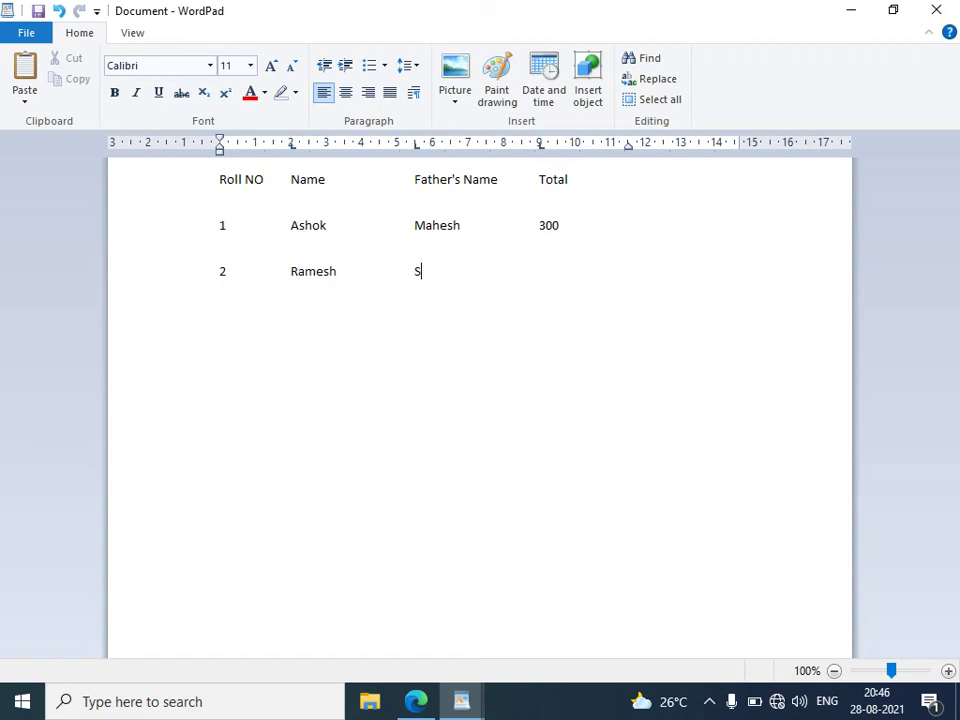
text(uresh)
key(Tab)
text(350)
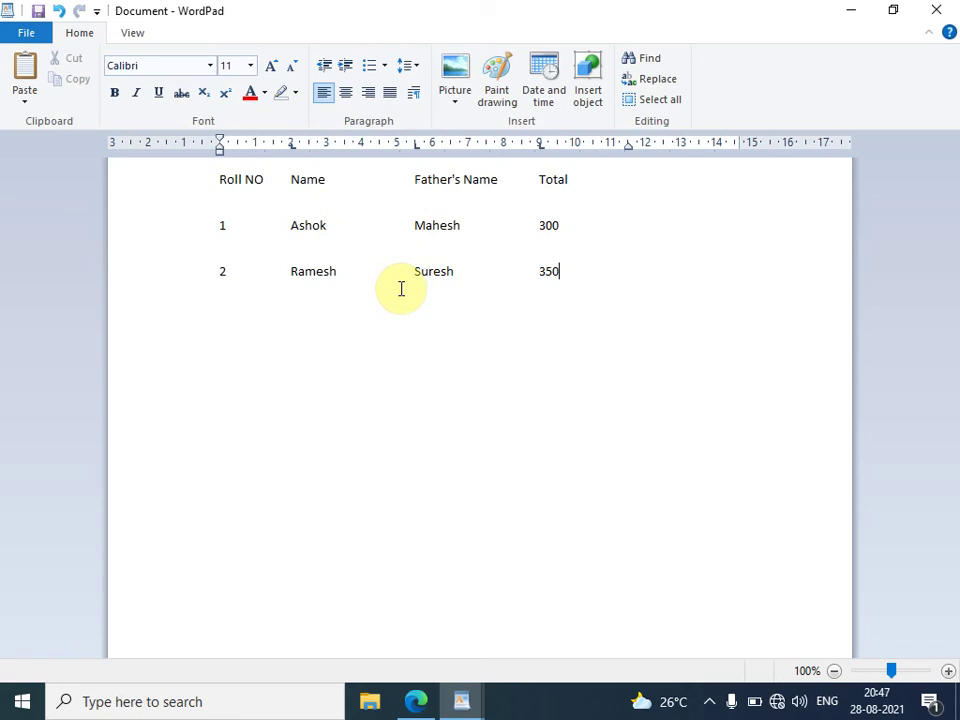
mouse_move(574, 277)
mouse_down()
mouse_move(334, 183)
mouse_move(186, 182)
mouse_up()
Step: Delete the student table, remove the 2 cm tab stop, and turn off numbering
key(Delete)
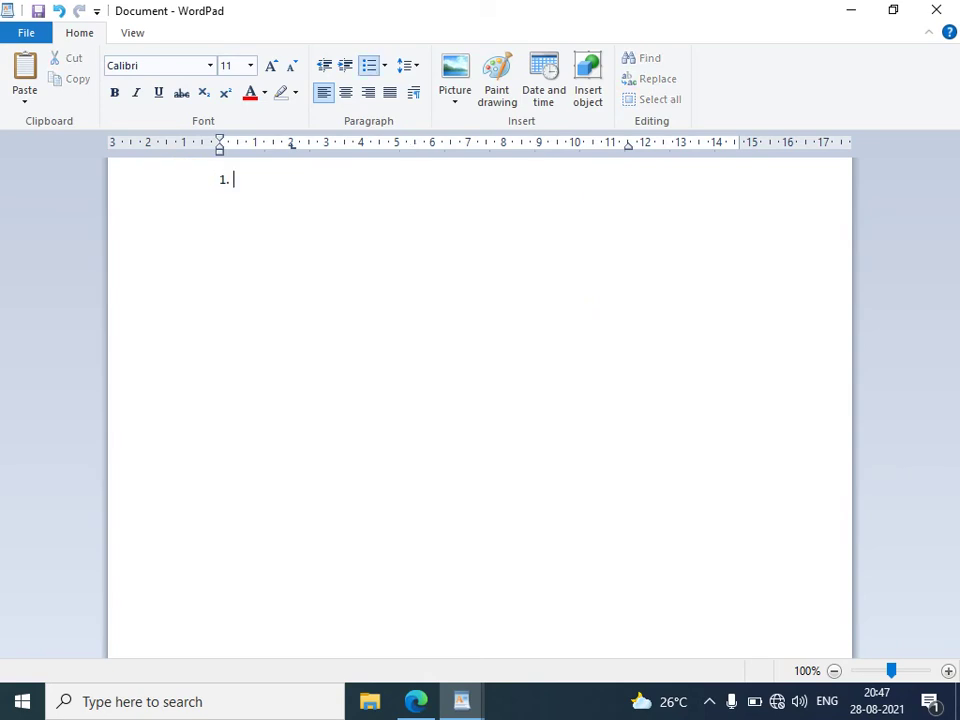
drag(292, 146, 294, 264)
click(368, 68)
Step: Type a centred 'Resume' heading, enlarged to 22 pt and underlined
click(345, 92)
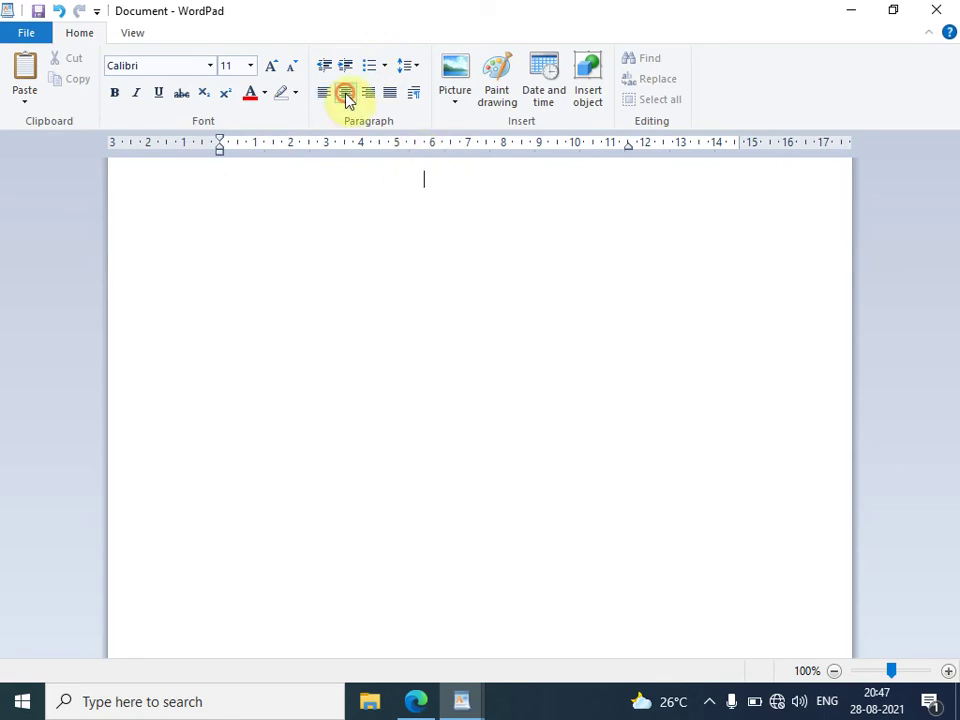
text(R)
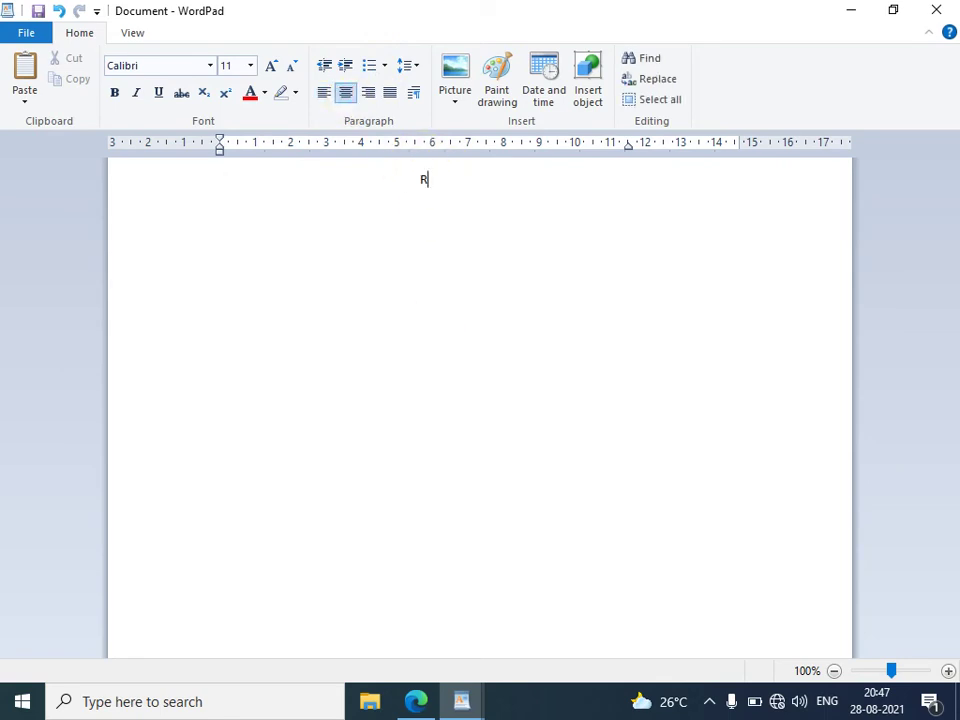
text(esume)
drag(451, 187, 368, 178)
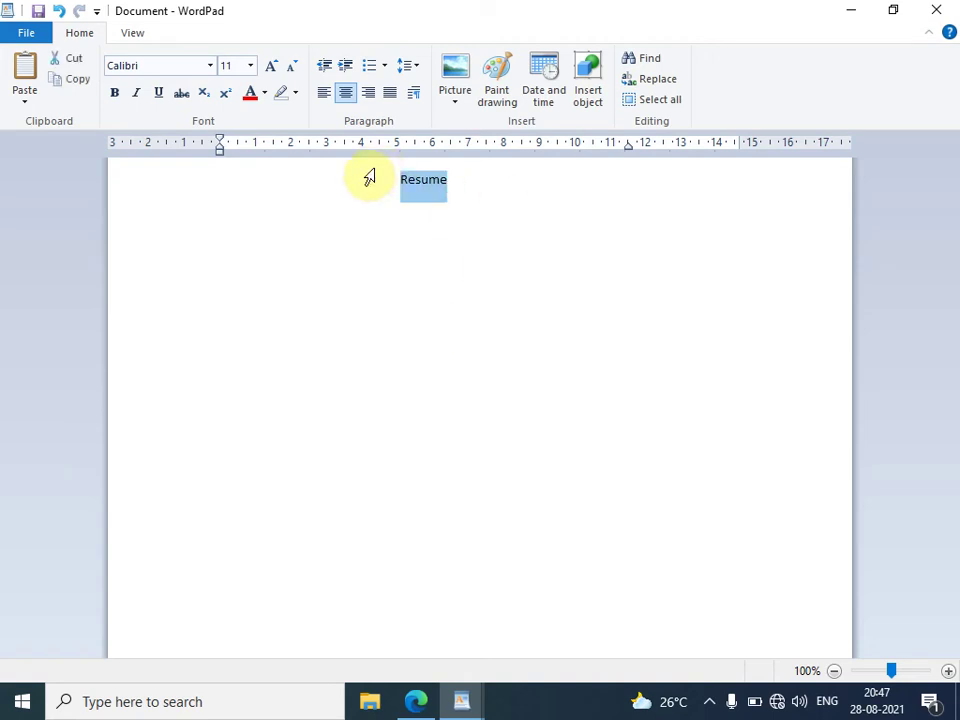
click(271, 70)
click(271, 70)
click(271, 70)
click(271, 70)
click(271, 70)
click(271, 70)
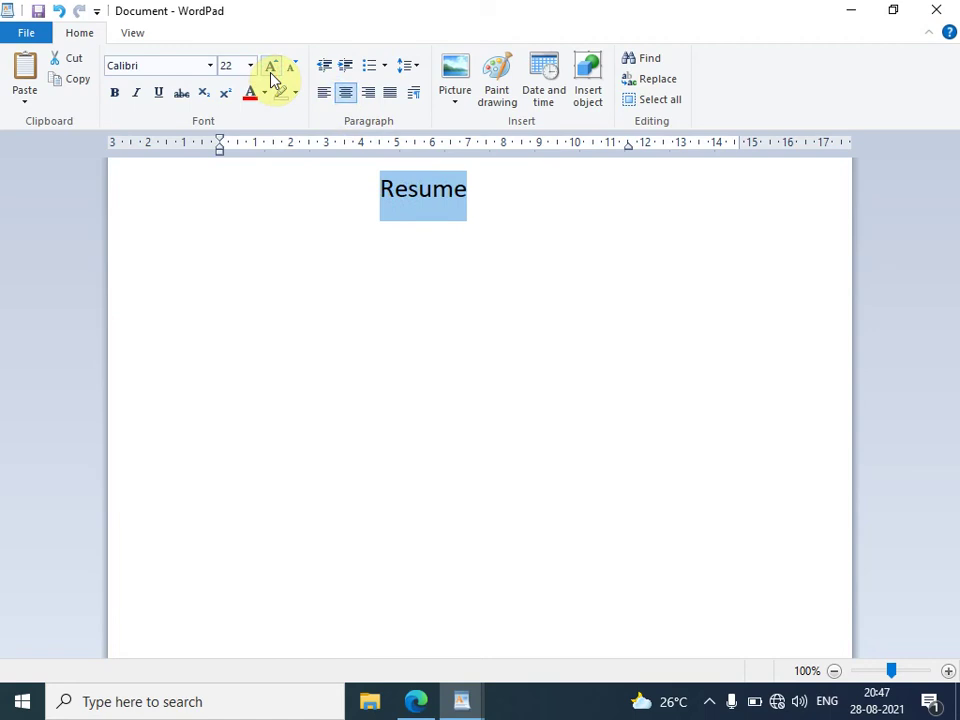
click(164, 101)
Step: Start a new line below it with underline off, size 12, left-aligned
click(495, 212)
key(Return)
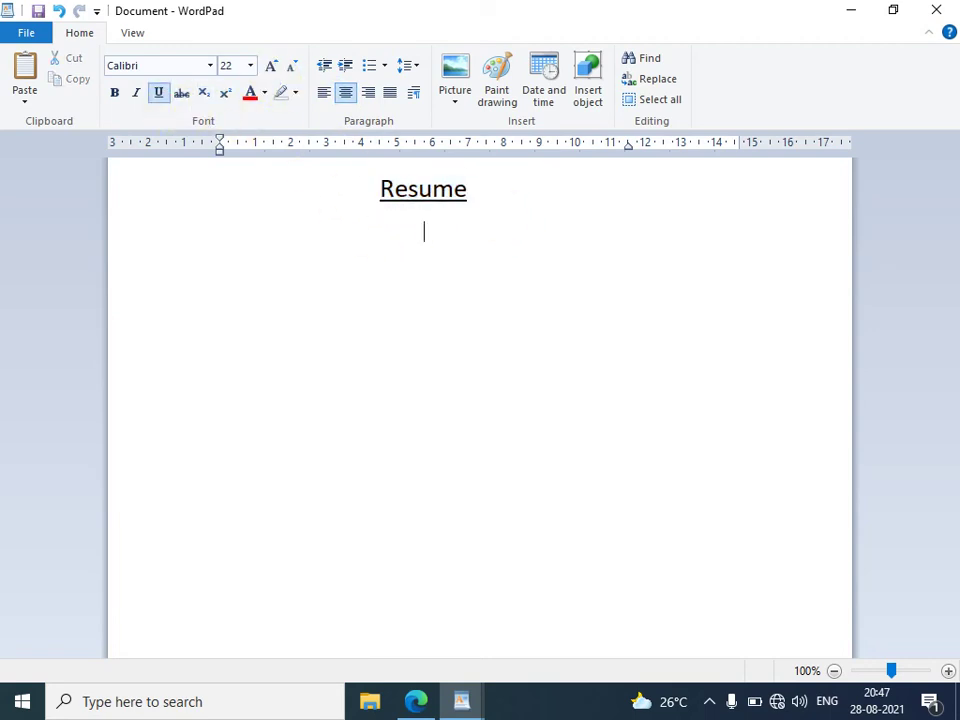
click(160, 96)
click(250, 65)
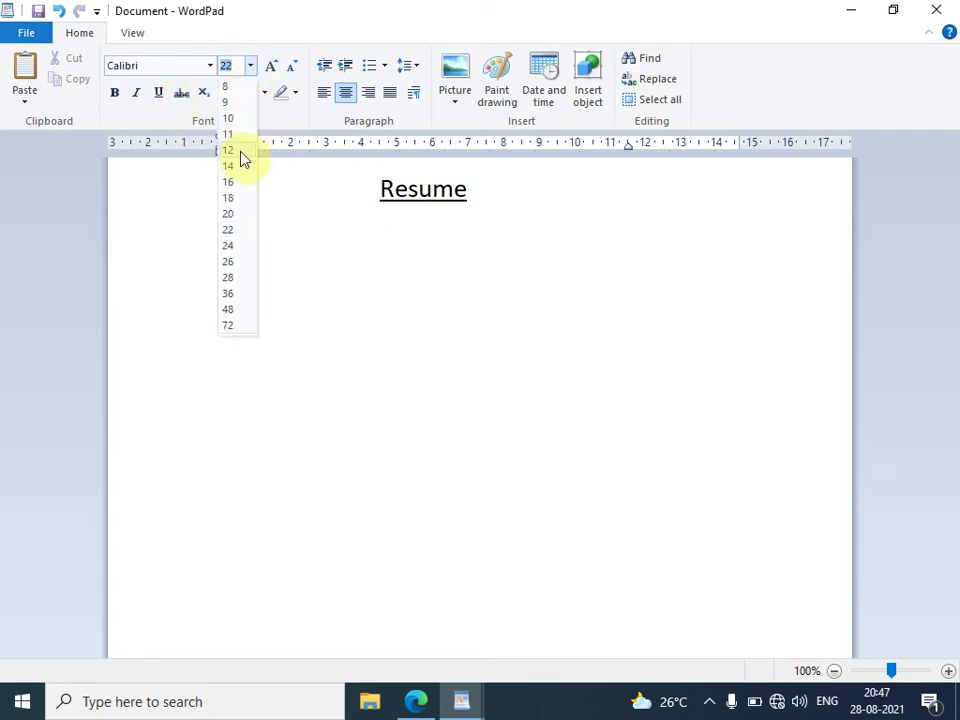
click(240, 151)
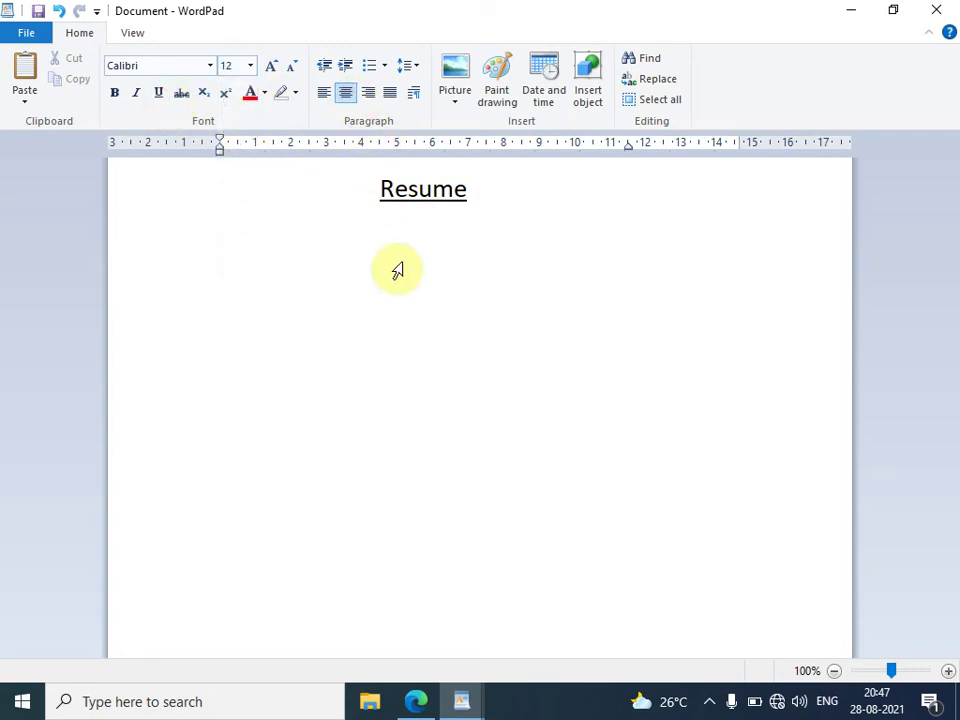
click(323, 93)
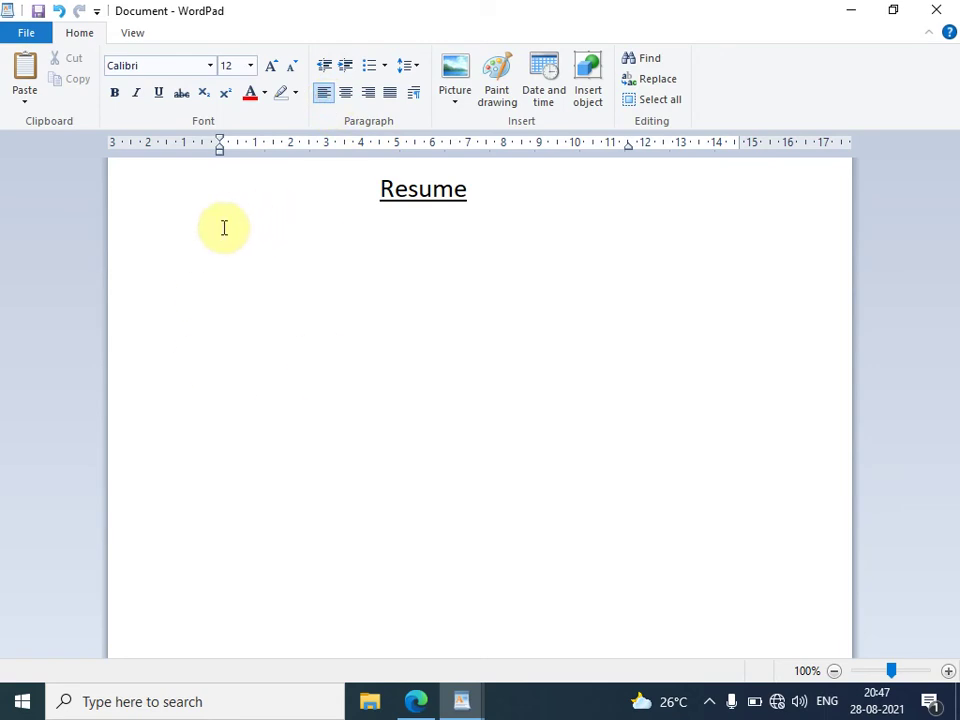
Step: Add tab stops at 5.5 and 7.5 cm and type tab-aligned 'Name :' with a name and 'Father's name :' lines
click(417, 145)
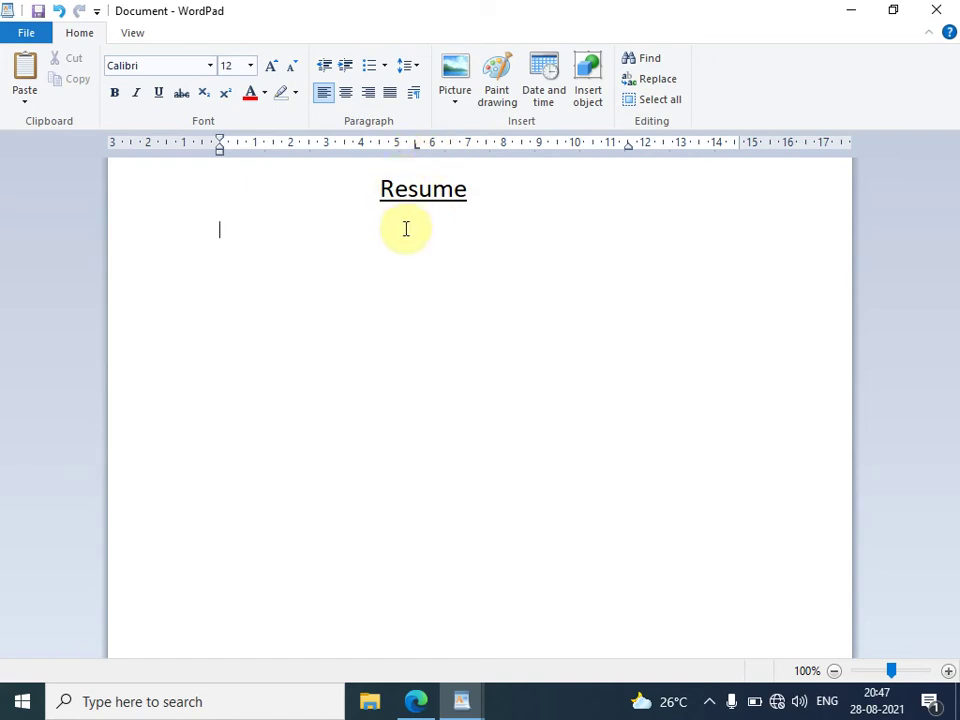
click(488, 145)
text(Name)
text(:		)
text(Ami)
text(t )
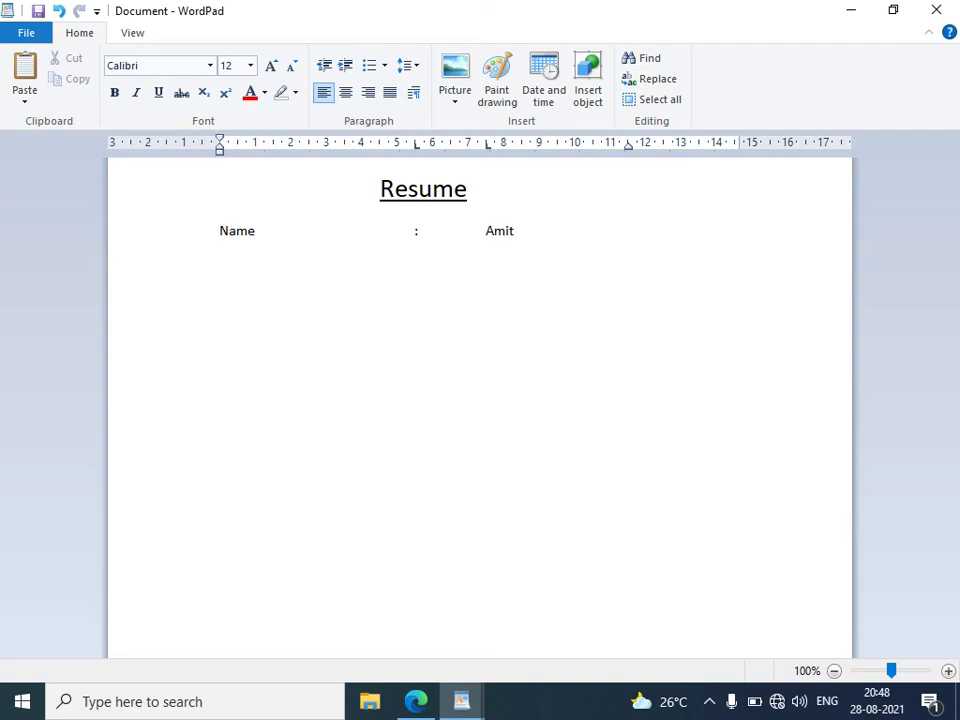
text(Fathe)
text(r's )
text(name)
key(Tab)
key(Tab)
text(:)
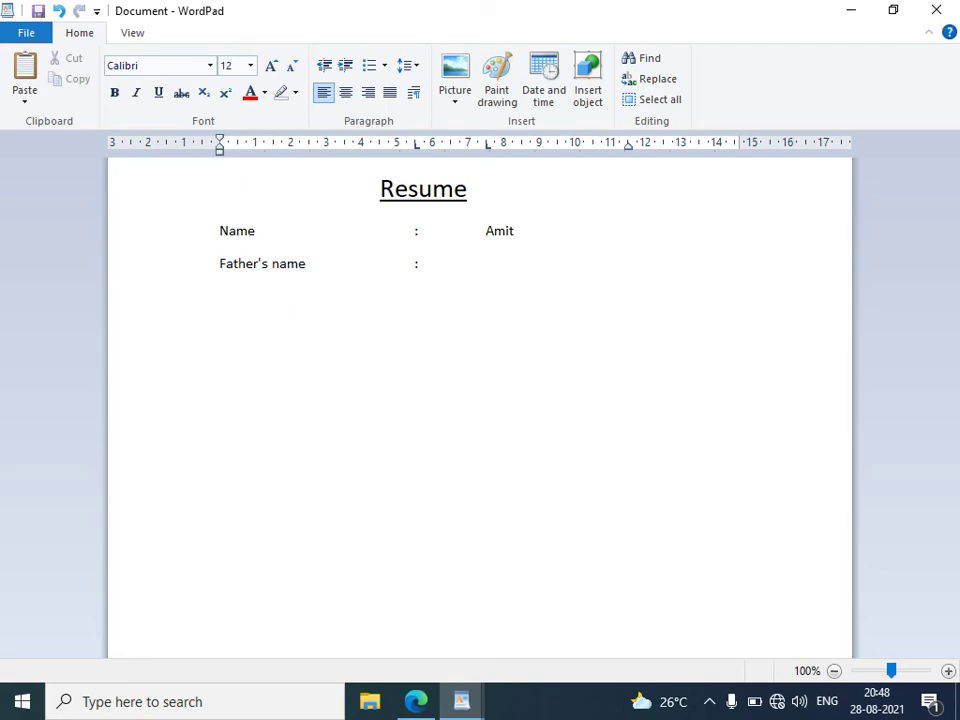
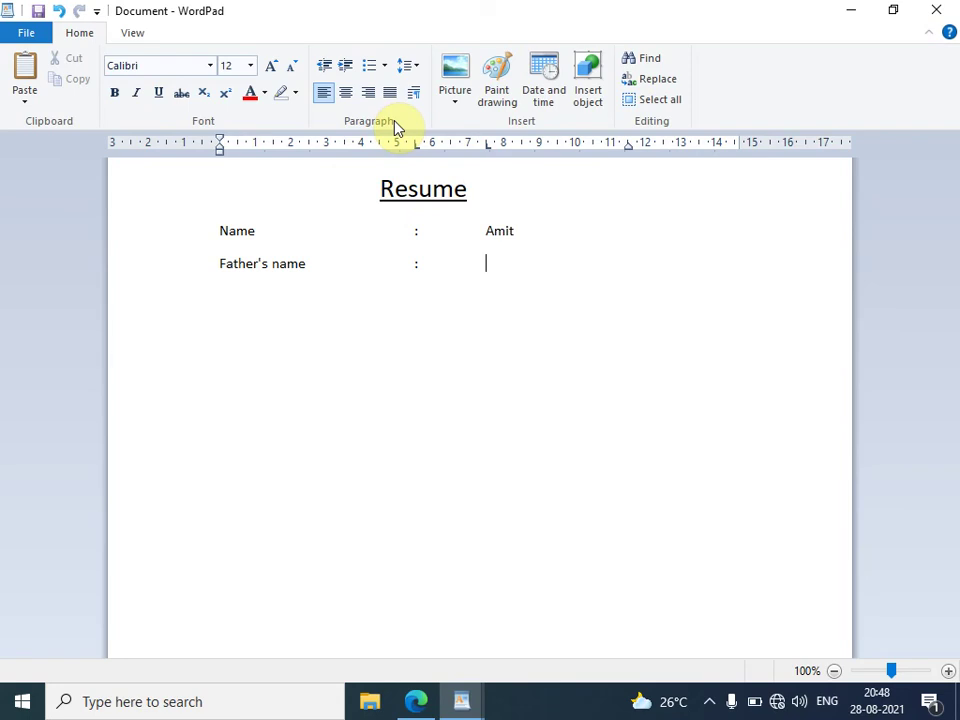
Step: Insert the IMG picture from the Pictures > 2021-08-27 folder into the resume
click(457, 80)
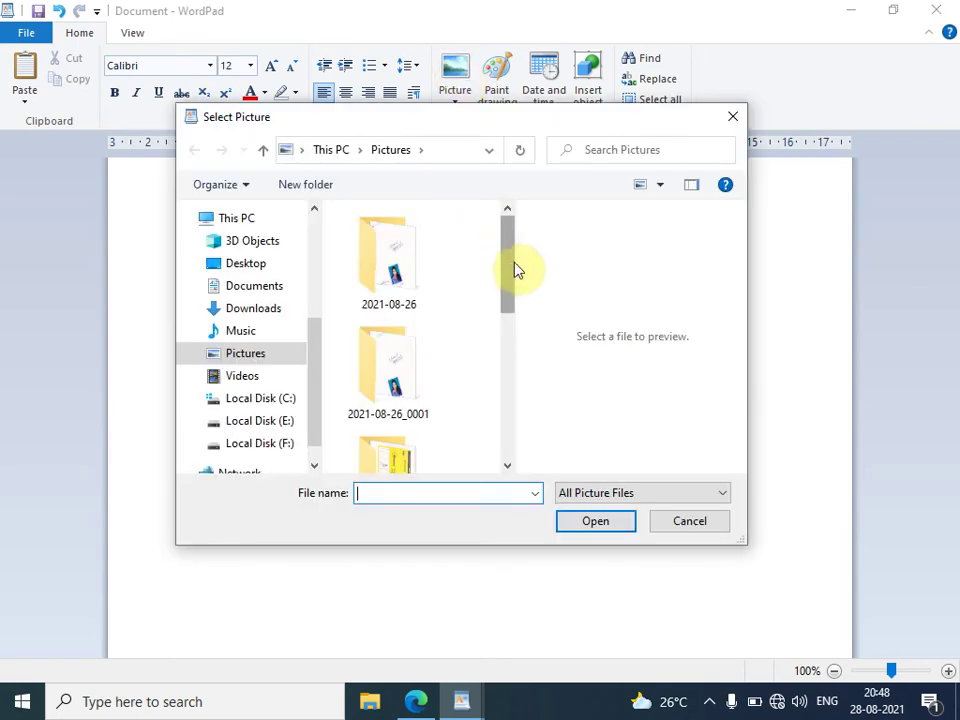
drag(510, 261, 508, 352)
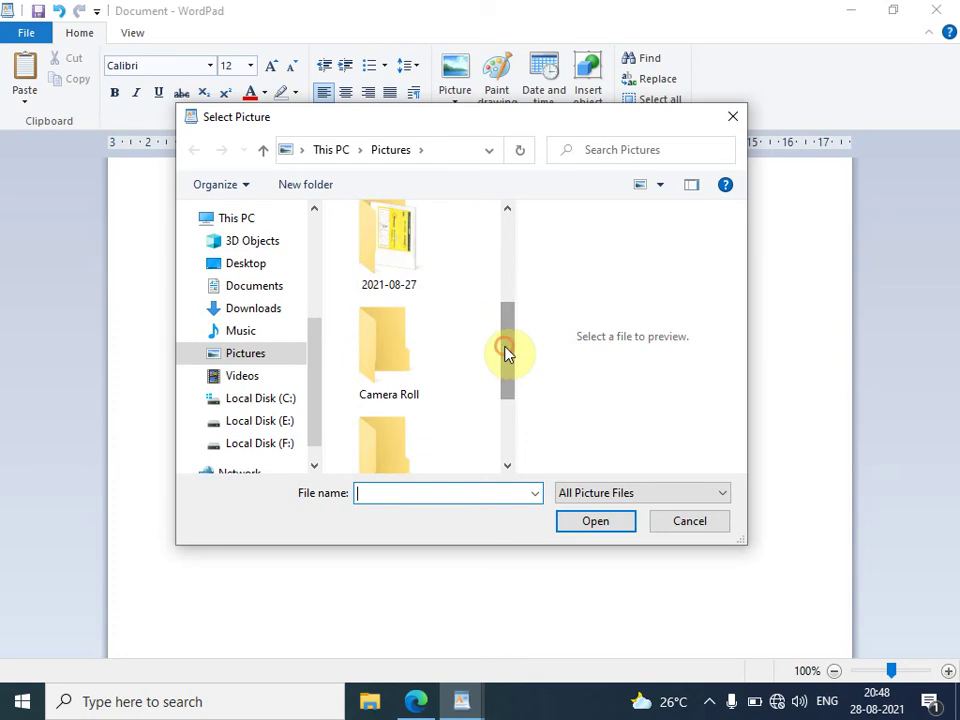
click(396, 264)
double_click(396, 264)
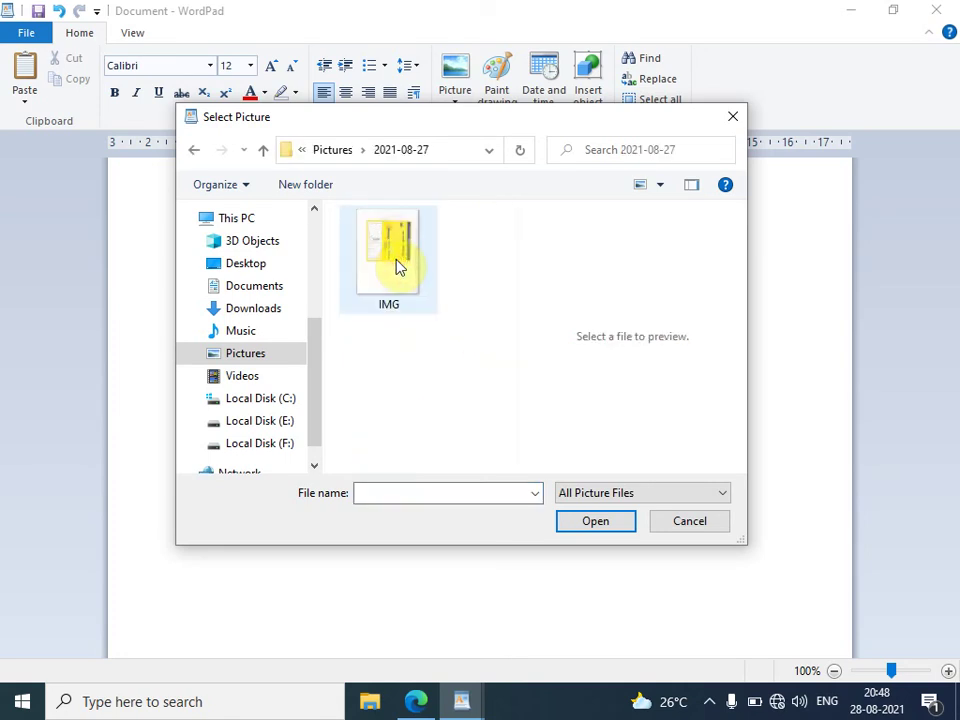
click(396, 264)
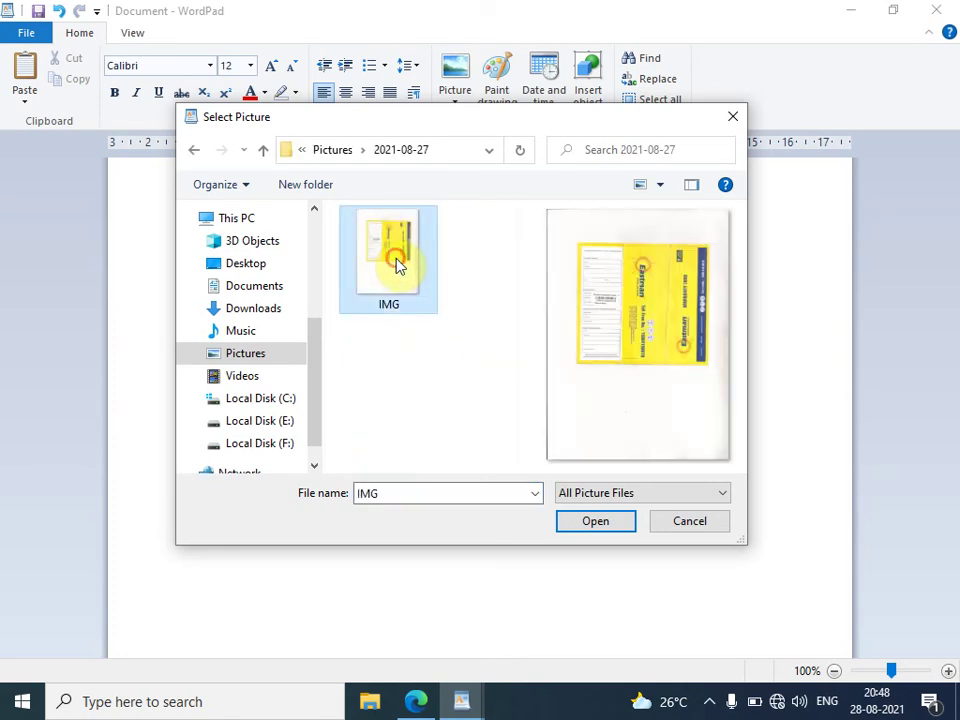
click(609, 521)
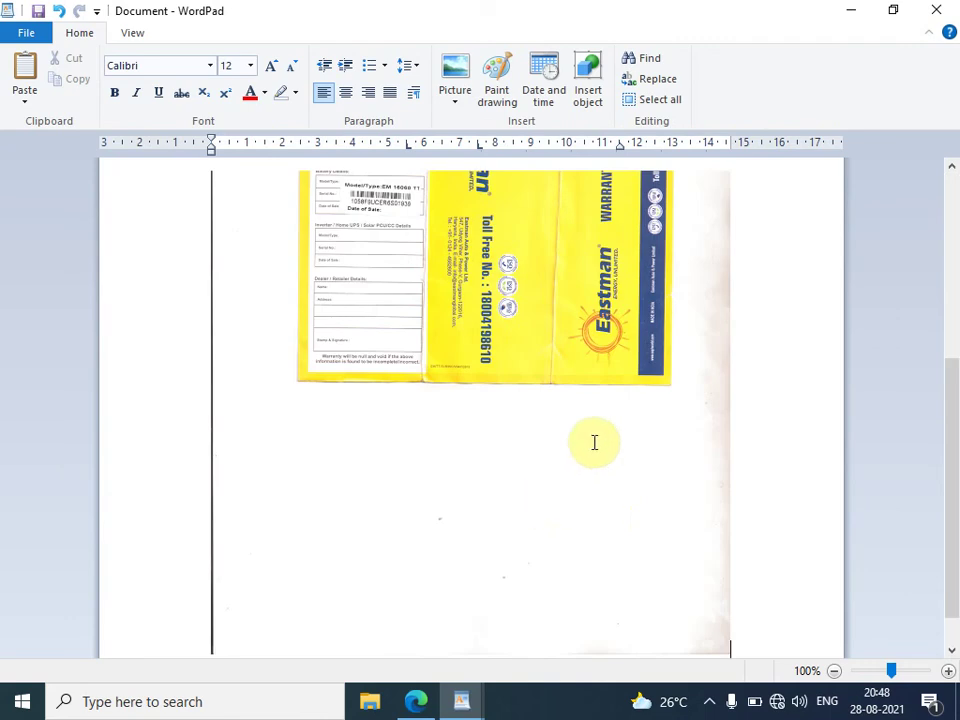
Step: Shrink the inserted warranty-card picture from near-full-page to a small size
click(953, 408)
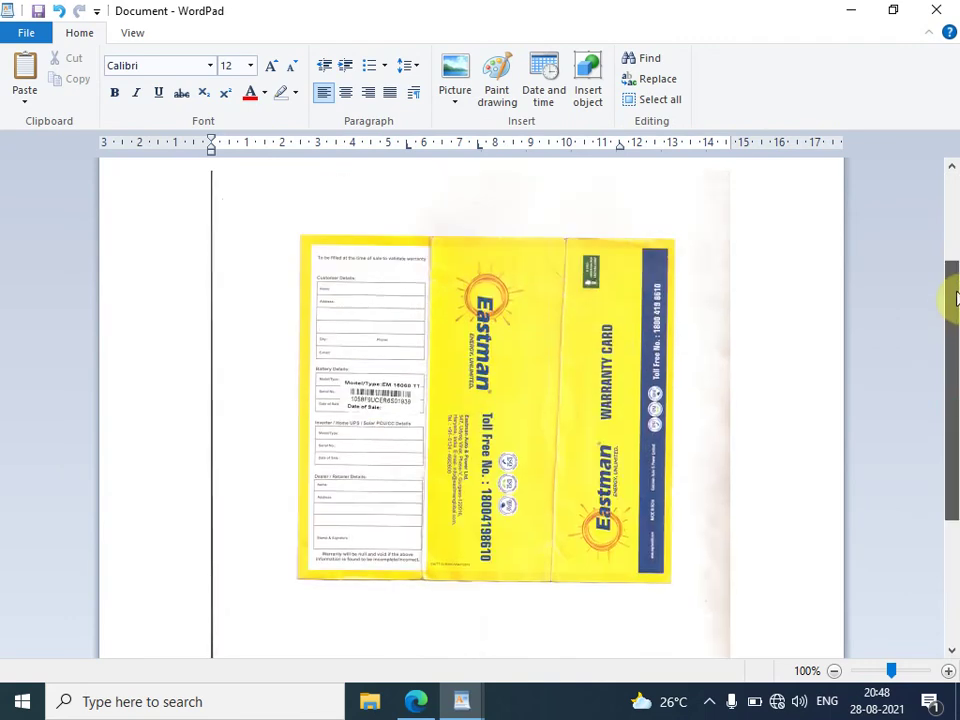
drag(953, 408, 949, 272)
click(683, 255)
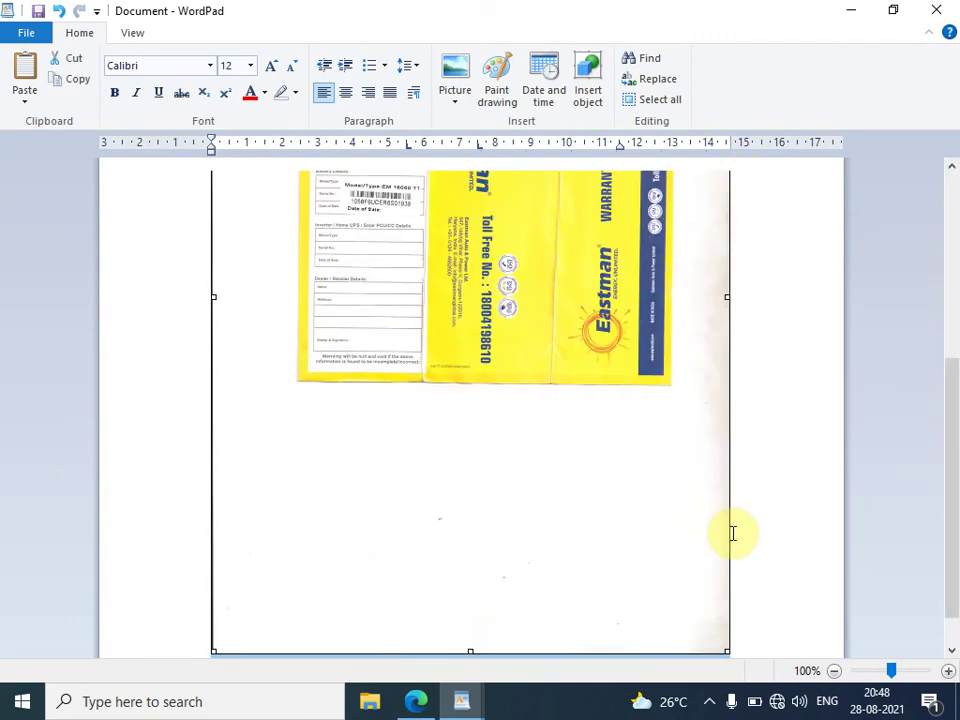
drag(726, 650, 424, 430)
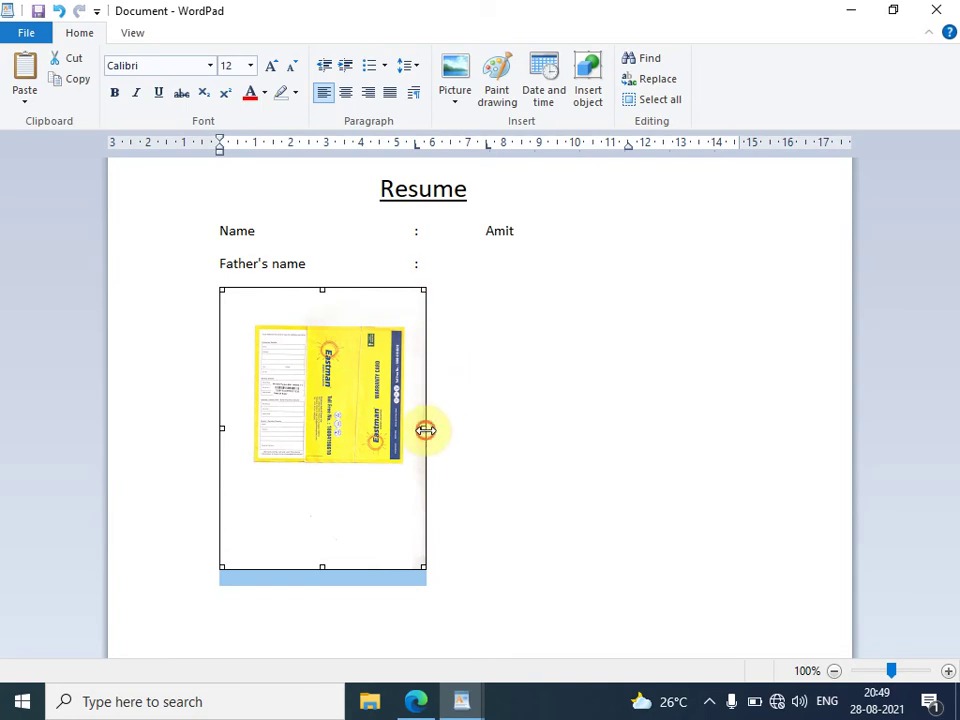
Step: Widen the picture's frame to reach nearly the page middle, then return to the text
drag(426, 430, 374, 398)
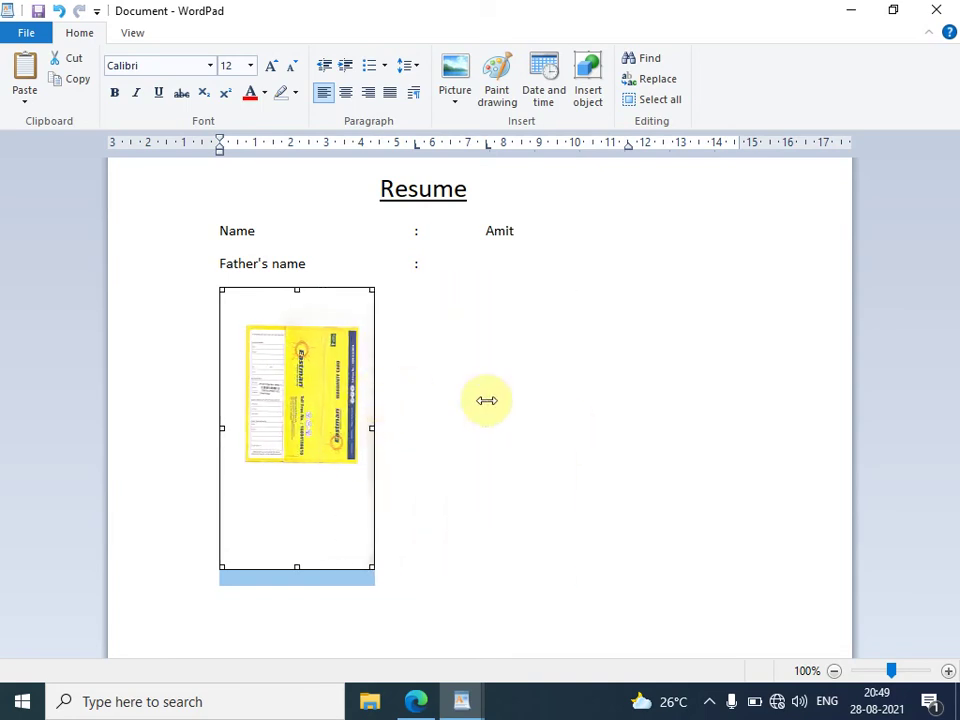
drag(486, 400, 466, 410)
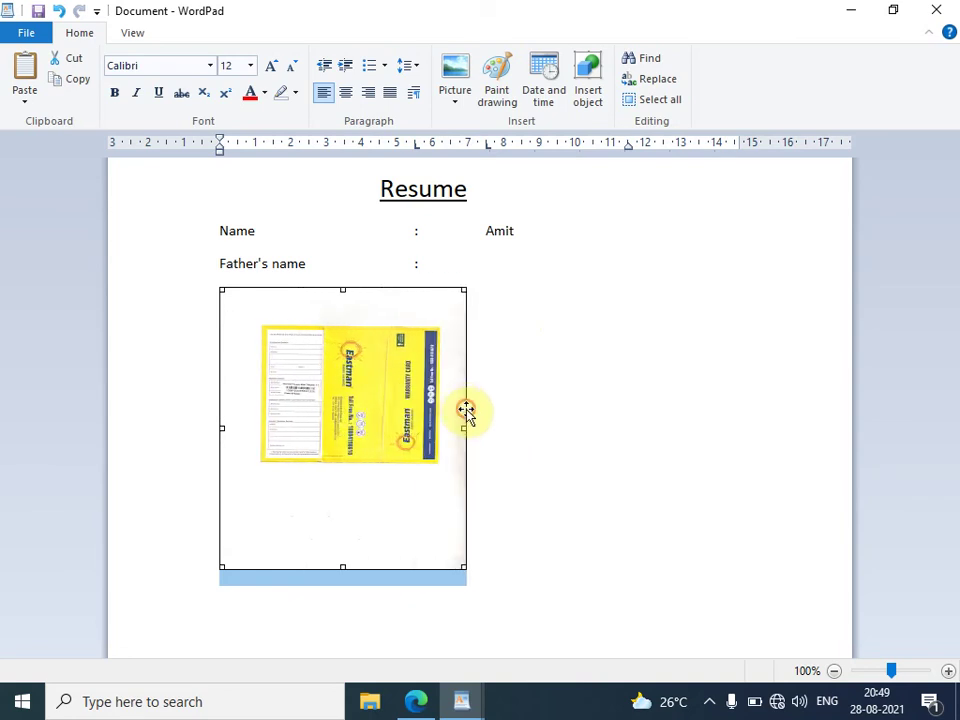
click(541, 391)
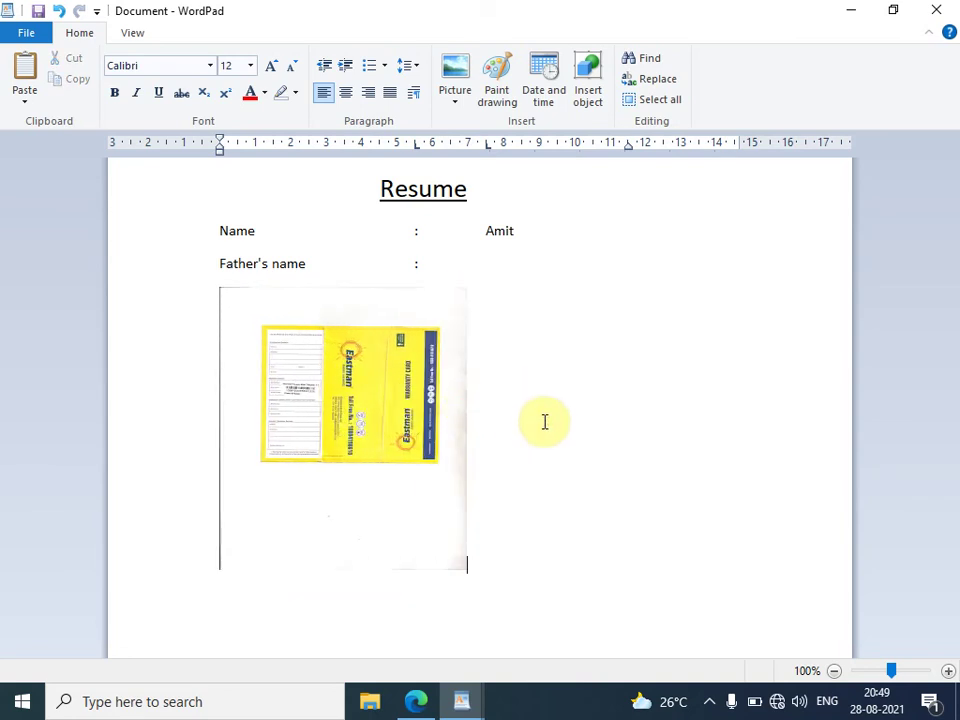
Step: Embed a new Paint drawing with a black freehand pen stroke and an airbrush spray stroke
click(497, 93)
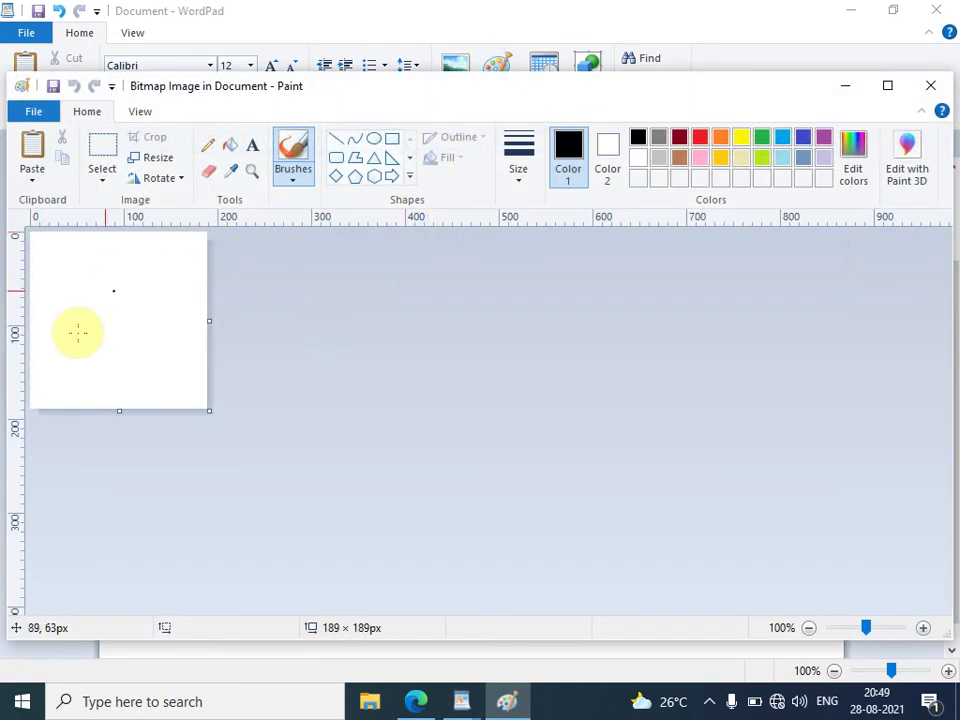
drag(66, 318, 128, 306)
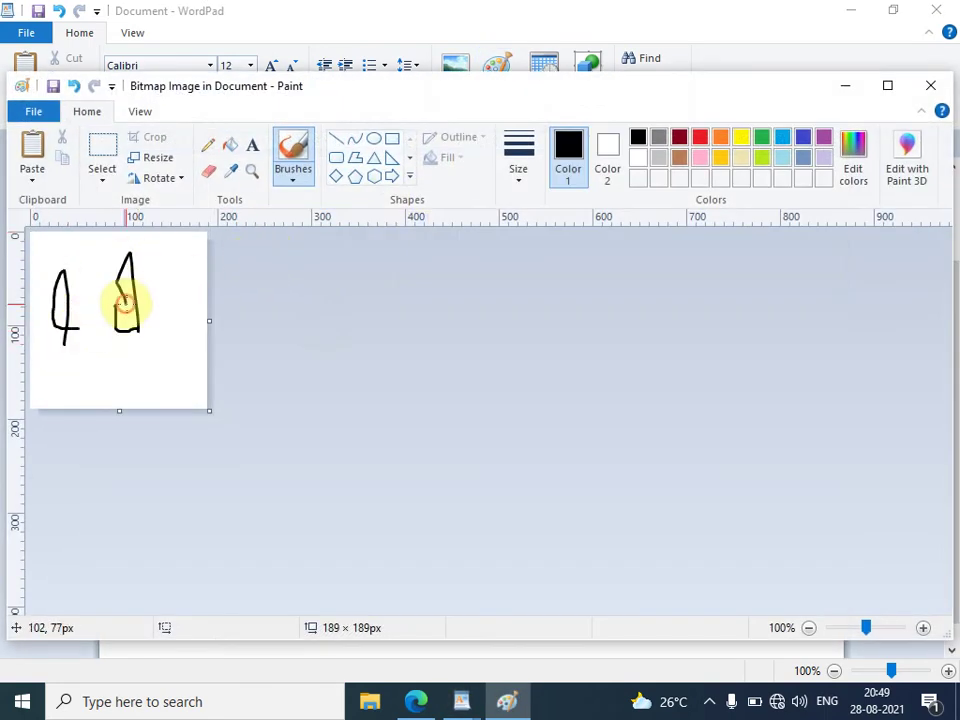
click(306, 168)
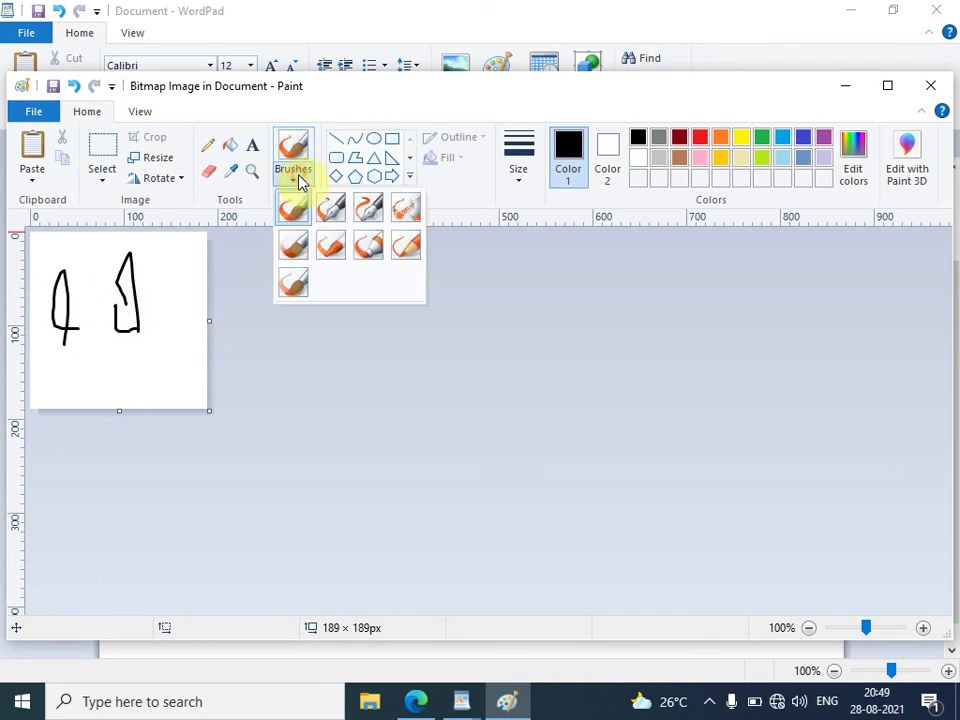
click(405, 208)
drag(78, 308, 180, 318)
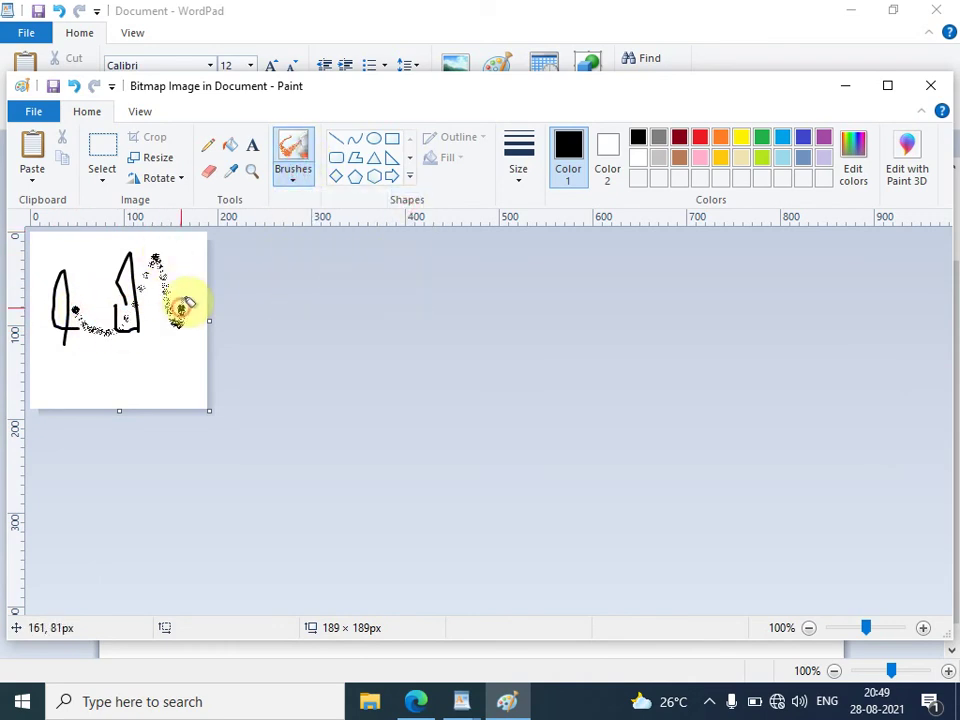
click(34, 113)
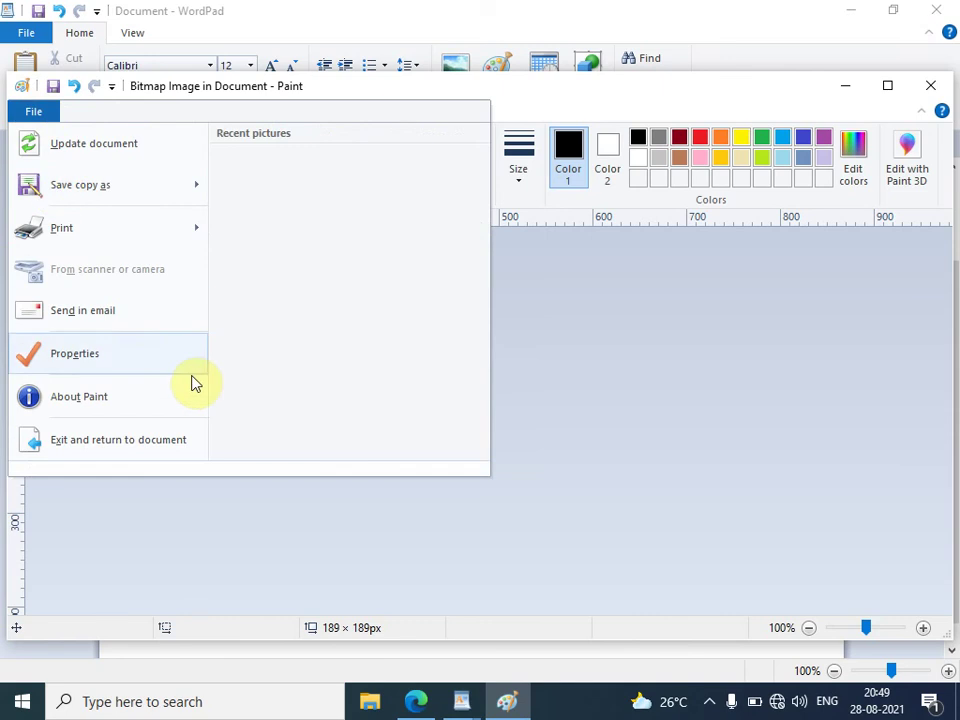
click(145, 441)
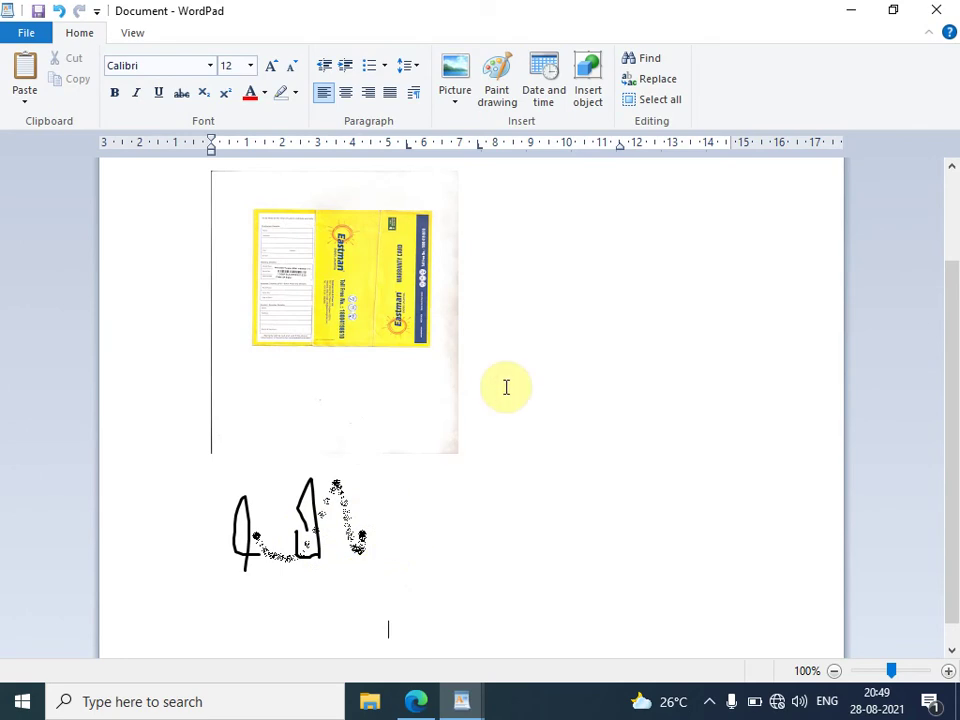
Step: Insert the date in the 'Saturday, 28 August, 2021' format
click(540, 92)
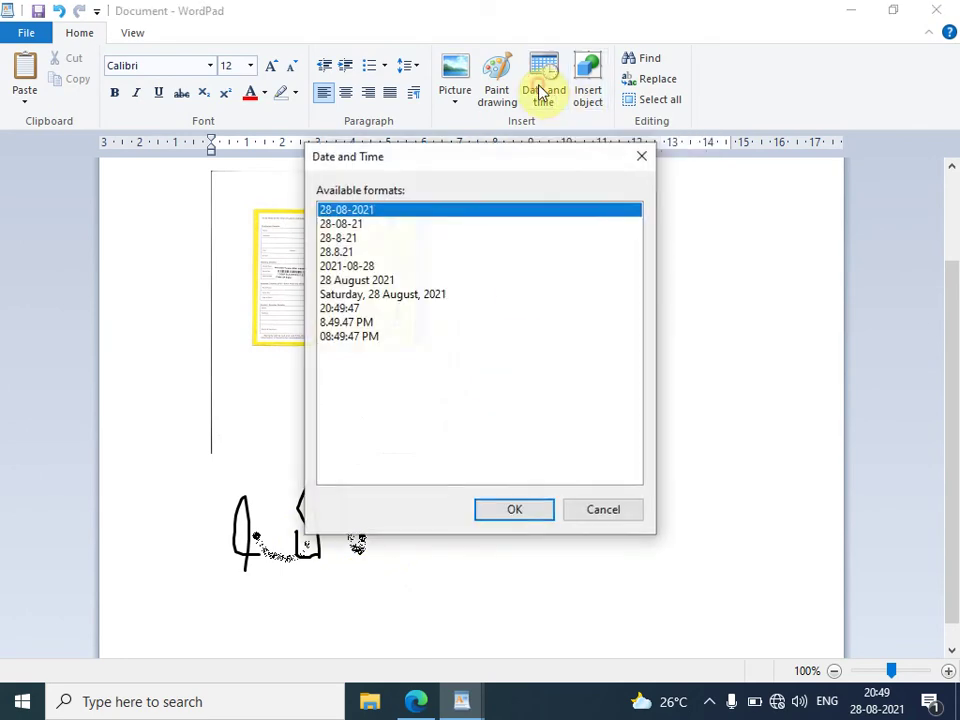
click(363, 296)
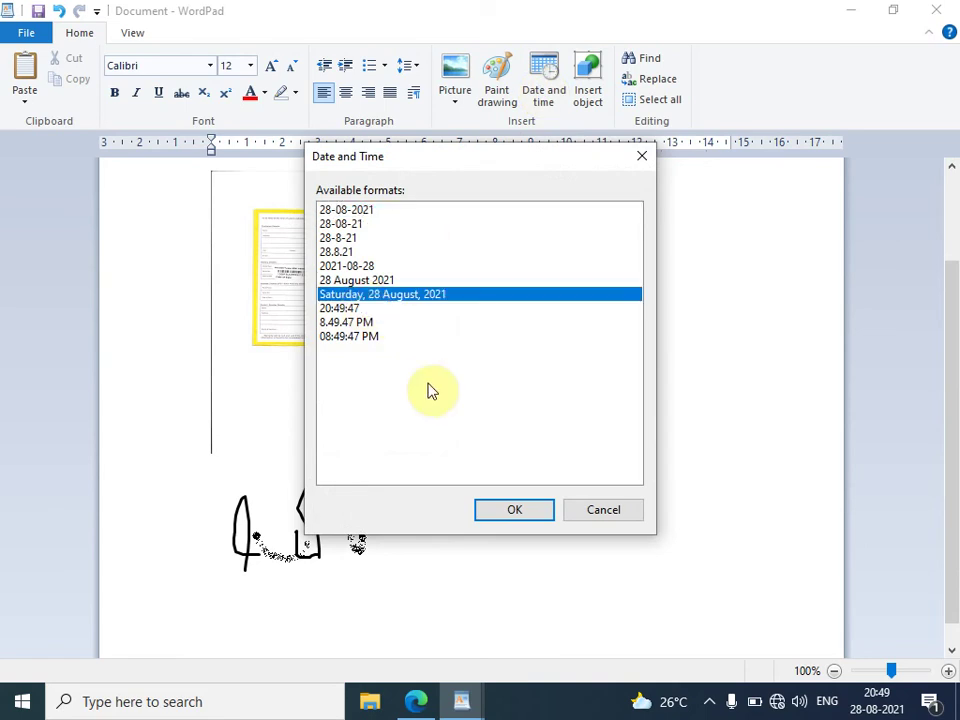
click(510, 509)
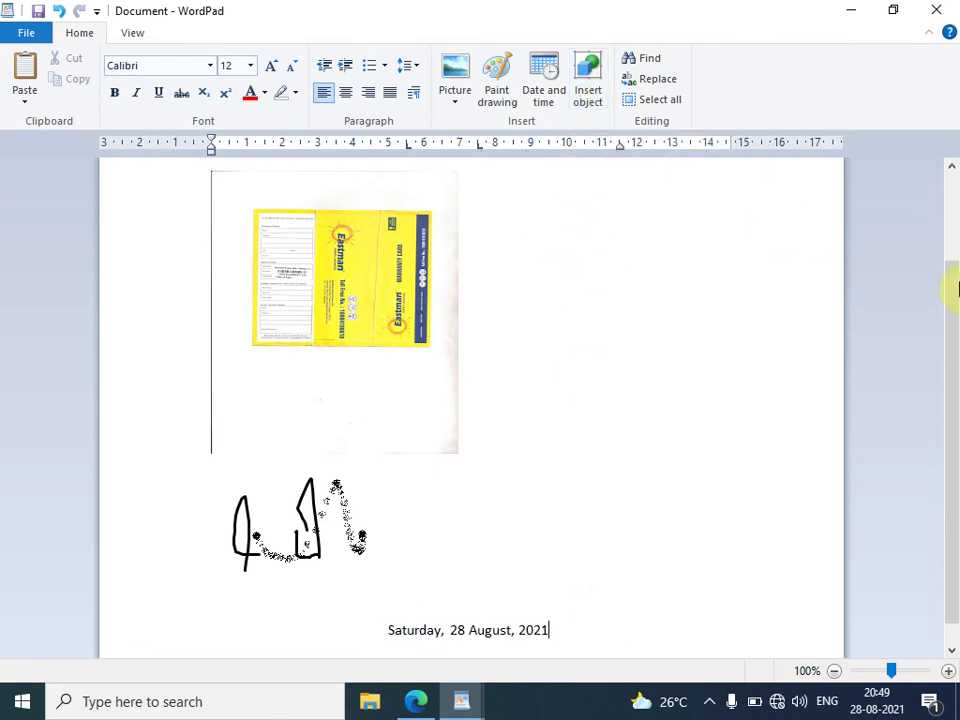
Step: Add an empty line after the Father's name colon
mouse_move(951, 306)
mouse_down()
mouse_move(953, 75)
mouse_move(951, 160)
mouse_up()
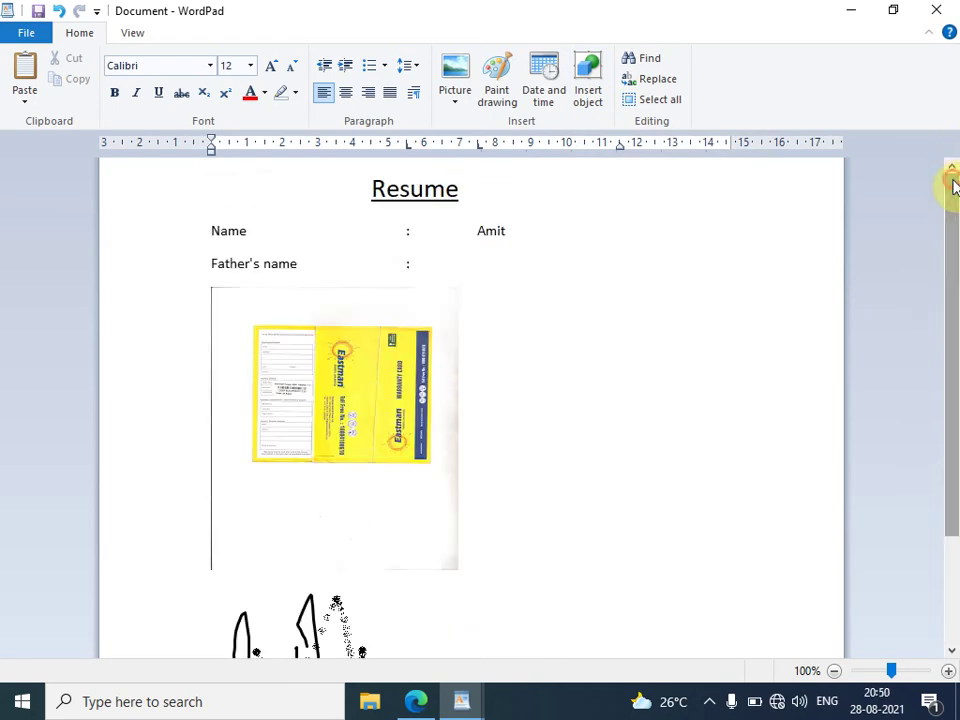
click(478, 270)
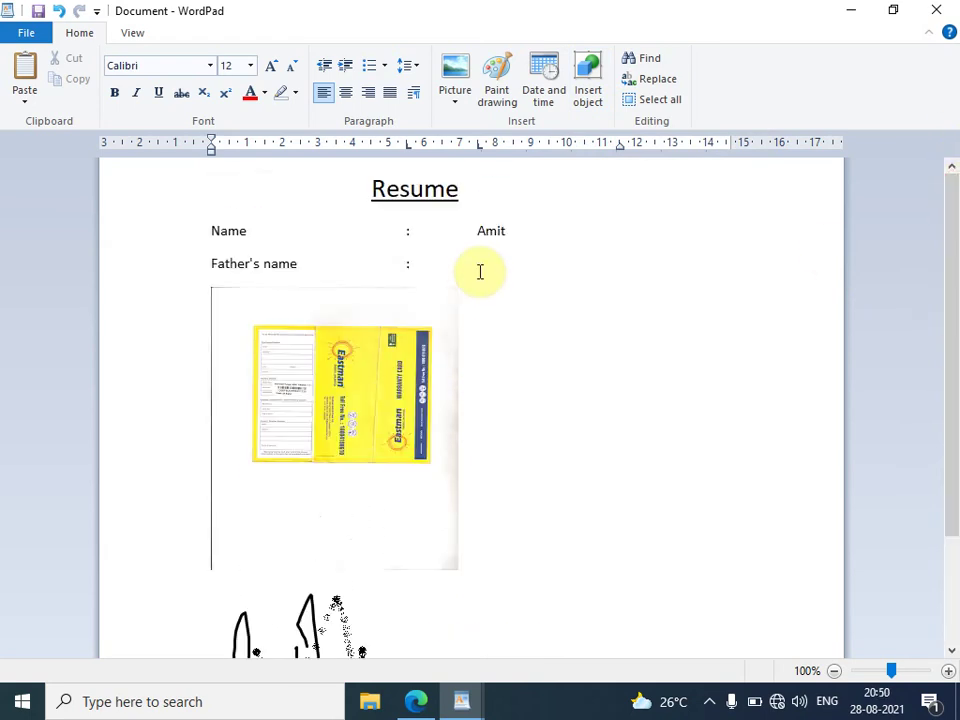
key(Return)
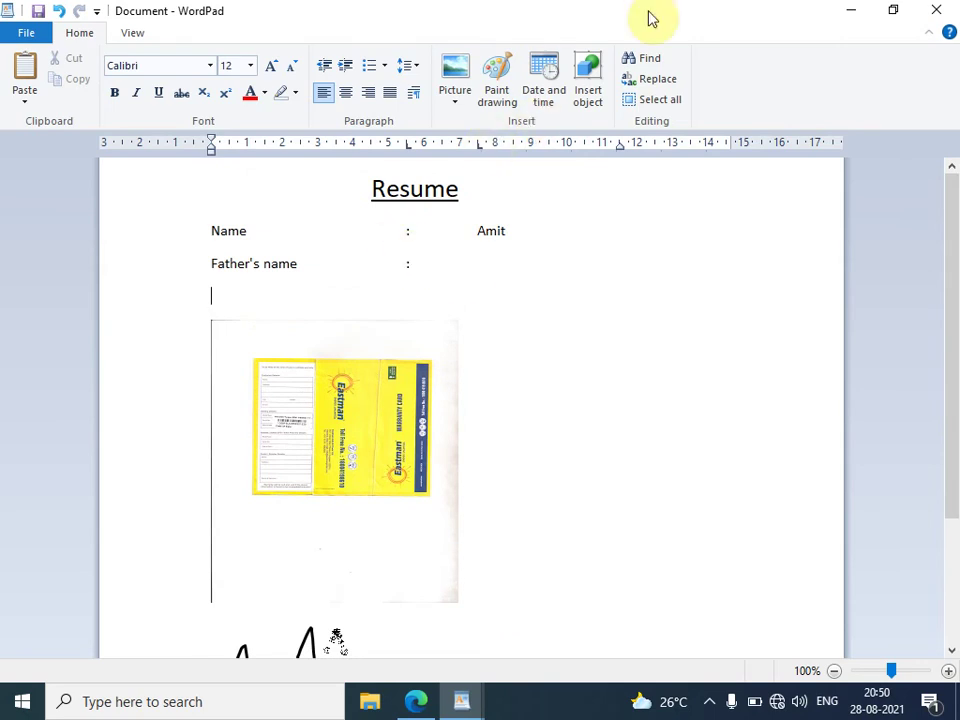
Step: Insert a Microsoft Equation 3.0 object into the resume
click(589, 92)
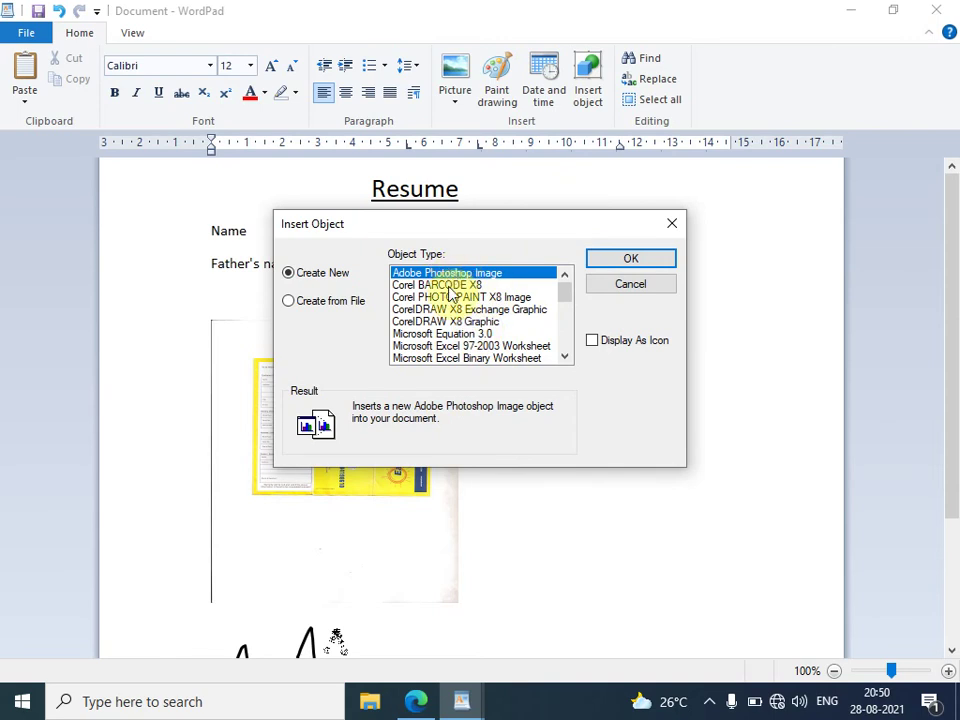
click(433, 335)
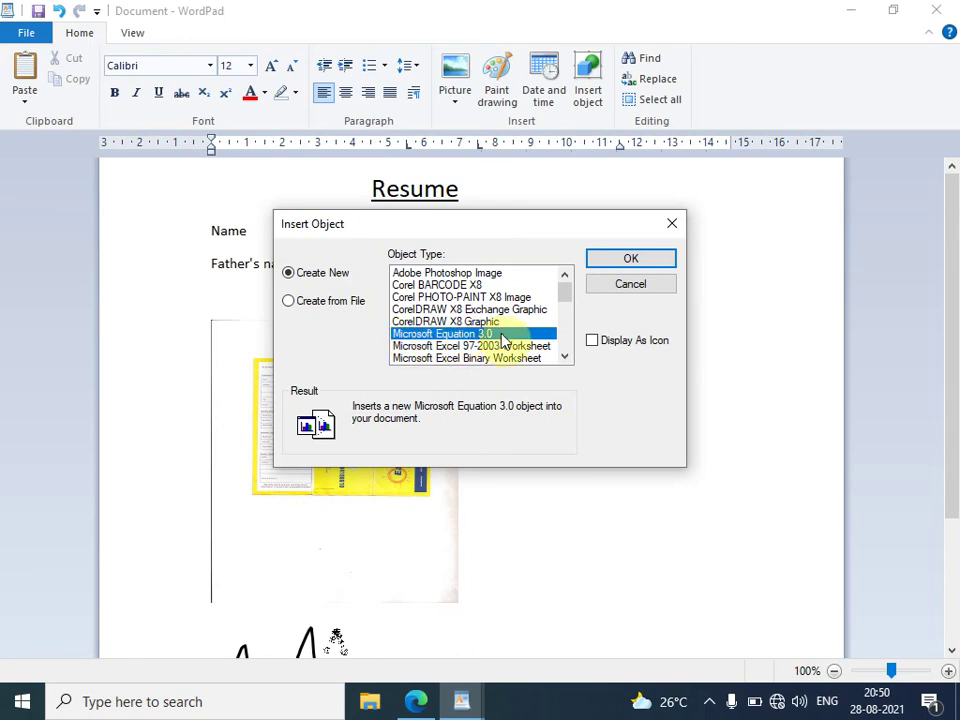
click(624, 260)
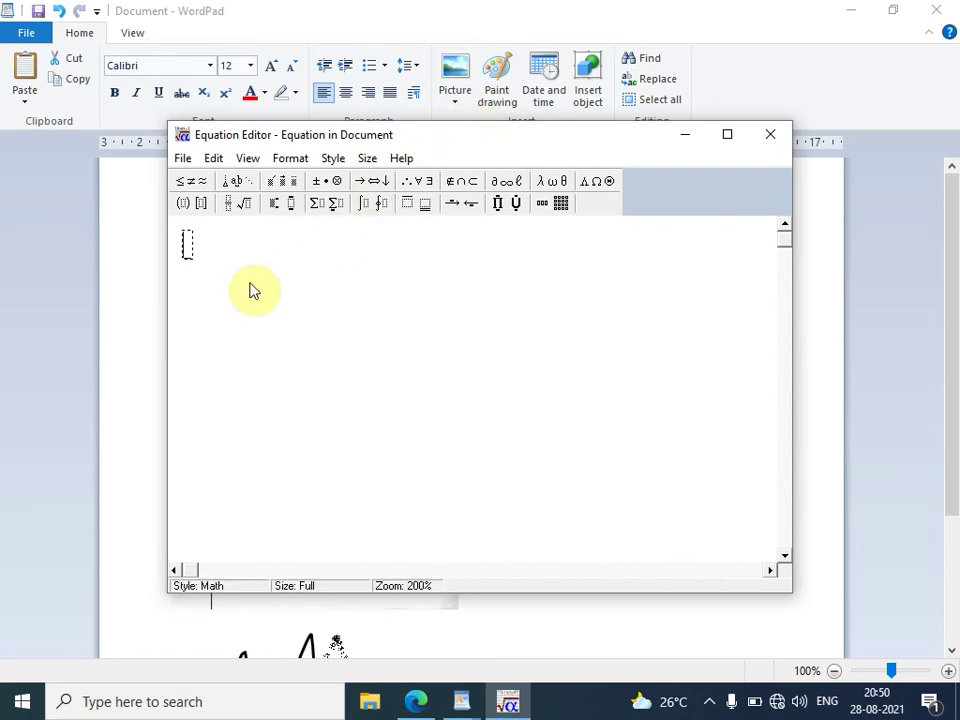
Step: Type 'mean =' followed by a vertical fraction template
text(mean )
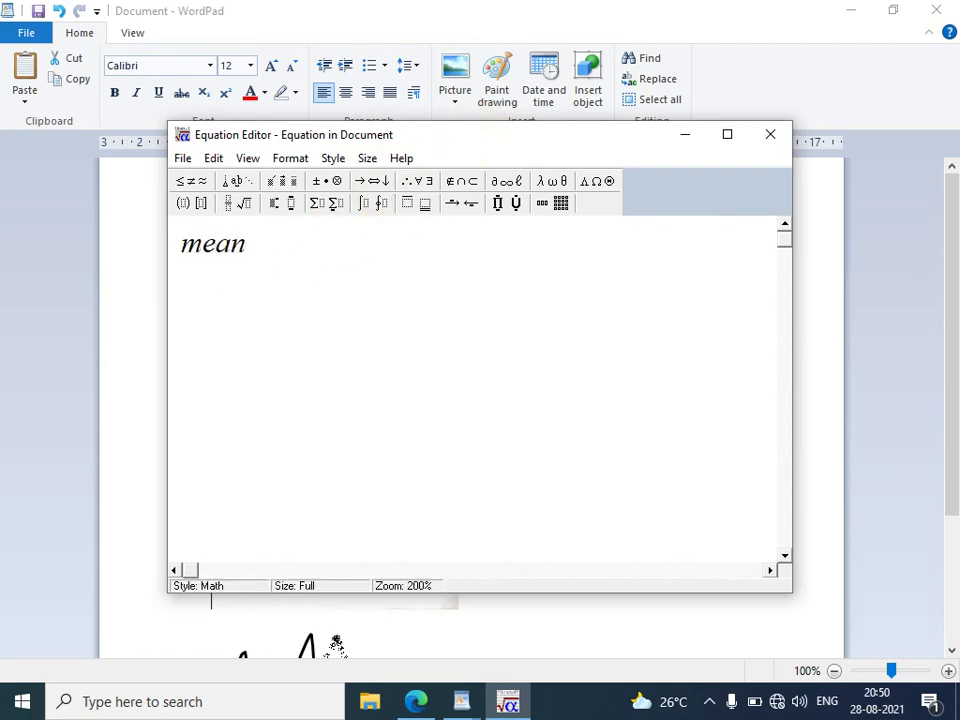
text(=)
click(233, 206)
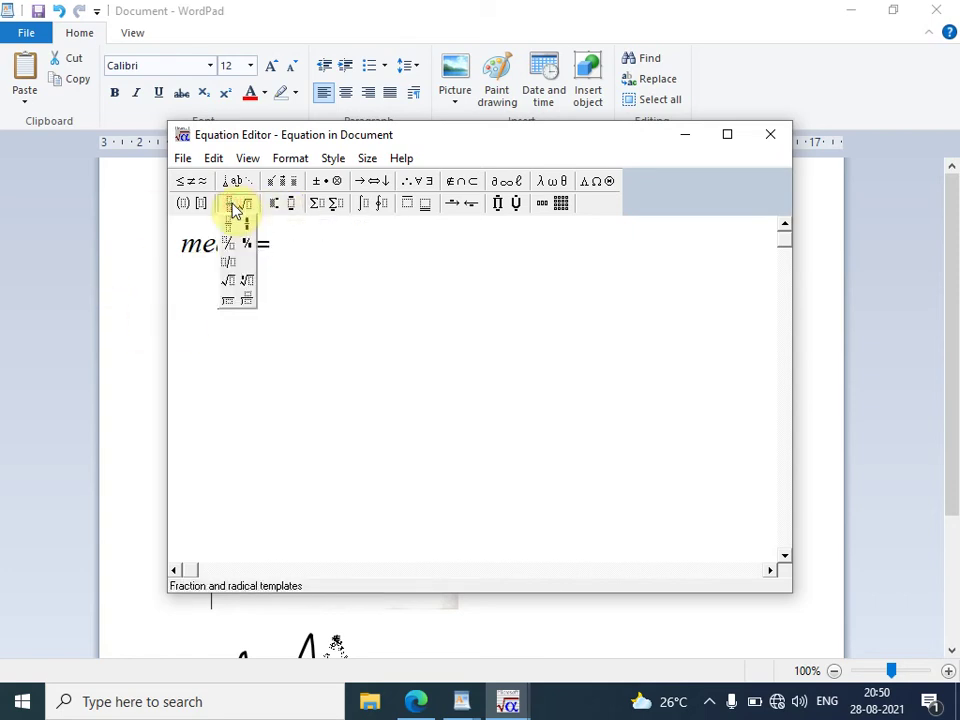
click(230, 223)
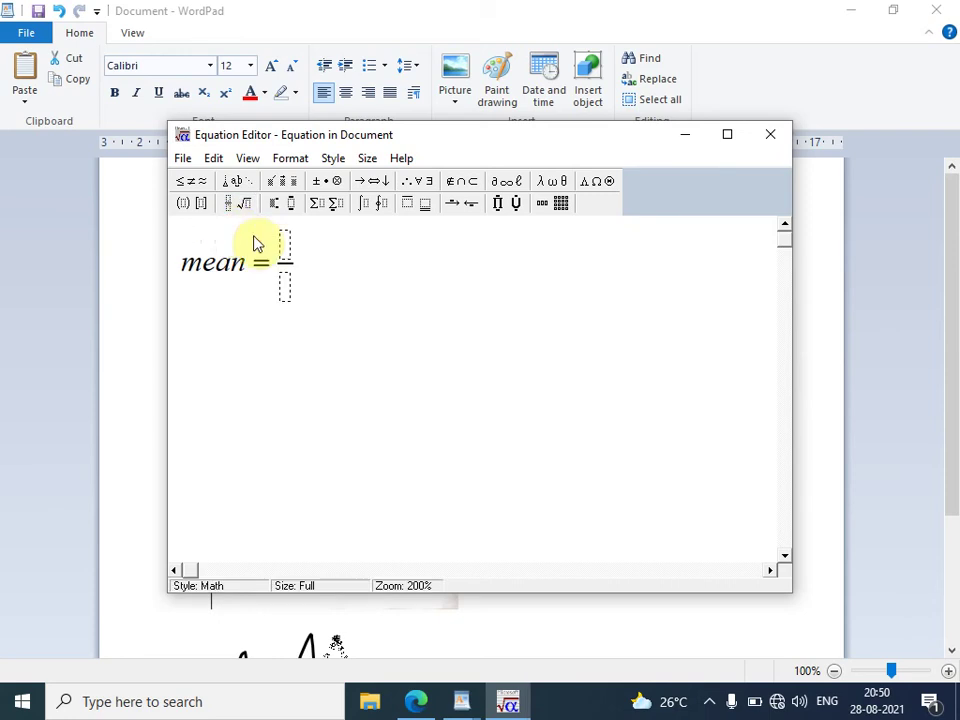
Step: Build Σfᵢ in the fraction's numerator
click(318, 206)
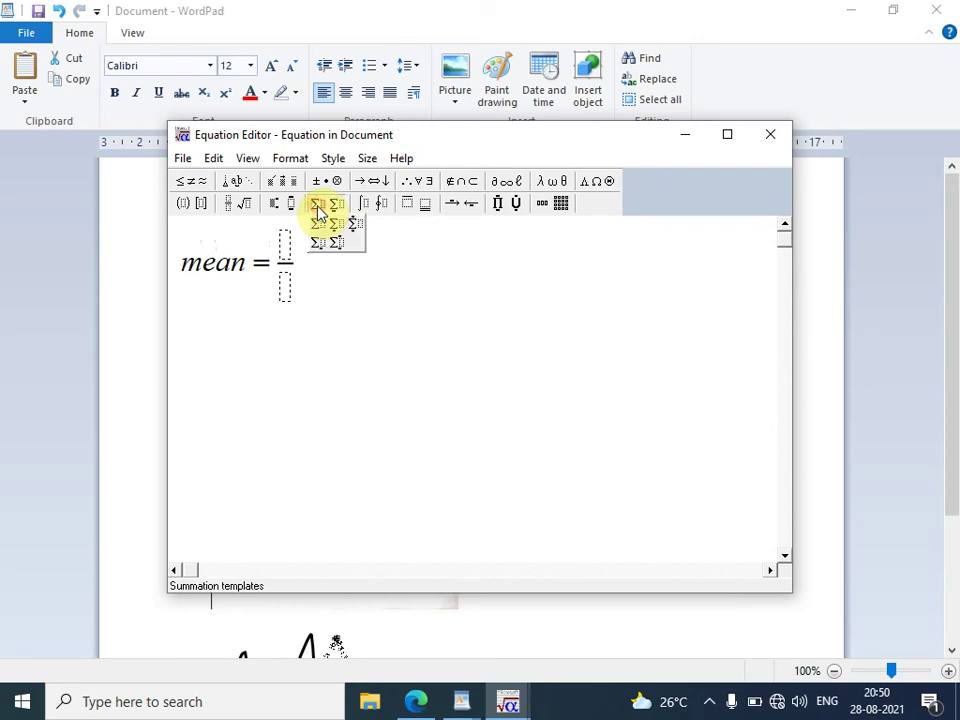
click(320, 221)
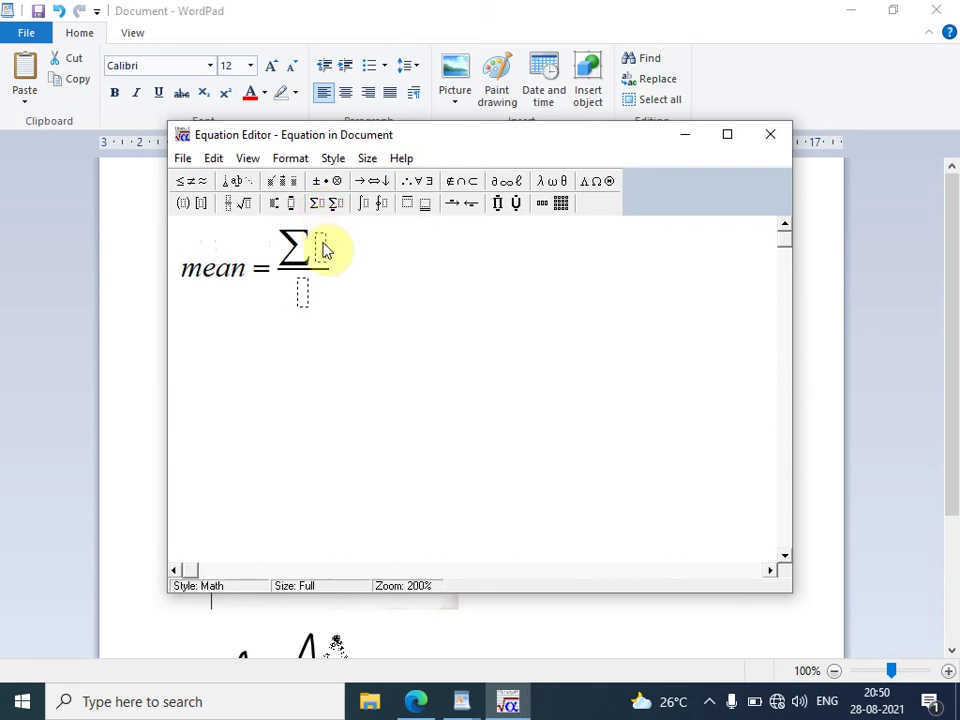
click(275, 204)
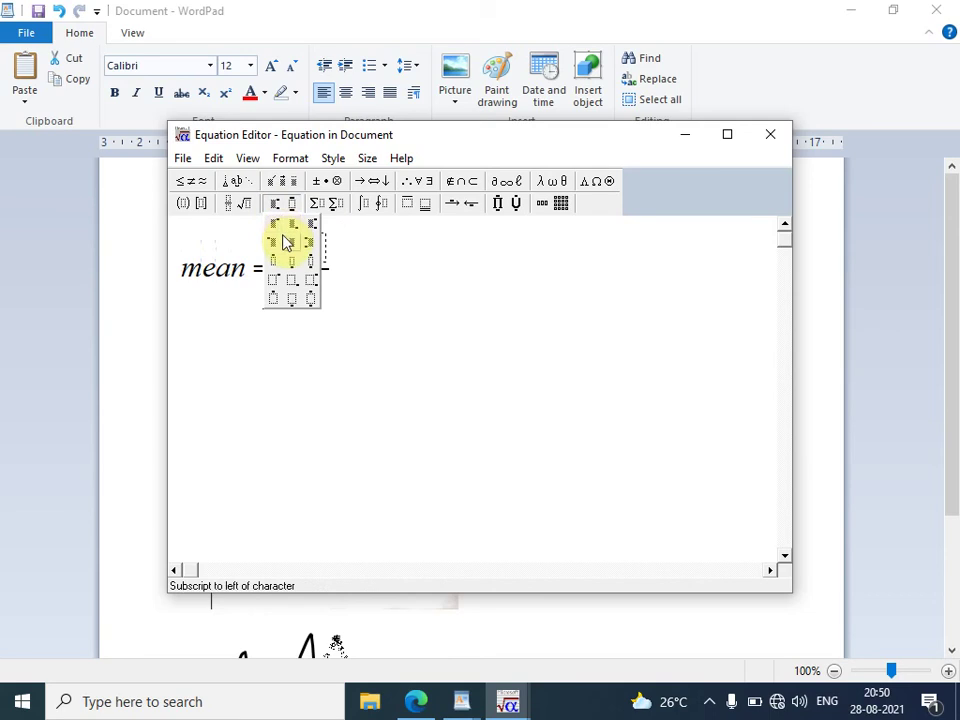
click(295, 238)
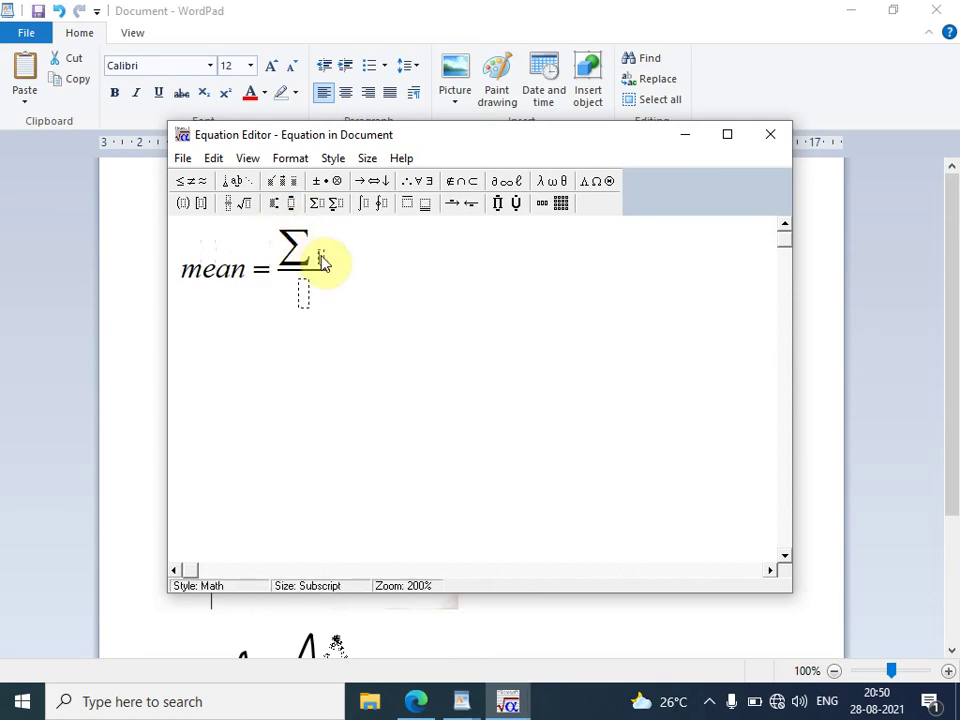
click(322, 262)
text(f)
click(334, 257)
text(i)
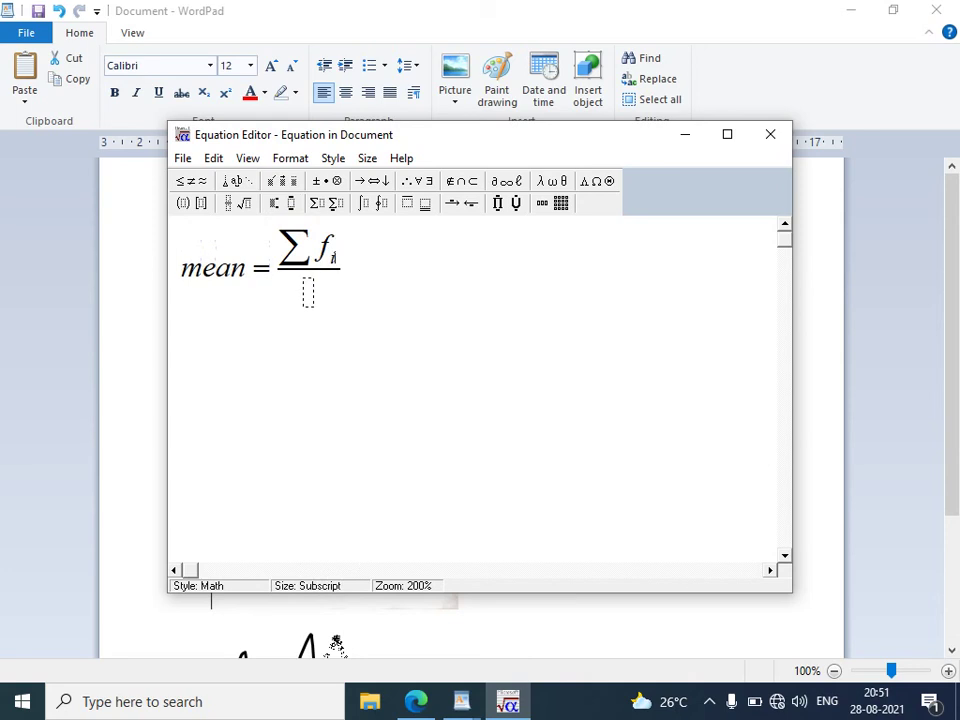
key(BackSpace)
Step: Complete the numerator with ×xᵢ after fᵢ
click(323, 181)
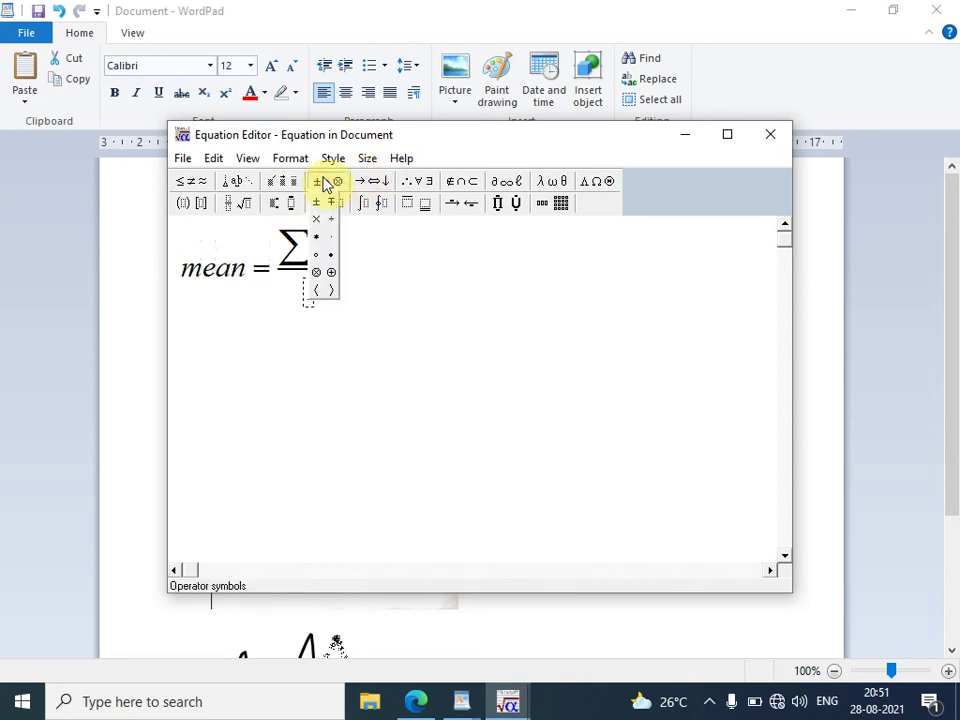
click(316, 218)
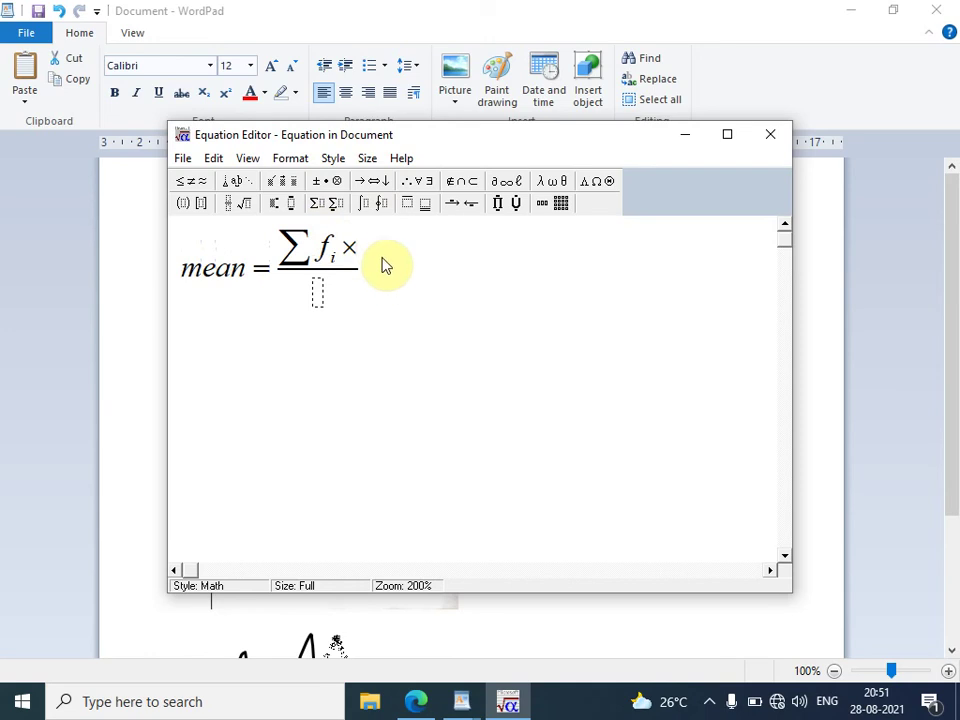
click(275, 205)
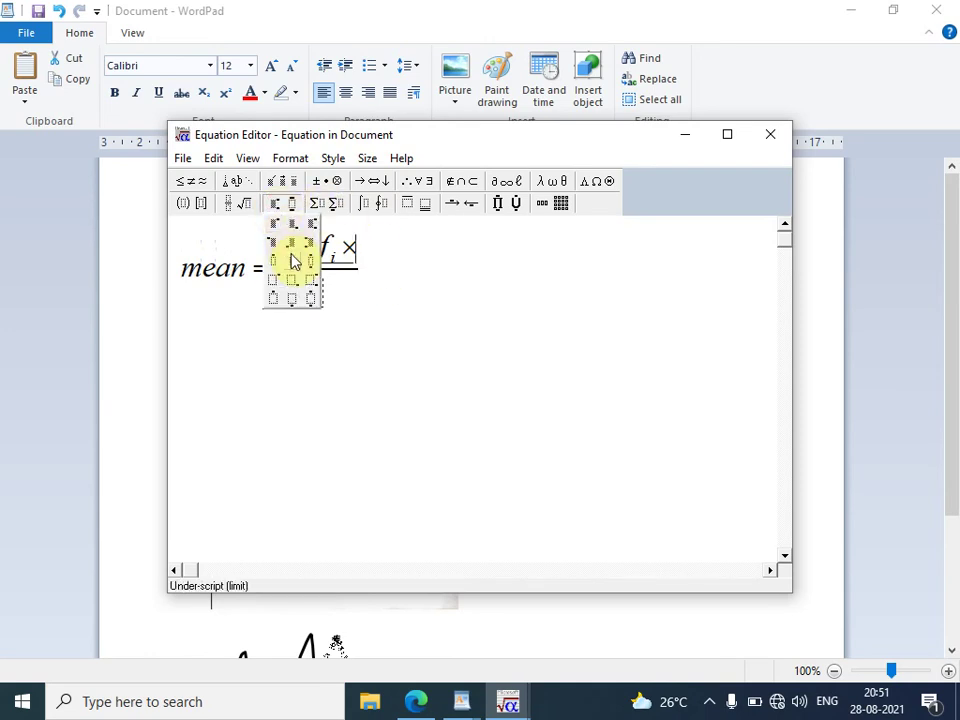
click(293, 228)
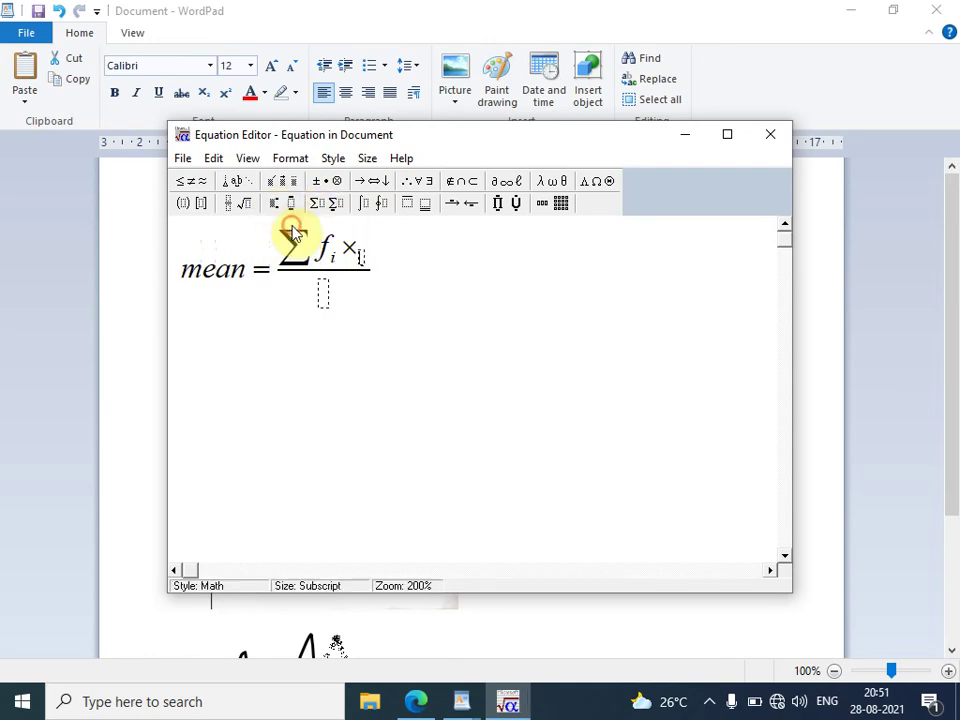
click(390, 290)
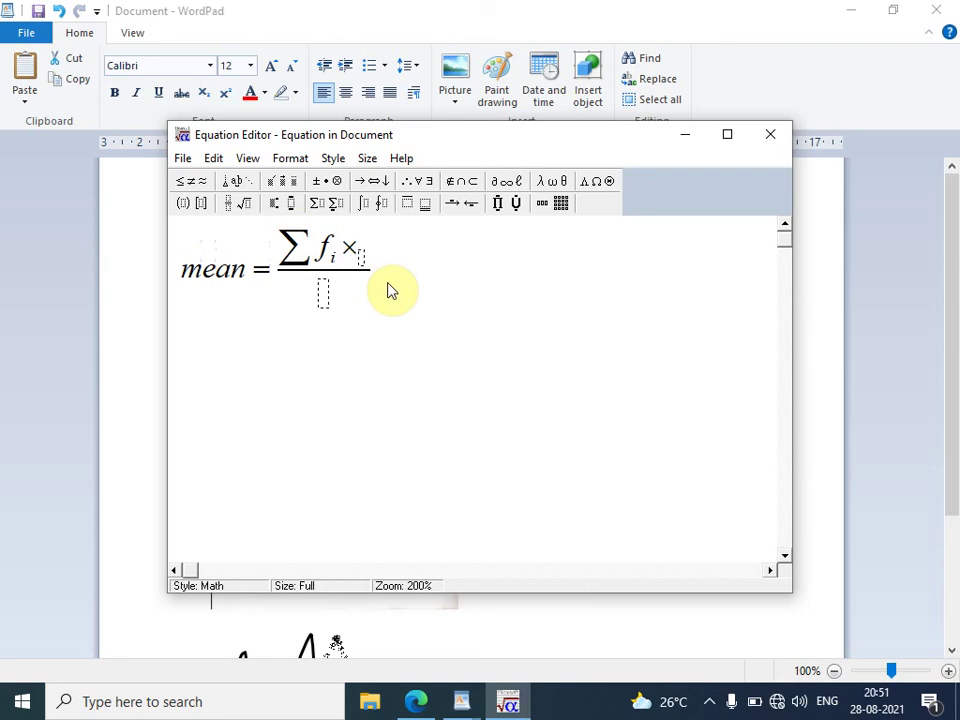
text(x)
key(ctrl+l)
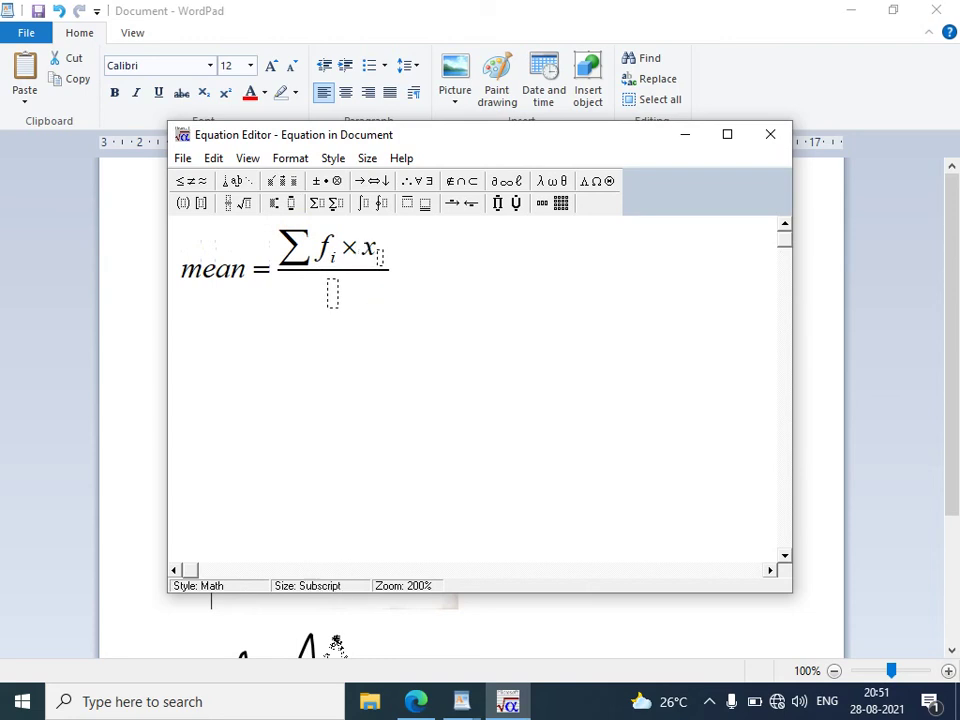
text(i)
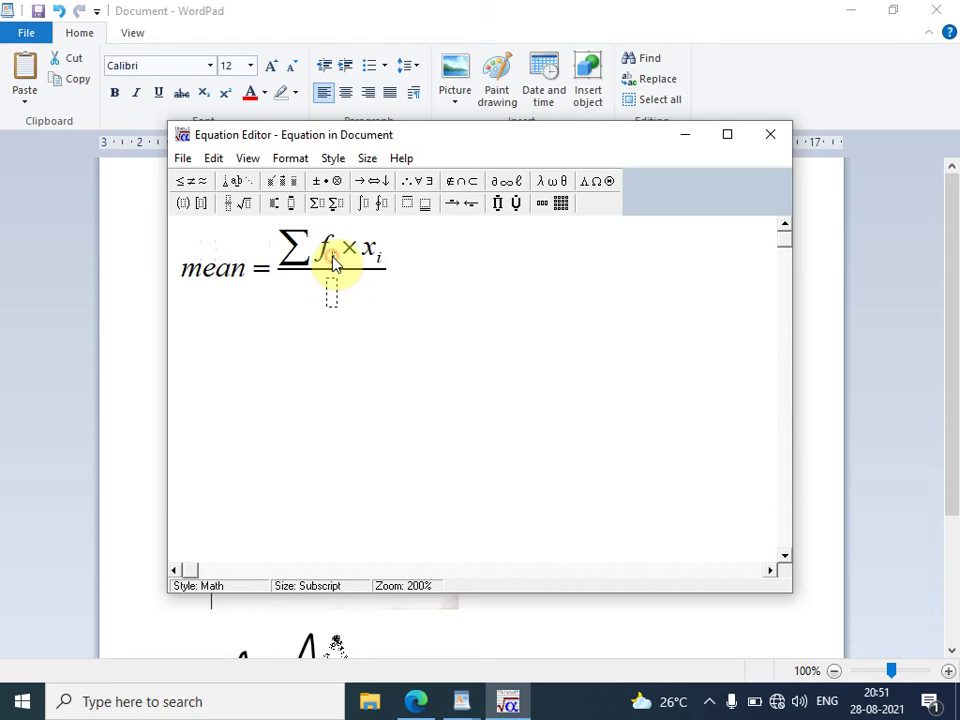
Step: Fill the denominator with Σfᵢ
click(332, 293)
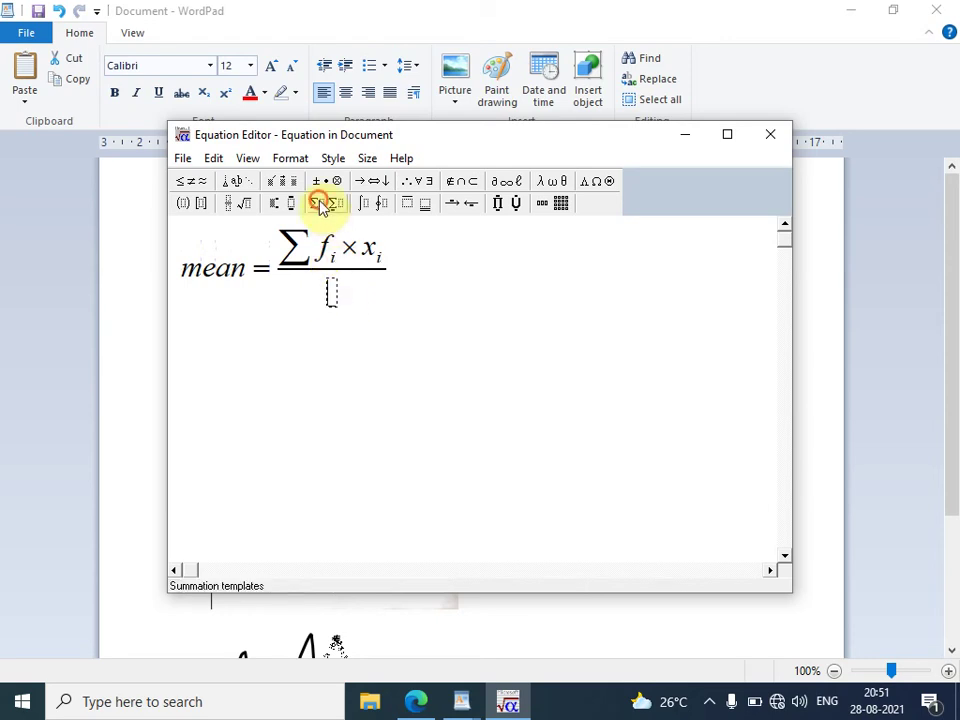
mouse_move(321, 205)
mouse_down()
mouse_move(321, 226)
mouse_move(300, 221)
mouse_up()
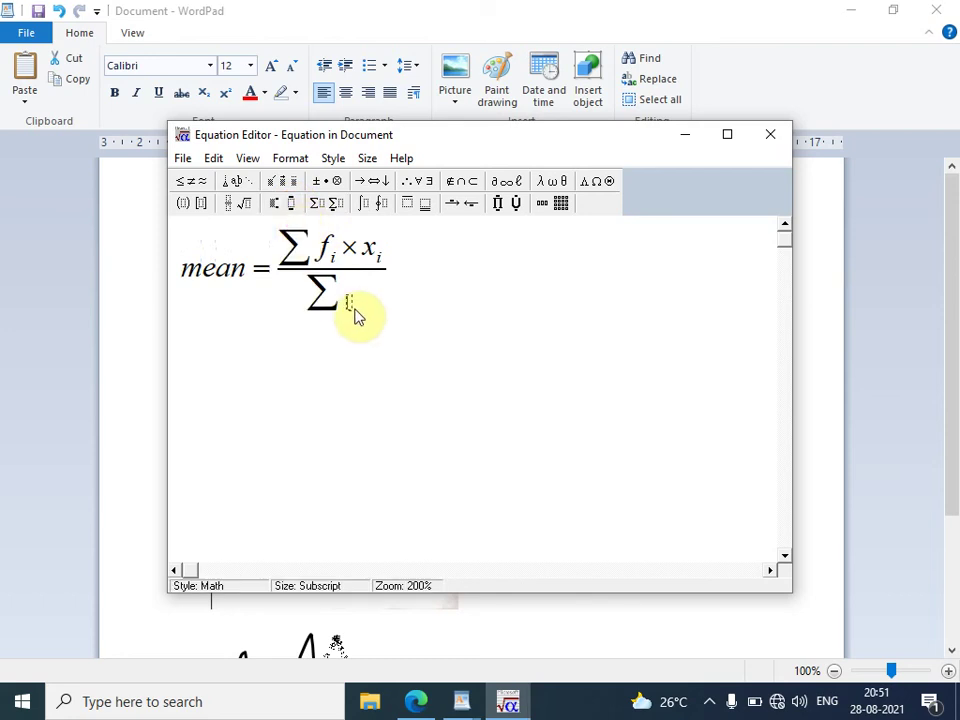
text(i)
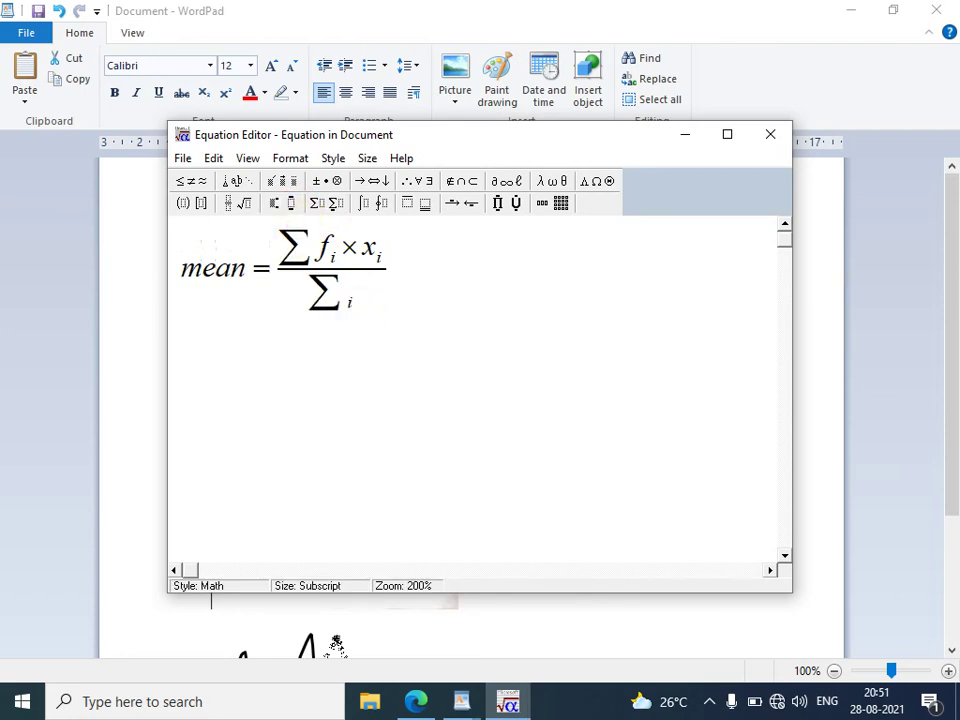
key(Left)
key(Left)
text(f)
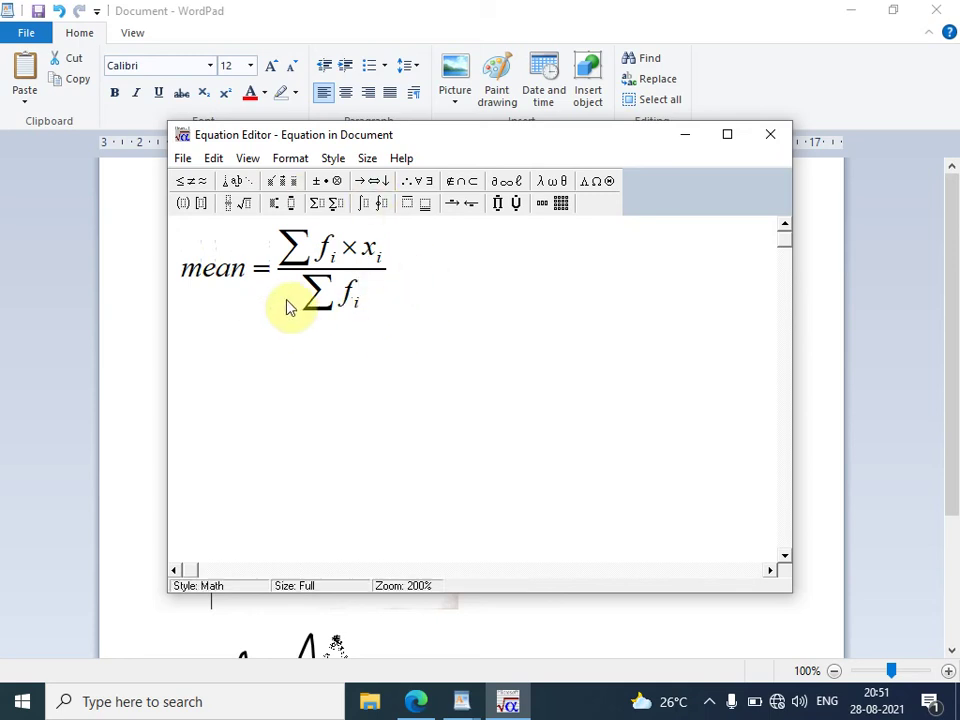
click(182, 159)
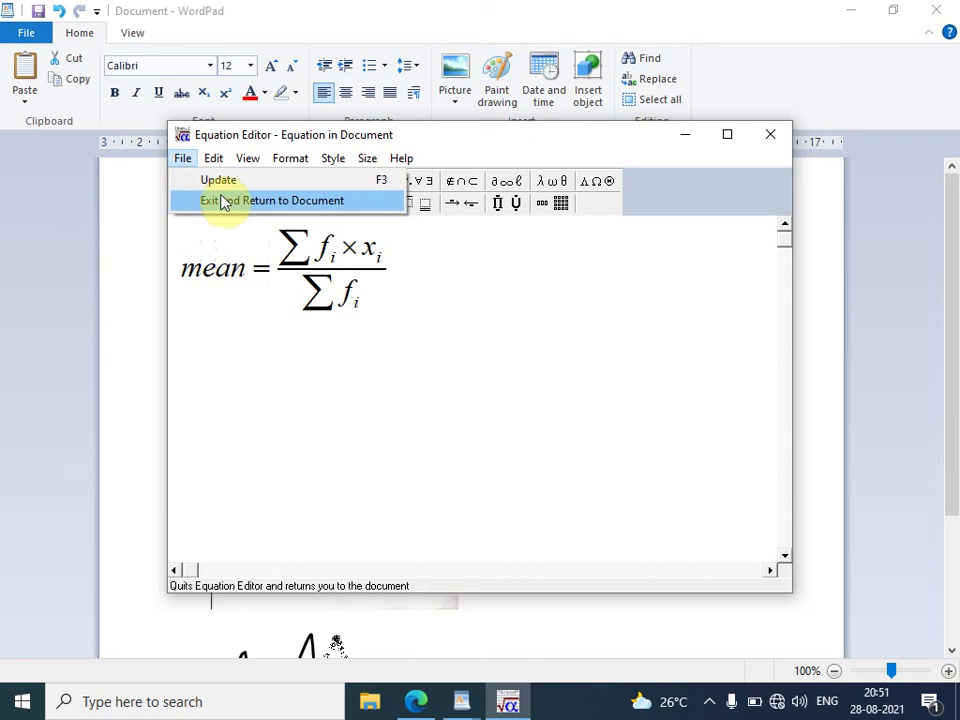
Step: Close the equation editor and stretch the embedded mean formula taller and wider
click(226, 202)
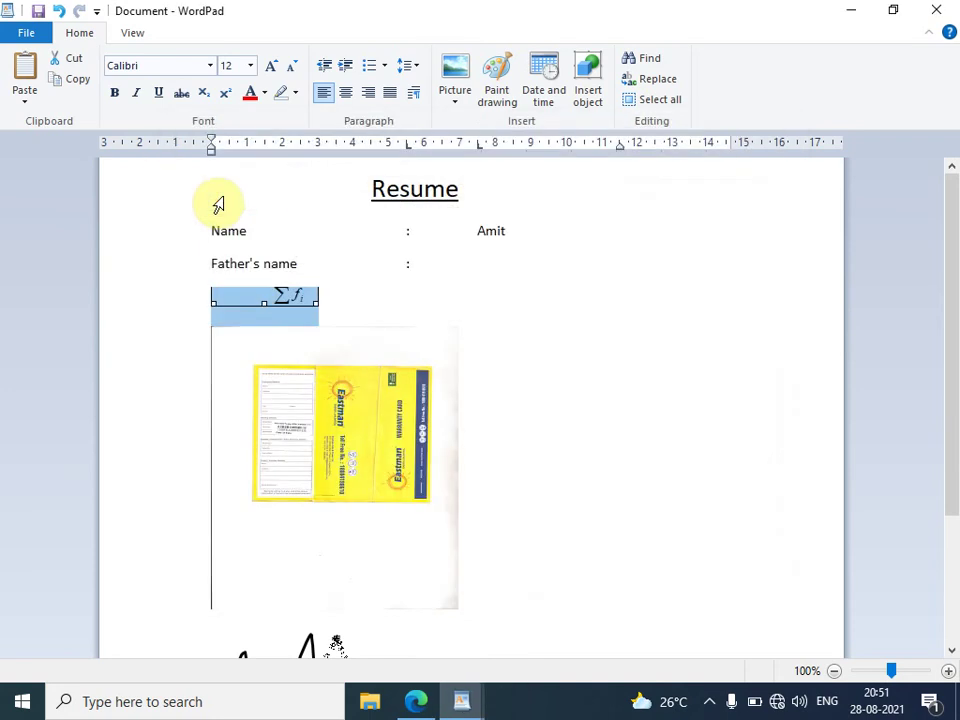
mouse_move(953, 275)
mouse_down()
mouse_move(953, 482)
mouse_move(953, 280)
mouse_up()
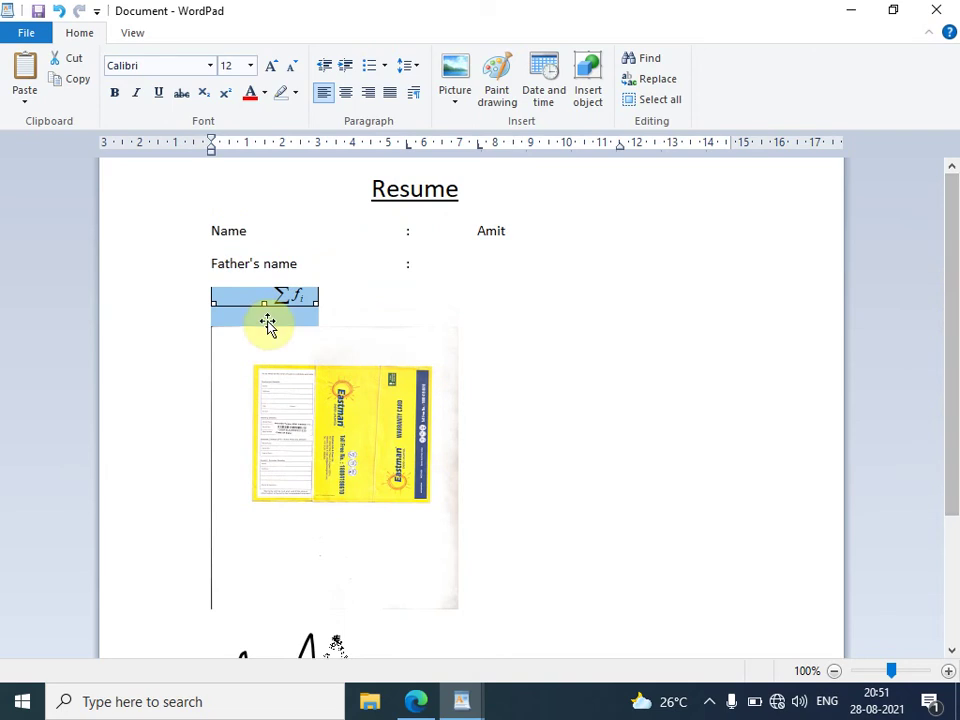
drag(265, 302, 266, 428)
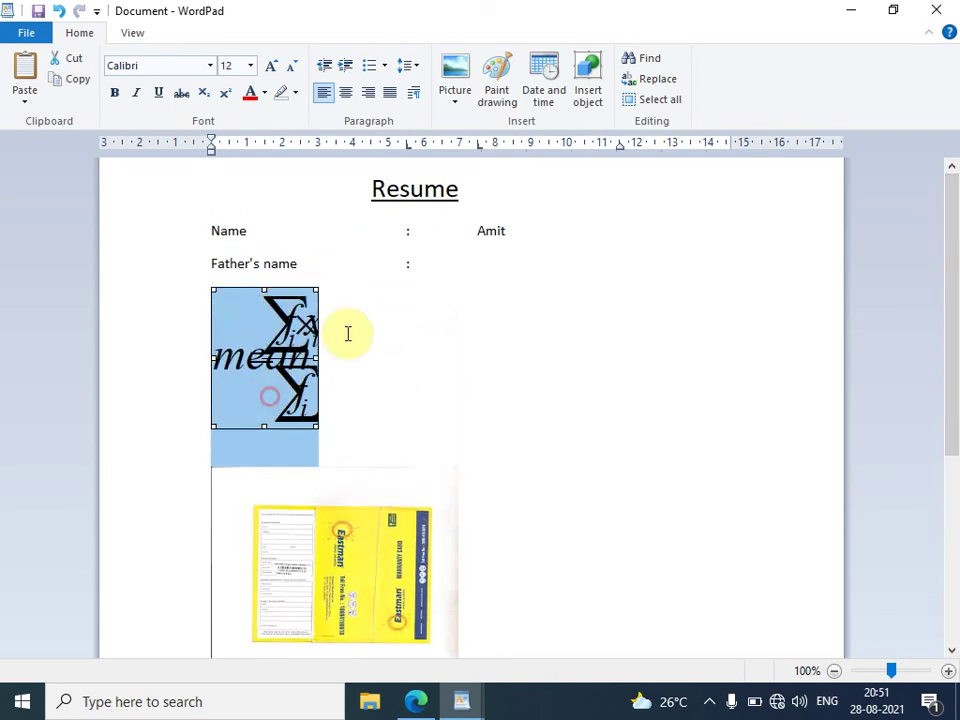
drag(318, 356, 560, 358)
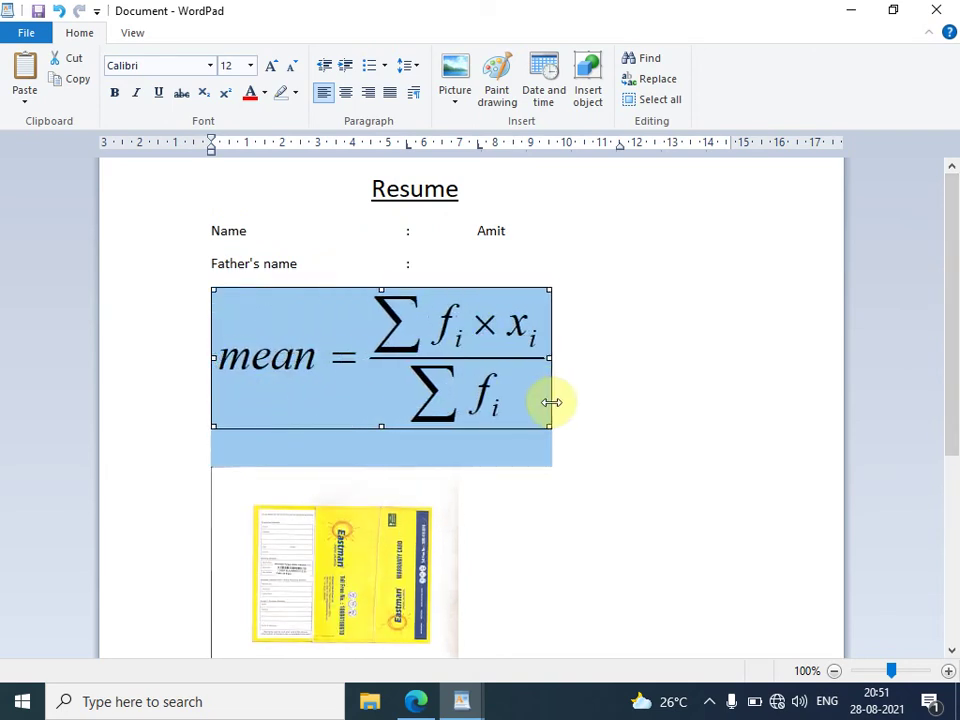
click(639, 356)
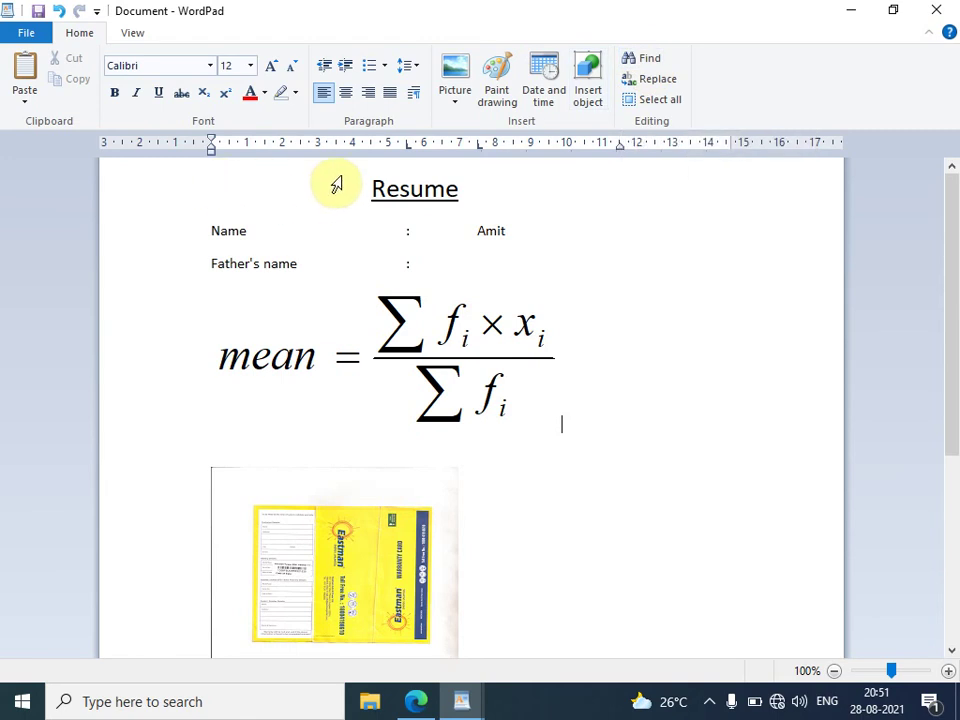
click(374, 189)
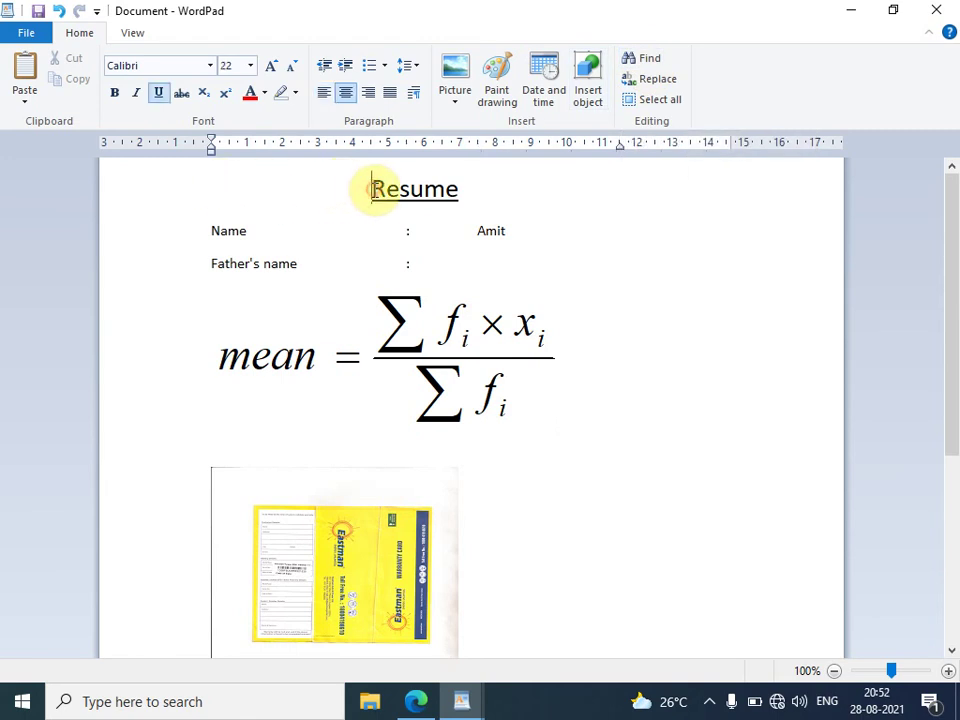
key(ctrl+f)
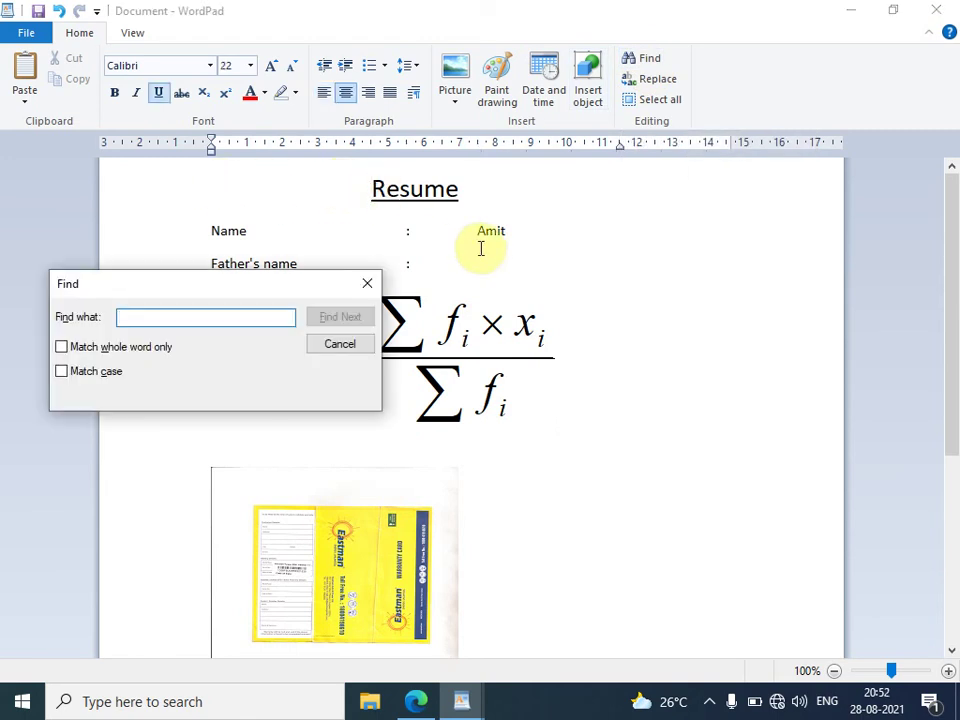
text(Amit)
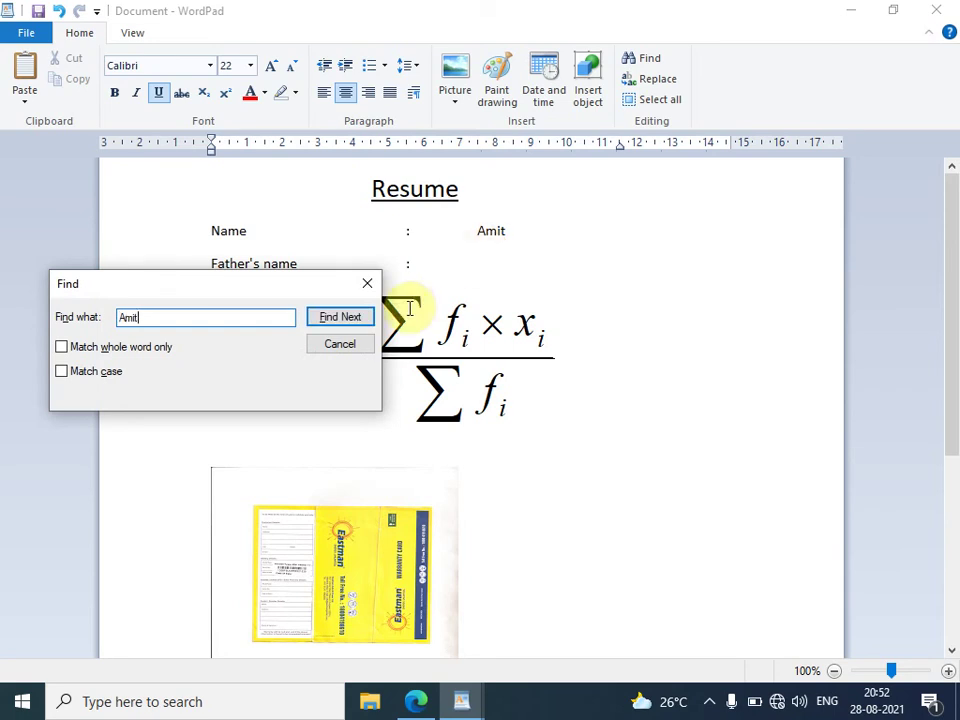
click(361, 318)
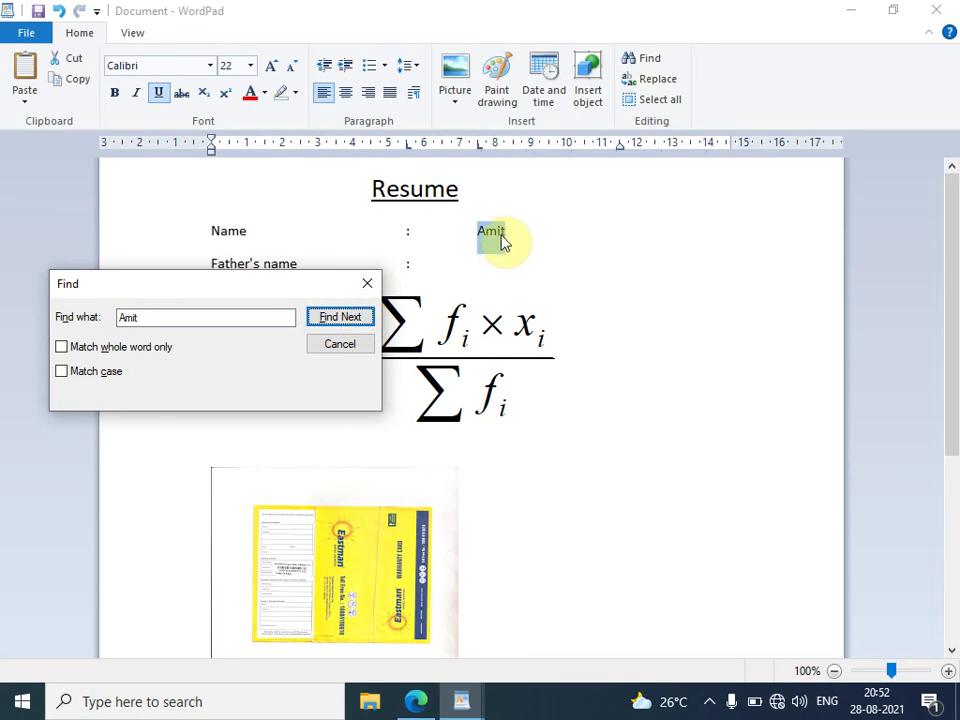
click(143, 360)
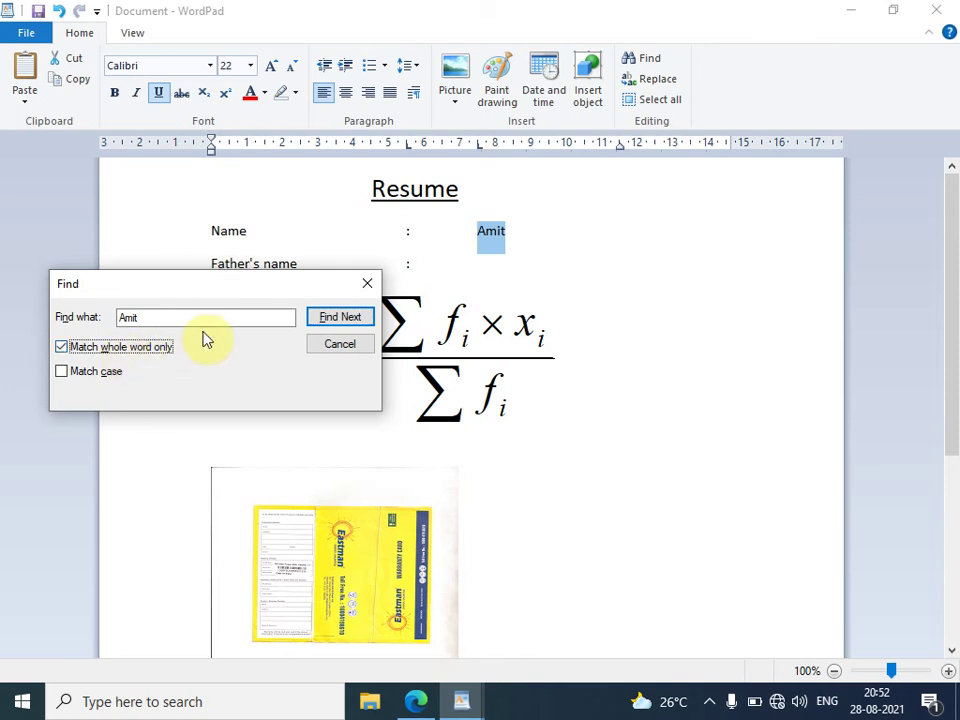
click(339, 343)
Step: Add a new empty line below the Father's name line
click(480, 272)
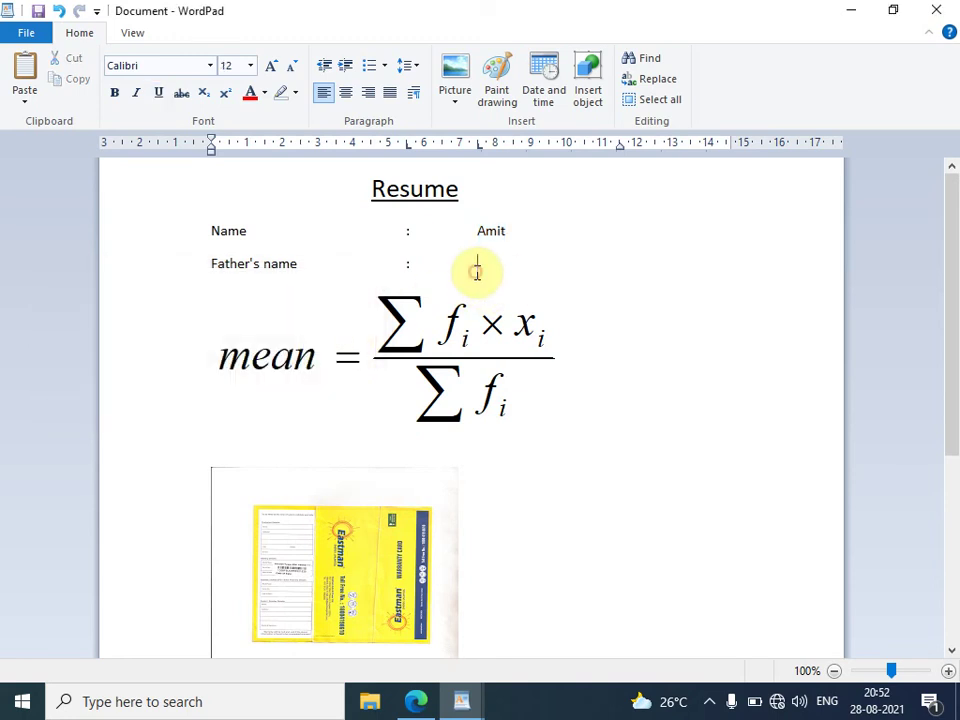
key(Return)
text(the there)
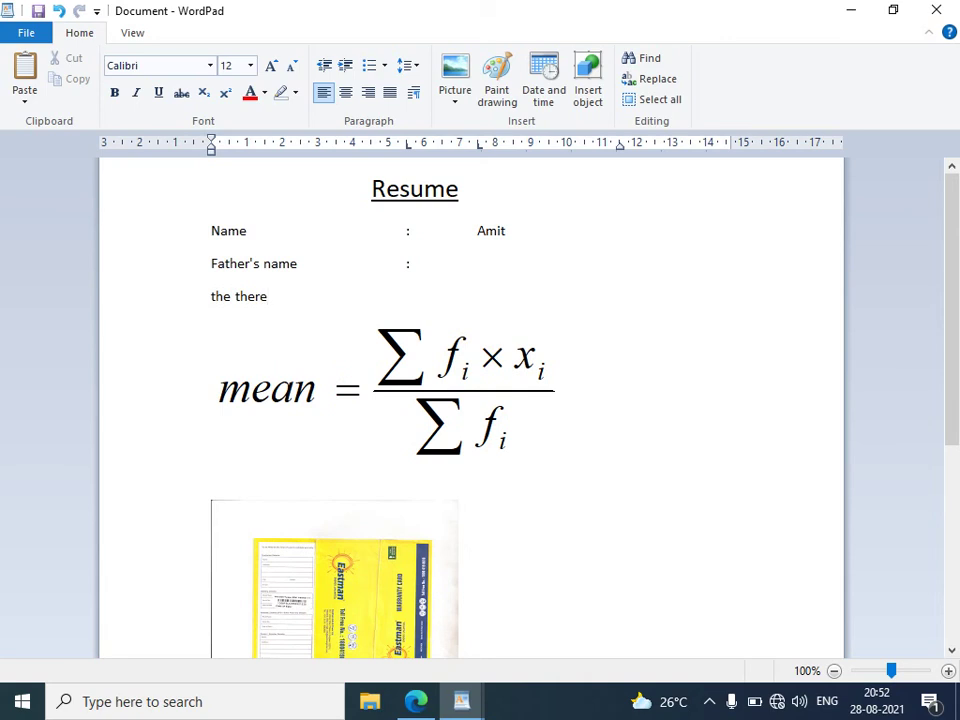
click(455, 256)
Step: Search for 'the', then repeat the search with Match whole word only
click(657, 62)
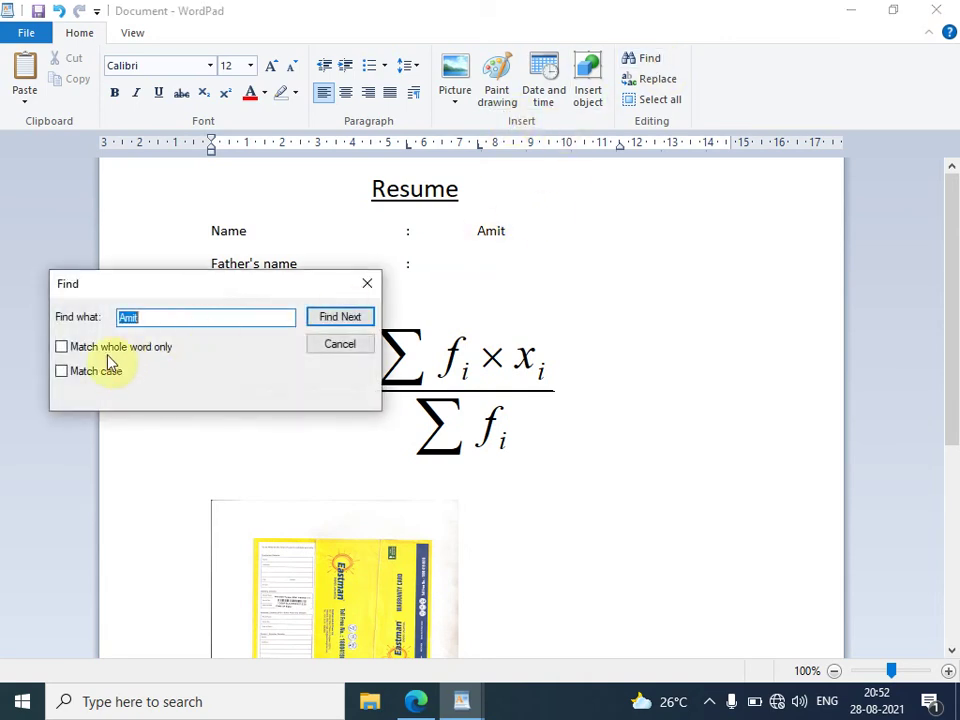
drag(224, 287, 398, 406)
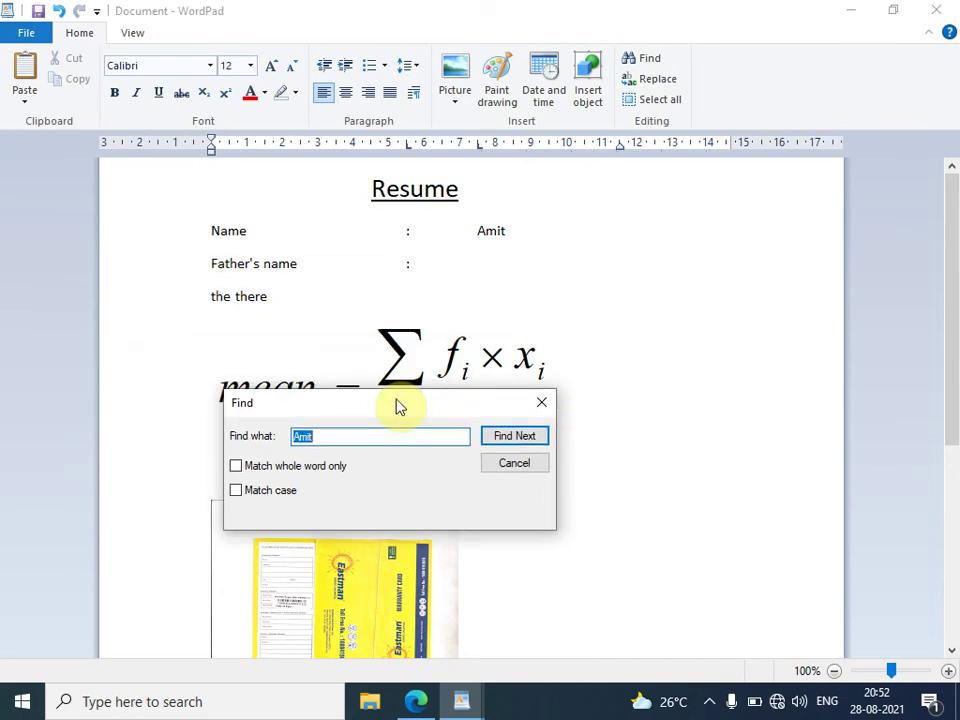
text(the)
click(492, 436)
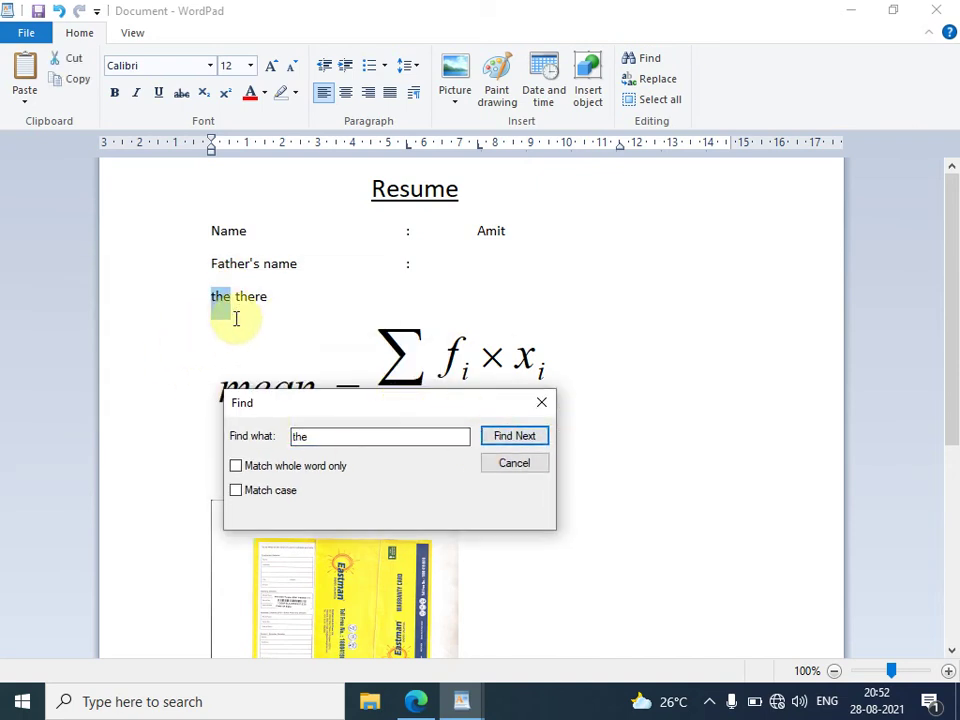
click(513, 437)
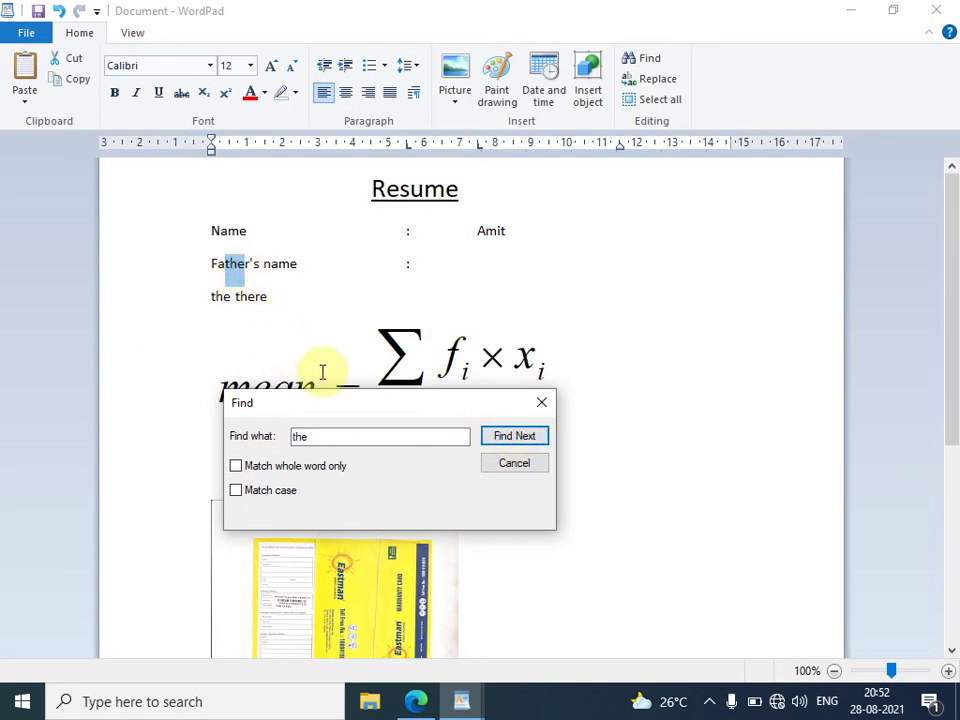
click(267, 474)
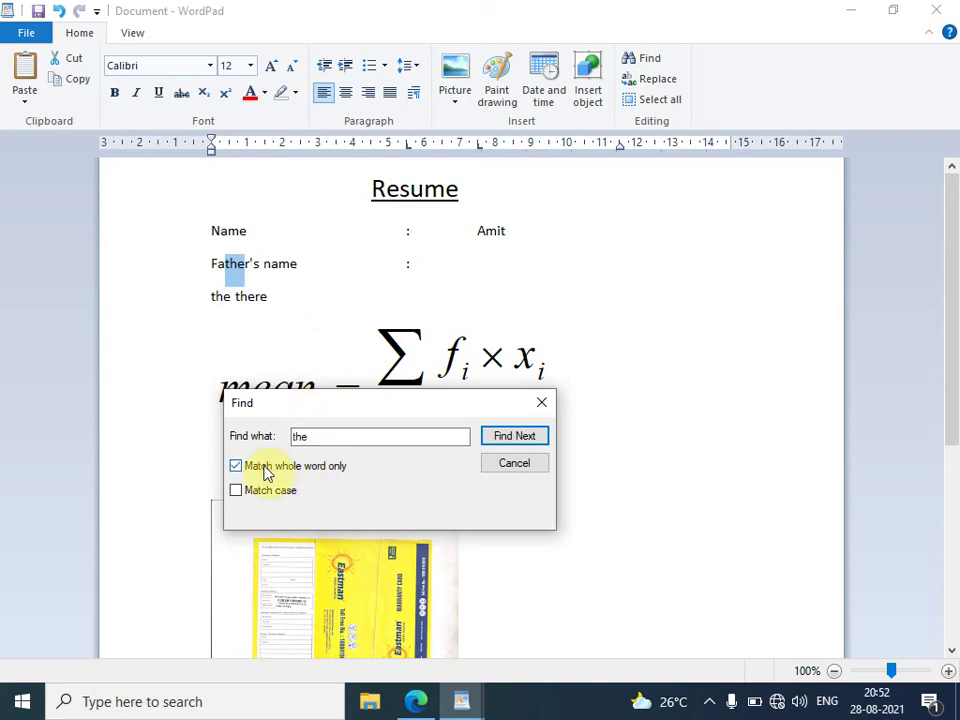
click(538, 438)
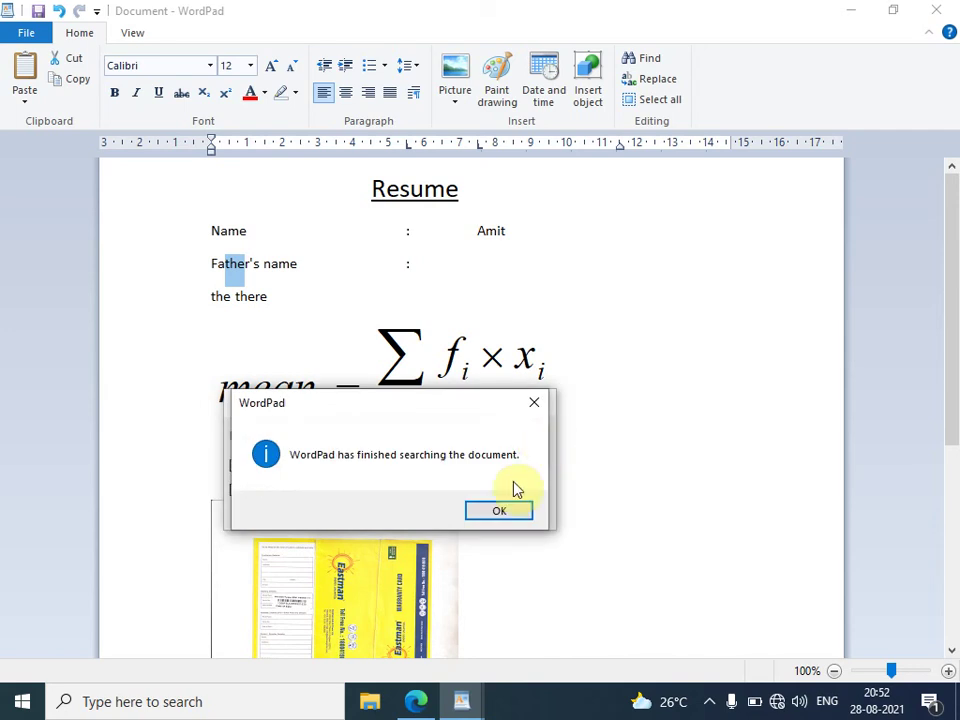
click(497, 510)
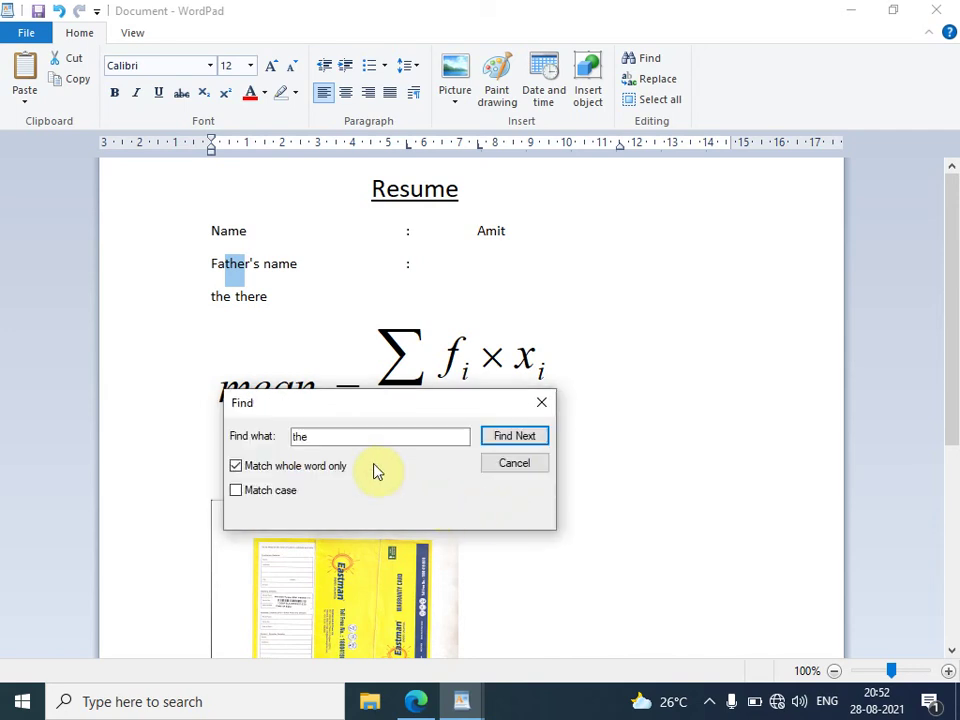
Step: Rerun the whole-word search for 'the' from the top of the resume
click(328, 437)
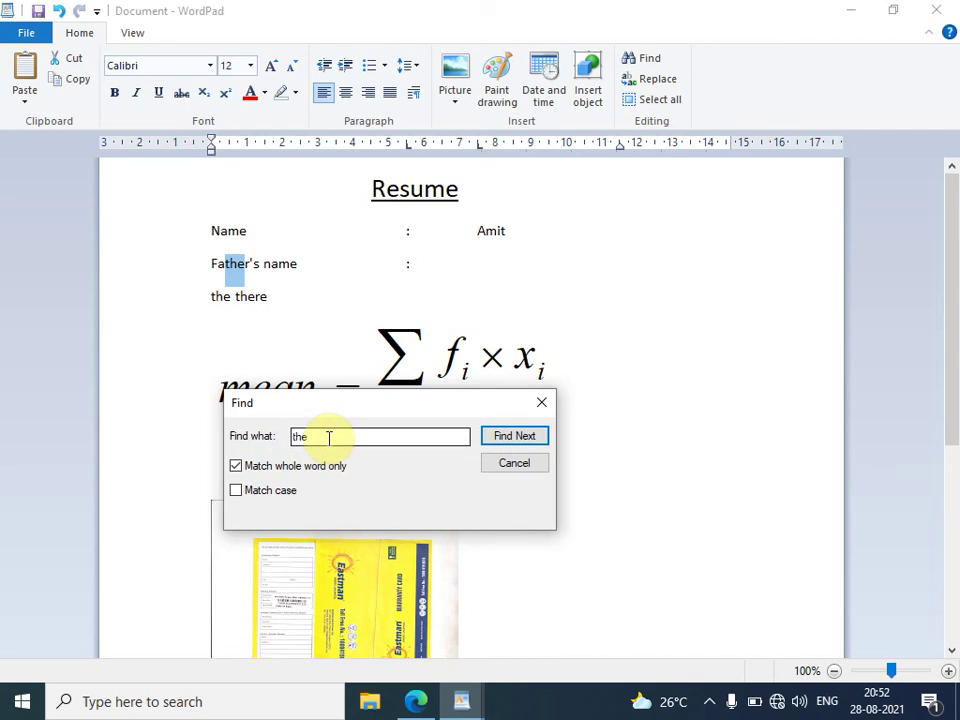
click(211, 231)
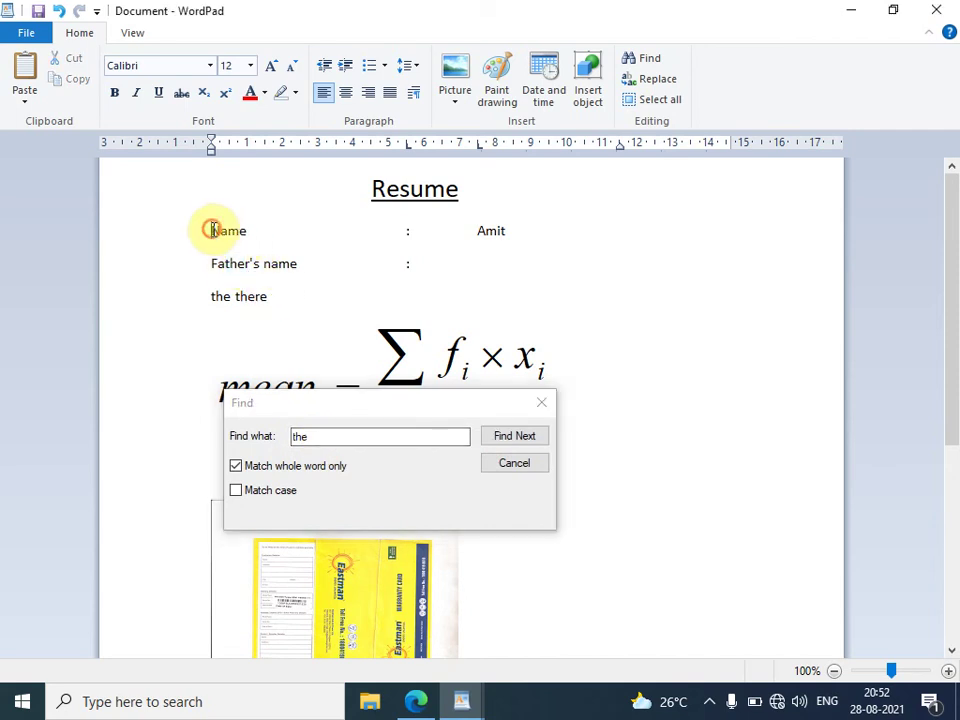
click(519, 437)
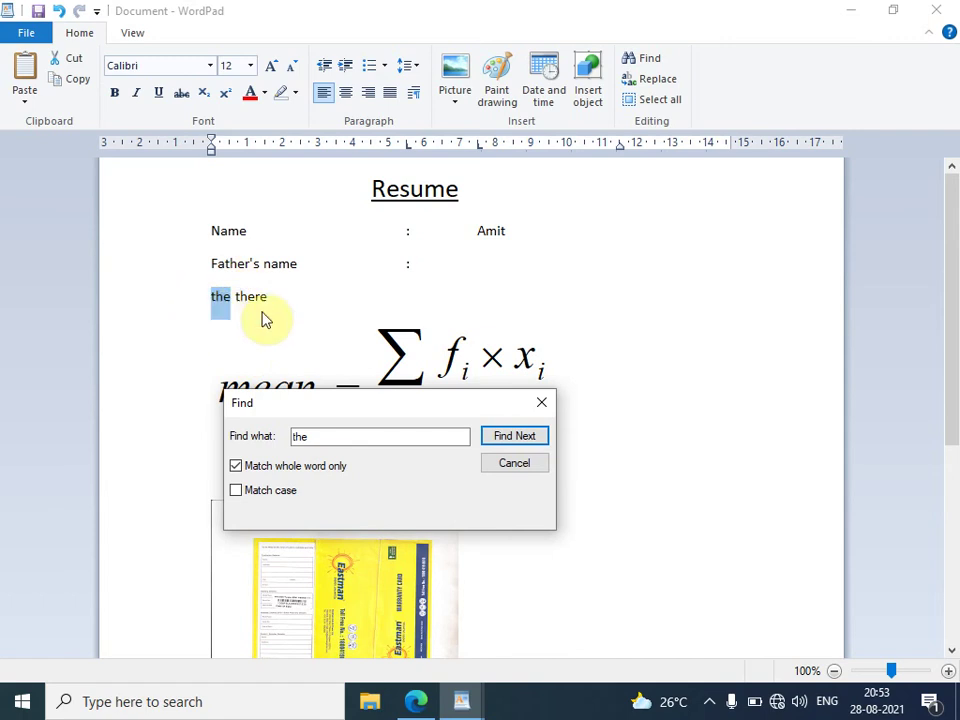
click(510, 437)
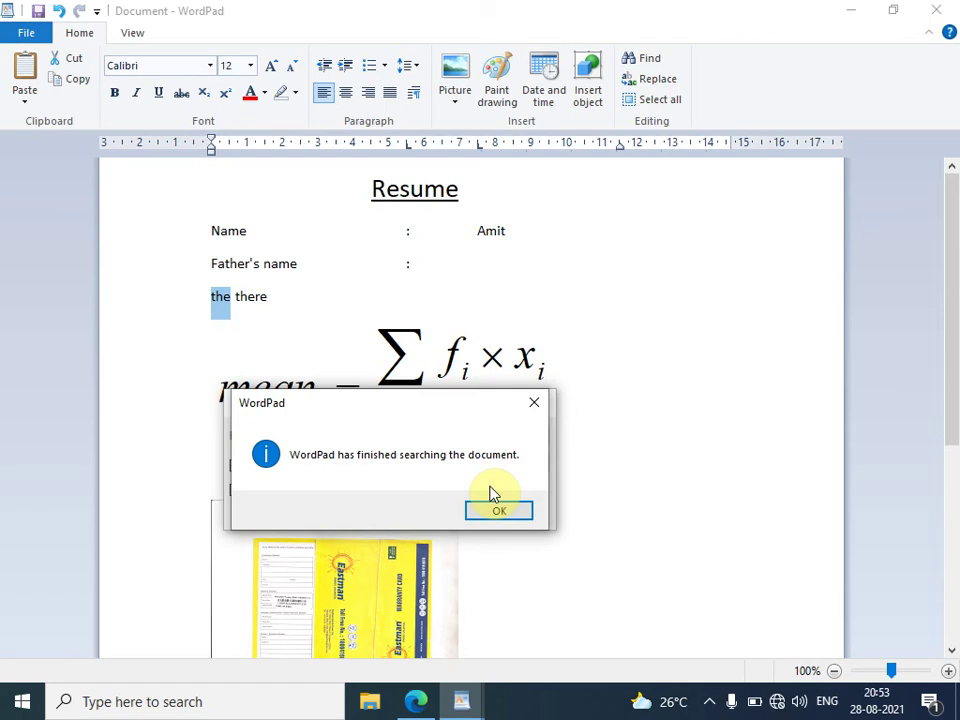
click(495, 512)
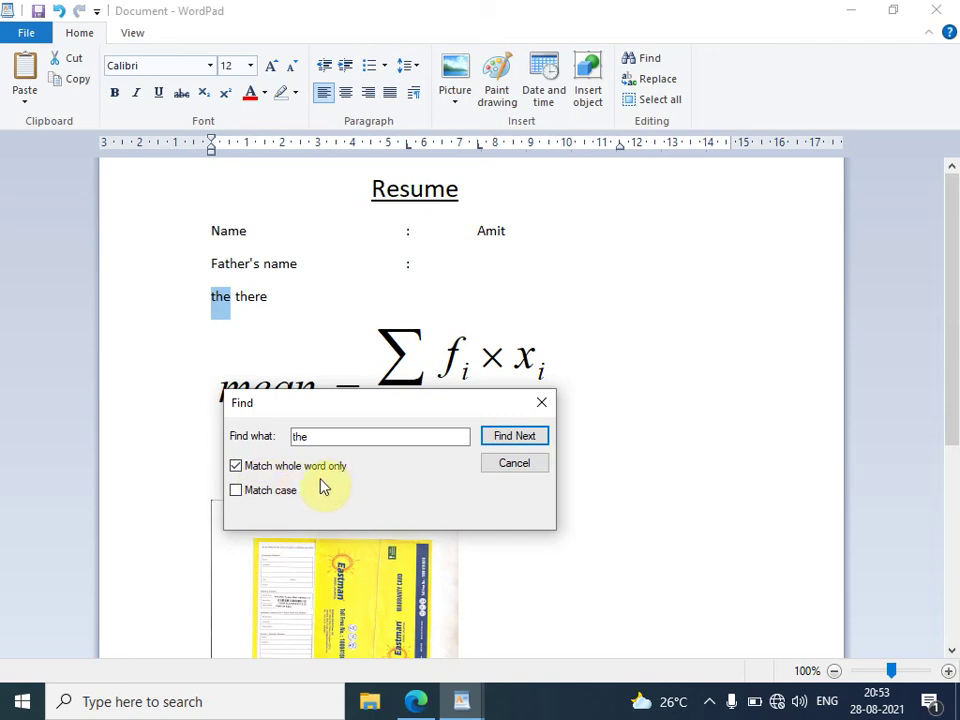
Step: Search case-sensitively for the whole word 'The' from the document start, then close Find
click(235, 491)
click(212, 229)
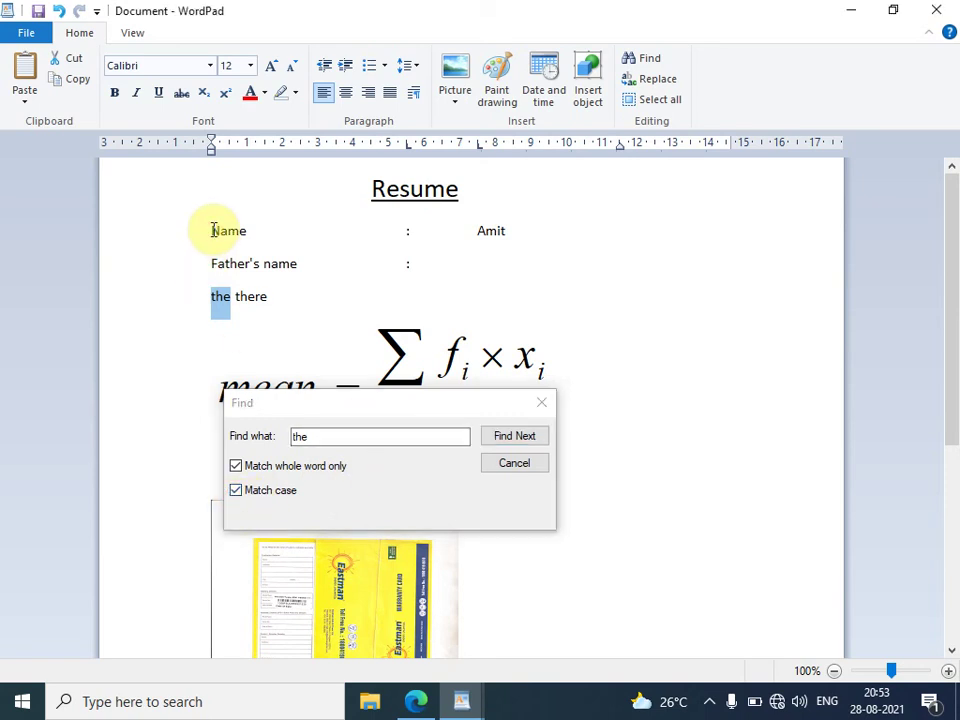
click(529, 437)
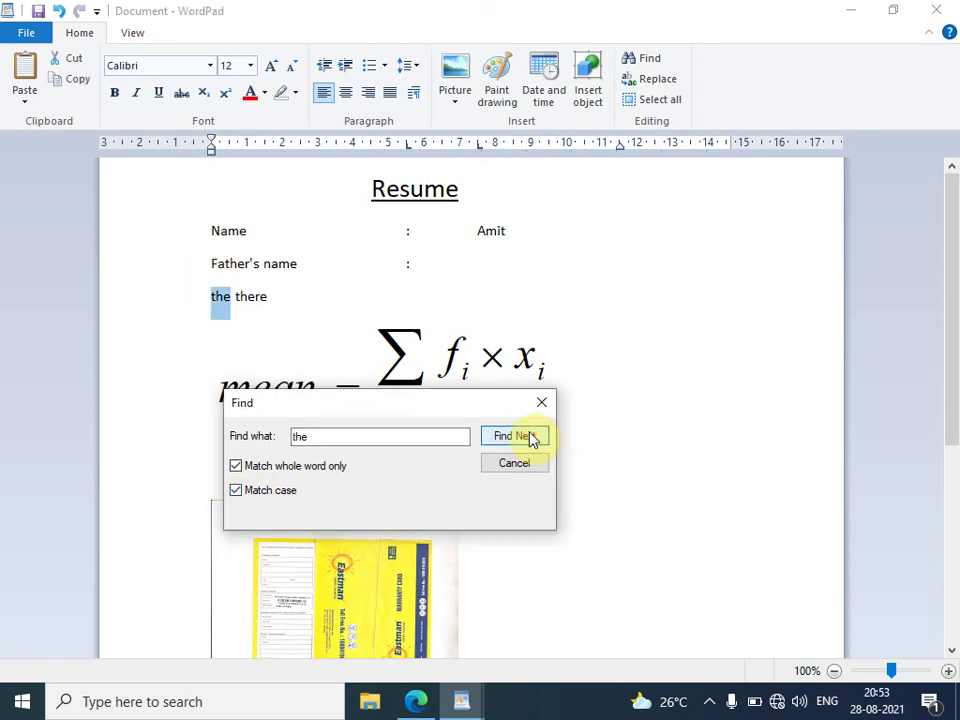
click(297, 435)
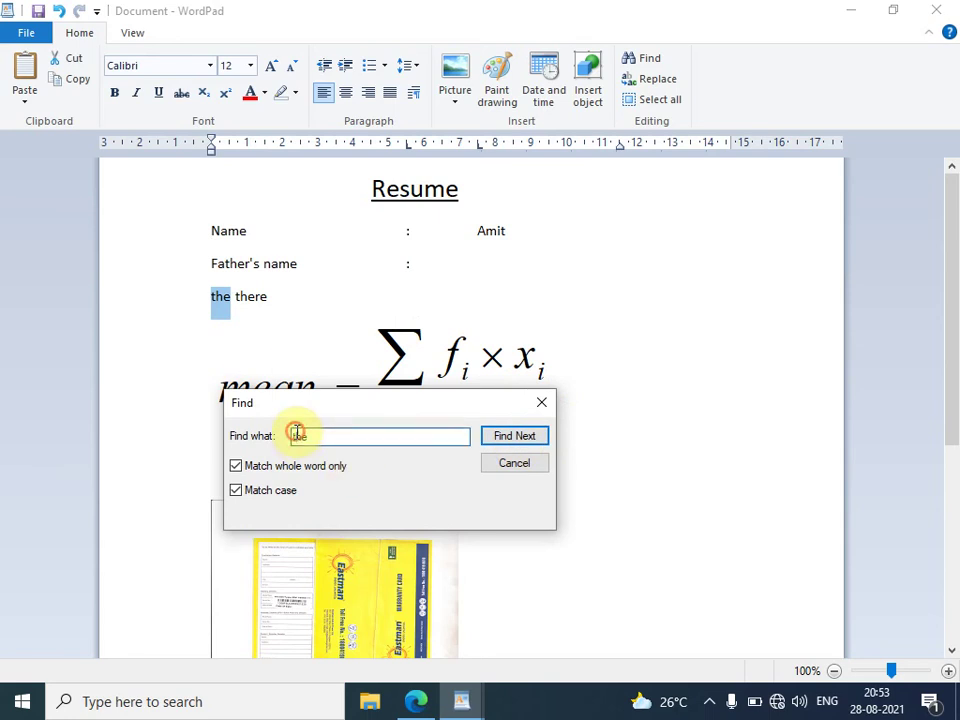
text(The)
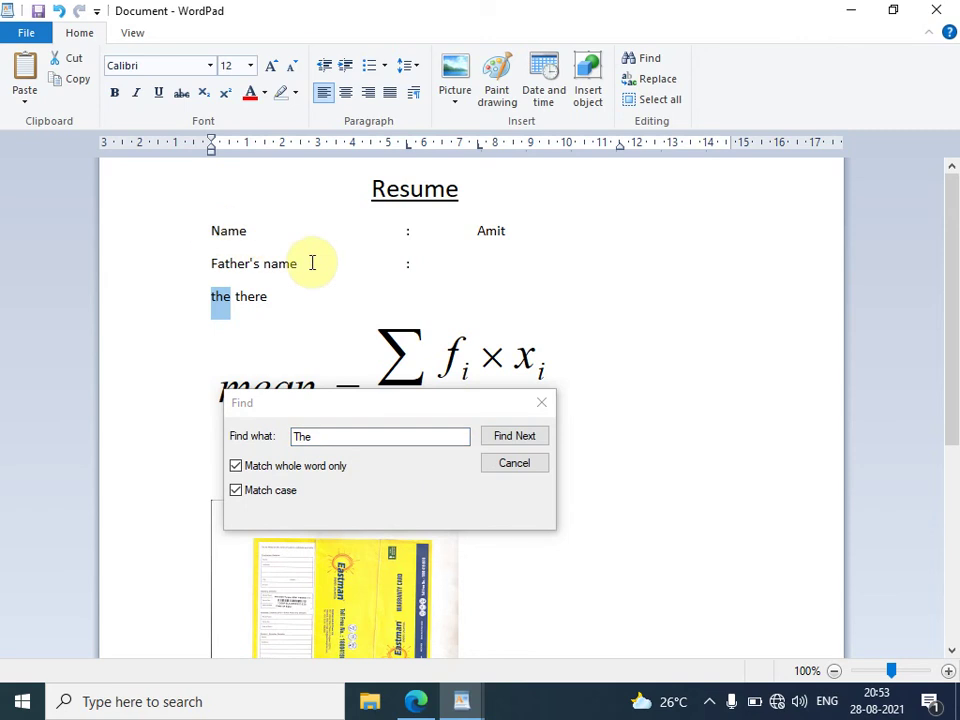
click(211, 228)
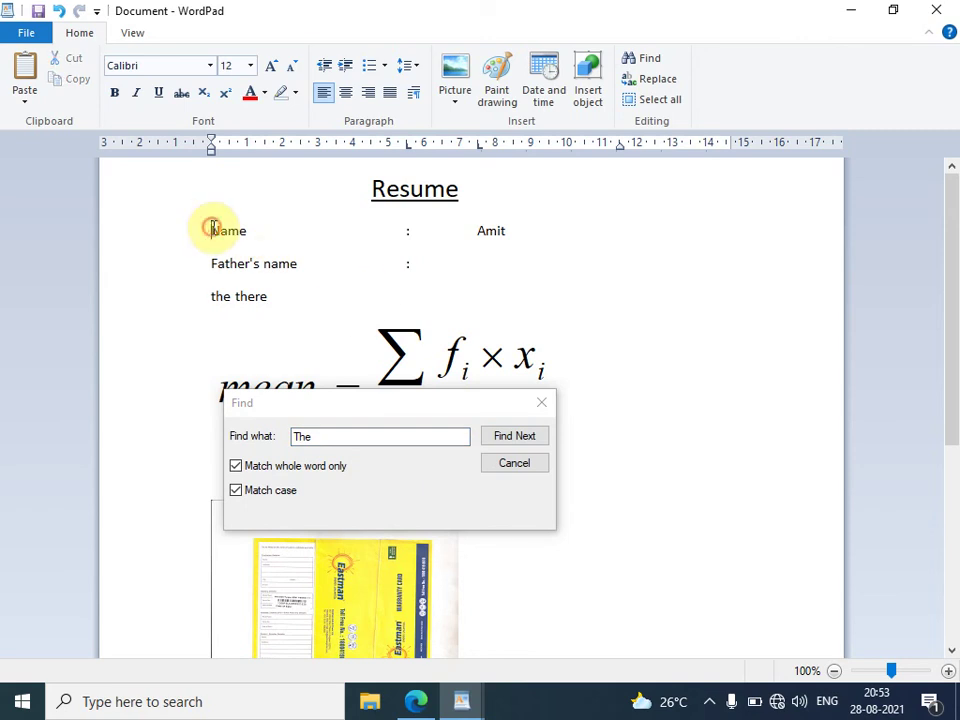
click(516, 446)
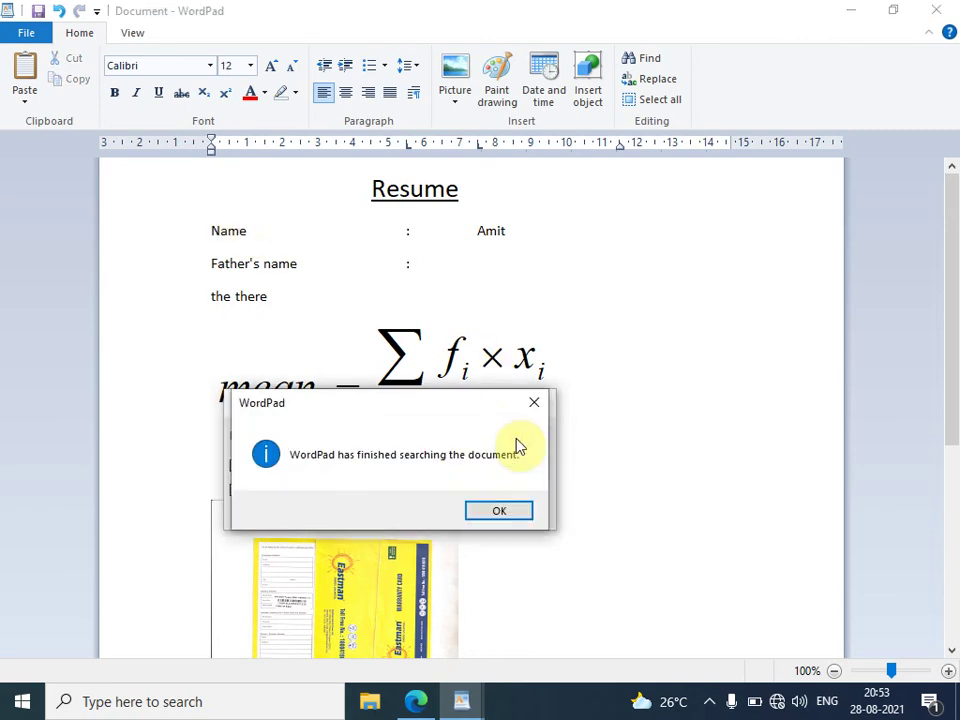
click(511, 514)
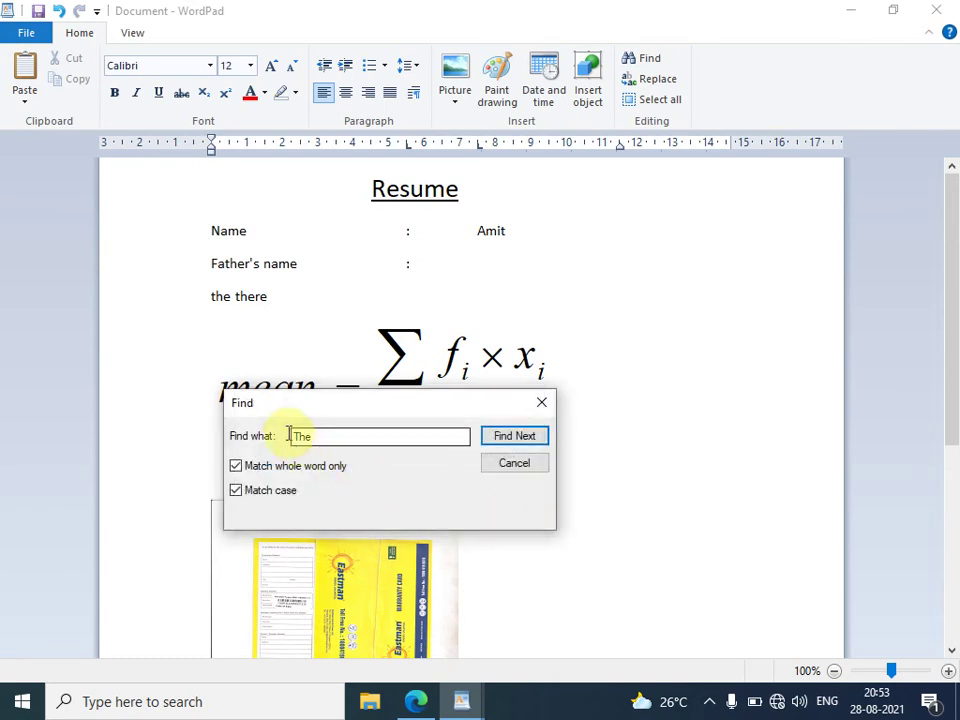
click(542, 404)
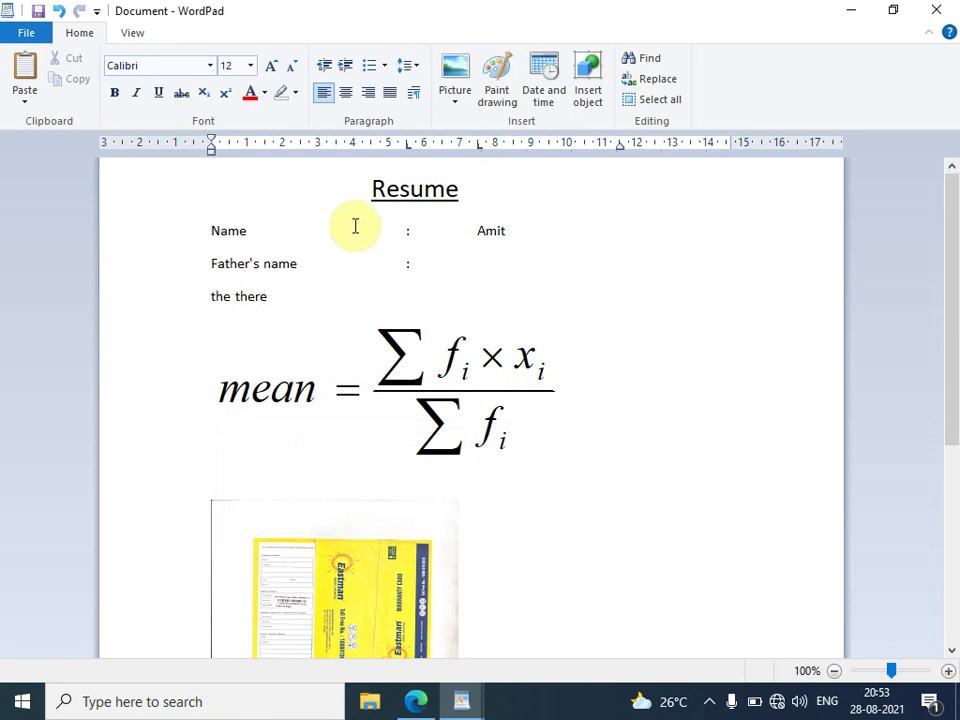
Step: Replace the first name beside the Name label with the person's full name
click(369, 190)
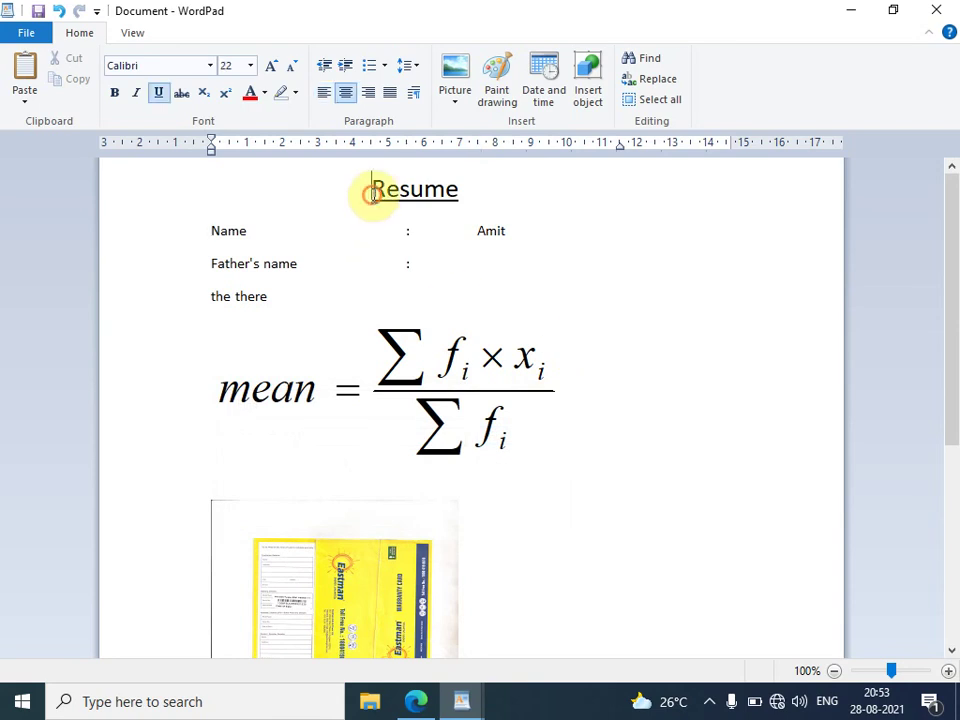
click(658, 84)
drag(161, 270, 90, 274)
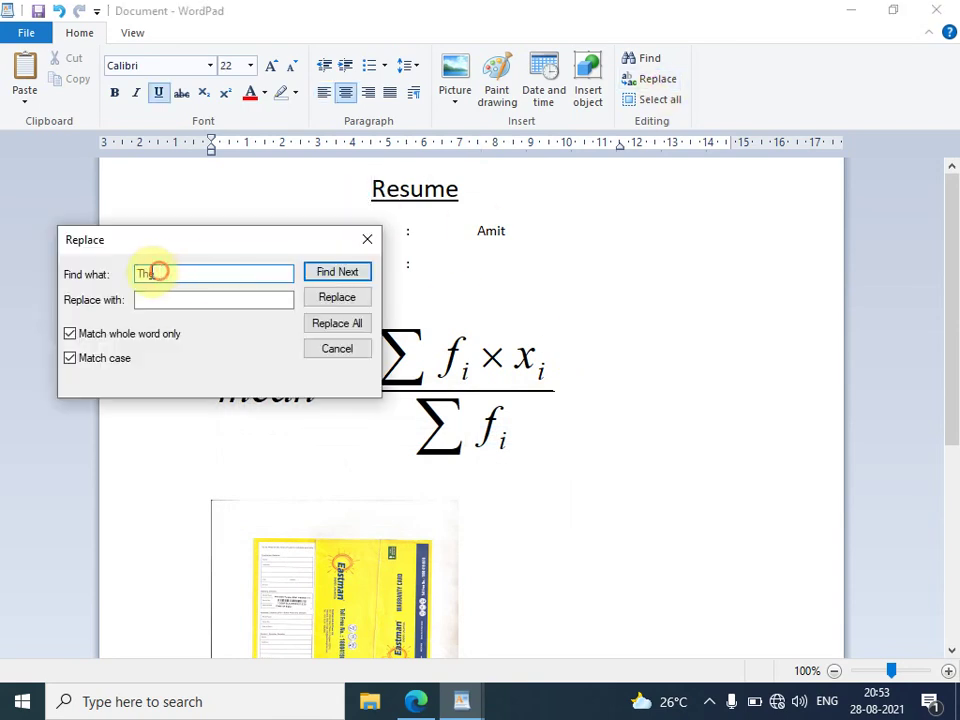
text(Amit)
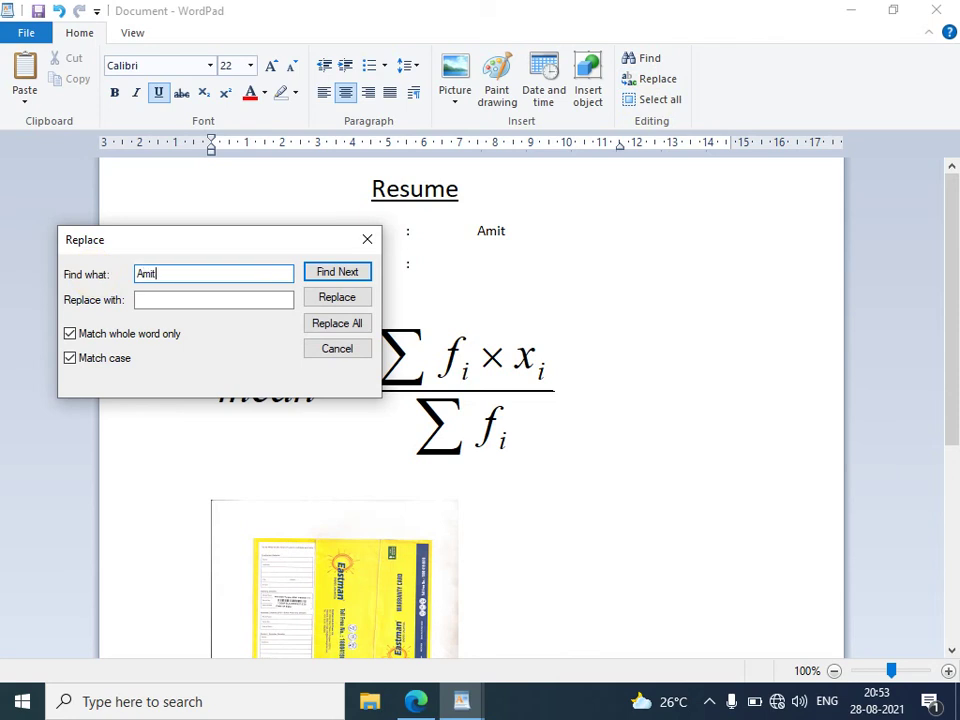
click(213, 299)
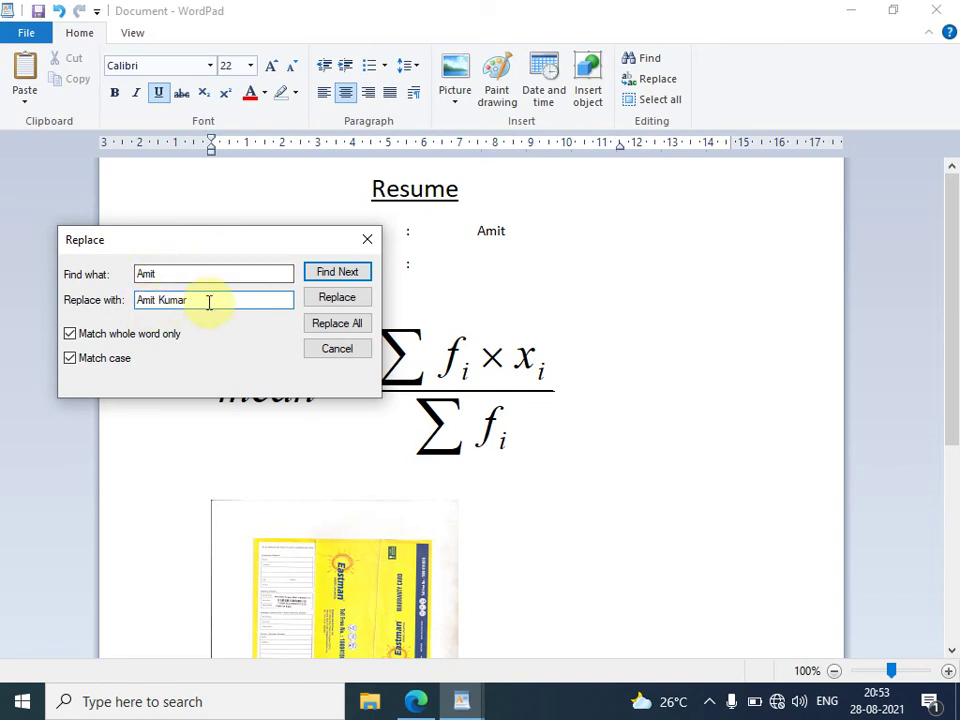
click(347, 280)
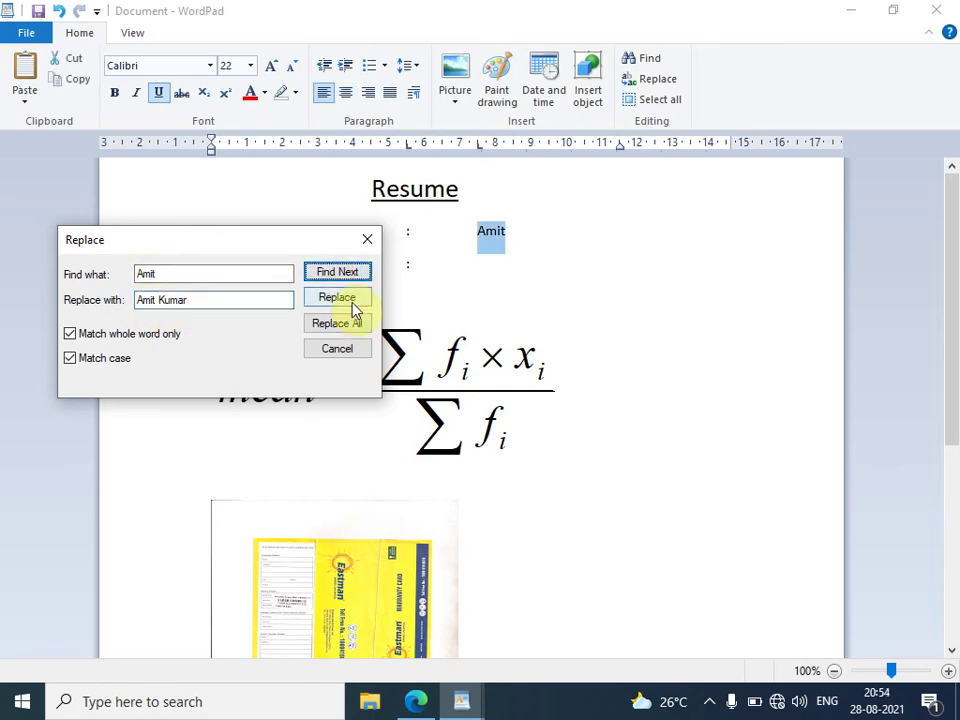
click(352, 299)
click(333, 362)
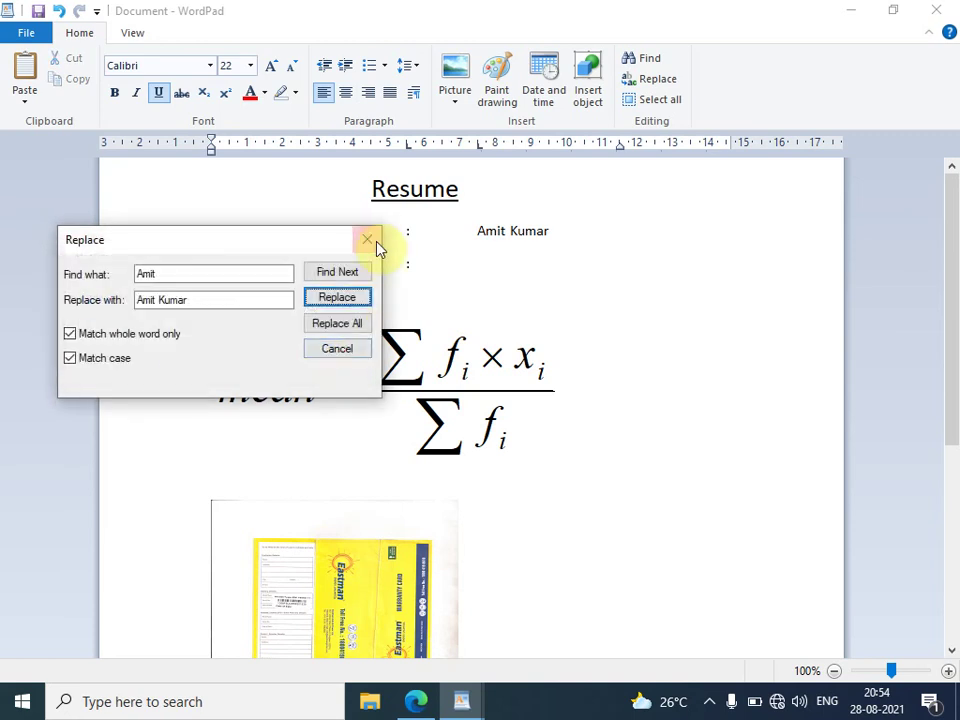
click(368, 238)
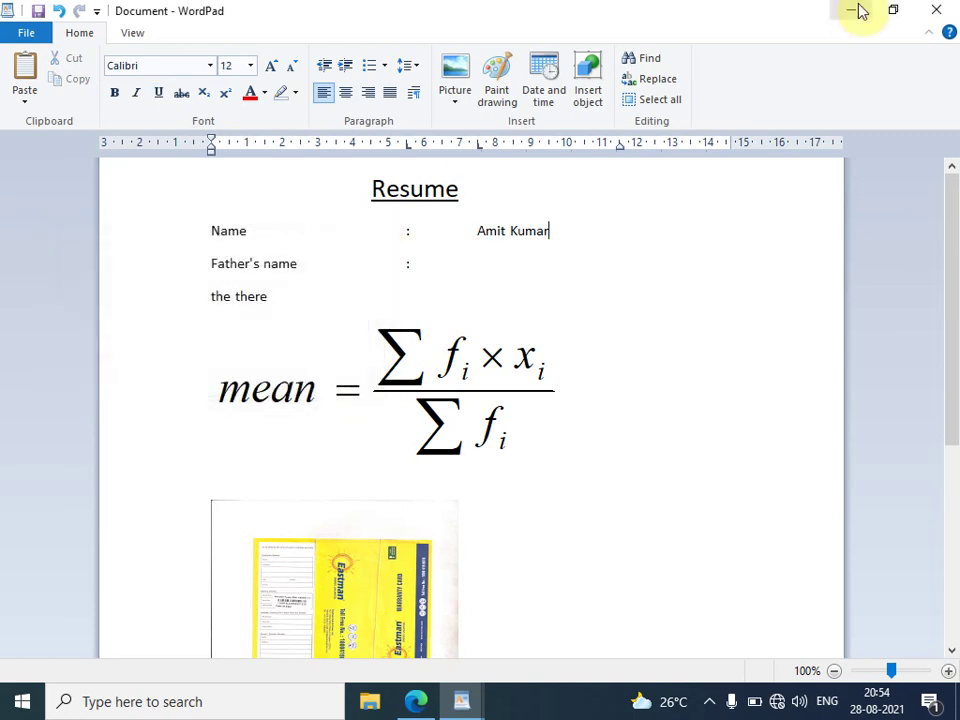
Step: Select the whole resume and delete it, emptying the page
click(660, 103)
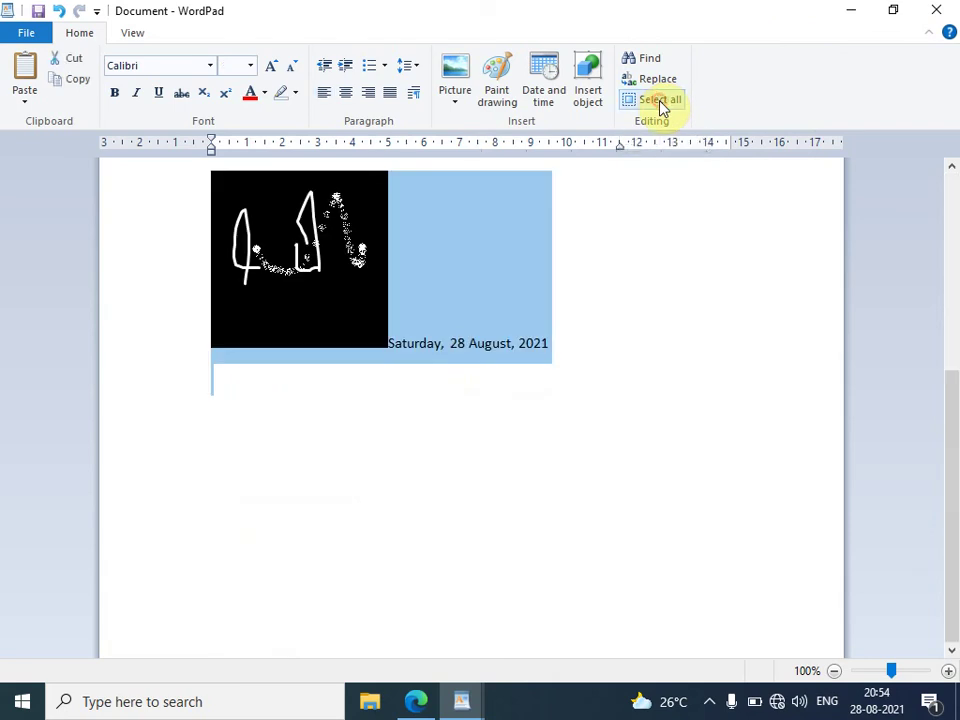
drag(954, 407, 946, 182)
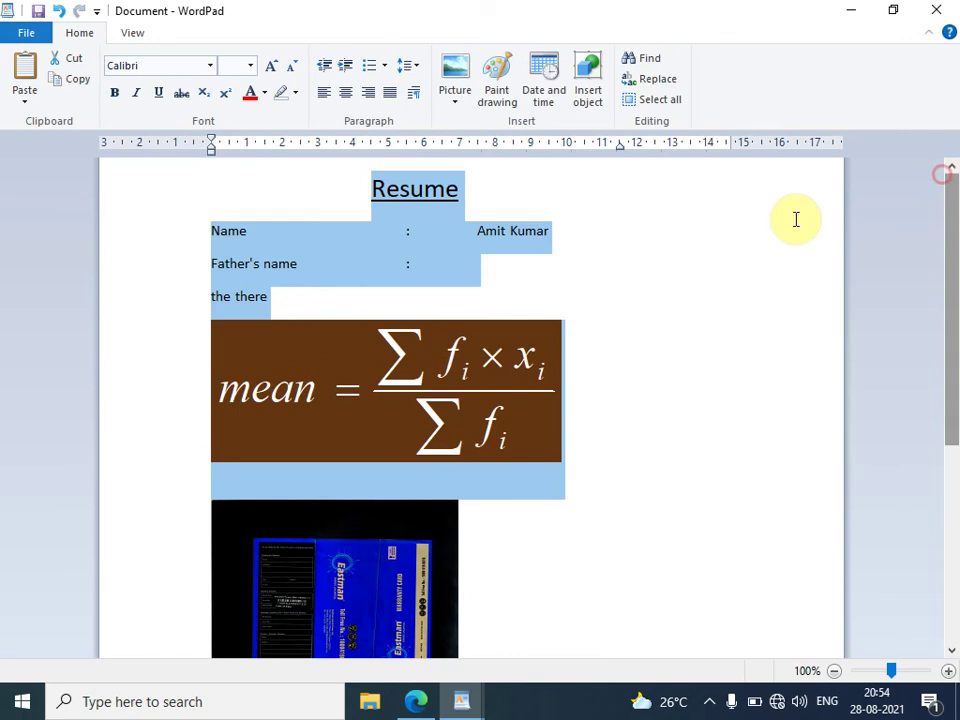
key(Delete)
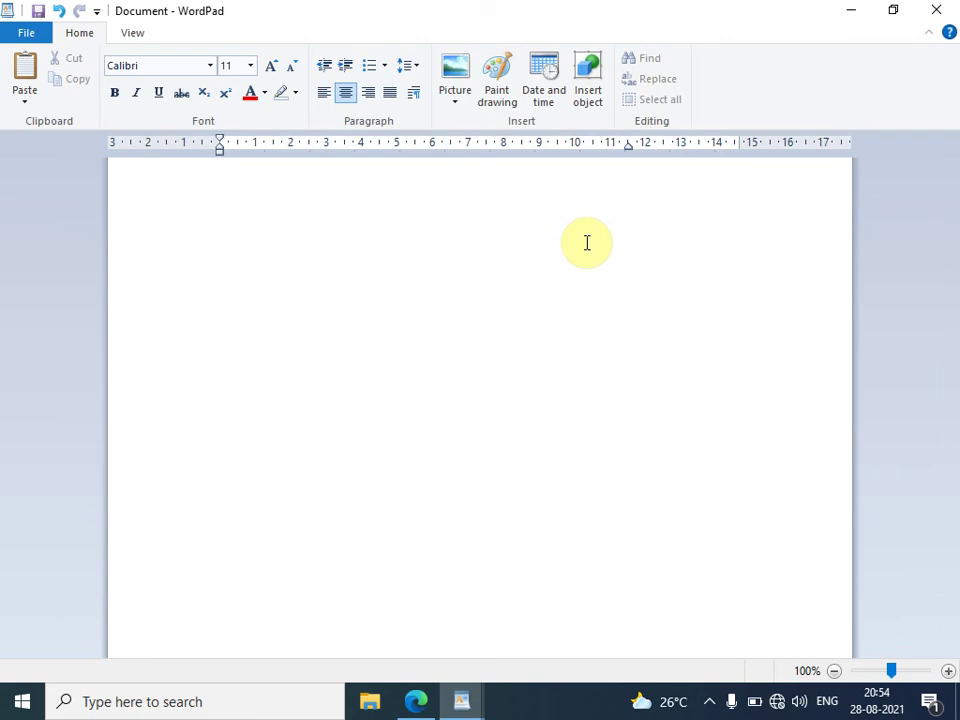
Step: Undo and redo the deletion repeatedly, ending with the heading, name lines, equation and pictures restored
key(ctrl+z)
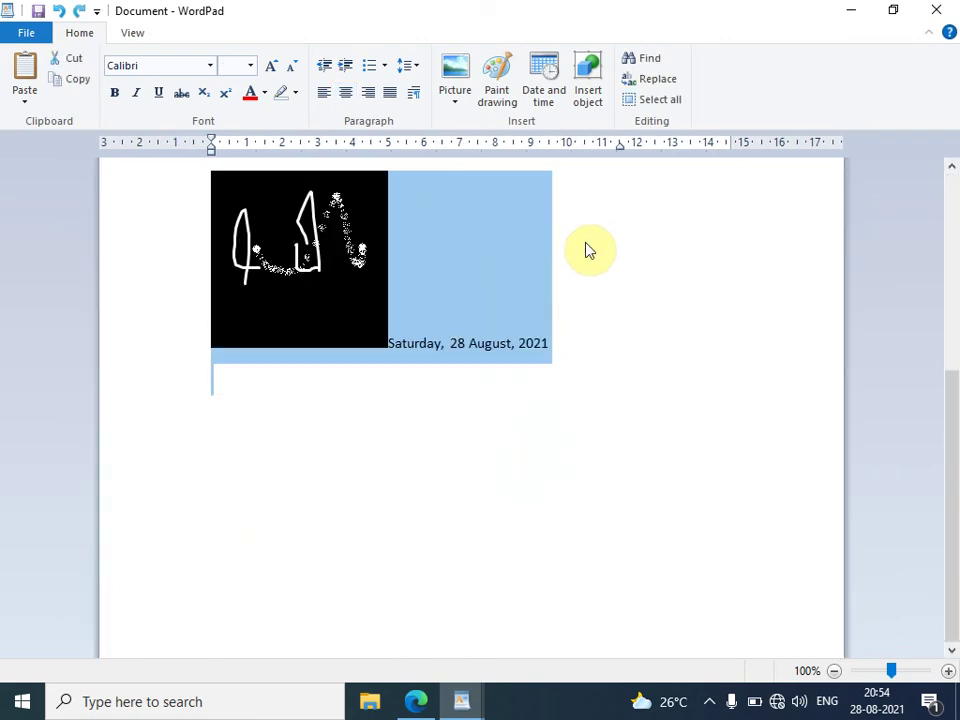
drag(949, 452, 932, 270)
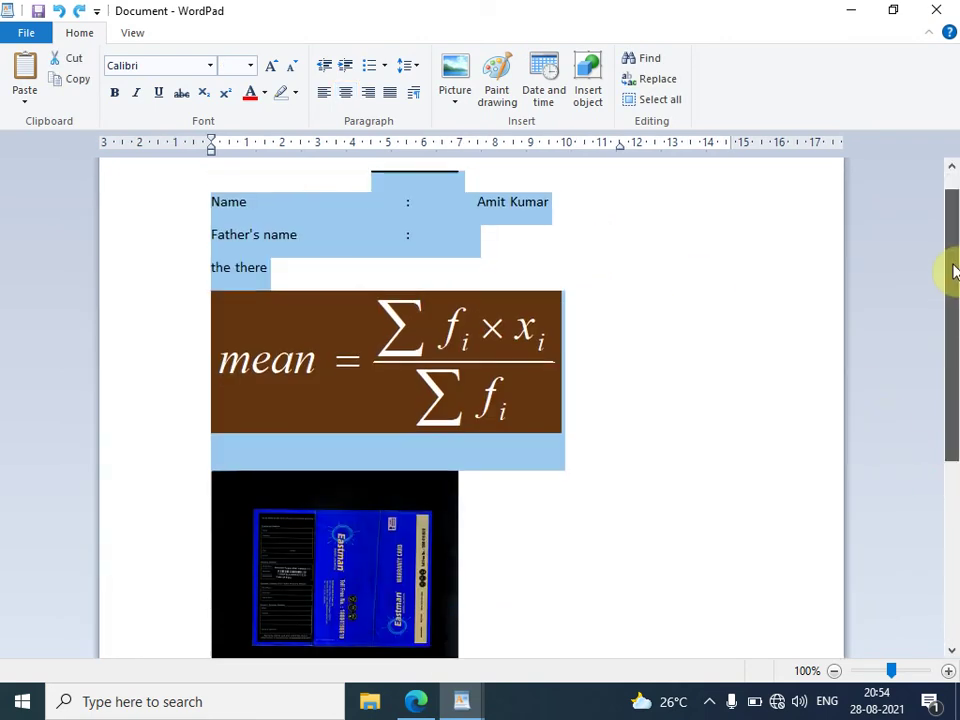
click(611, 268)
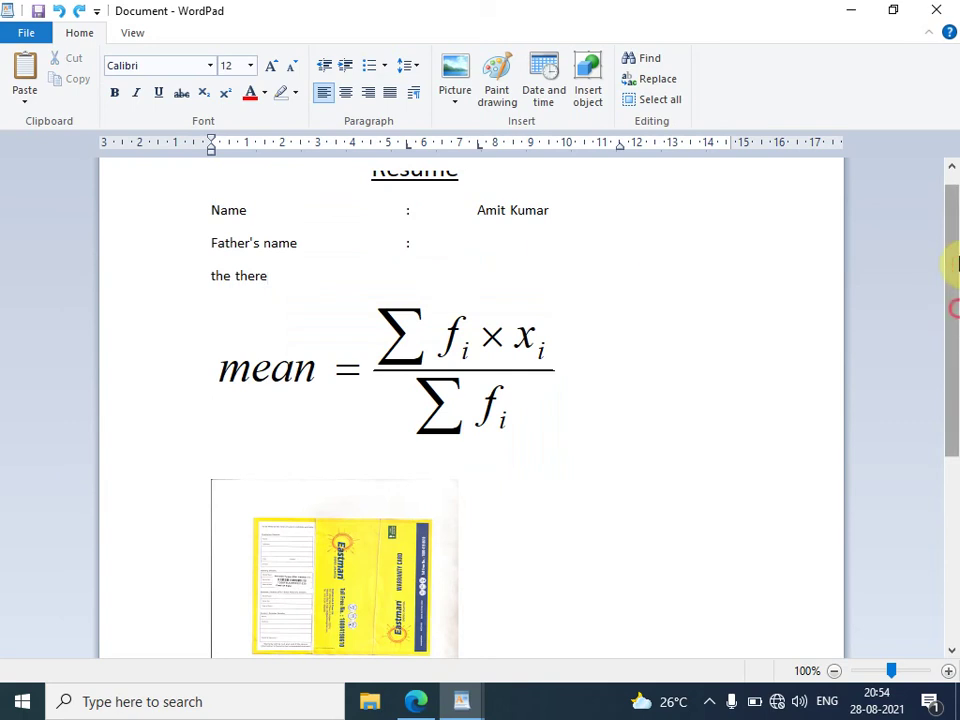
drag(949, 311, 953, 226)
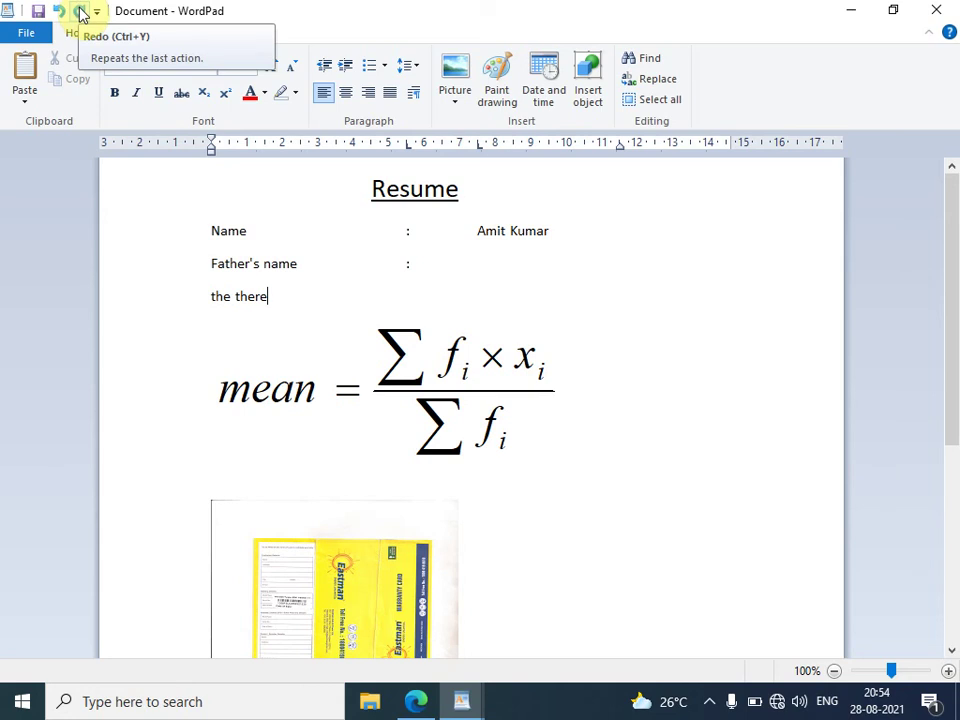
click(80, 12)
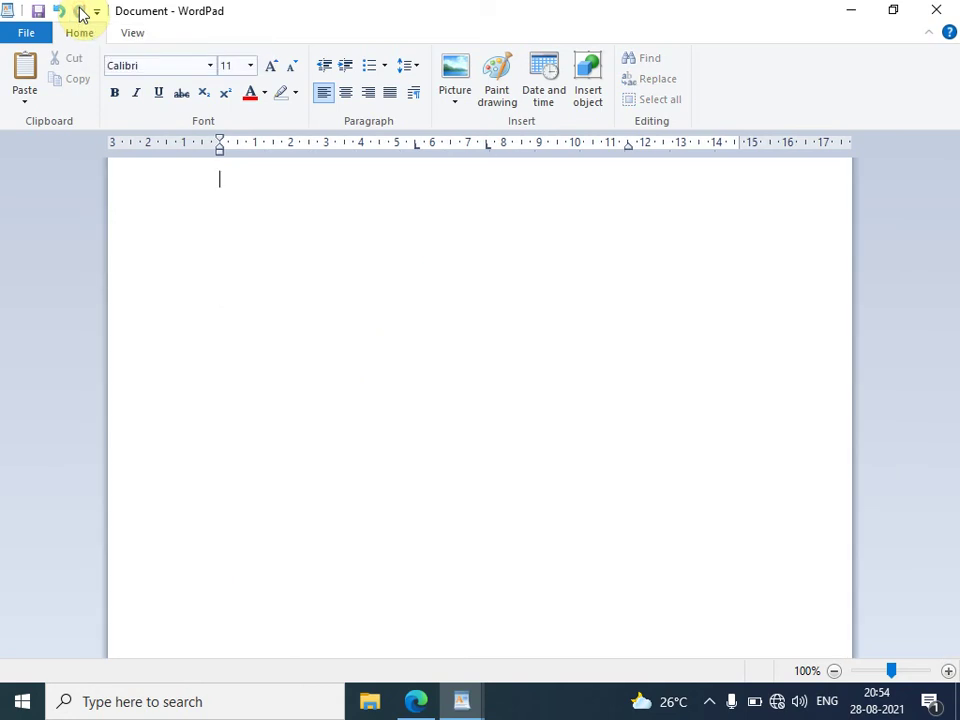
key(ctrl+z)
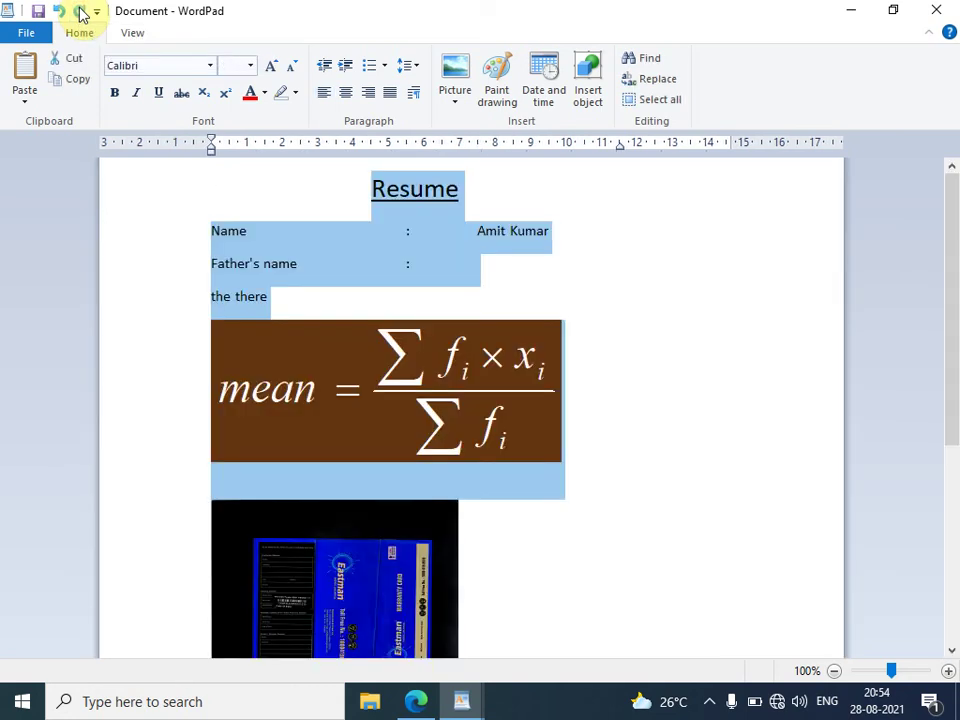
click(81, 13)
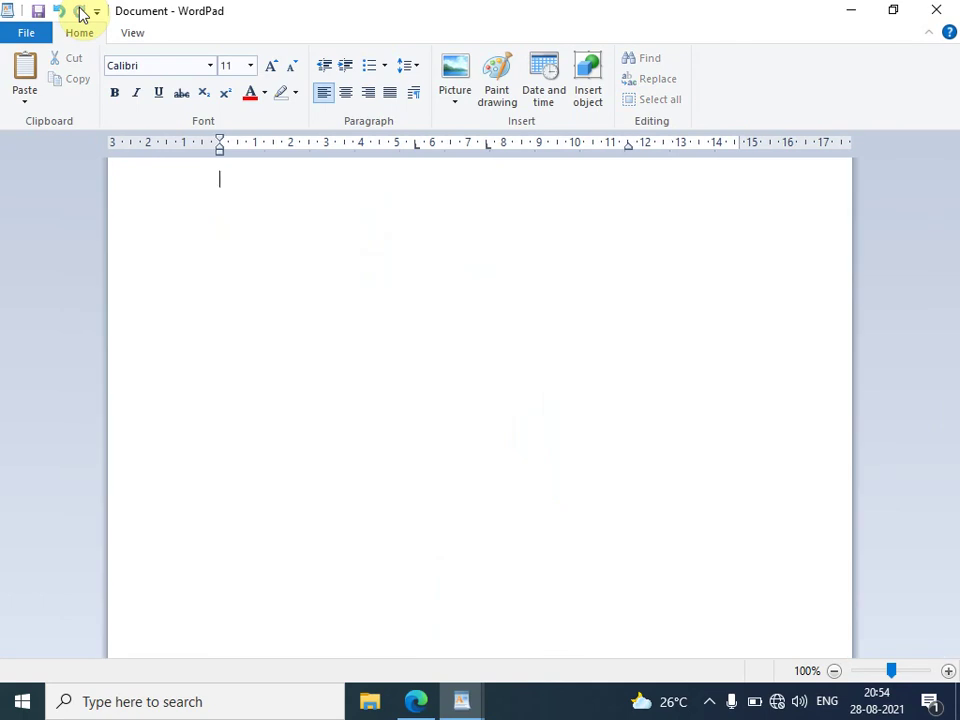
click(80, 12)
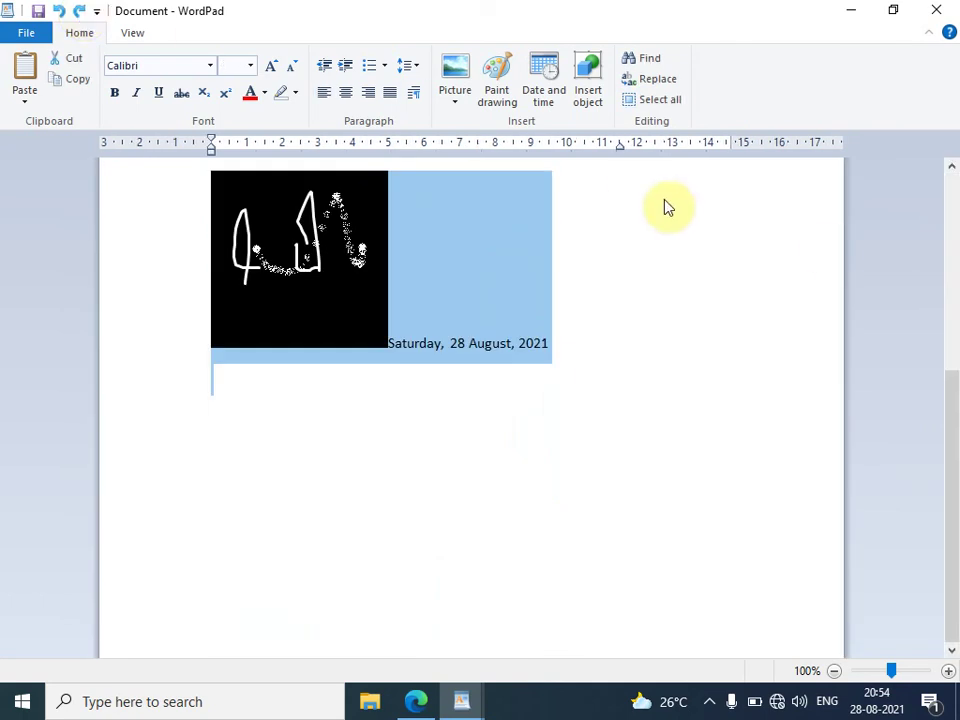
drag(955, 382, 954, 141)
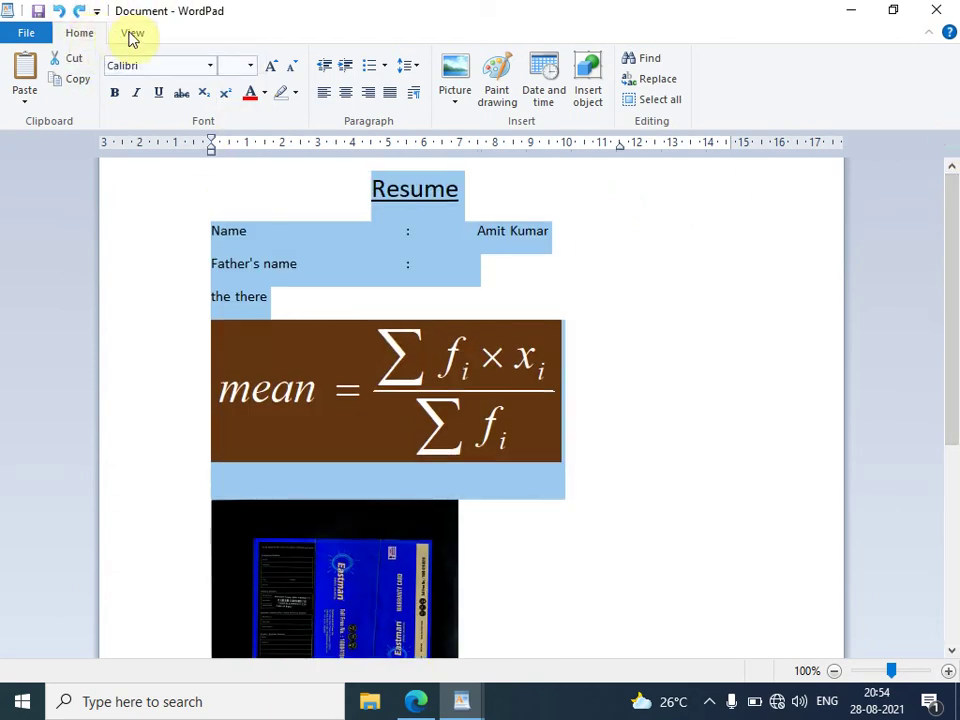
Step: Zoom the resume in twice and out three steps, return to 100%, then hide and reshow the ruler
click(130, 35)
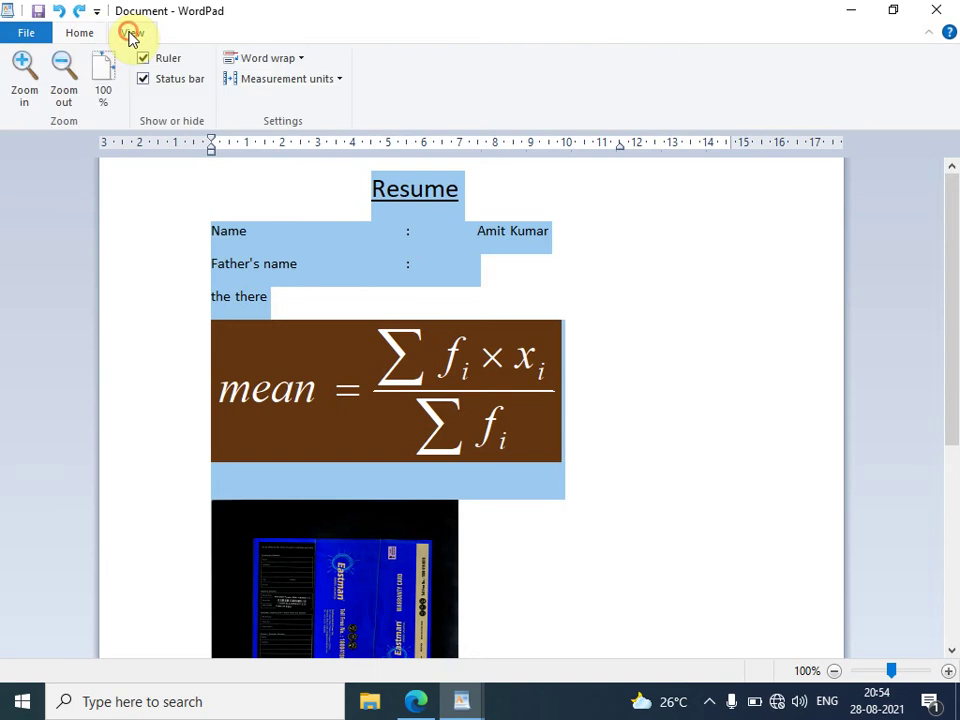
click(25, 78)
click(27, 80)
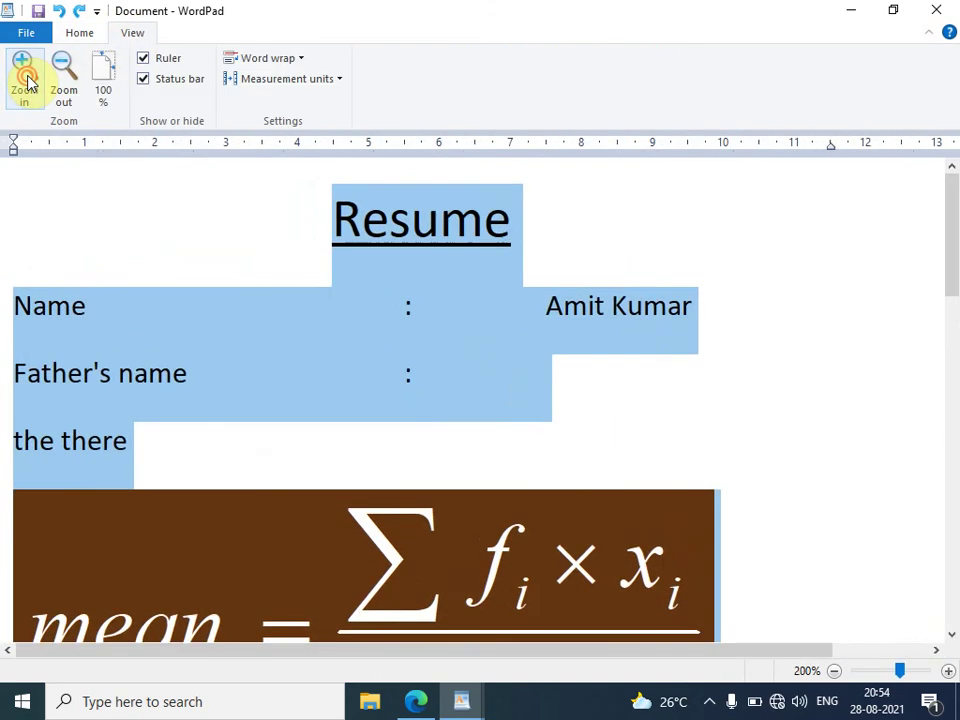
click(69, 86)
click(66, 86)
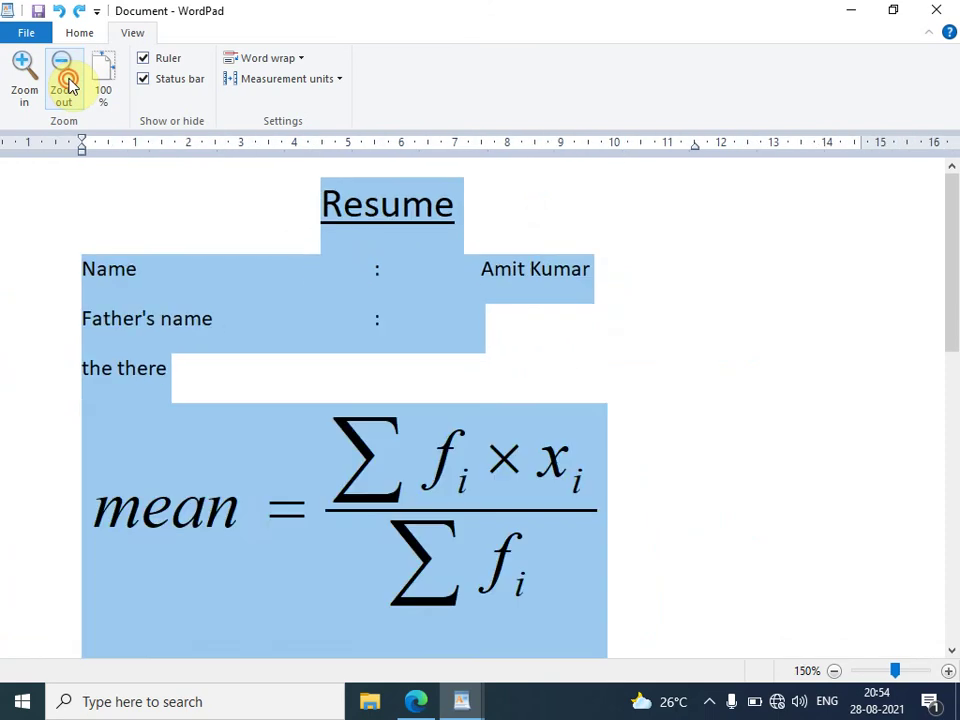
click(66, 86)
click(101, 90)
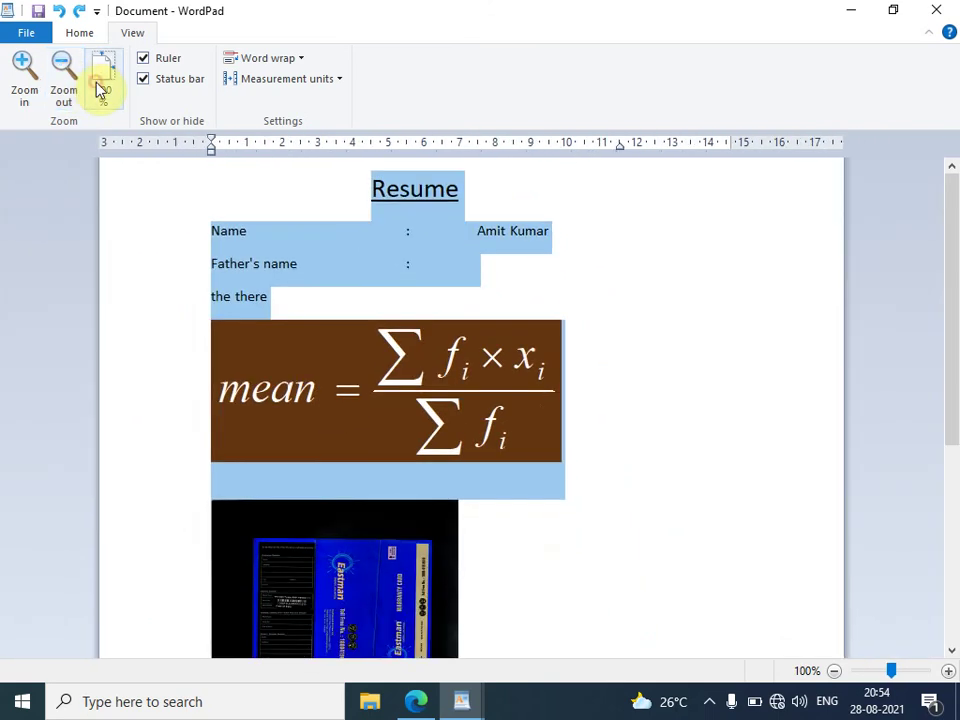
click(146, 62)
click(143, 60)
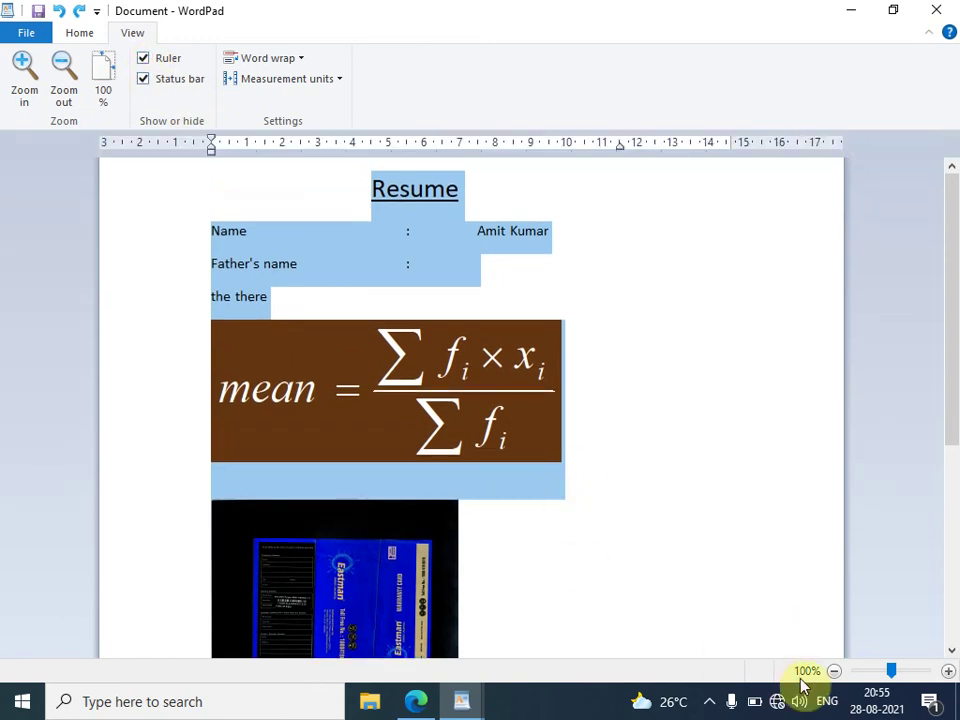
Step: Toggle the status bar off and on, then wrap text to the window and turn word wrap off
click(144, 80)
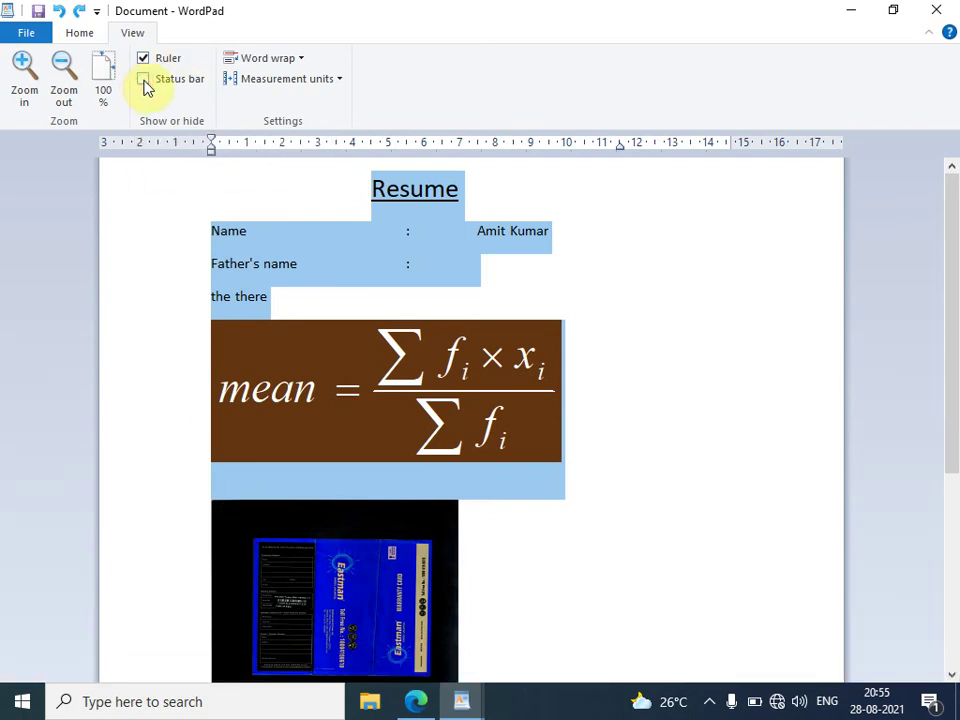
click(144, 80)
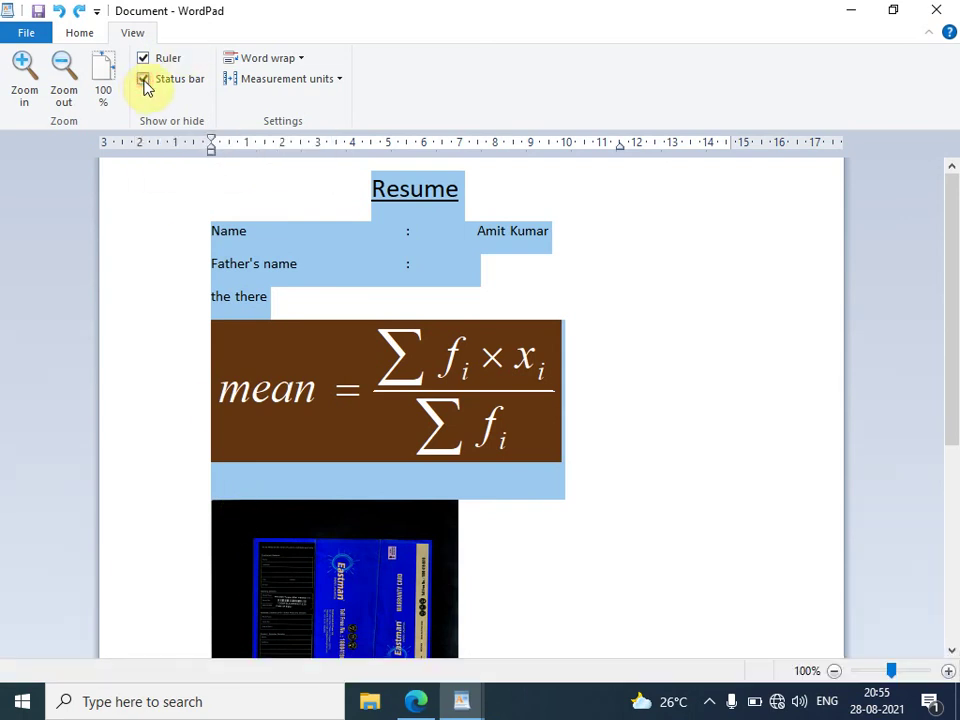
click(297, 67)
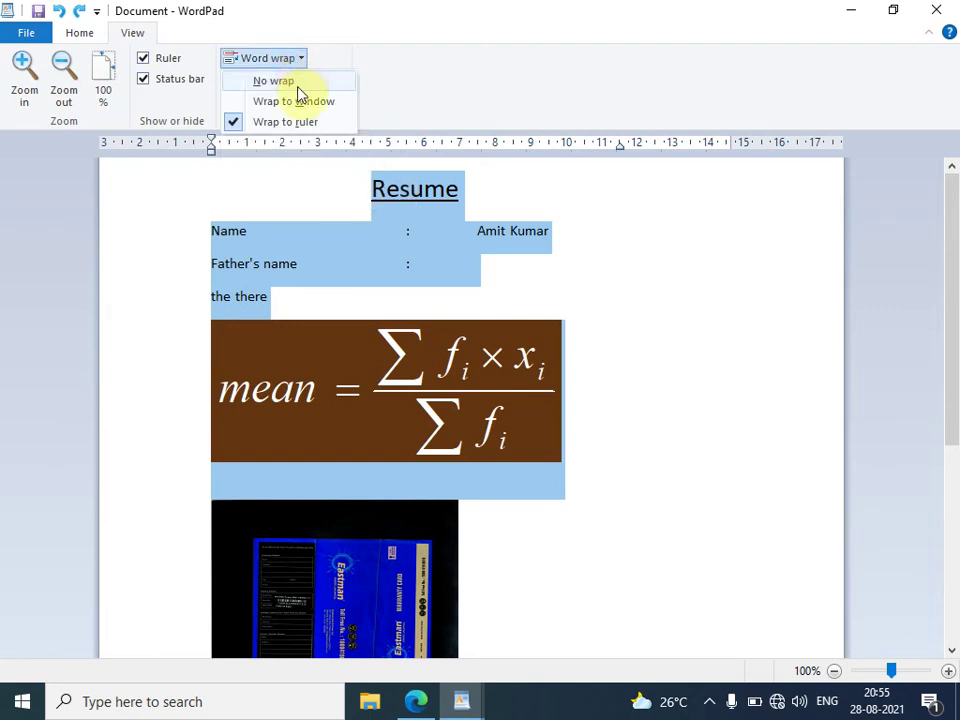
click(588, 214)
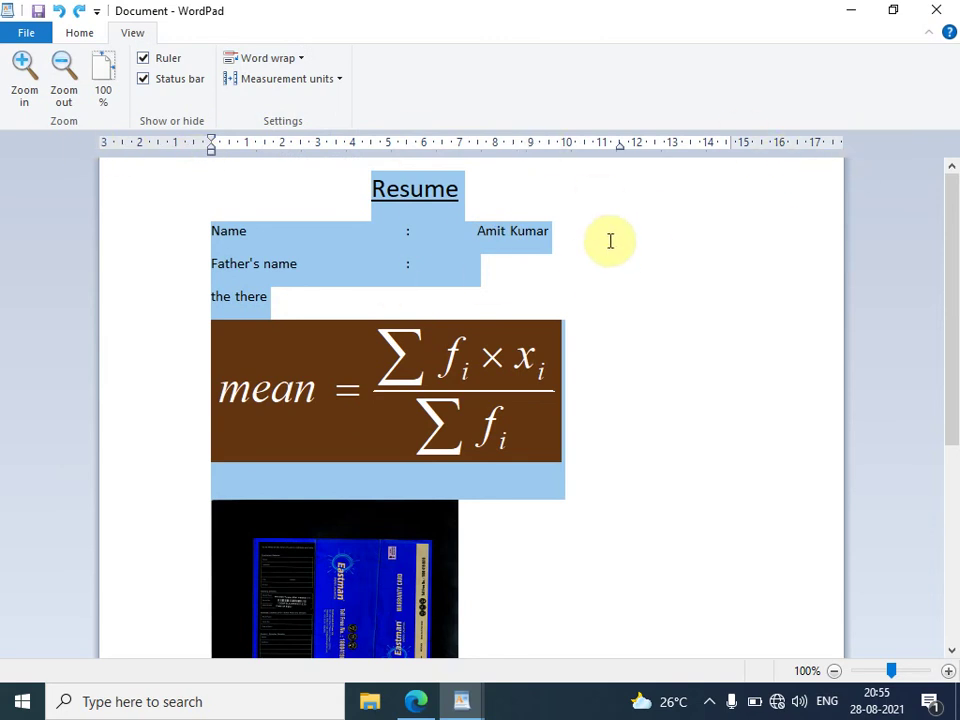
click(278, 58)
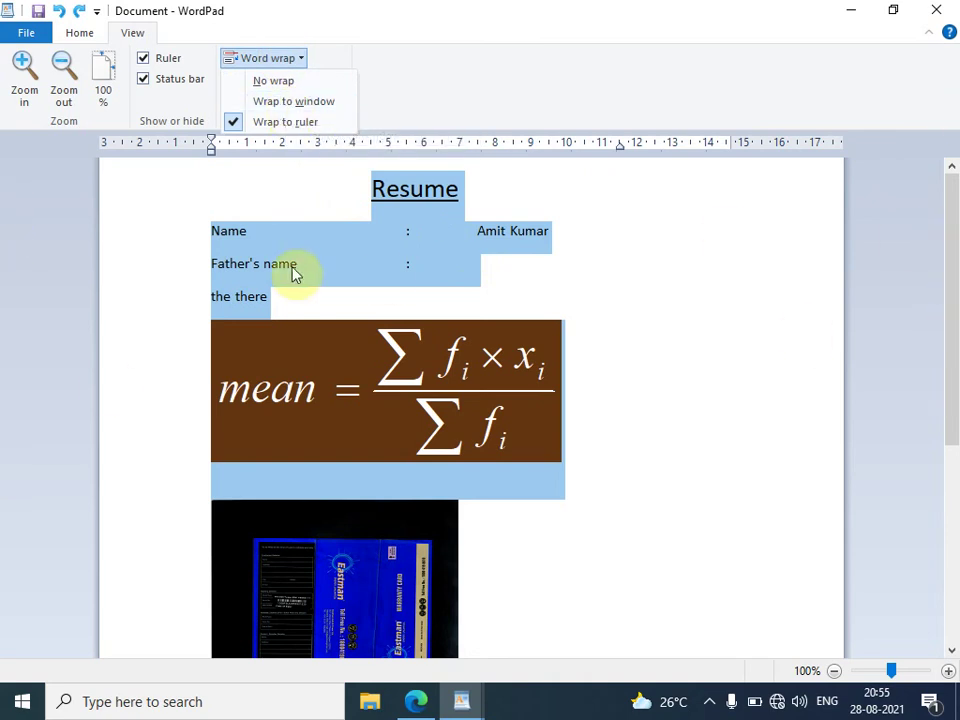
click(313, 108)
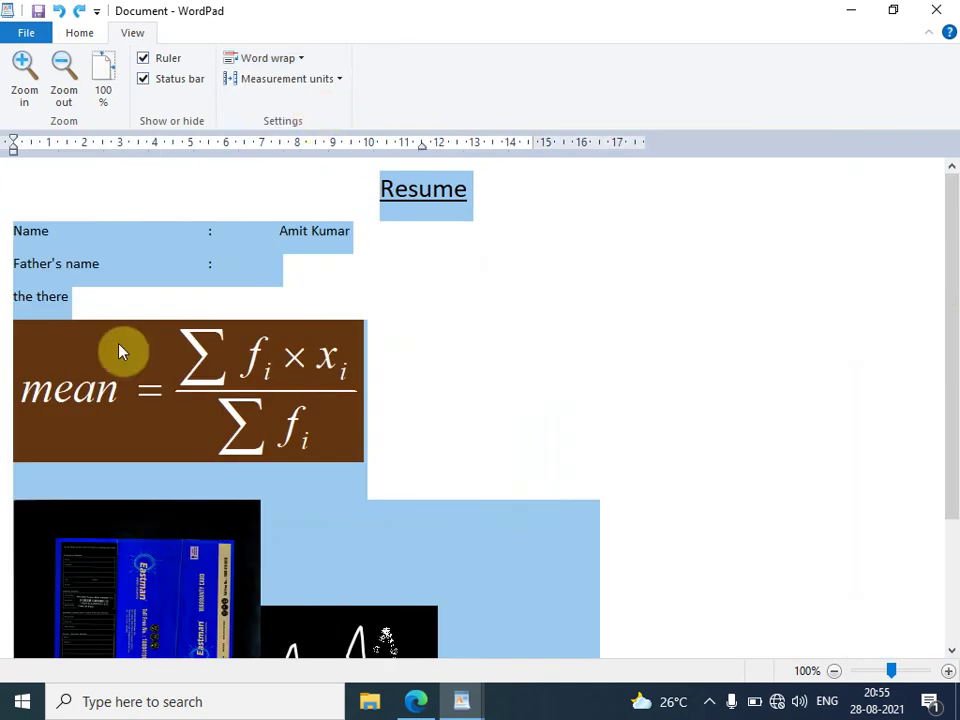
click(272, 58)
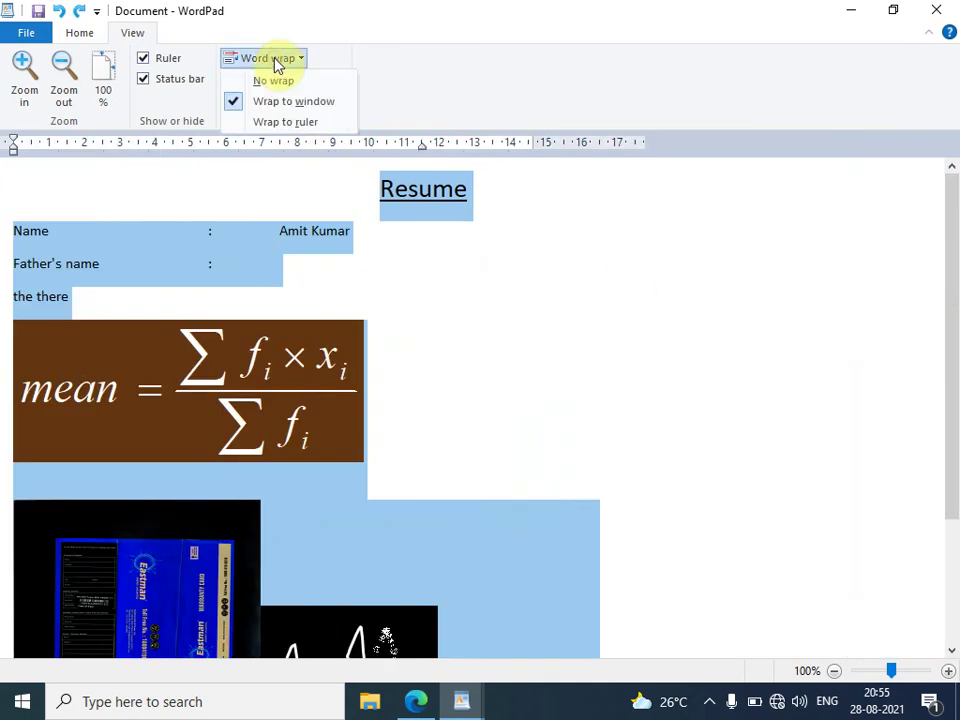
click(290, 84)
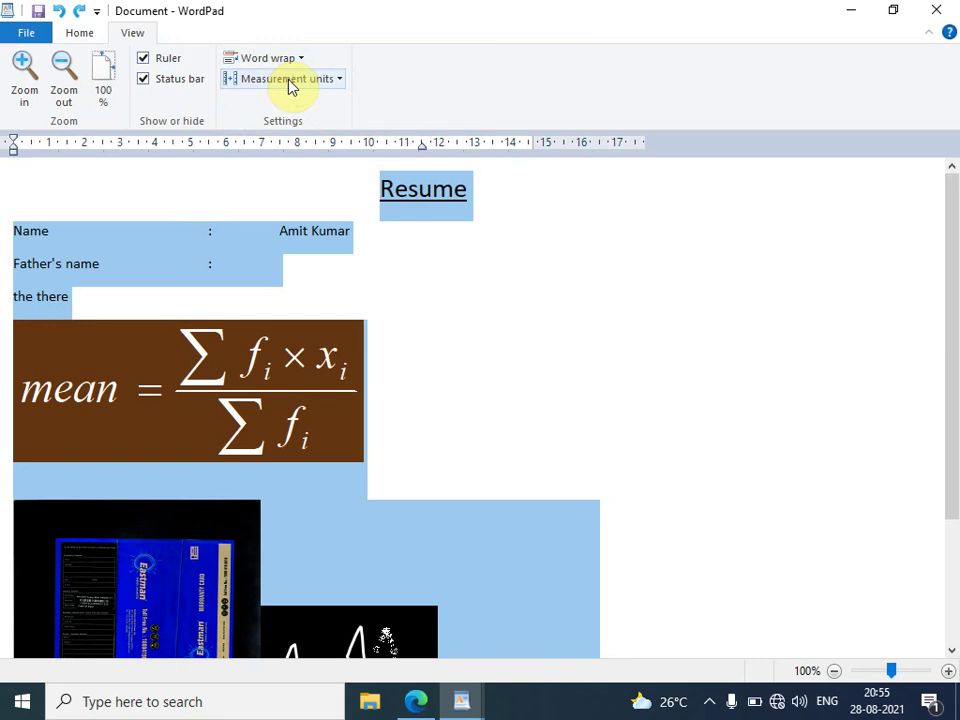
Step: Paste the repeated Computer sentence after 'there' and add a new empty line below it
click(146, 291)
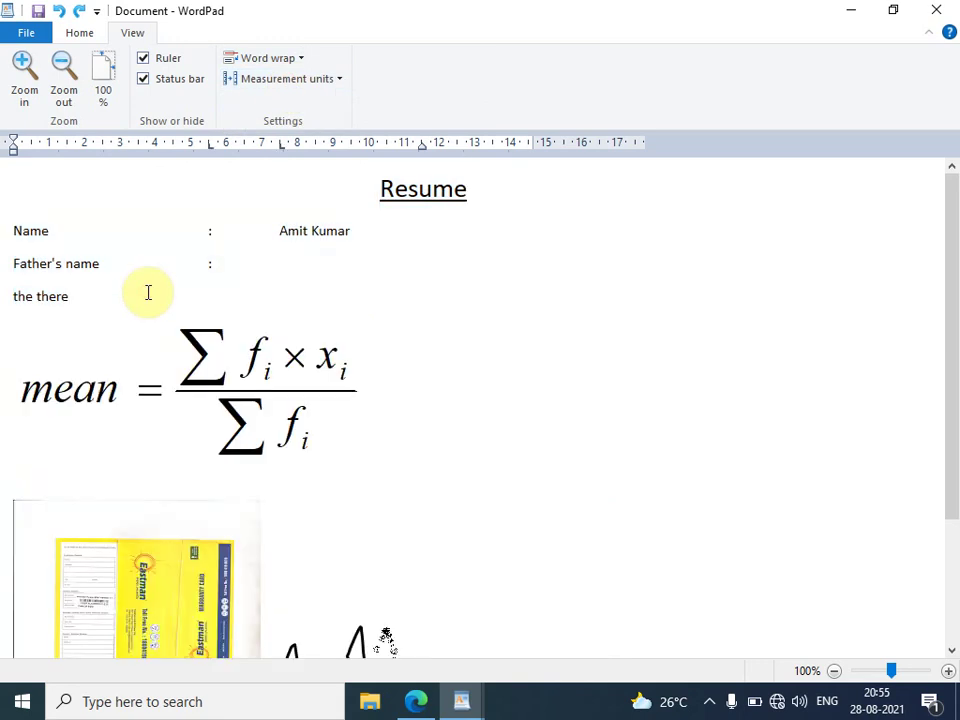
key(ctrl+v)
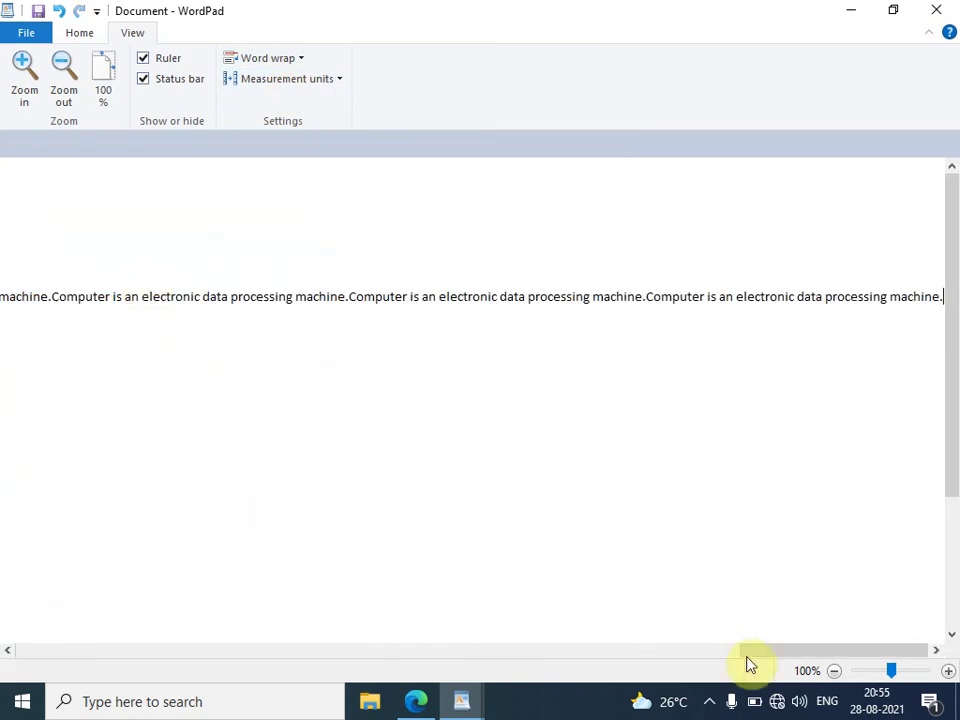
drag(808, 650, 758, 648)
drag(710, 650, 55, 578)
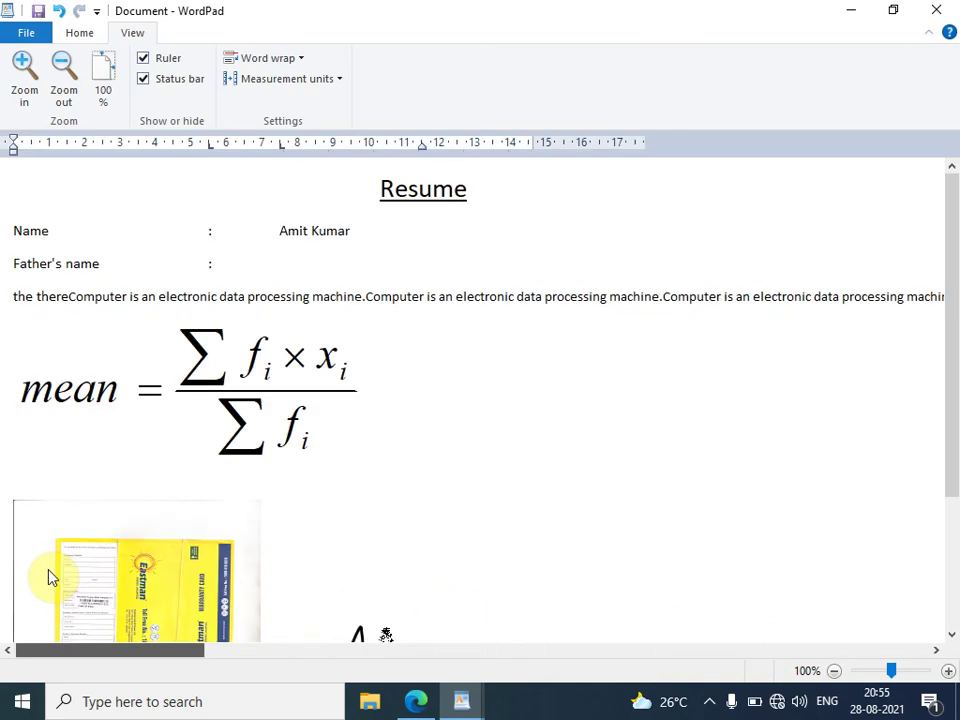
drag(128, 650, 938, 697)
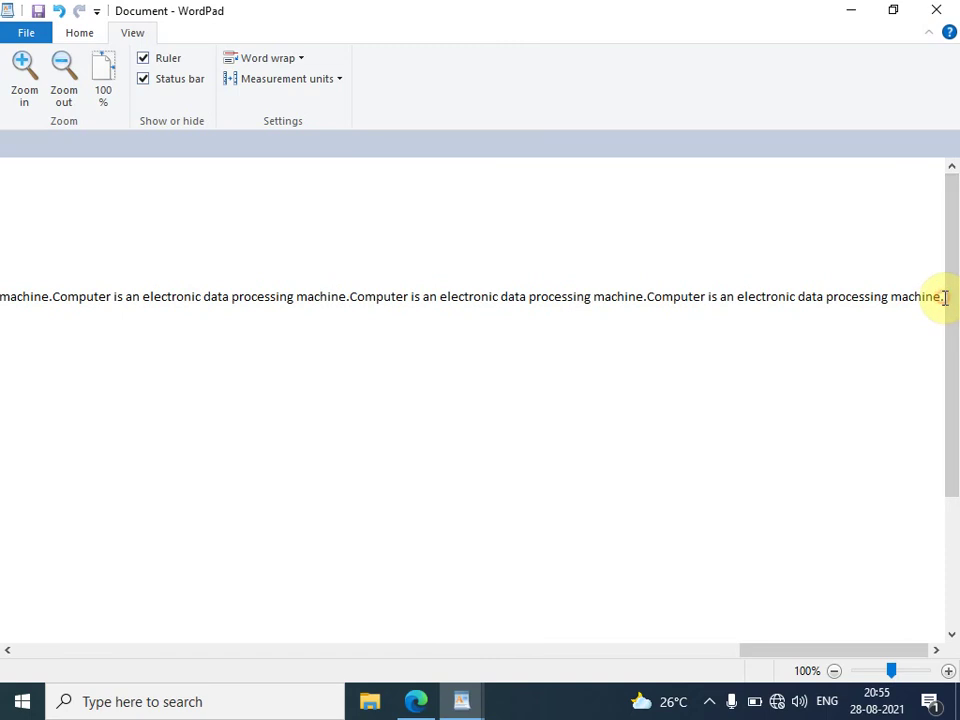
key(Return)
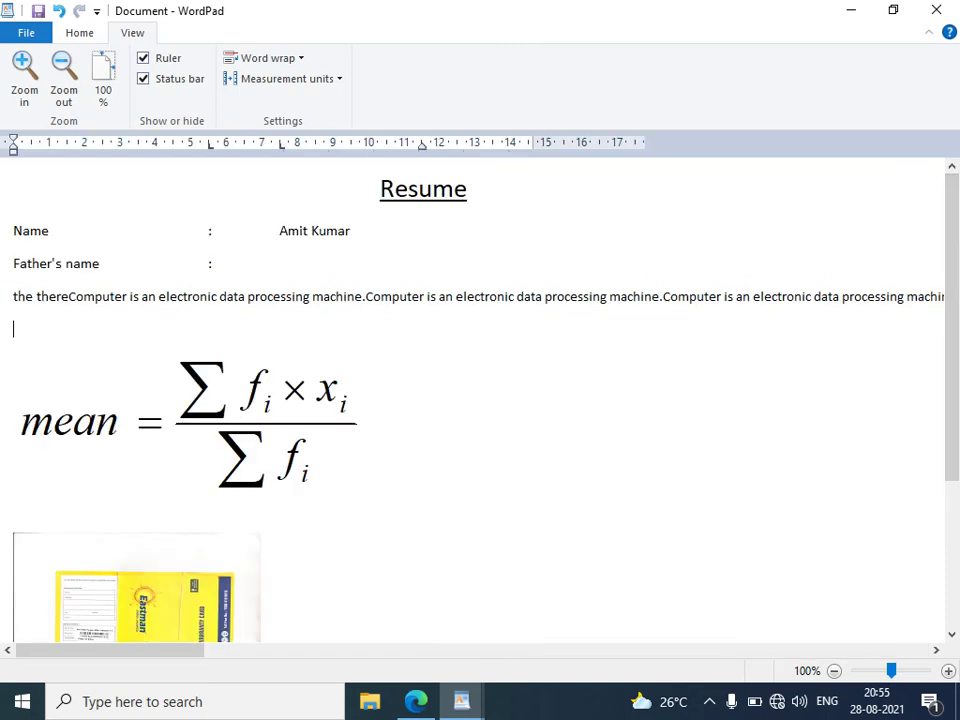
Step: Wrap the text to the ruler and switch the ruler's measurement units to inches
click(266, 62)
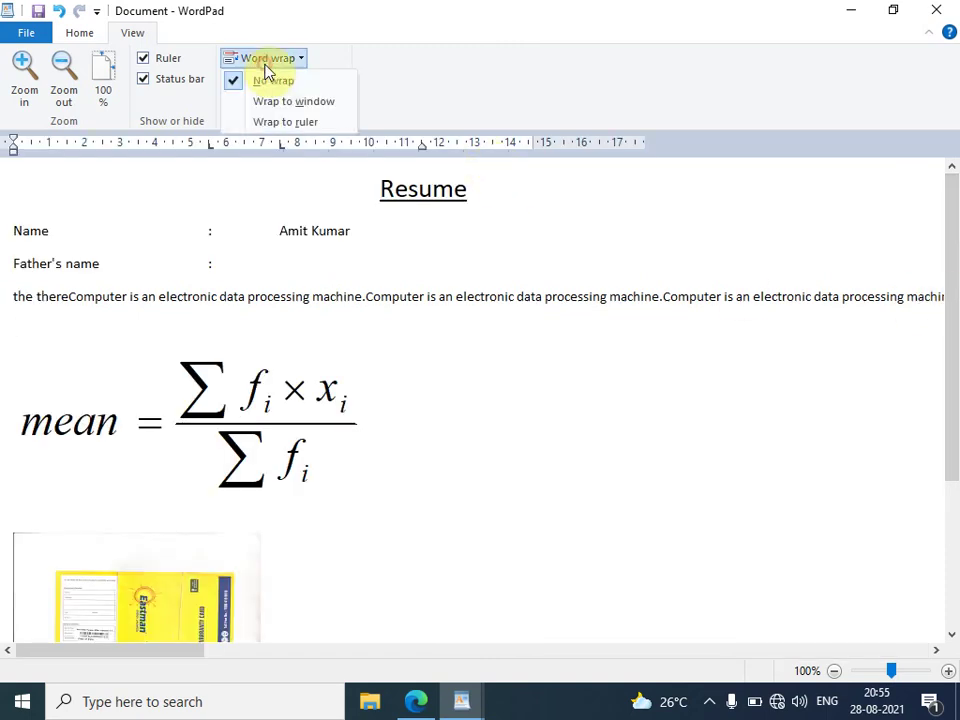
click(290, 122)
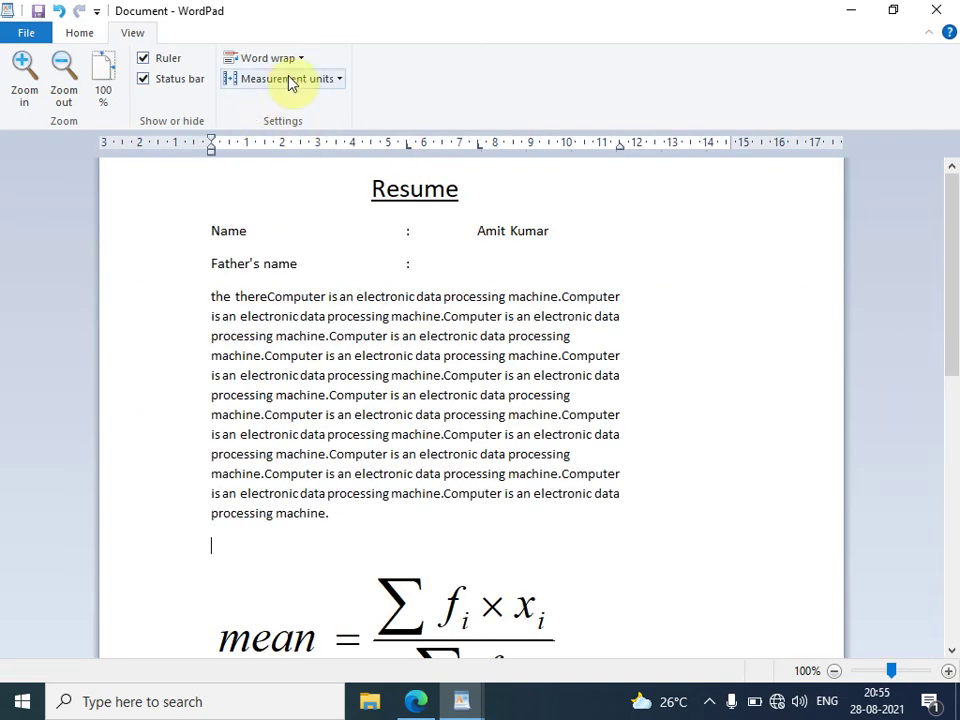
click(304, 82)
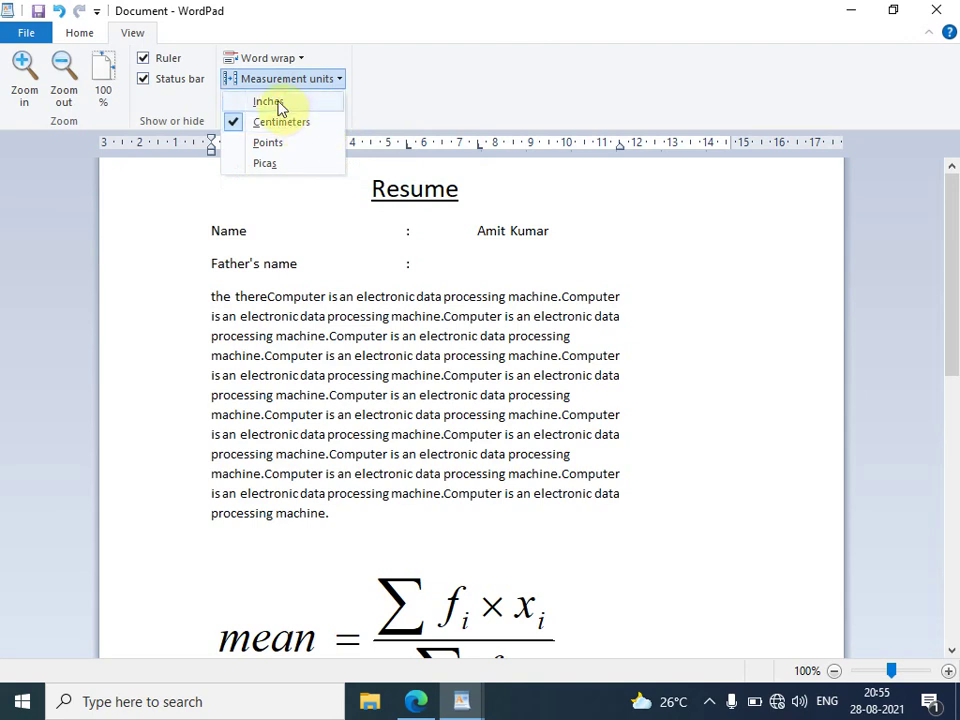
click(270, 102)
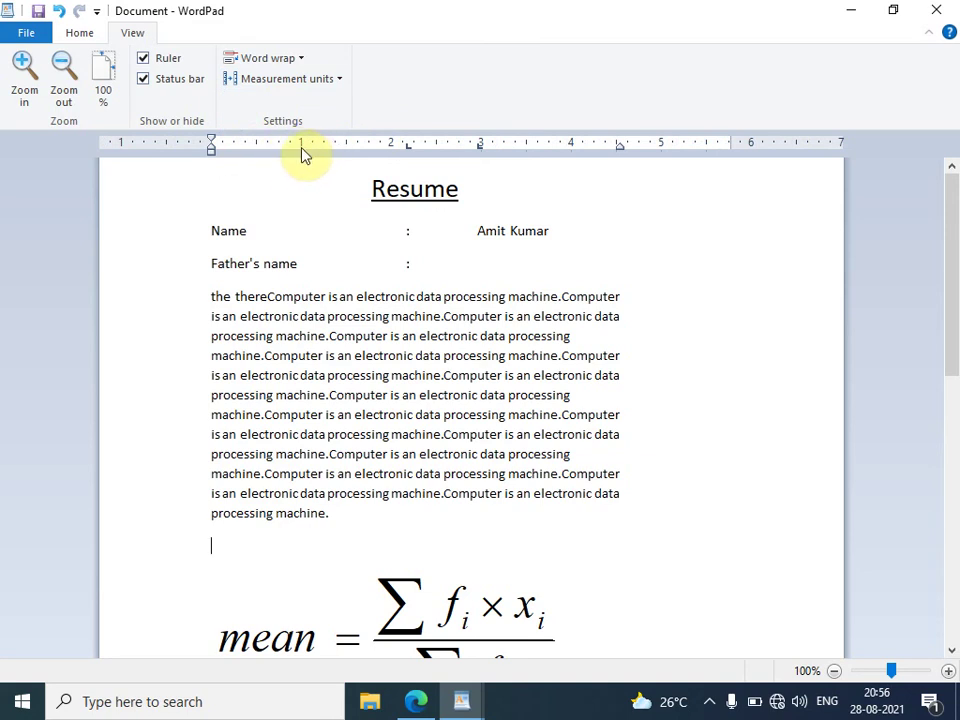
click(23, 33)
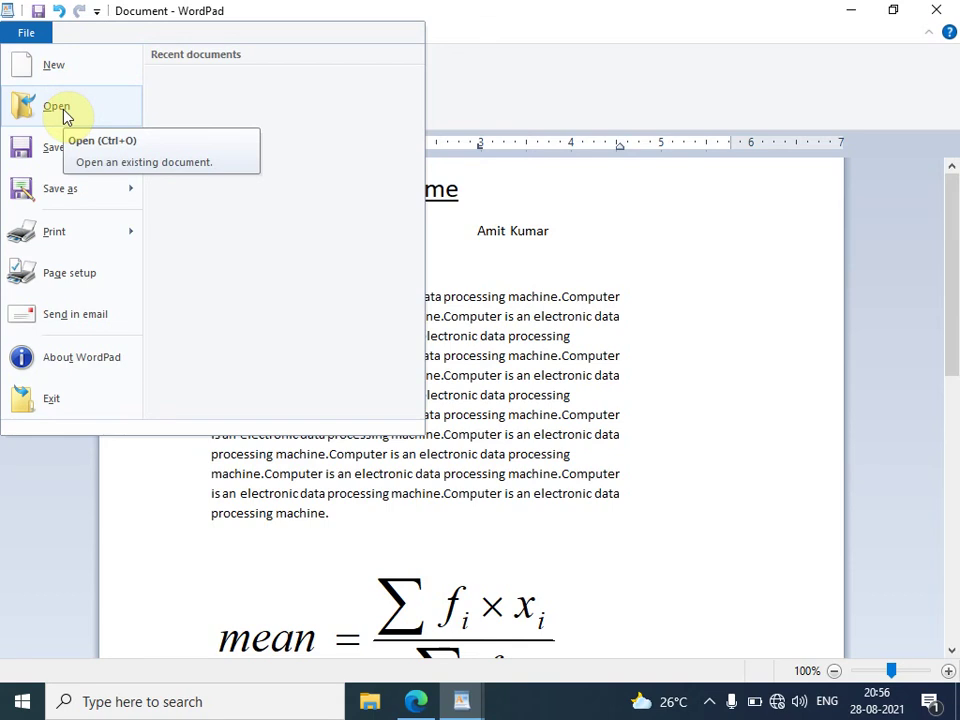
click(64, 114)
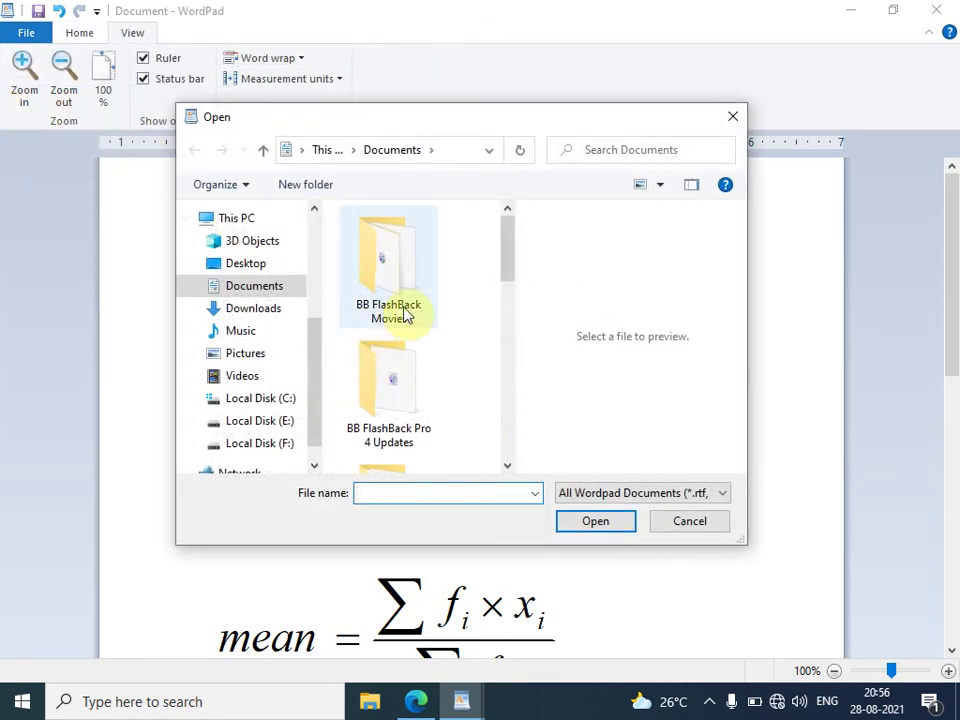
drag(506, 252, 508, 240)
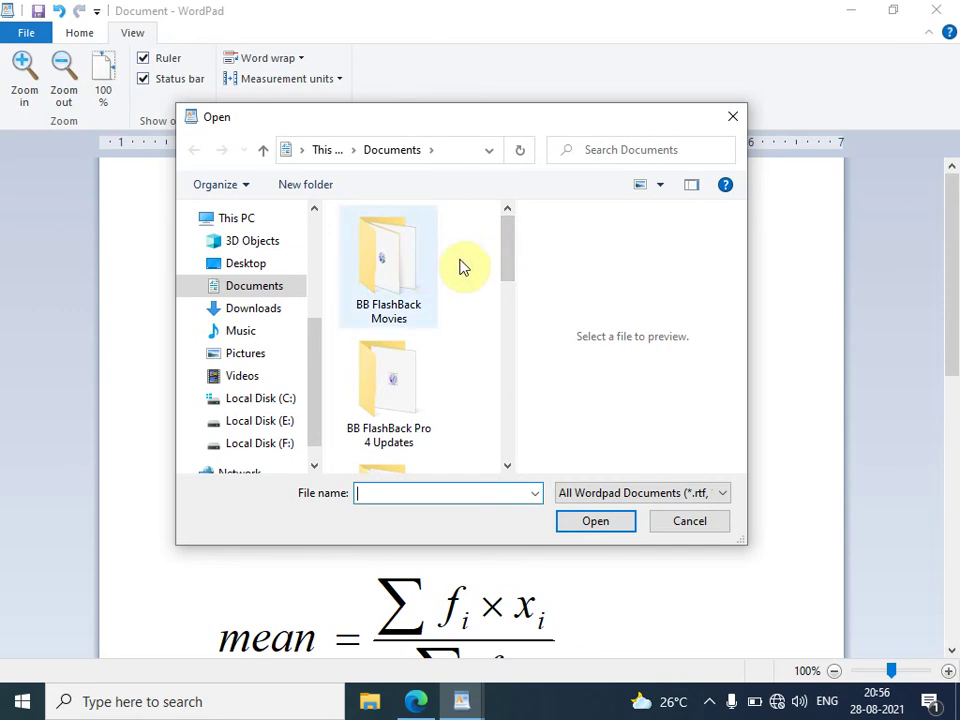
drag(506, 265, 493, 446)
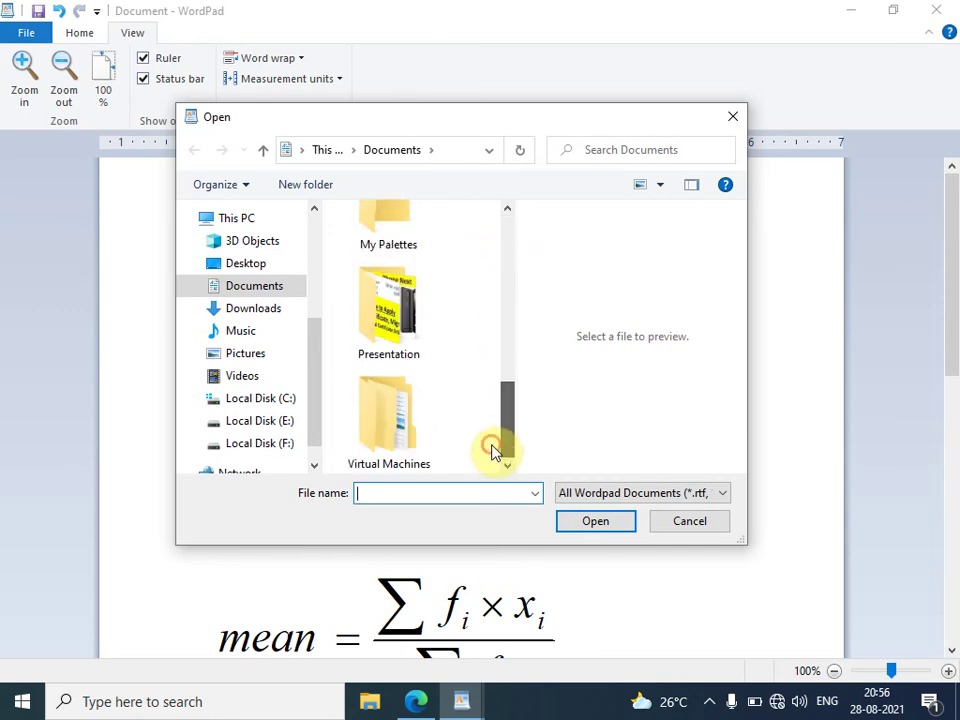
click(429, 435)
click(686, 521)
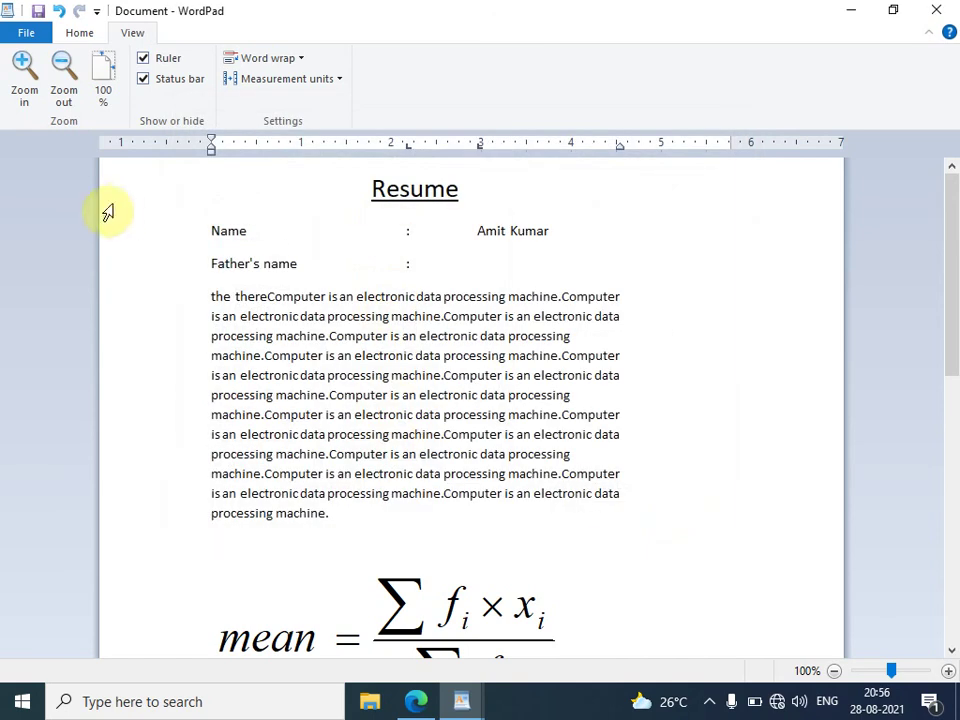
Step: Save the resume to the Desktop as Document in Rich Text Format
click(14, 33)
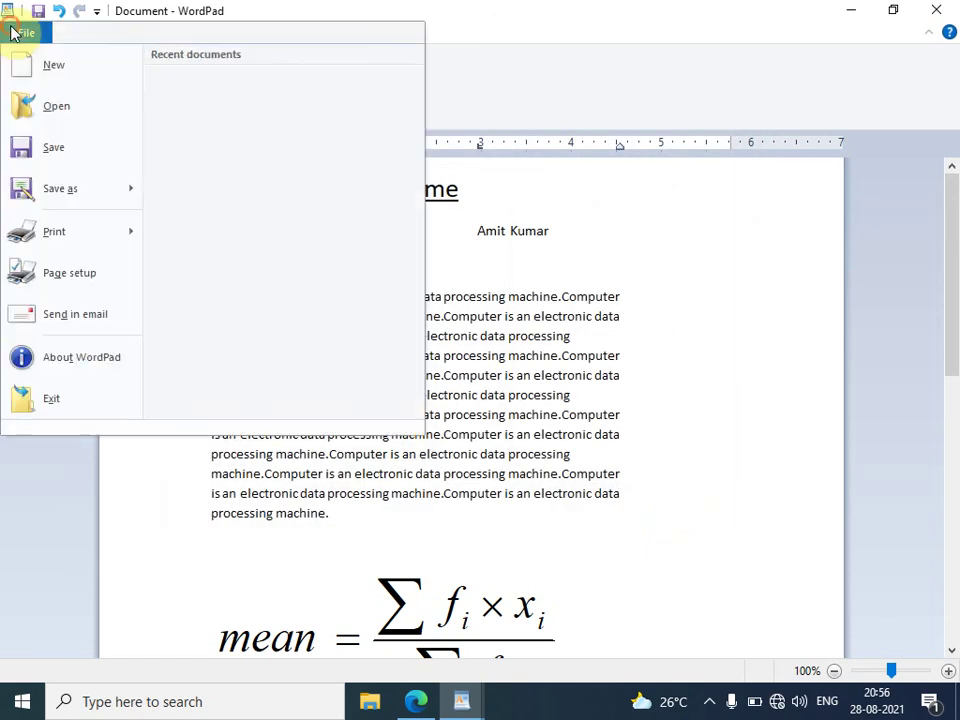
mouse_move(75, 188)
click(60, 157)
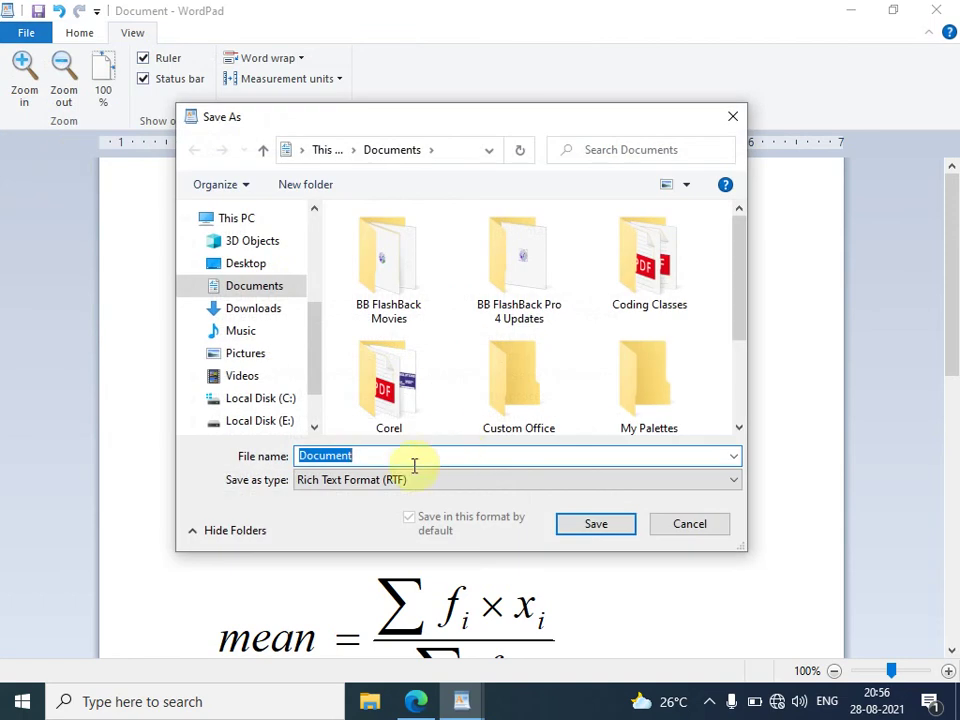
click(252, 266)
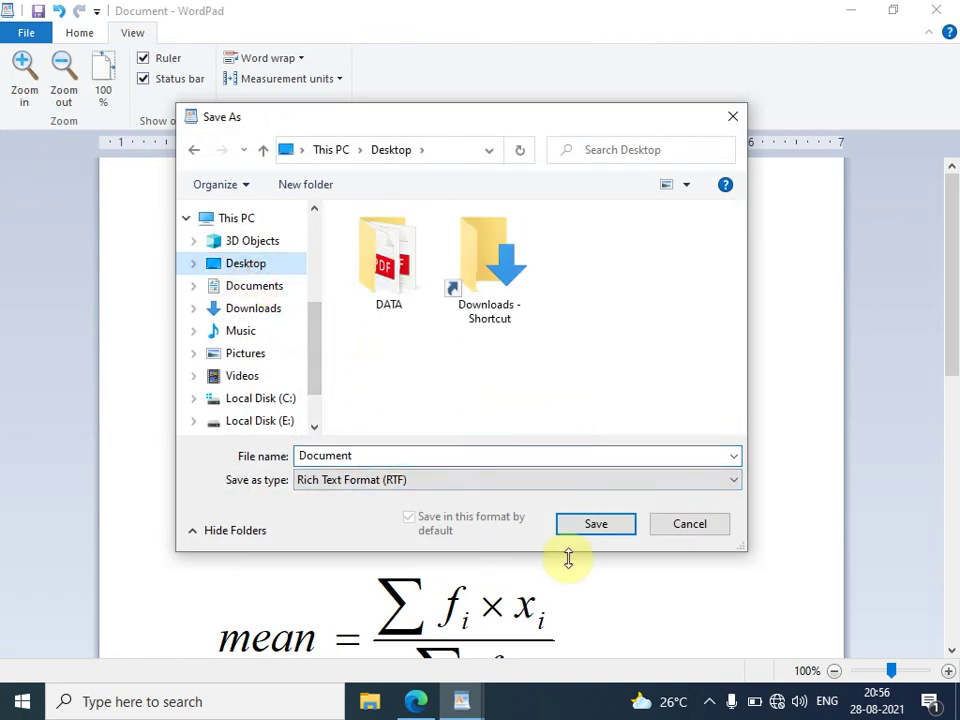
click(656, 481)
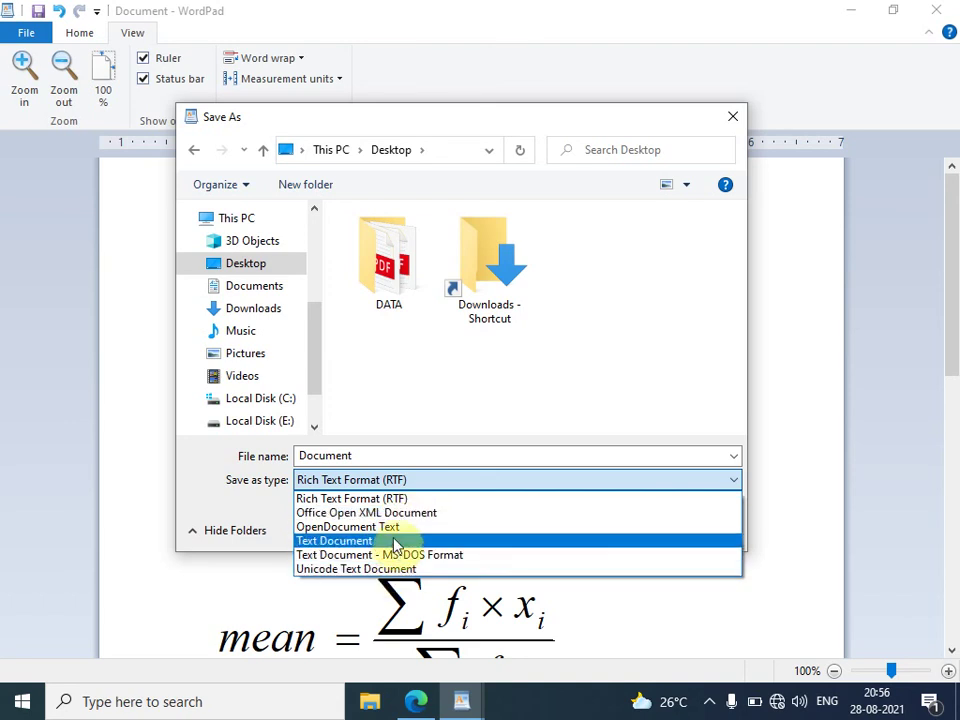
click(405, 499)
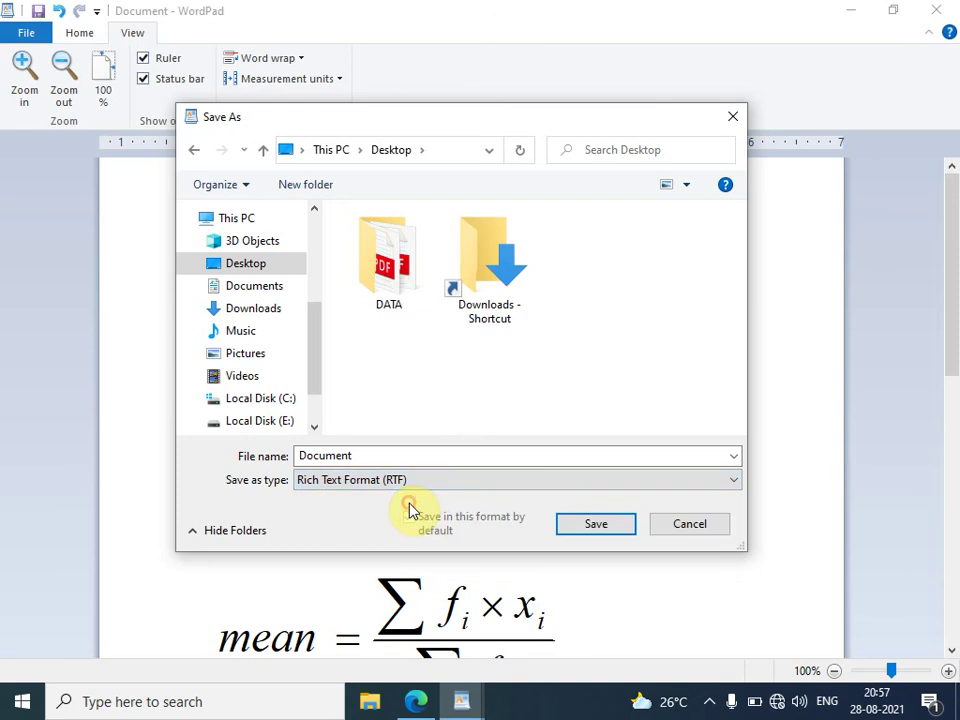
click(600, 530)
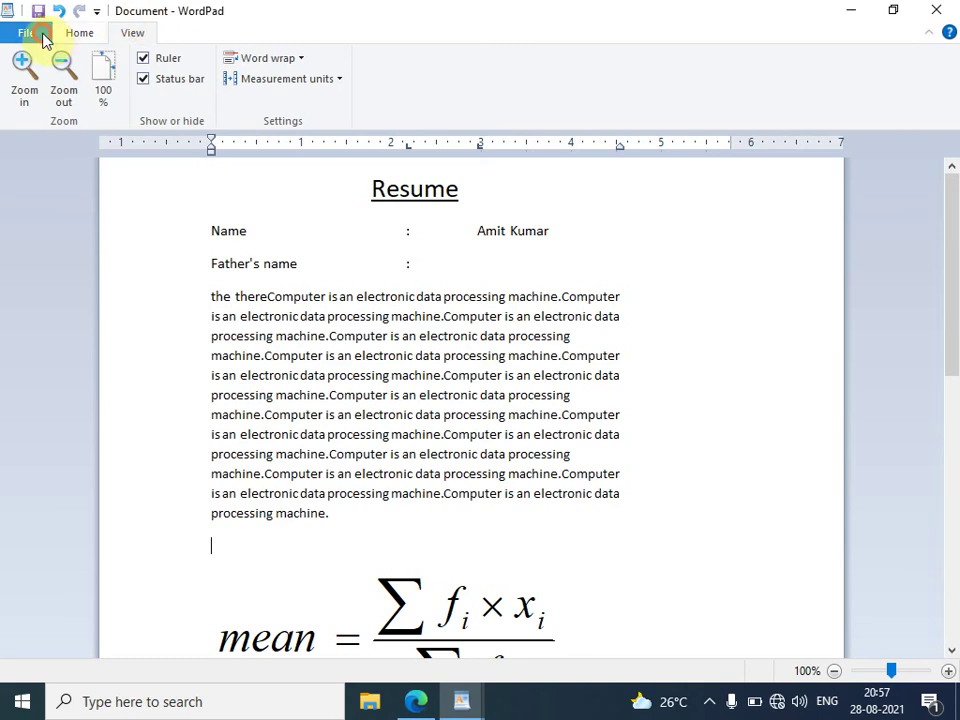
Step: Save a copy of the resume under the new name Document1
click(40, 34)
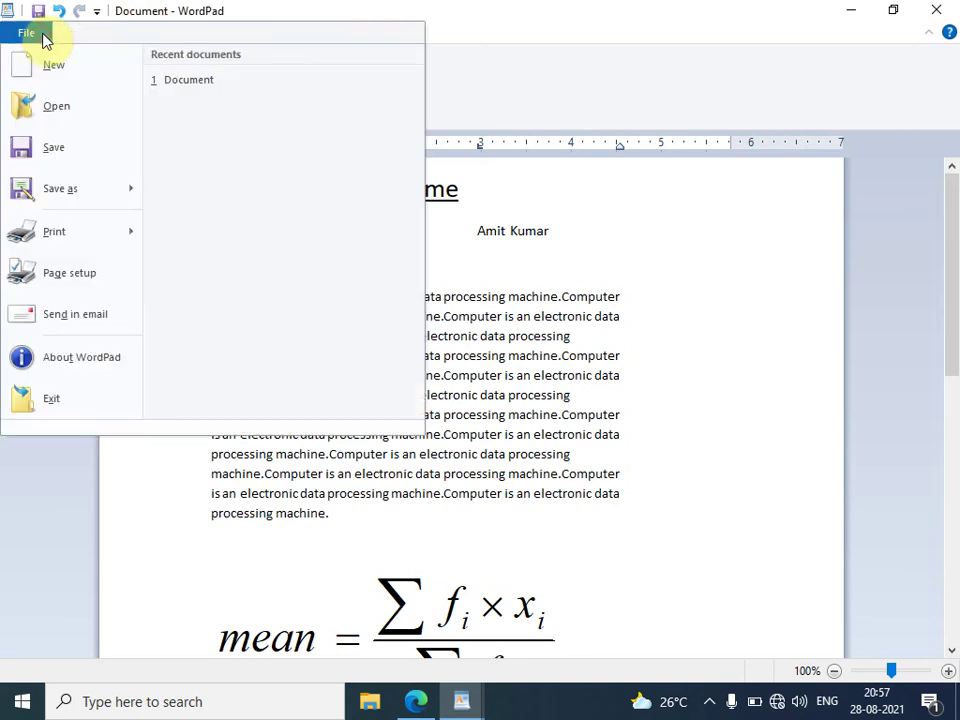
mouse_move(88, 192)
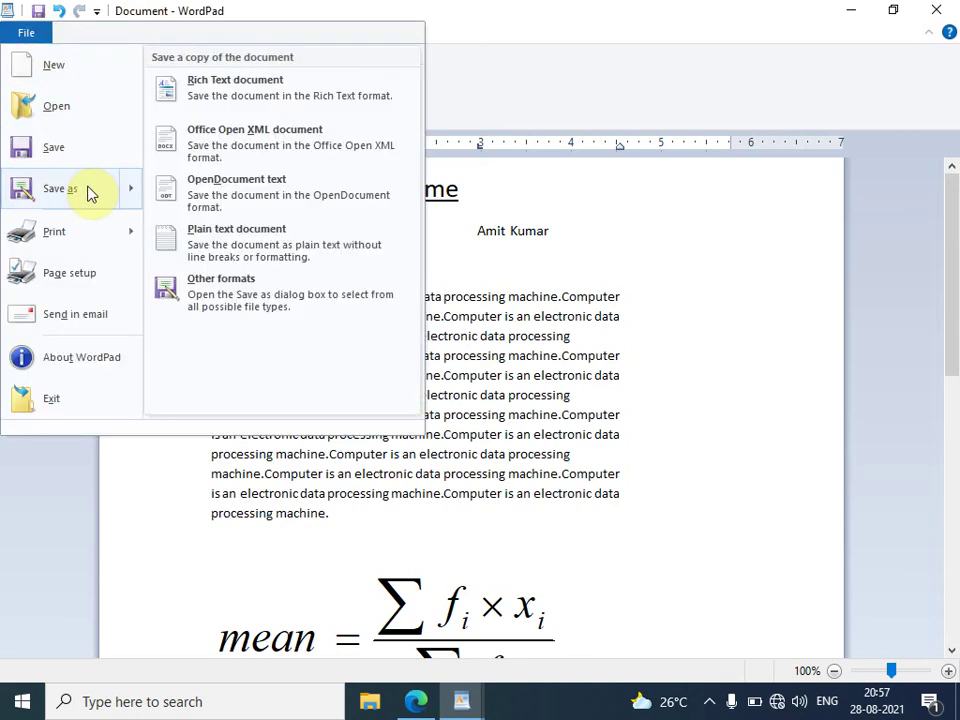
click(89, 191)
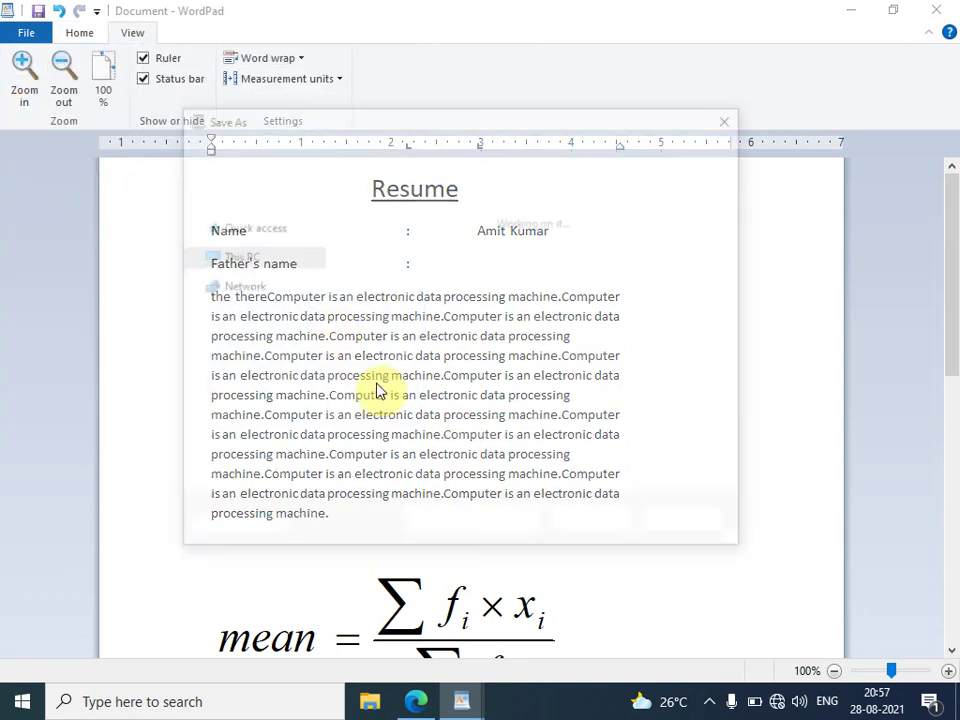
click(390, 457)
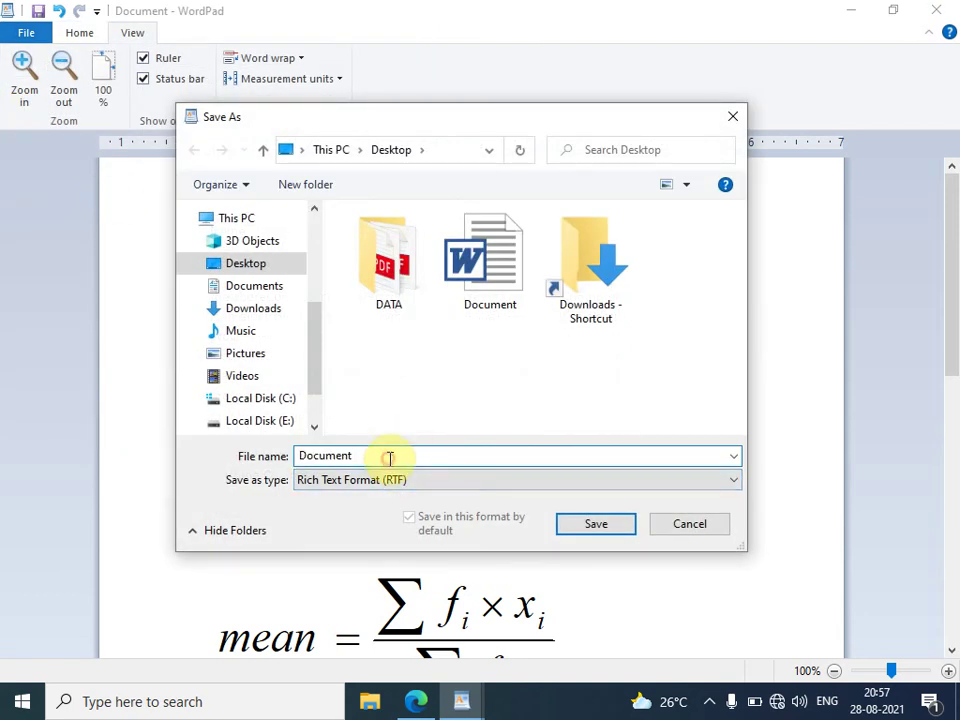
click(562, 522)
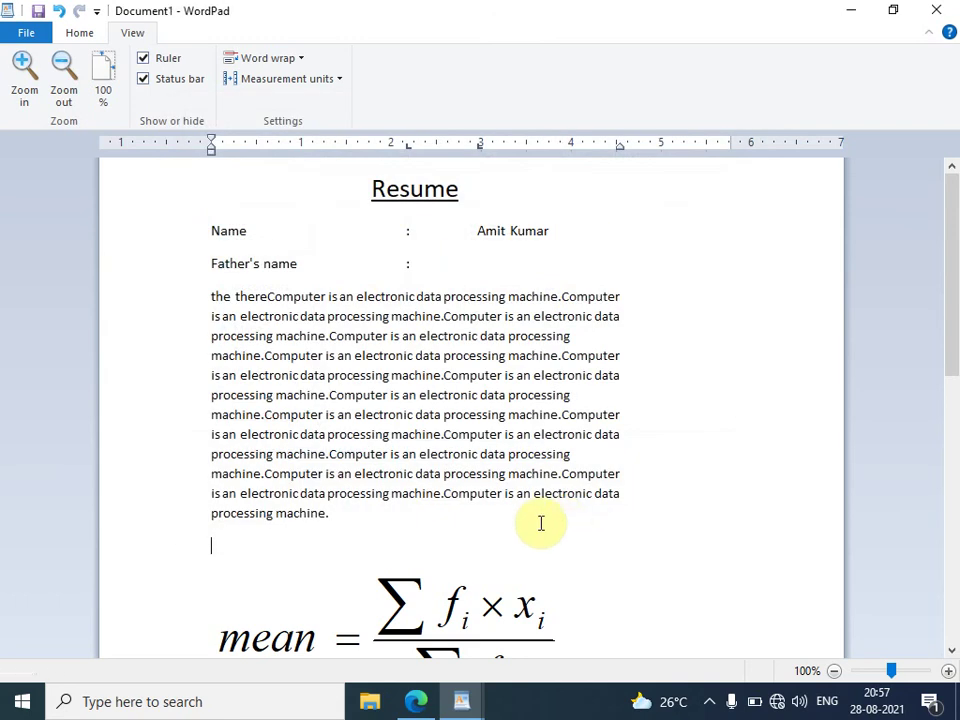
click(27, 42)
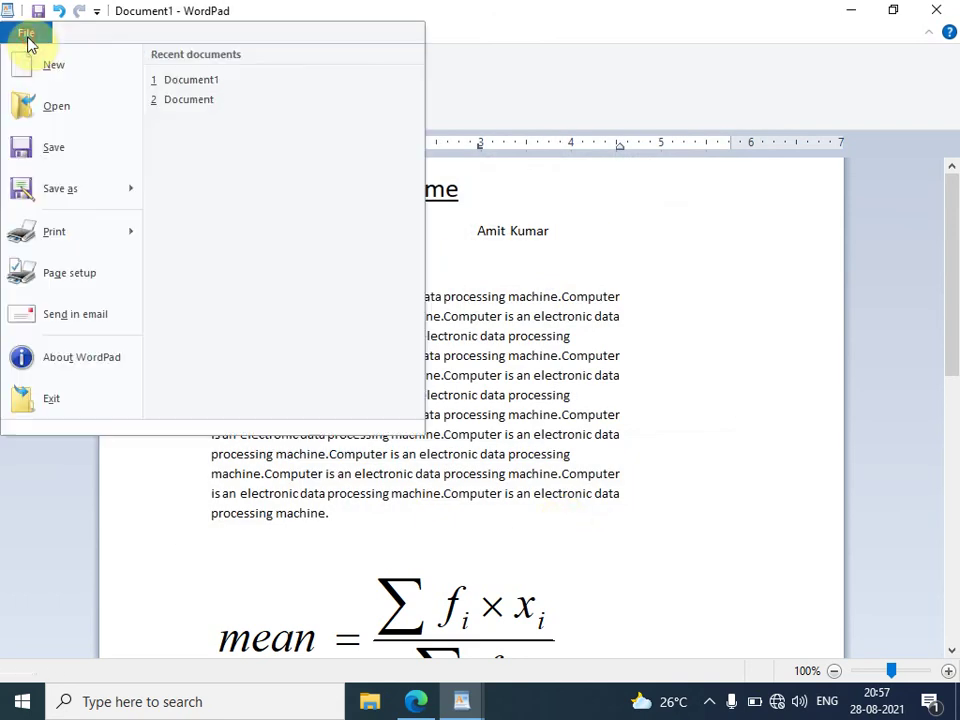
mouse_move(107, 246)
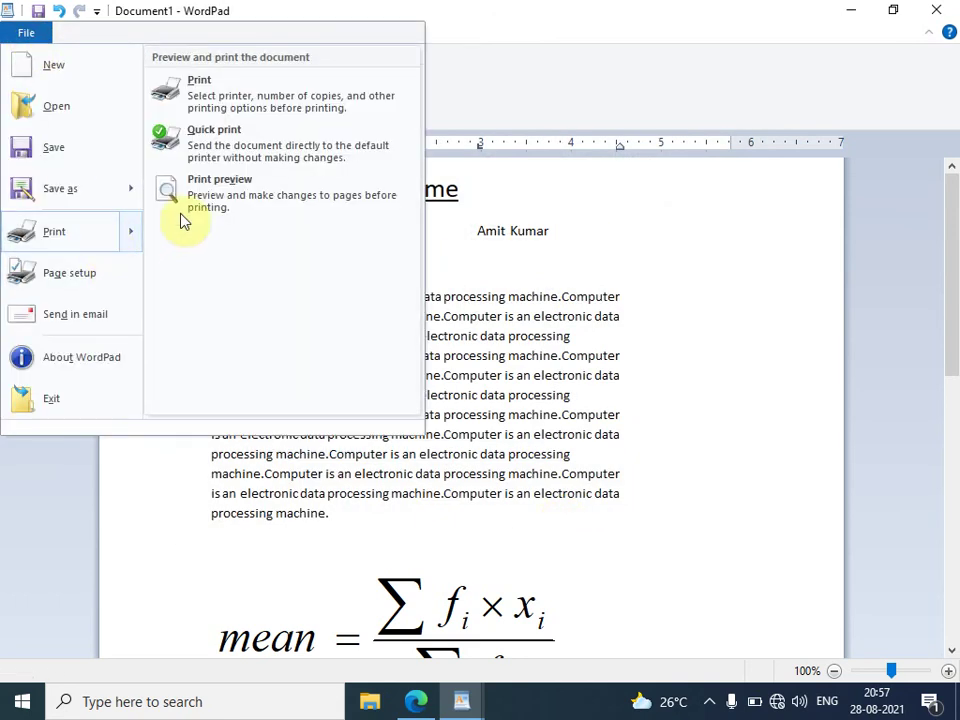
click(214, 205)
click(409, 283)
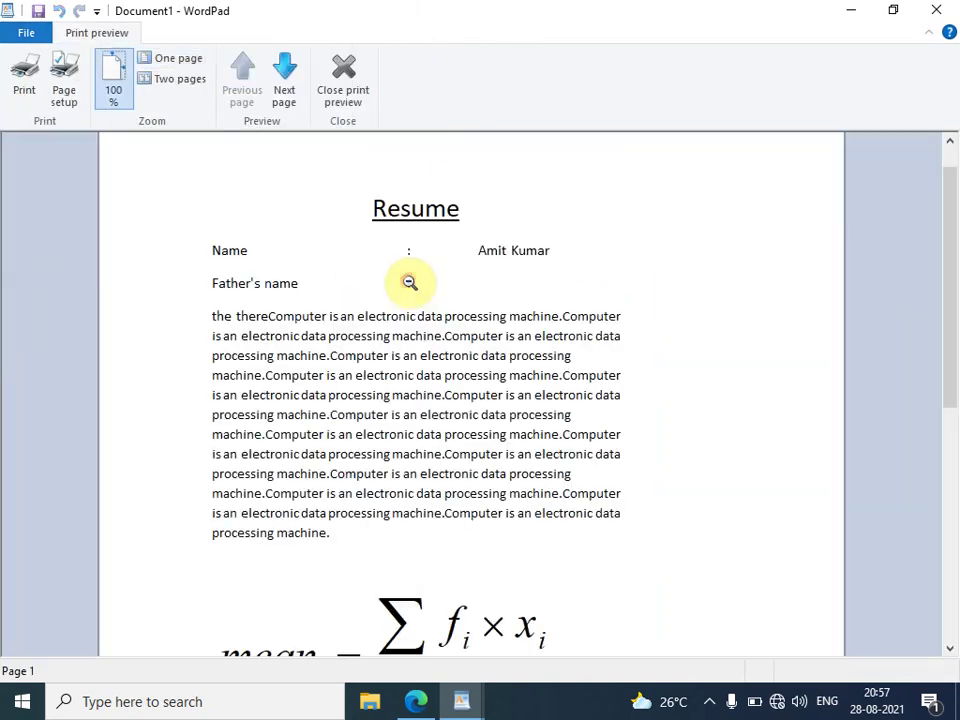
click(66, 95)
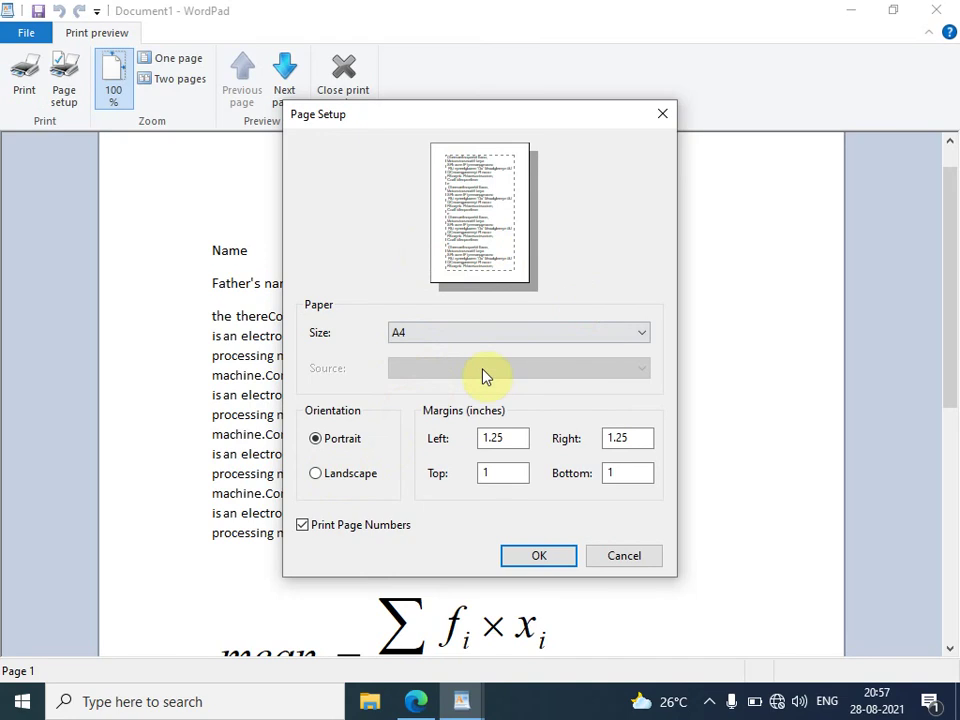
click(512, 467)
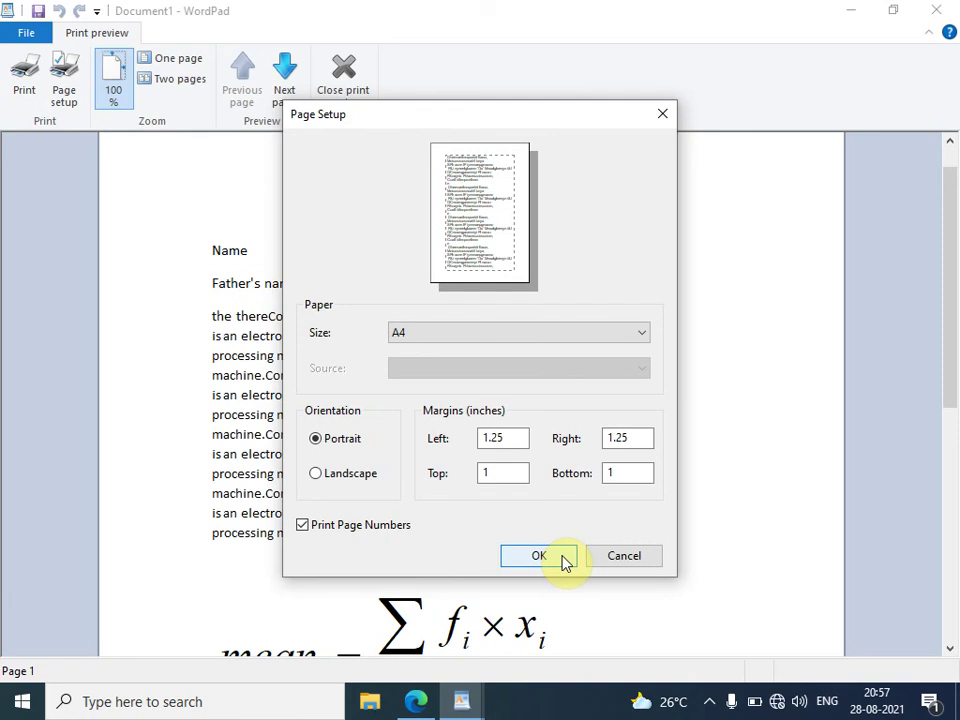
click(610, 561)
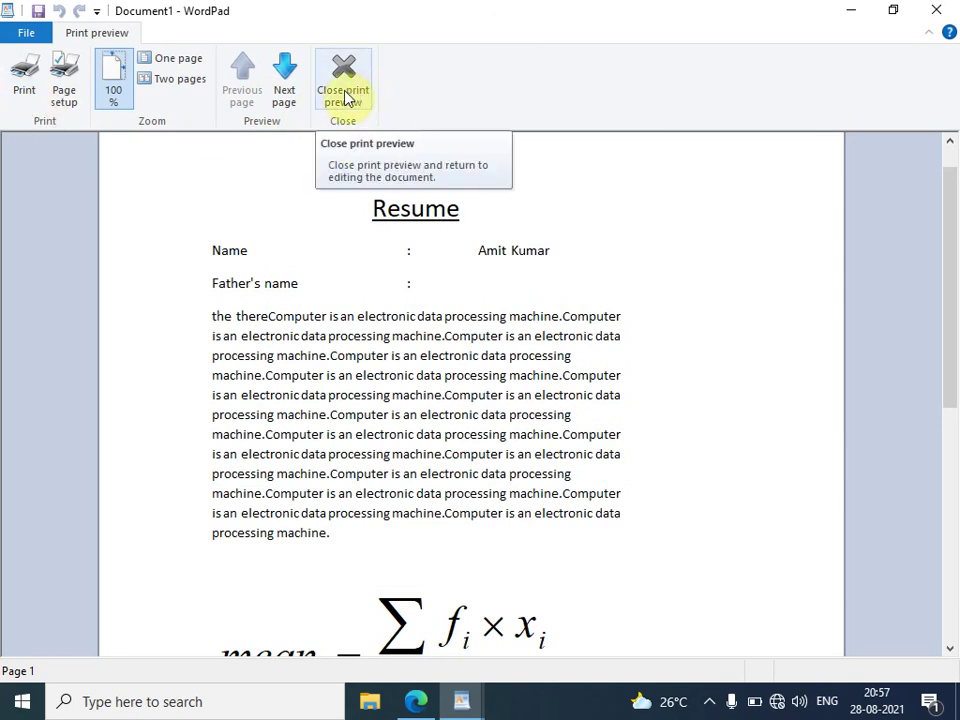
click(345, 98)
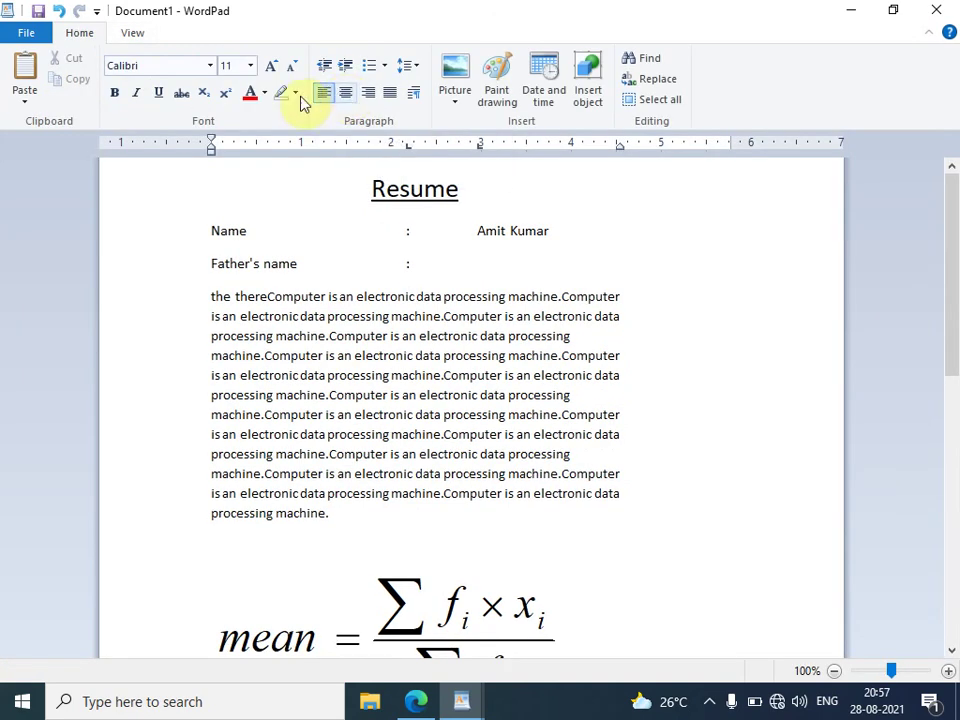
Step: Exit WordPad, then bring back the other WordPad window showing the large 'Word Pad' text
click(47, 40)
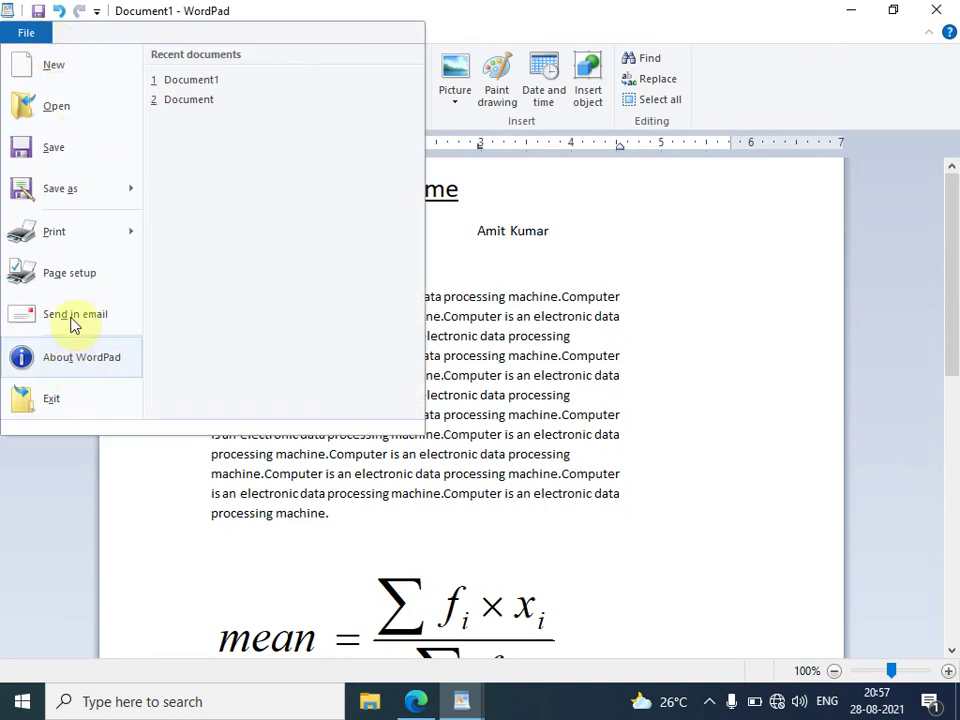
click(60, 401)
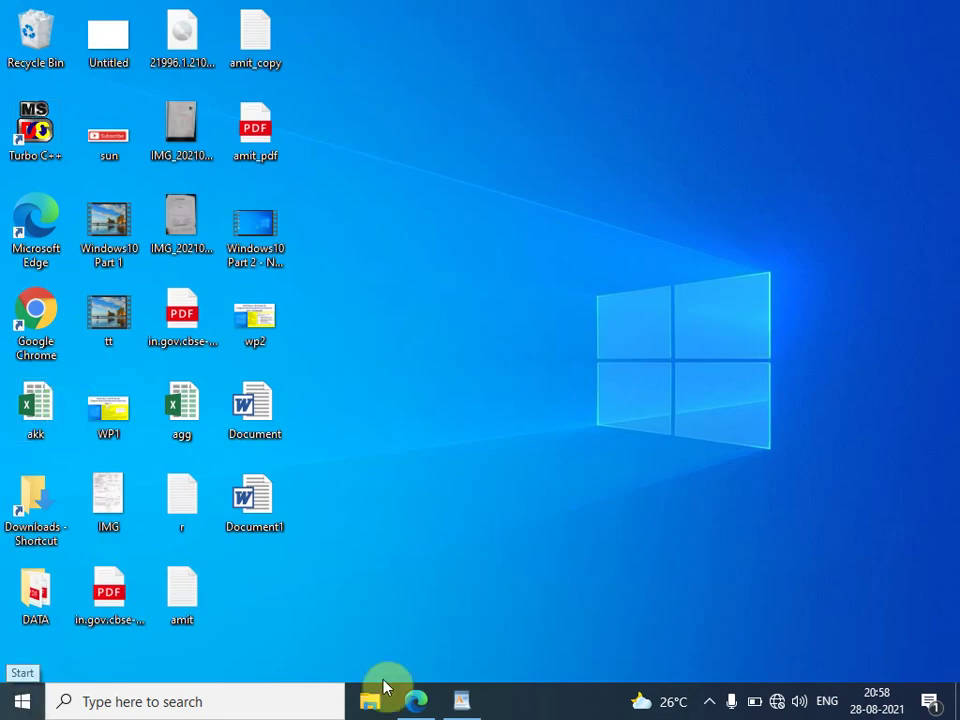
click(450, 703)
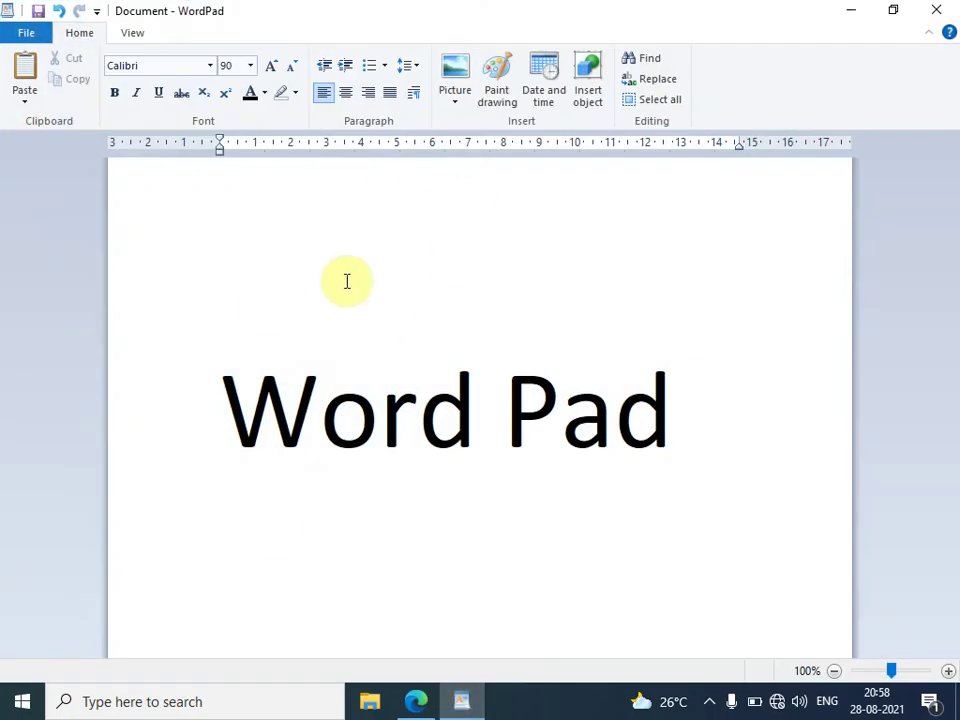